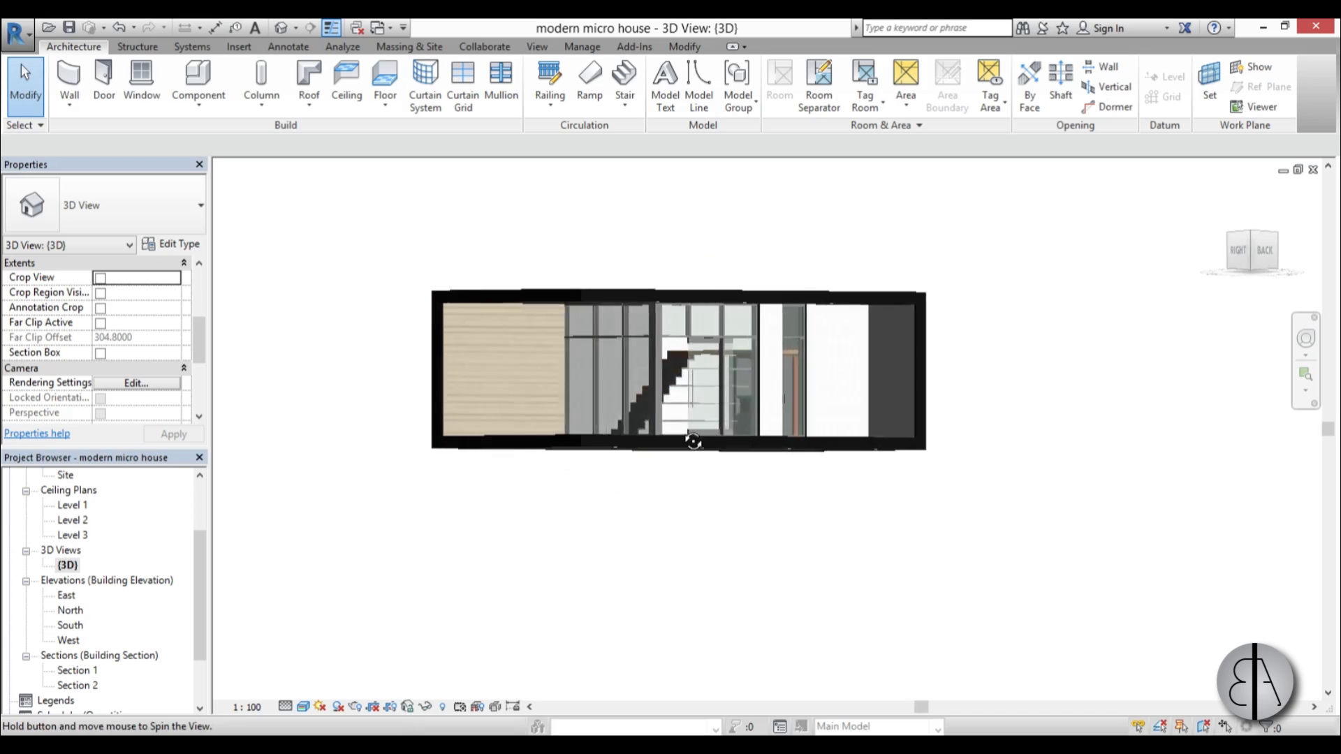
{"action": "mouse_move", "coordinate": [799, 538]}
{"action": "middle_mouse_down", "text": "shift"}
{"action": "mouse_move", "coordinate": [814, 542]}
{"action": "mouse_move", "coordinate": [779, 556]}
{"action": "middle_mouse_up", "text": "shift"}
{"action": "middle_click", "coordinate": [763, 551]}
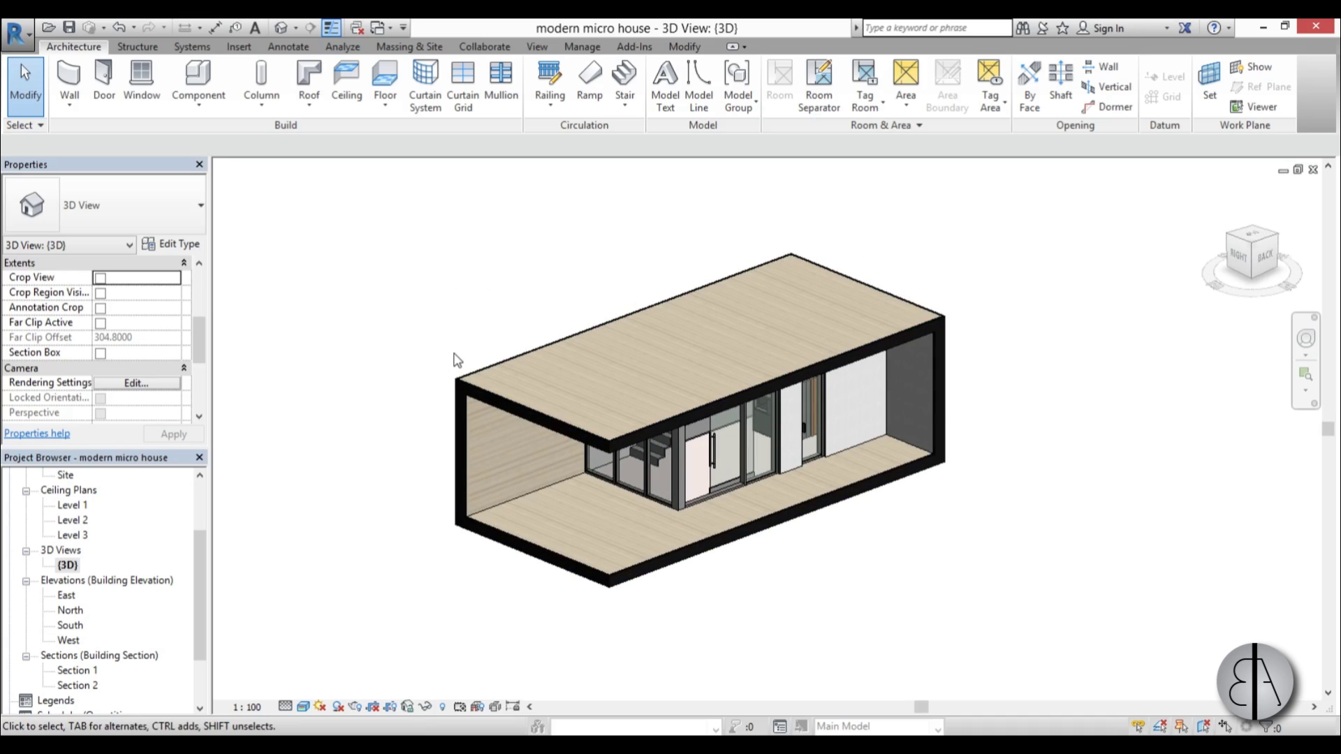
{"action": "middle_click_drag", "start_coordinate": [446, 356], "coordinate": [477, 376]}
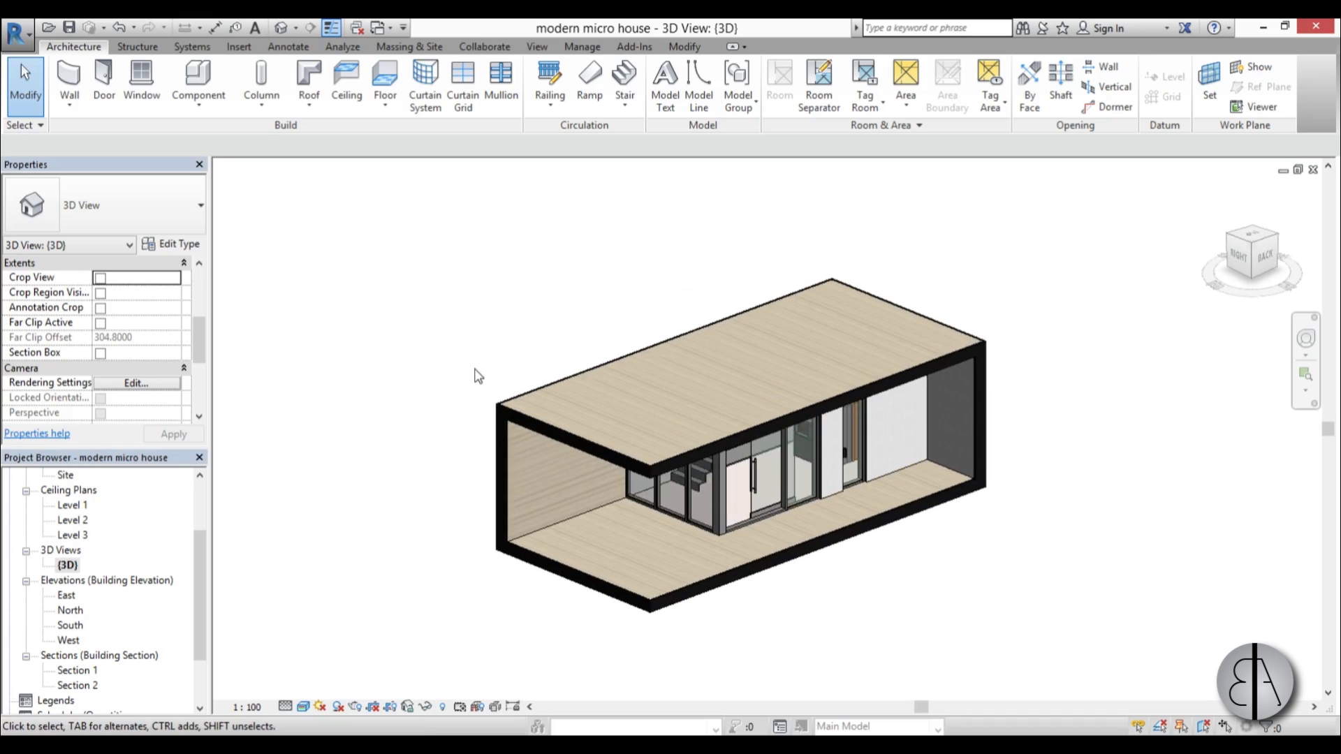
{"action": "middle_click_drag", "start_coordinate": [652, 446], "coordinate": [939, 613], "text": "shift"}
{"action": "middle_click_drag", "start_coordinate": [867, 586], "coordinate": [866, 577]}
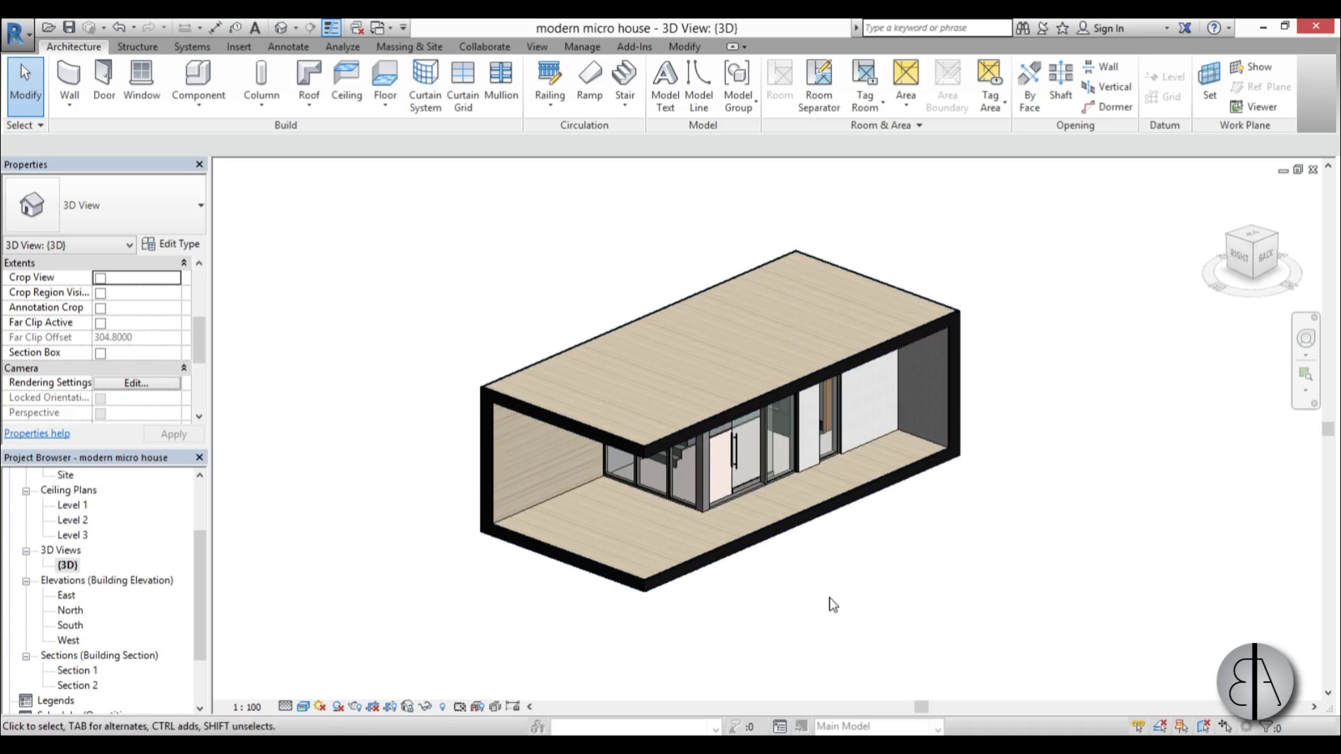
{"action": "middle_click_drag", "start_coordinate": [754, 592], "coordinate": [775, 594], "text": "shift"}
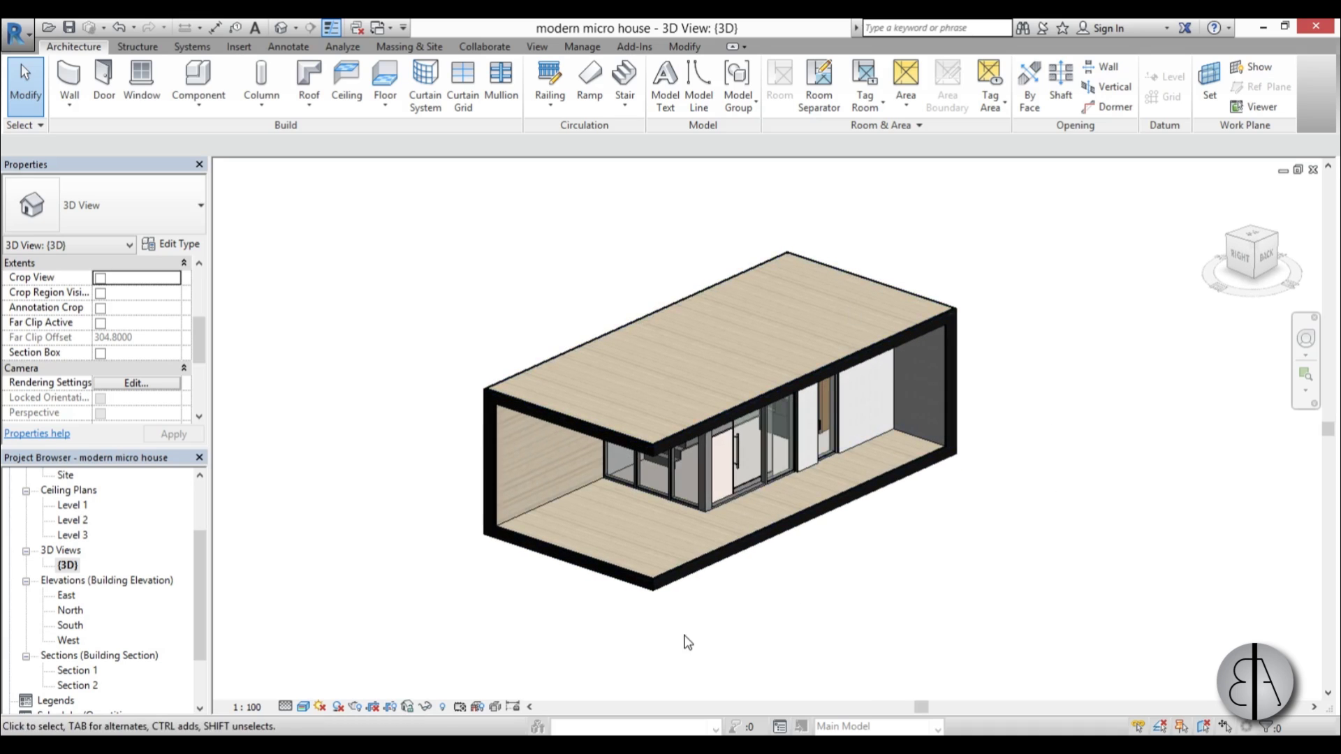
- Open the Level 1 floor plan and set its detail level to Fine, dismissing the save reminder without saving
{"action": "left_click_drag", "start_coordinate": [195, 574], "coordinate": [203, 509]}
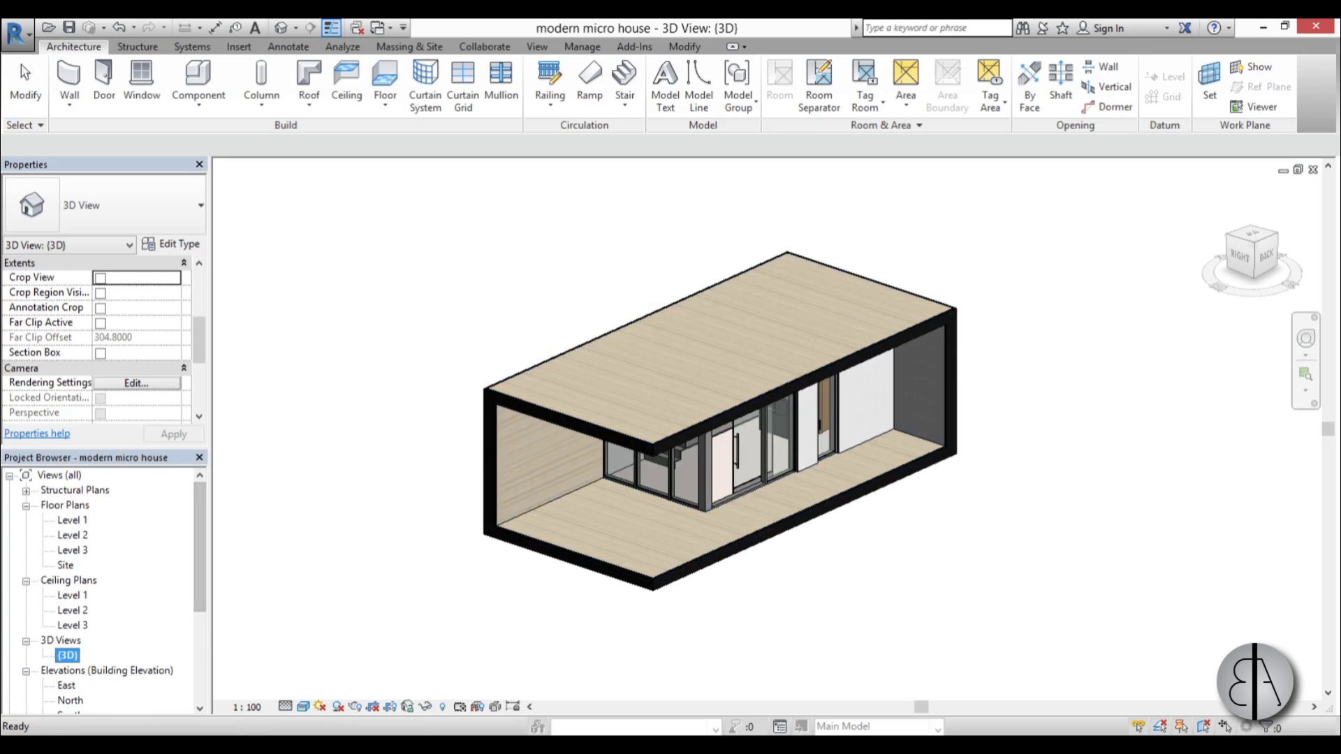
{"action": "double_click", "coordinate": [68, 520]}
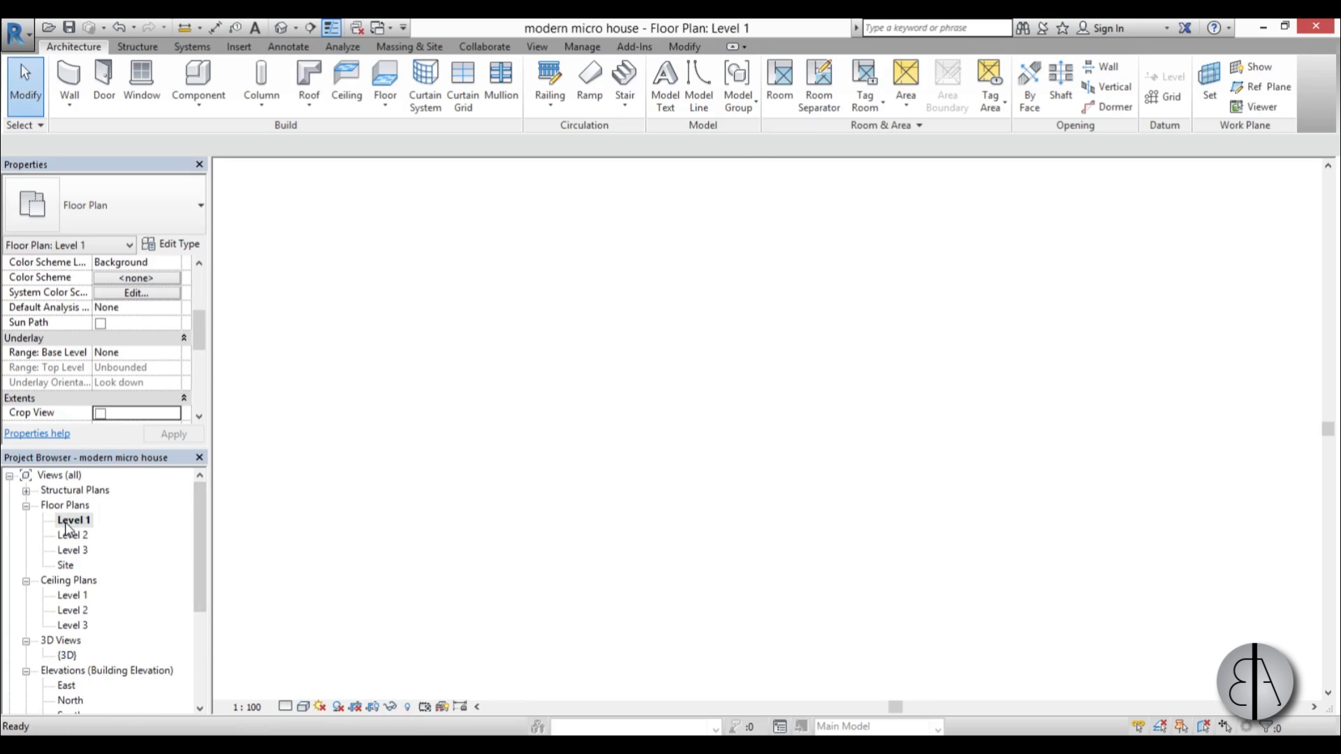
{"action": "scroll", "coordinate": [834, 436], "scroll_direction": "down", "scroll_amount": 2}
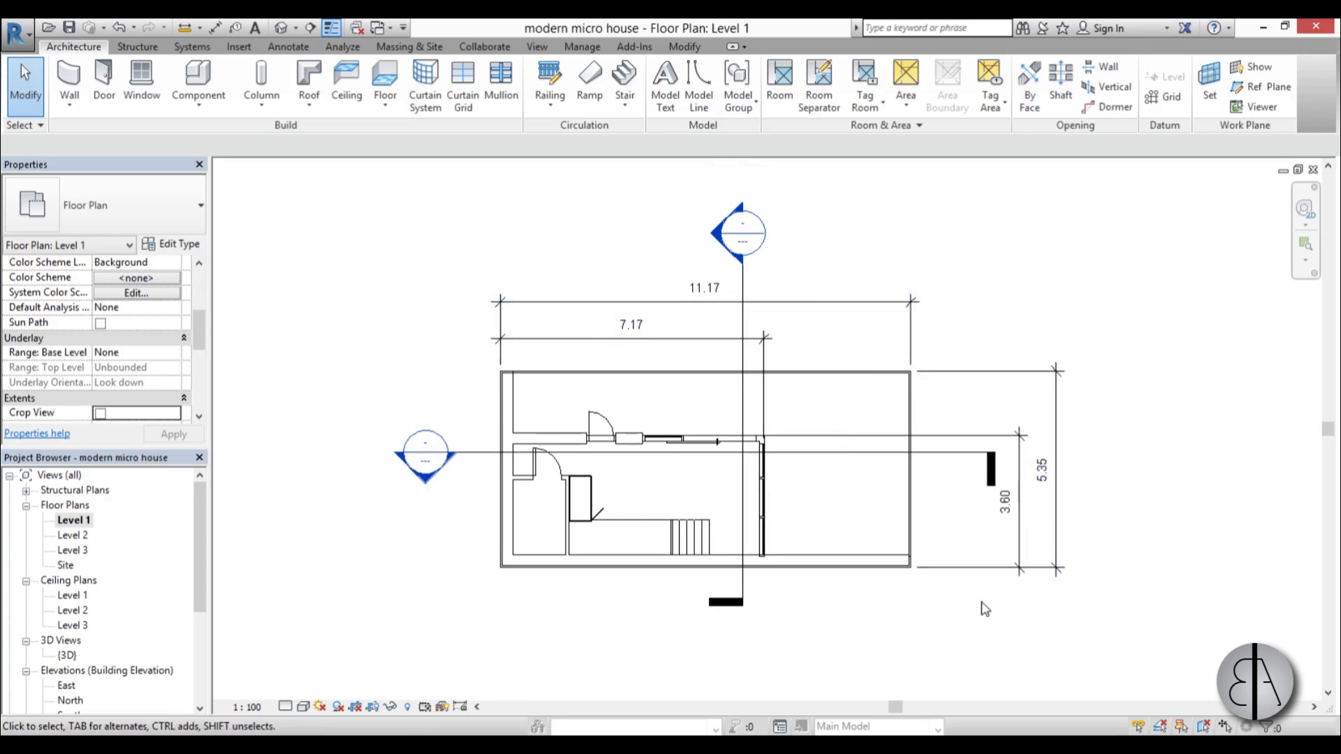
{"action": "middle_click_drag", "start_coordinate": [946, 582], "coordinate": [915, 575]}
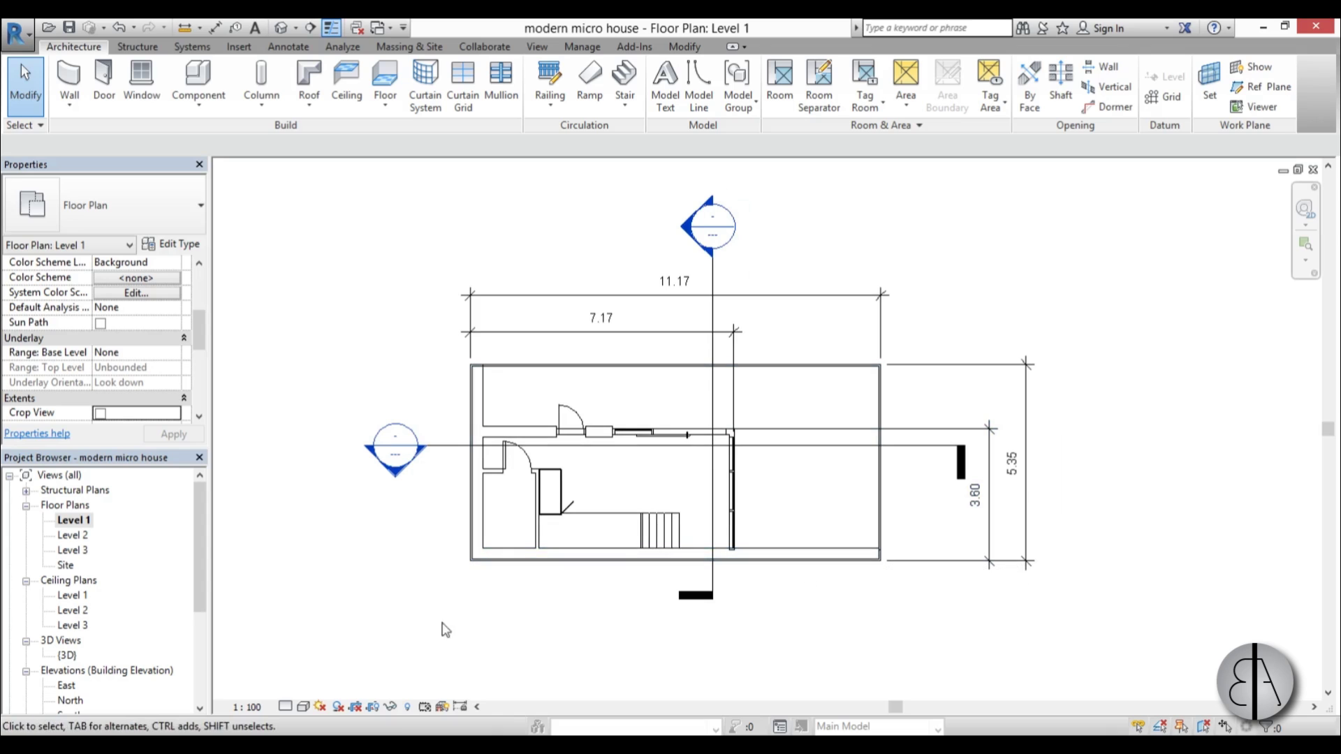
{"action": "left_click", "coordinate": [295, 705]}
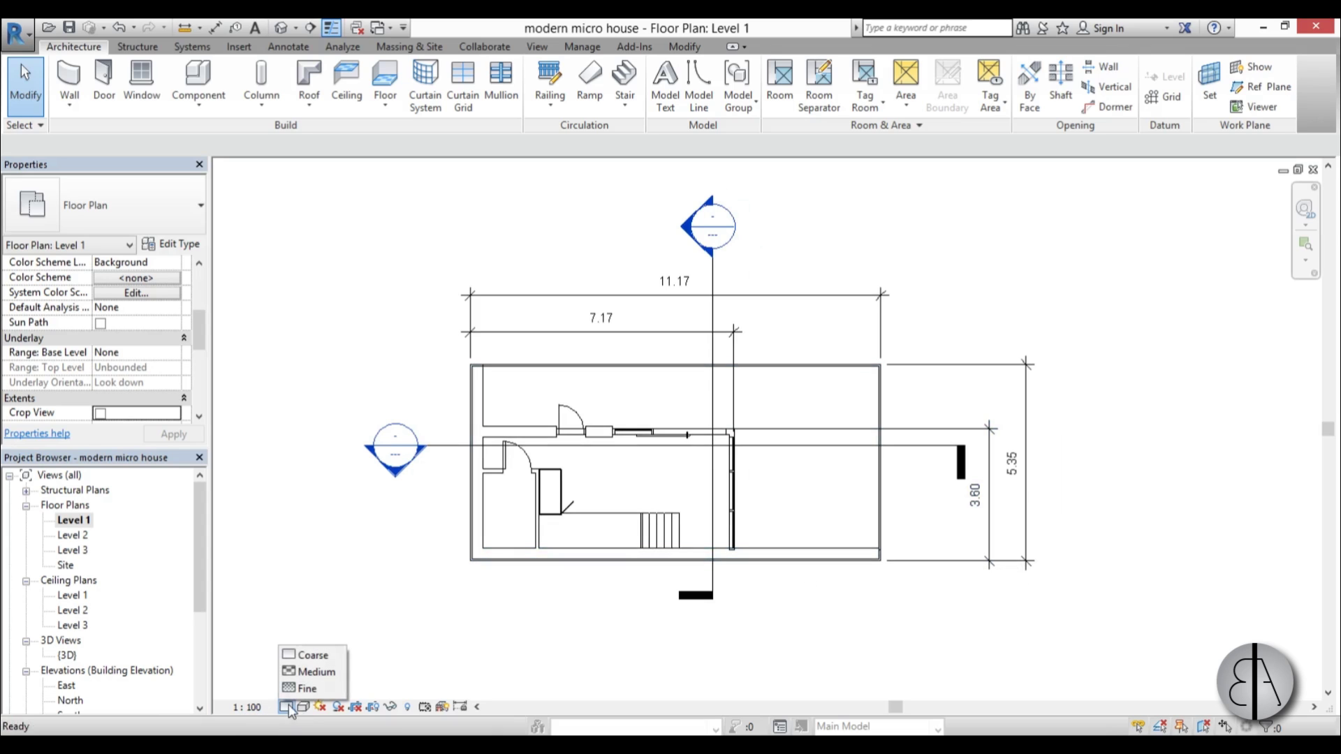
{"action": "left_click", "coordinate": [305, 690]}
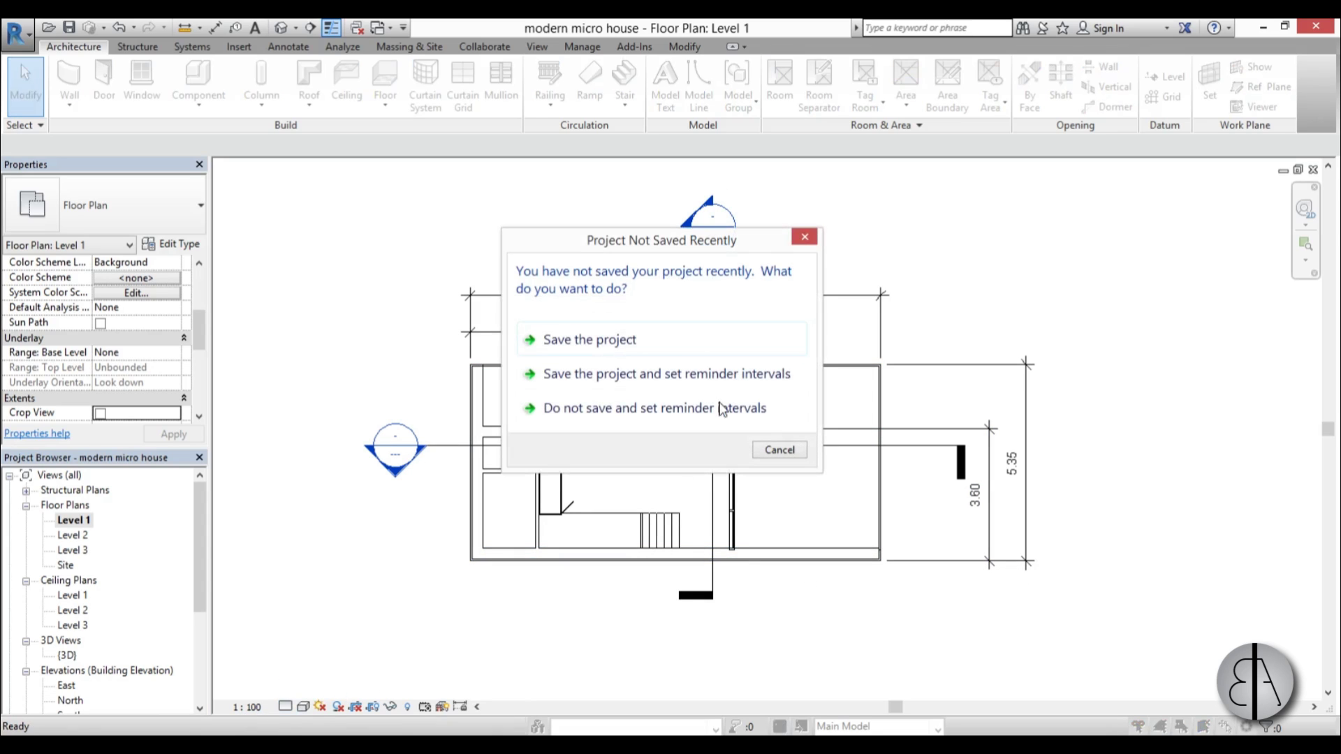
{"action": "left_click", "coordinate": [781, 452]}
{"action": "scroll", "coordinate": [526, 488], "scroll_direction": "up", "scroll_amount": 4}
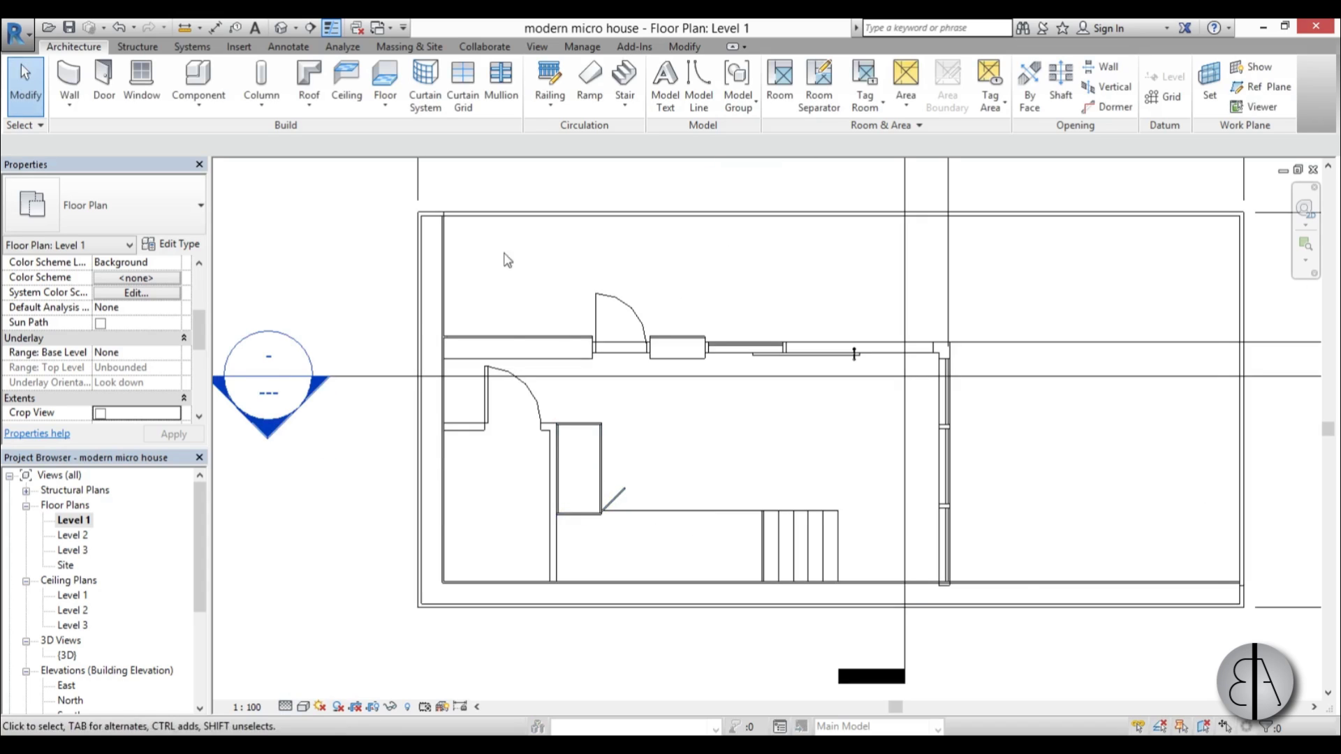
{"action": "scroll", "coordinate": [553, 456], "scroll_direction": "down", "scroll_amount": 2}
{"action": "middle_click_drag", "start_coordinate": [571, 469], "coordinate": [534, 502]}
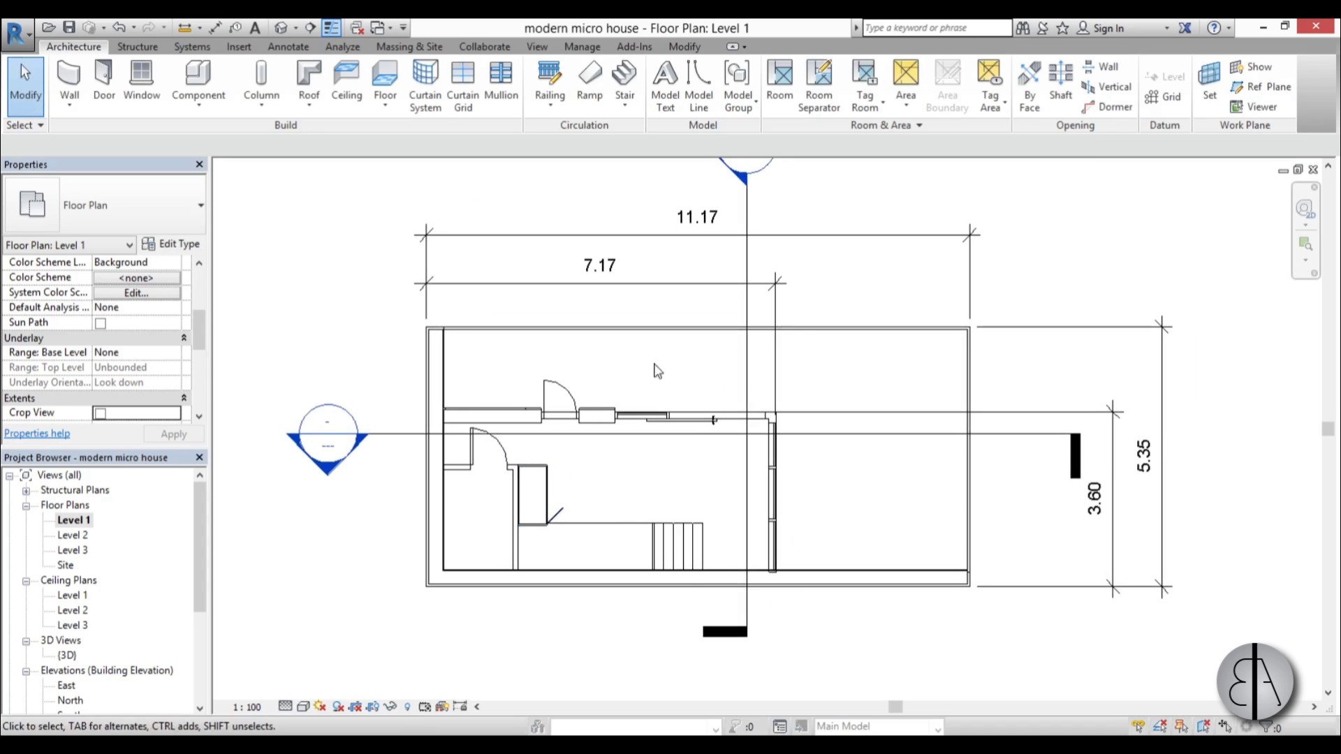
{"action": "middle_click_drag", "start_coordinate": [681, 514], "coordinate": [682, 506]}
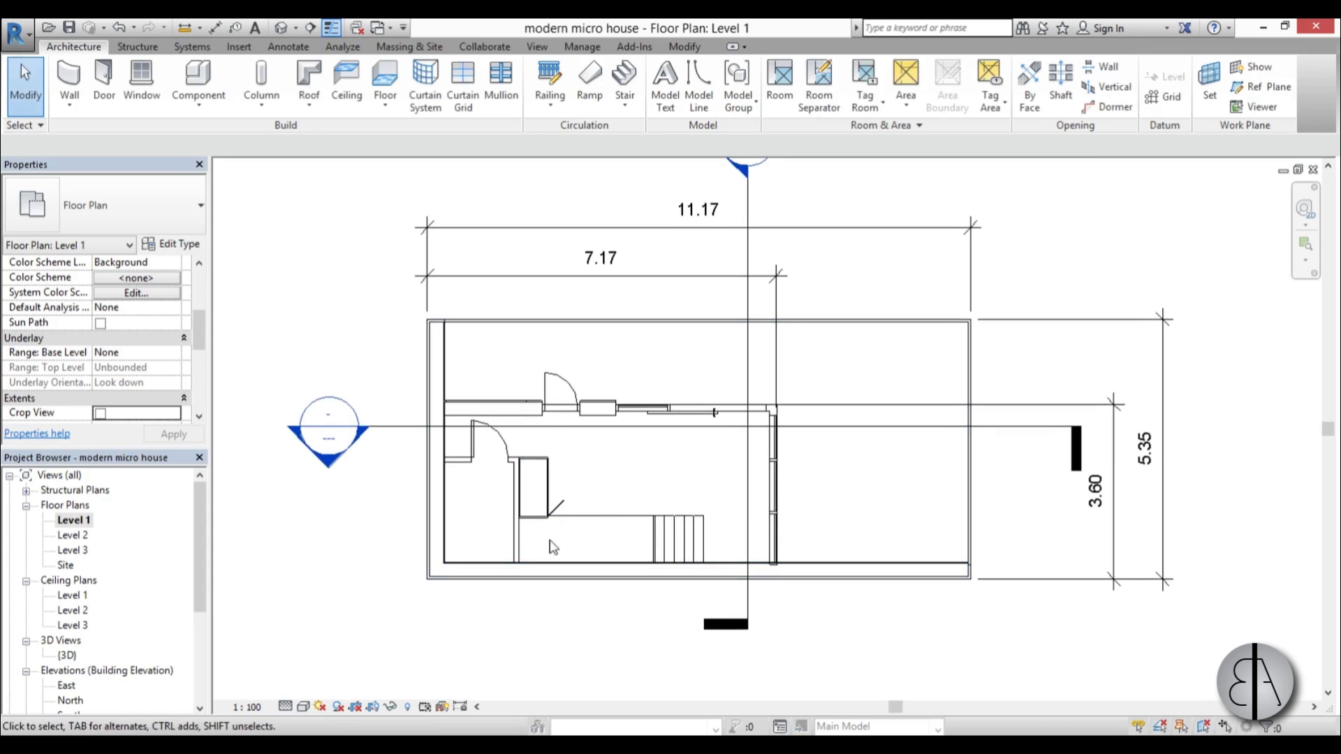
- Open Section 1 from its marker in the plan and shorten the Section 2 line at both ends to just outside the crop region
{"action": "scroll", "coordinate": [622, 538], "scroll_direction": "down", "scroll_amount": 1}
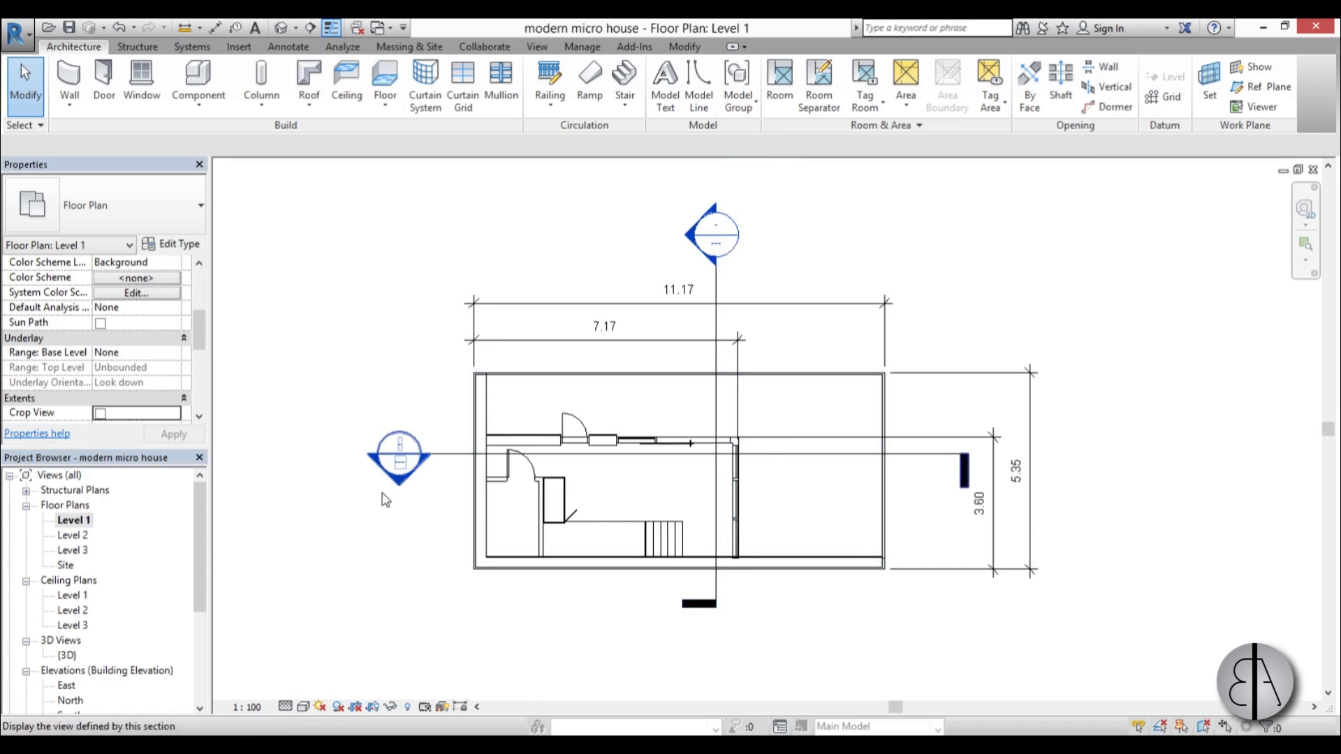
{"action": "double_click", "coordinate": [399, 475]}
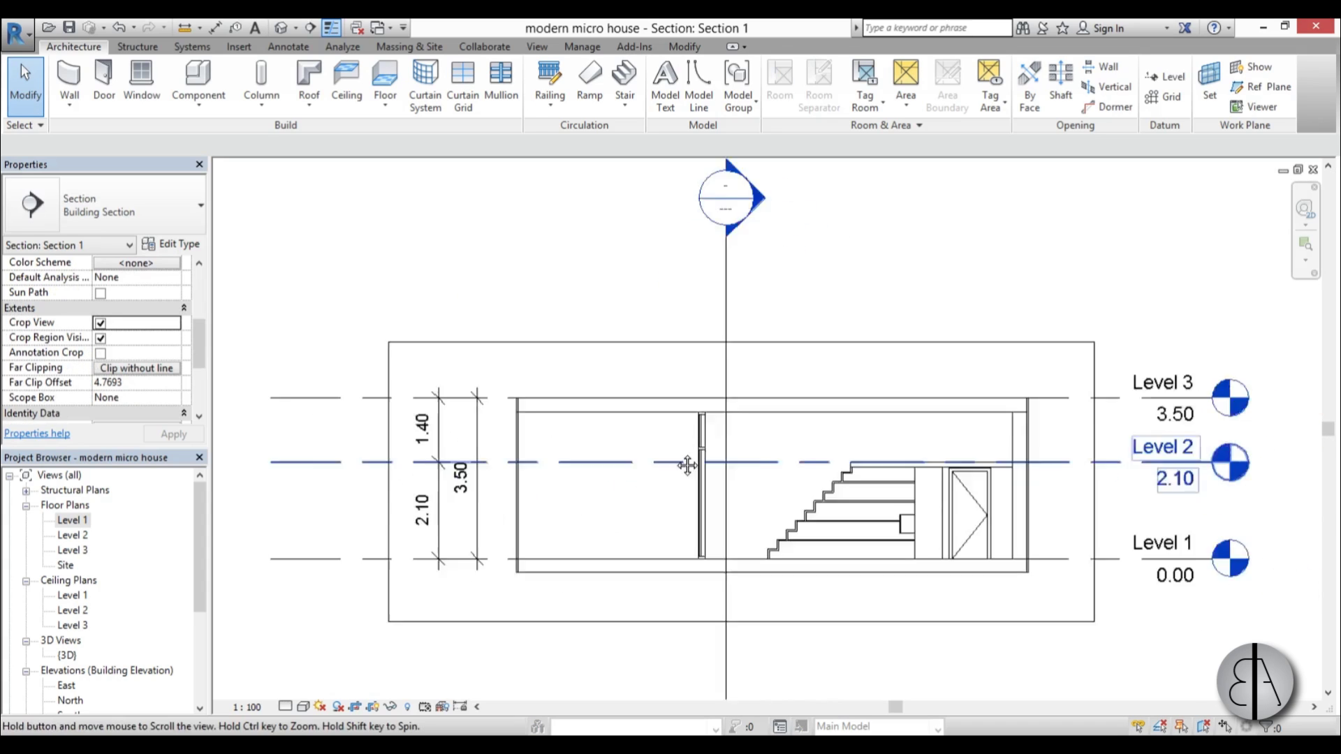
{"action": "scroll", "coordinate": [638, 586], "scroll_direction": "up", "scroll_amount": 1}
{"action": "left_click", "coordinate": [644, 593]}
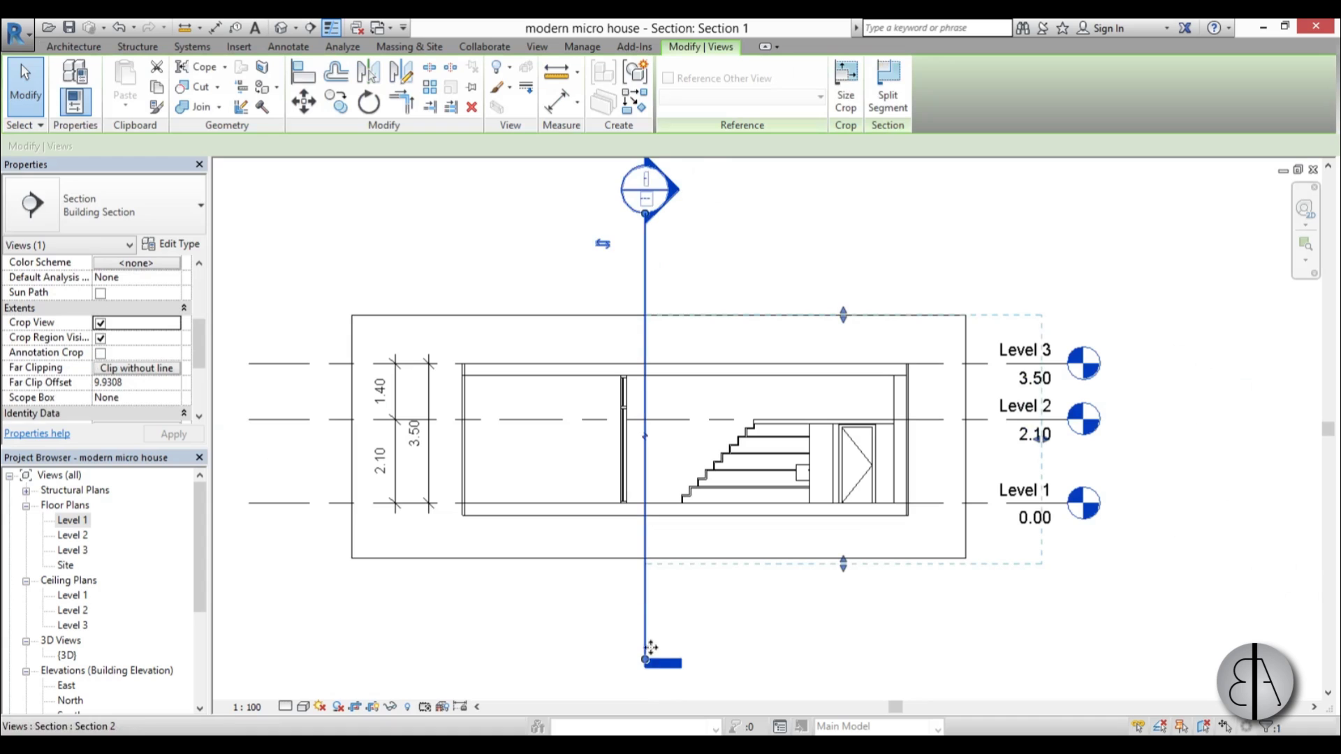
{"action": "left_click", "coordinate": [644, 565]}
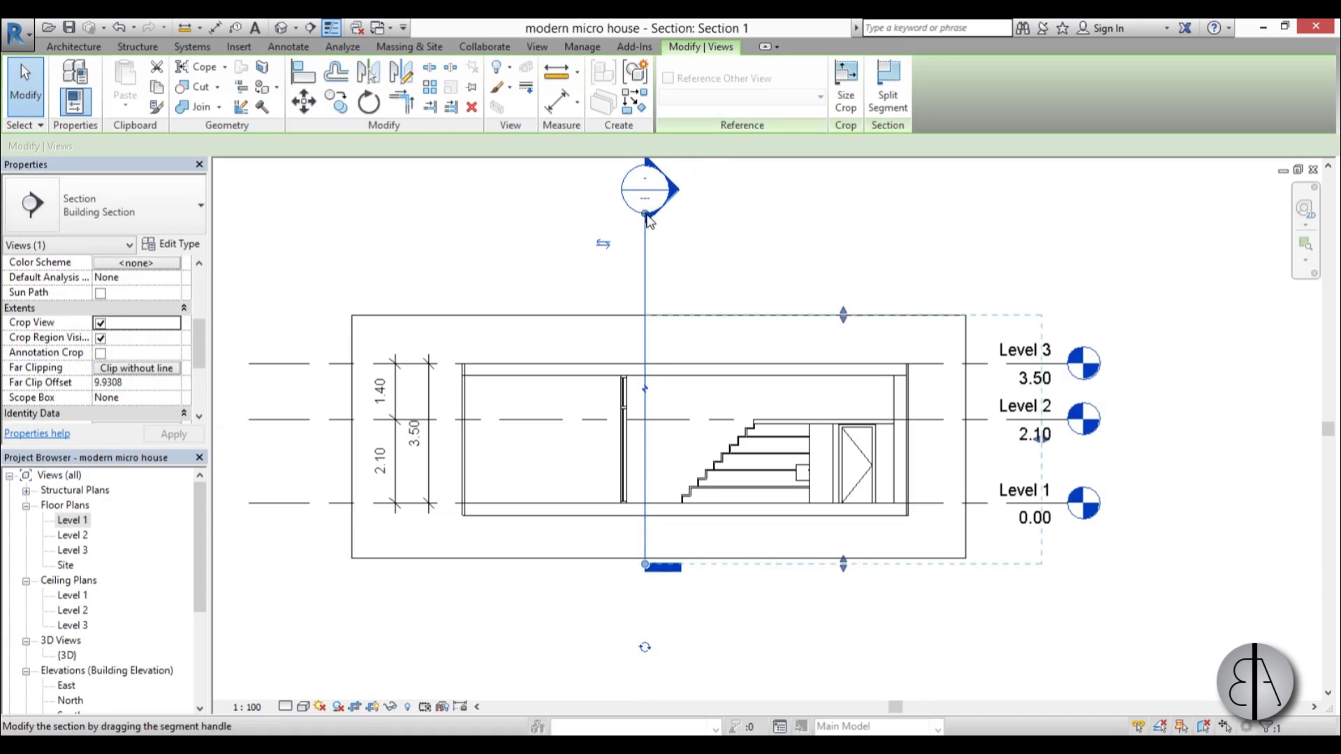
{"action": "left_click", "coordinate": [645, 222]}
{"action": "key", "text": "Escape"}
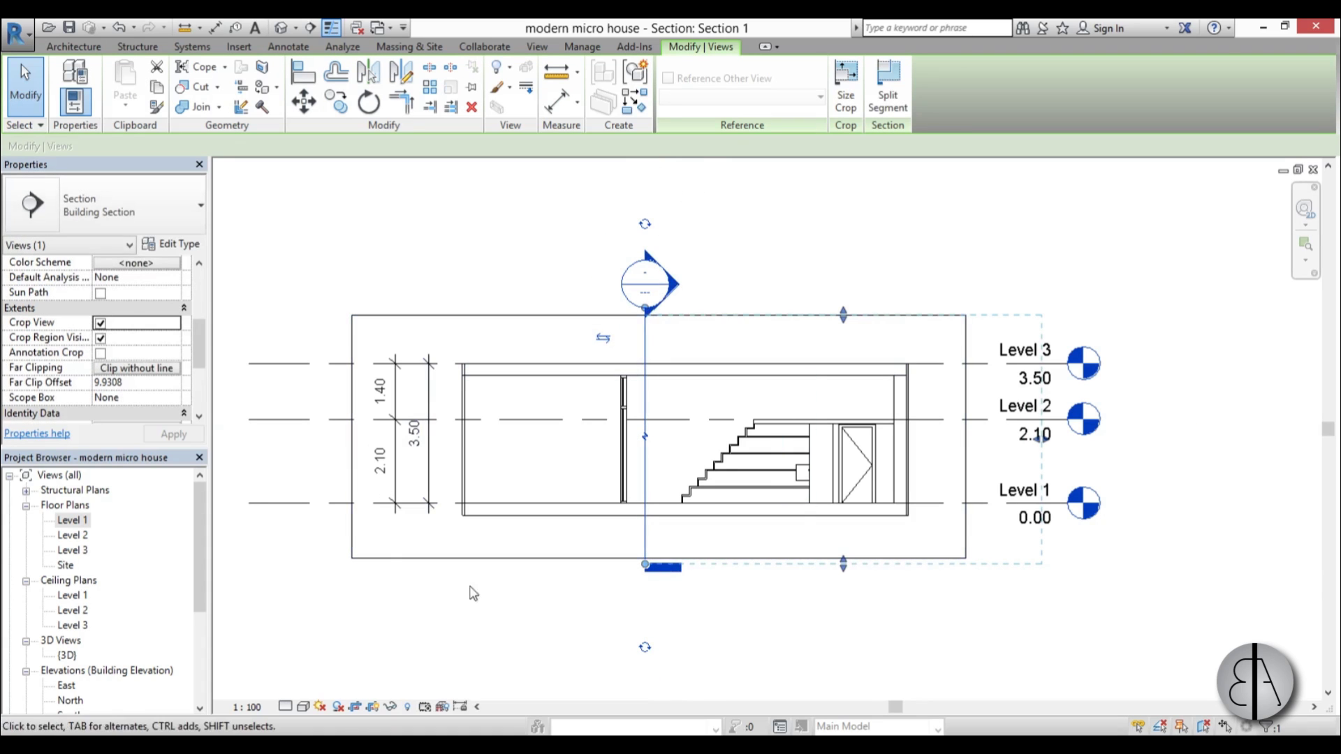
{"action": "key", "text": "Escape"}
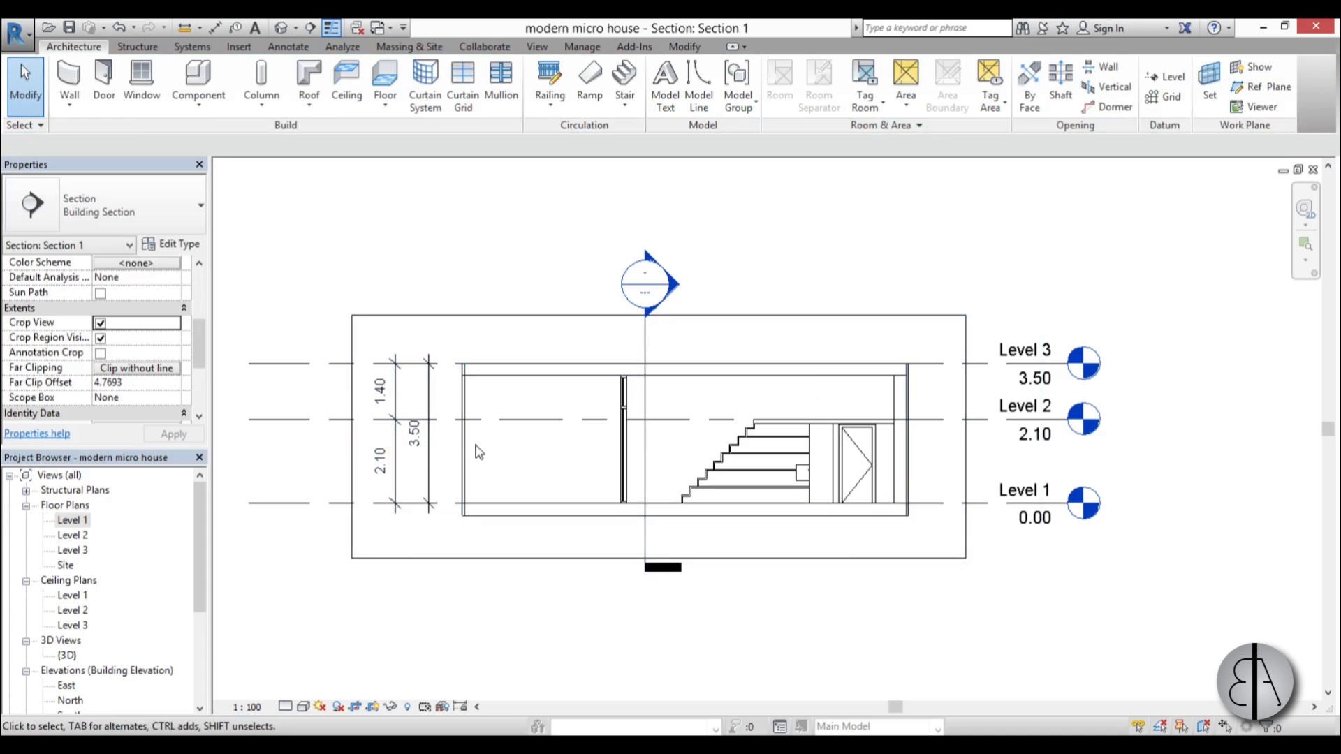
- Set the detail level of the Section 1 view to Fine
{"action": "left_click", "coordinate": [285, 707]}
{"action": "left_click", "coordinate": [307, 688]}
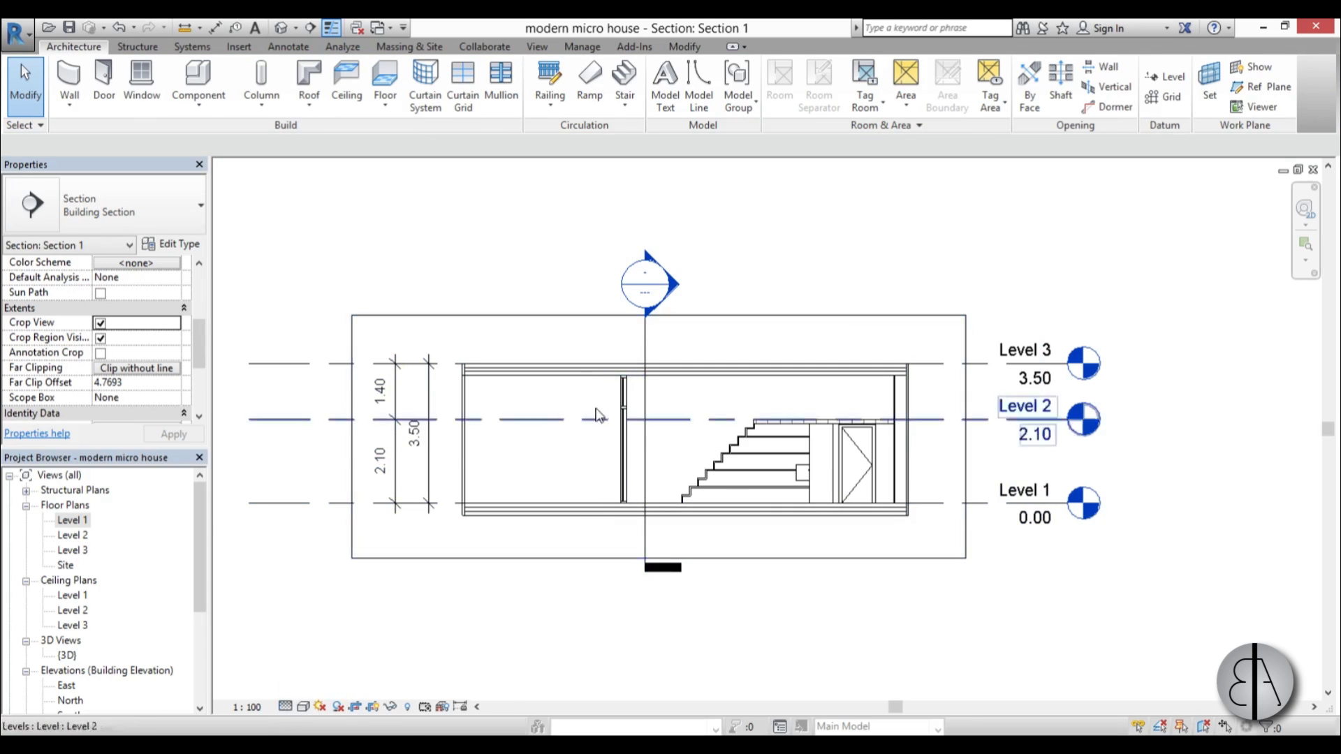
{"action": "scroll", "coordinate": [559, 374], "scroll_direction": "up", "scroll_amount": 3}
{"action": "scroll", "coordinate": [476, 464], "scroll_direction": "down", "scroll_amount": 2}
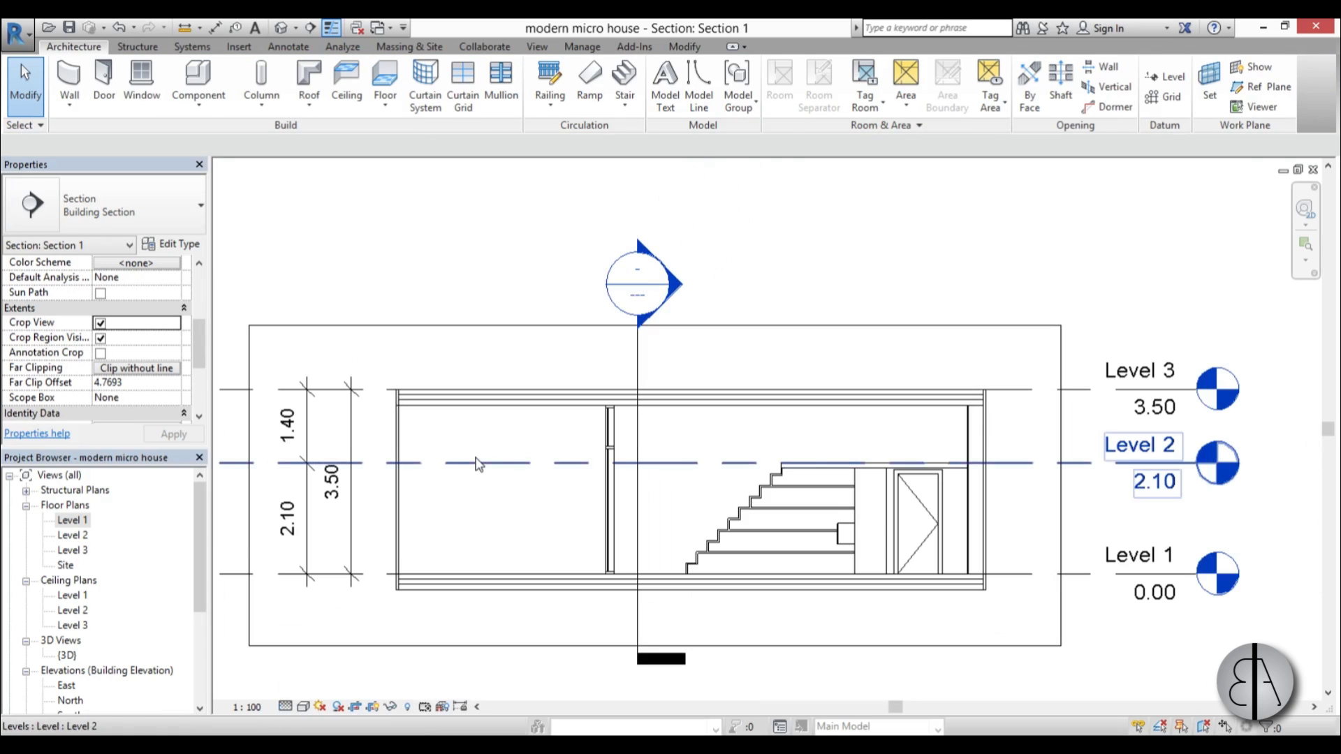
{"action": "middle_click_drag", "start_coordinate": [486, 482], "coordinate": [498, 452]}
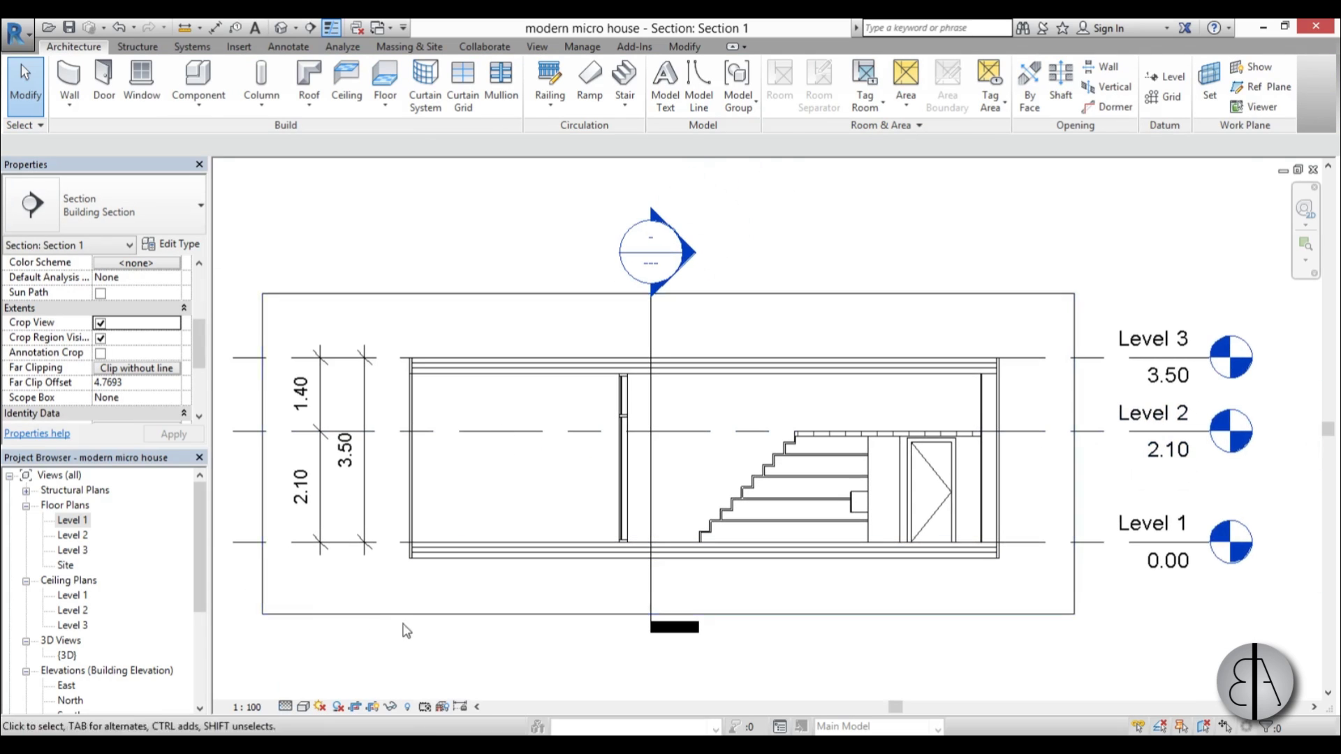
- Open Section 2 from its section head and set the view's detail level to Fine
{"action": "double_click", "coordinate": [688, 260]}
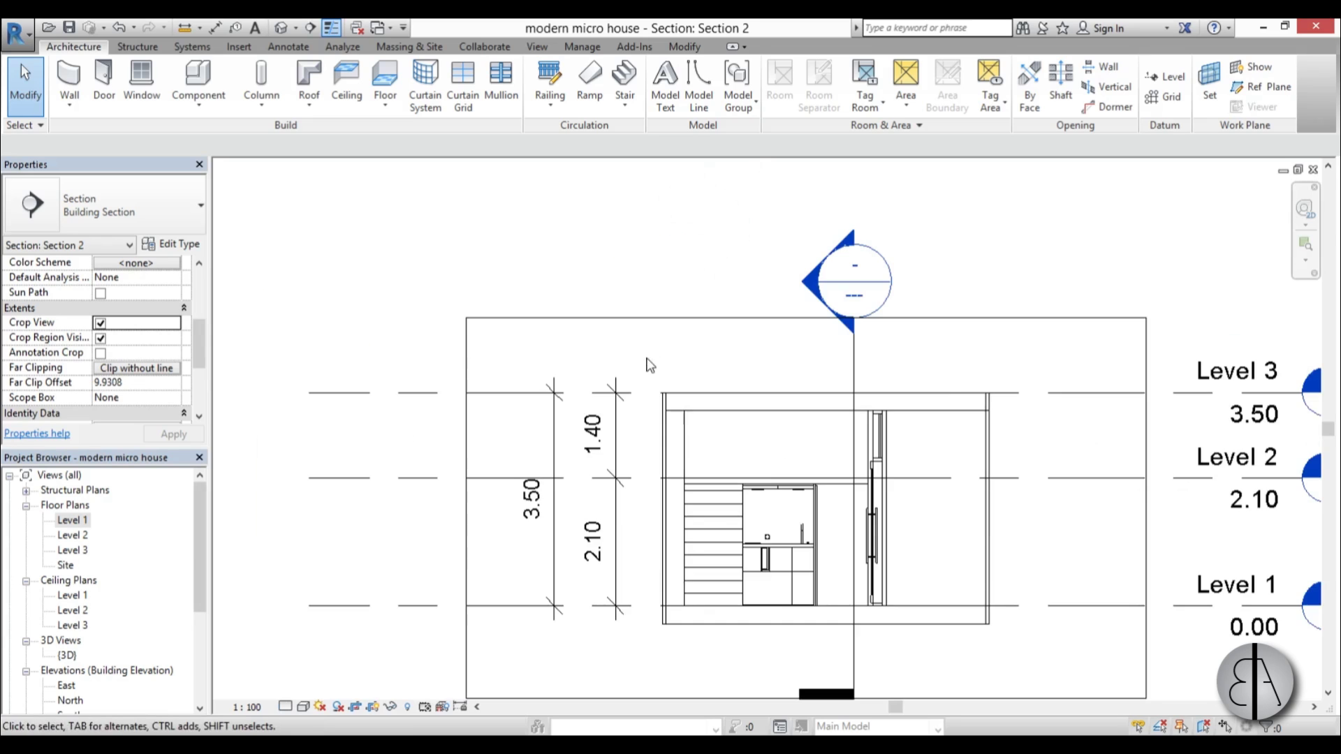
{"action": "scroll", "coordinate": [405, 312], "scroll_direction": "down", "scroll_amount": 3}
{"action": "middle_click_drag", "start_coordinate": [488, 380], "coordinate": [483, 361]}
{"action": "scroll", "coordinate": [633, 405], "scroll_direction": "up", "scroll_amount": 1}
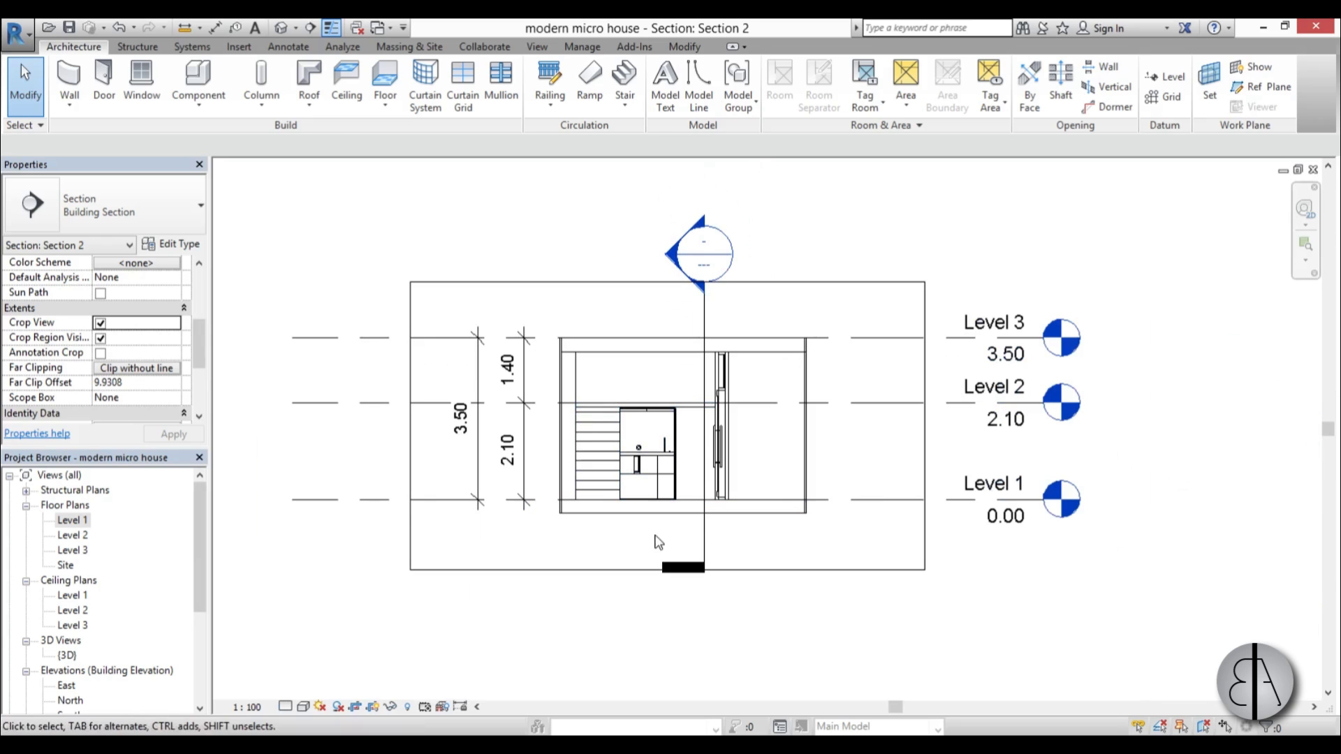
{"action": "left_click", "coordinate": [285, 706]}
{"action": "left_click", "coordinate": [299, 690]}
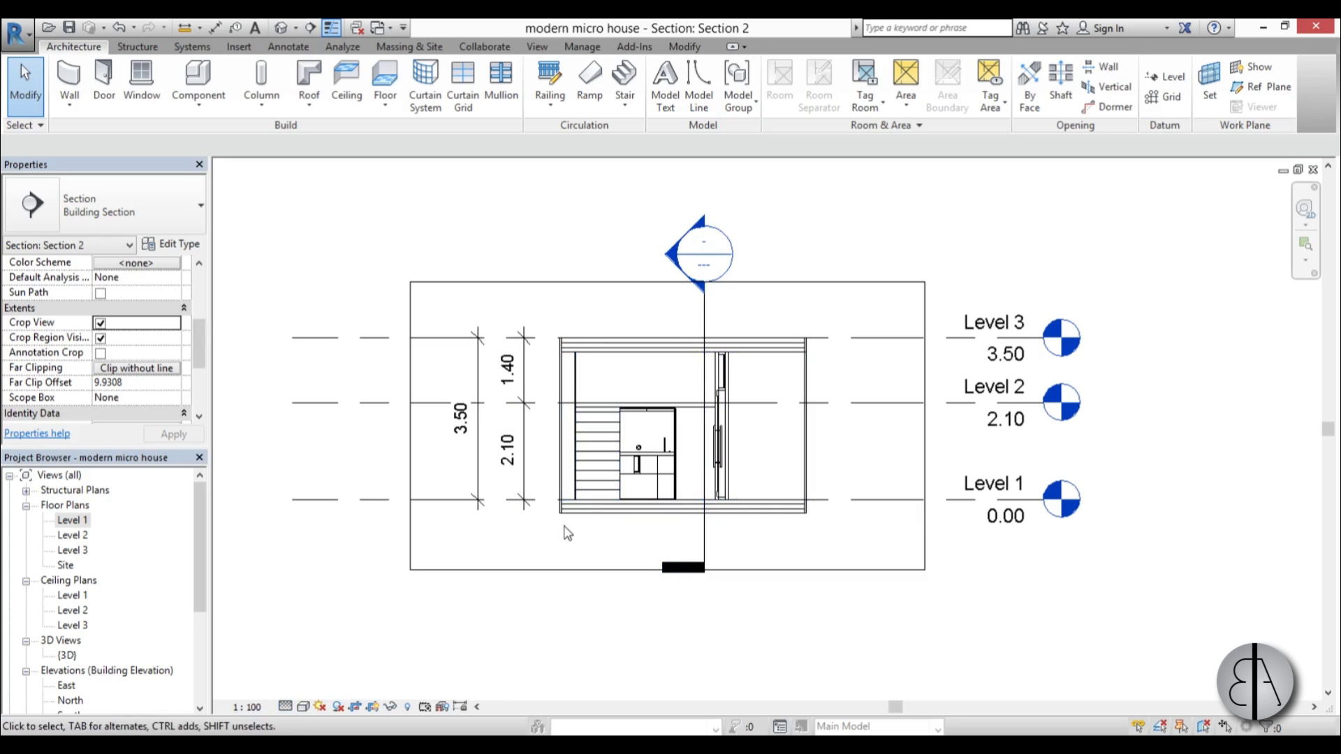
{"action": "middle_click_drag", "start_coordinate": [608, 533], "coordinate": [607, 530]}
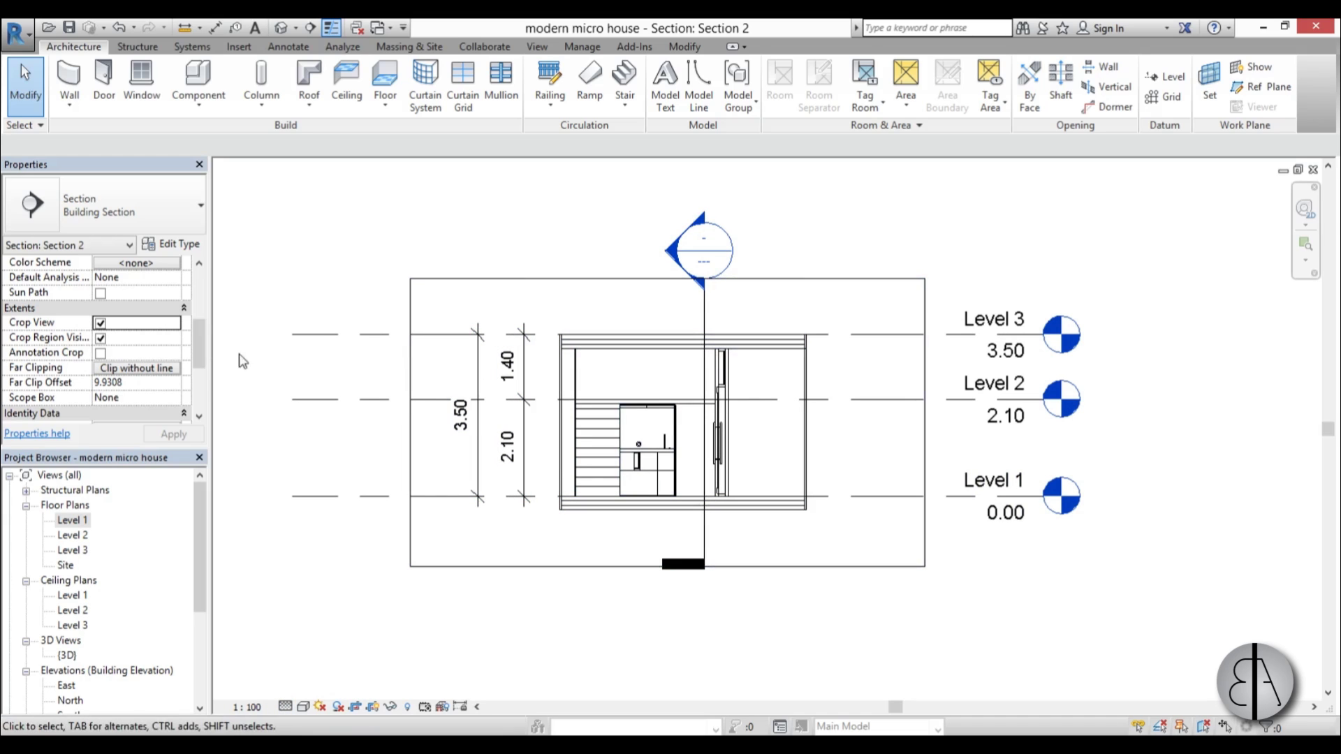
- Hide the crop region boundary in the Section 2 view while keeping Crop View on
{"action": "left_click", "coordinate": [449, 279]}
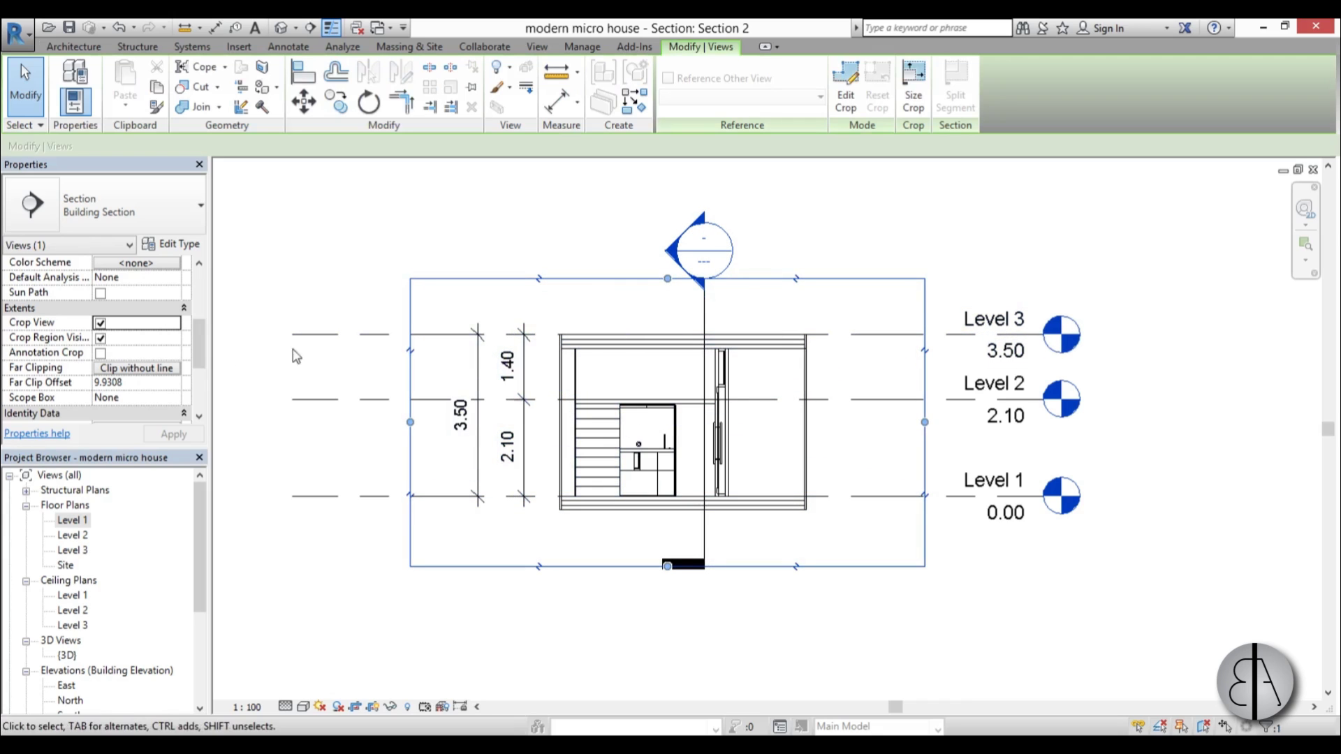
{"action": "left_click", "coordinate": [100, 338]}
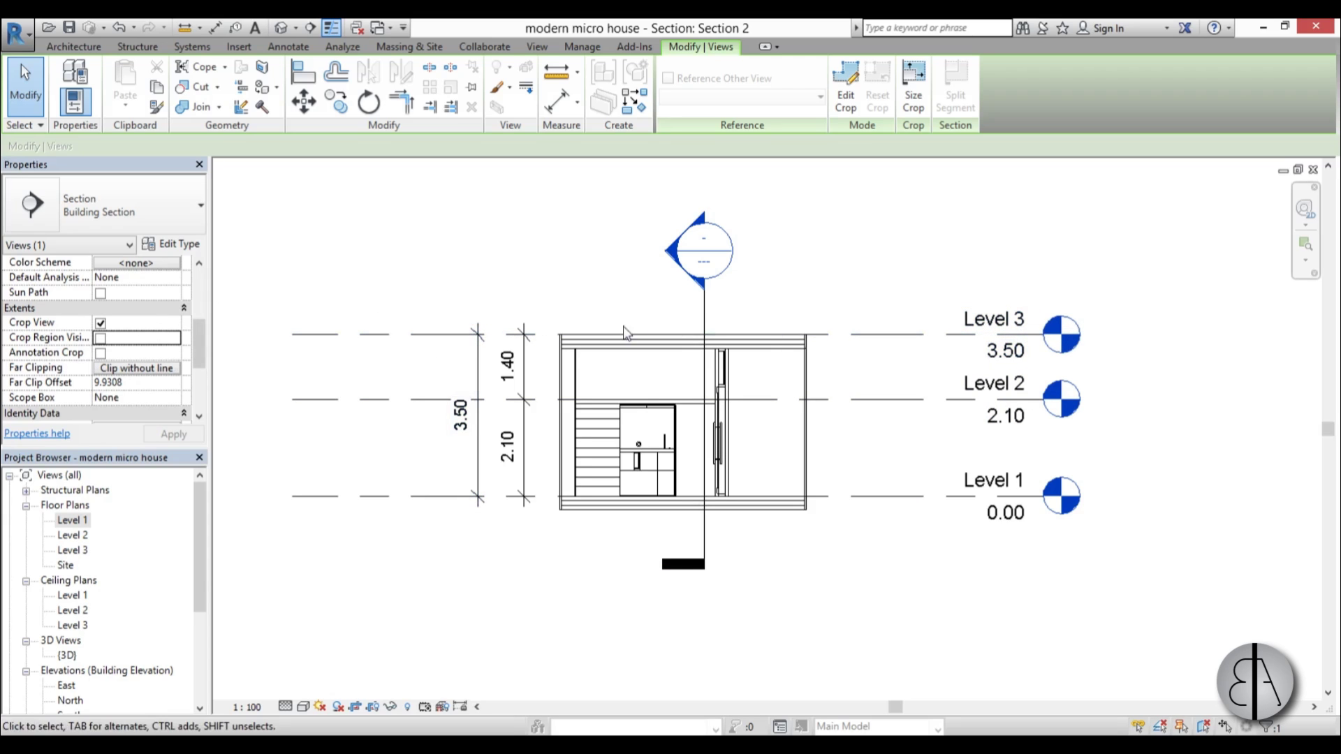
{"action": "left_click", "coordinate": [703, 317]}
{"action": "left_click", "coordinate": [667, 303]}
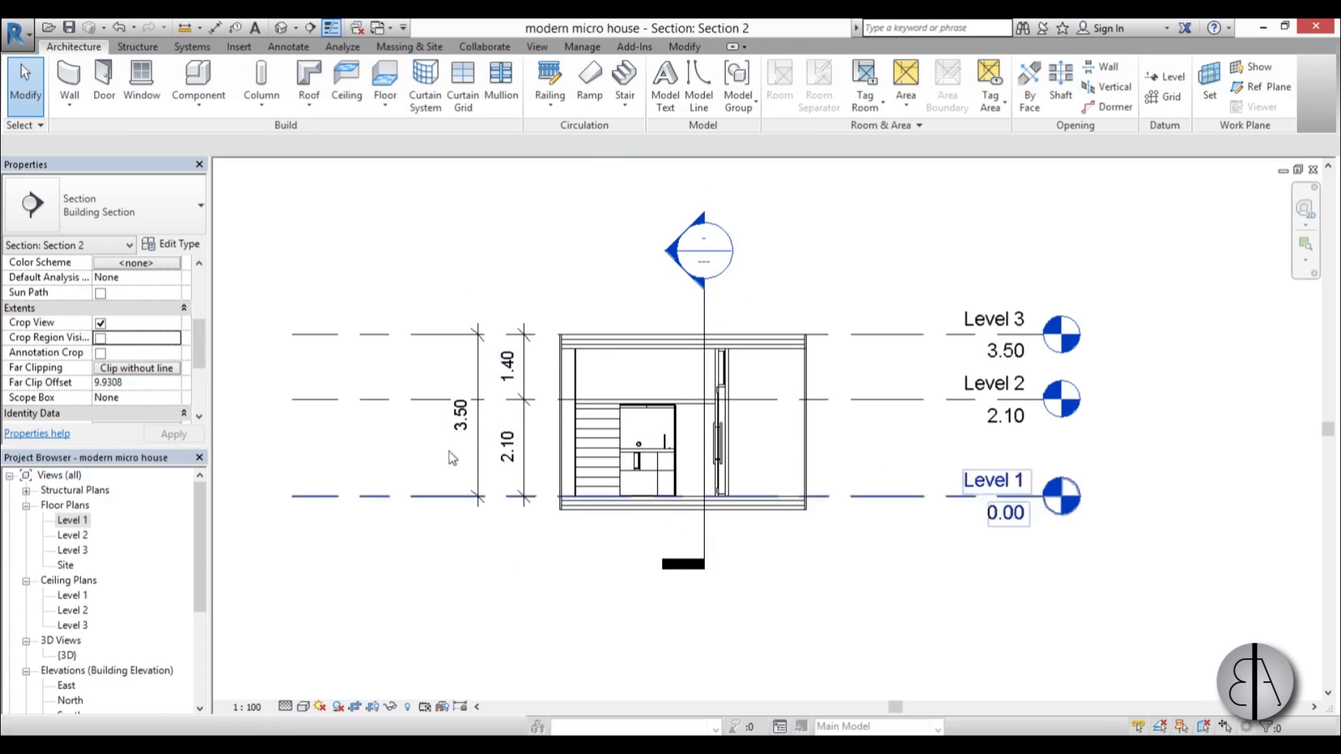
- Return to Section 1 through its section head and hide that view's crop region boundary
{"action": "double_click", "coordinate": [677, 265]}
{"action": "scroll", "coordinate": [603, 461], "scroll_direction": "down", "scroll_amount": 2}
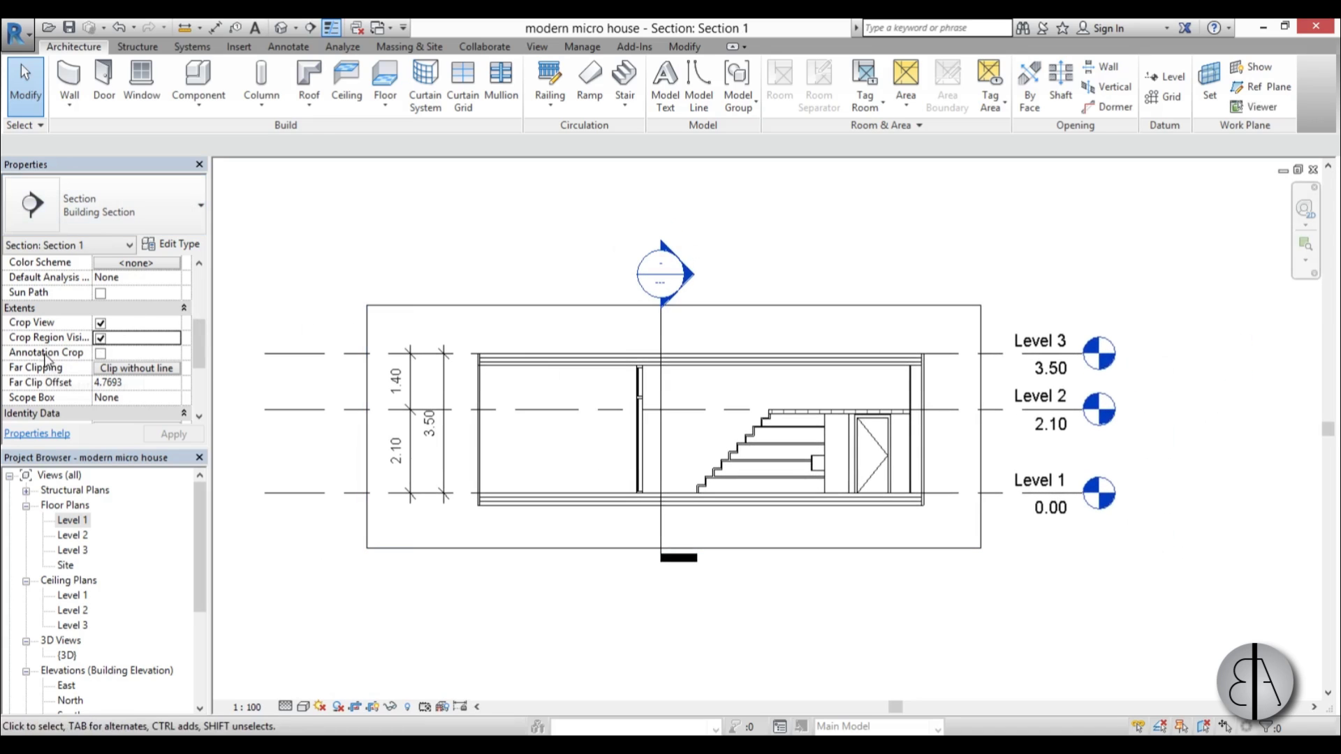
{"action": "left_click", "coordinate": [100, 339]}
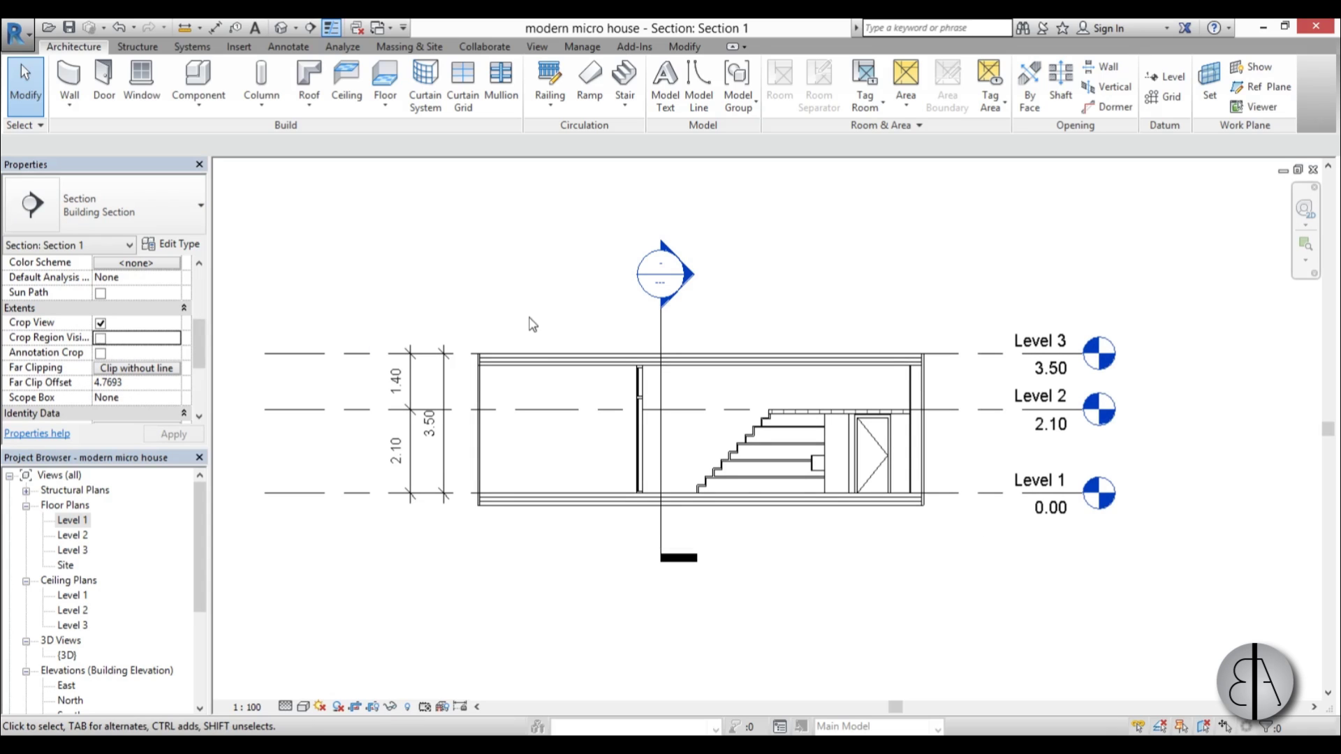
{"action": "middle_click_drag", "start_coordinate": [775, 639], "coordinate": [781, 629]}
- Open the Level 1 floor plan and turn on both Crop View and Crop Region Visible
{"action": "double_click", "coordinate": [72, 521]}
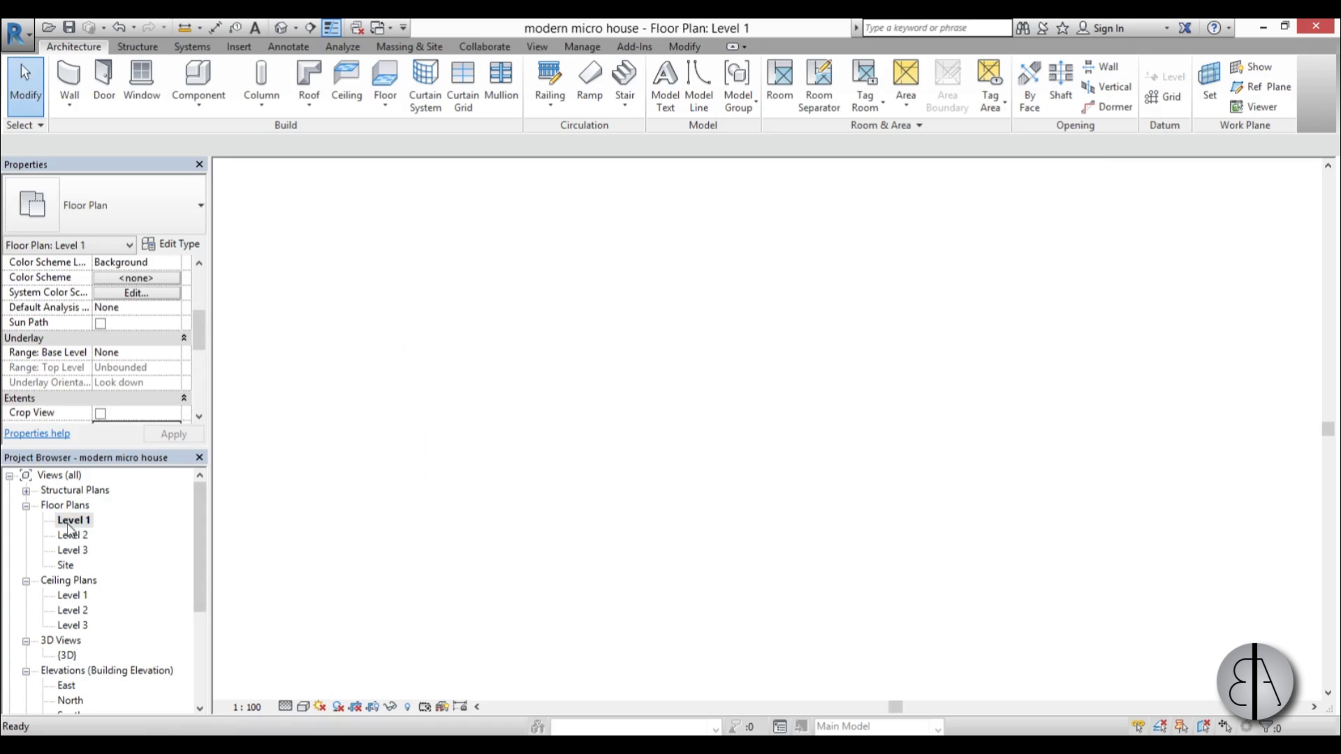
{"action": "scroll", "coordinate": [653, 532], "scroll_direction": "down", "scroll_amount": 4}
{"action": "middle_click_drag", "start_coordinate": [653, 532], "coordinate": [645, 491]}
{"action": "scroll", "coordinate": [644, 491], "scroll_direction": "down", "scroll_amount": 1}
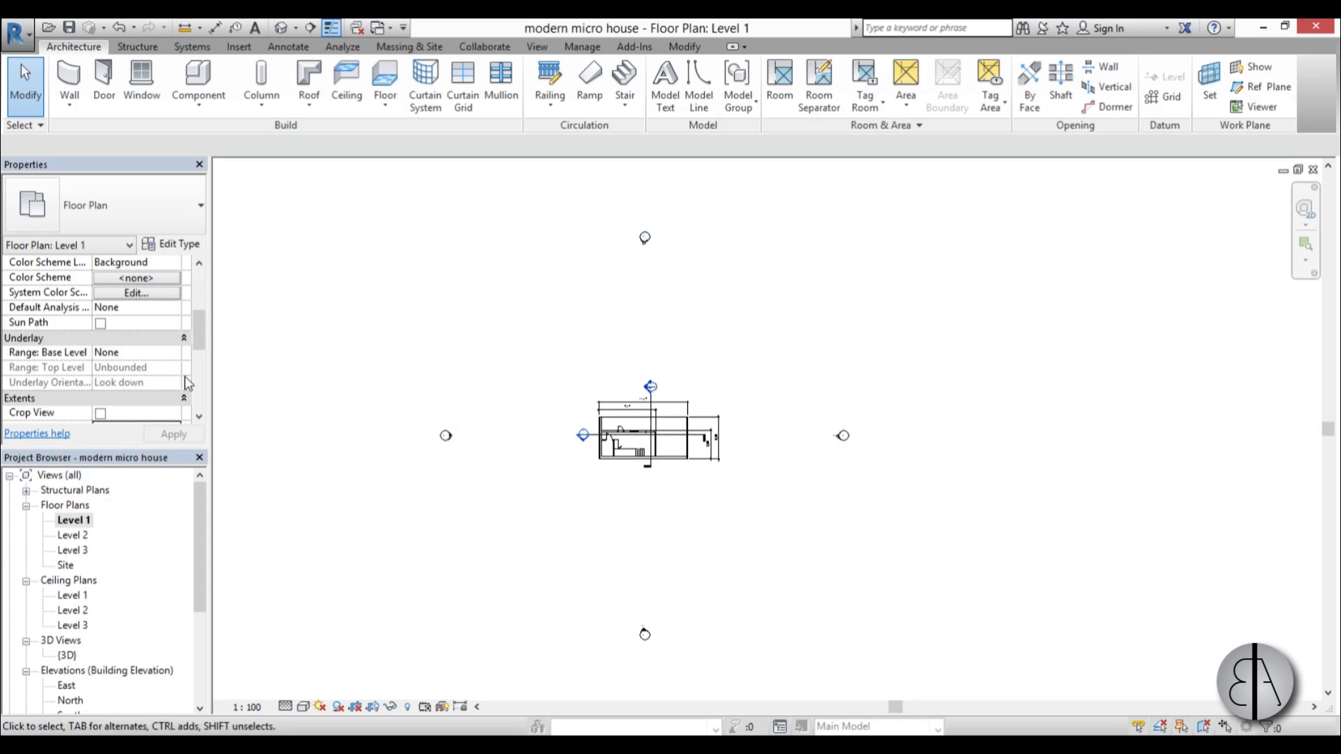
{"action": "left_click_drag", "start_coordinate": [201, 343], "coordinate": [201, 371]}
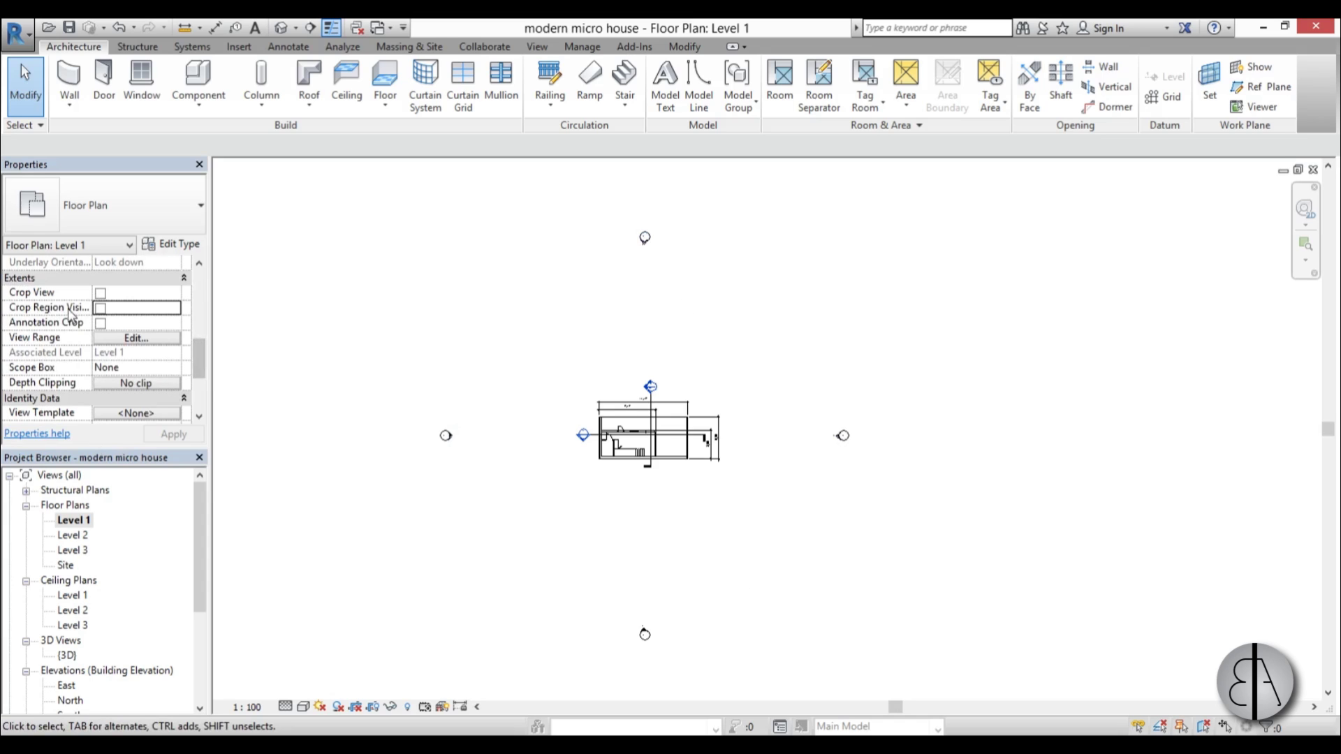
{"action": "left_click", "coordinate": [102, 294]}
{"action": "left_click", "coordinate": [101, 309]}
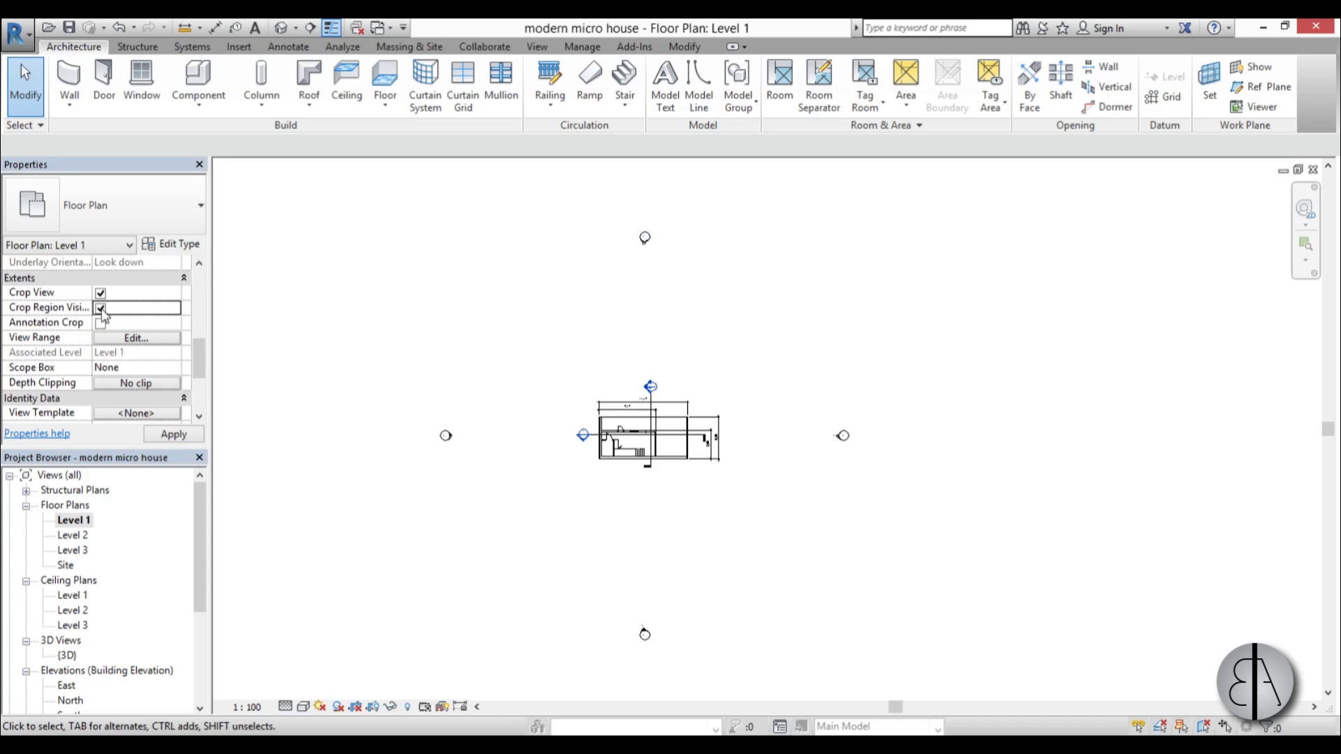
- Tighten the Level 1 crop region on all four sides around the dimensioned plan, excluding the elevation markers, and hide its boundary
{"action": "left_click", "coordinate": [394, 445]}
{"action": "left_click_drag", "start_coordinate": [395, 441], "coordinate": [570, 438]}
{"action": "left_click_drag", "start_coordinate": [889, 439], "coordinate": [726, 440]}
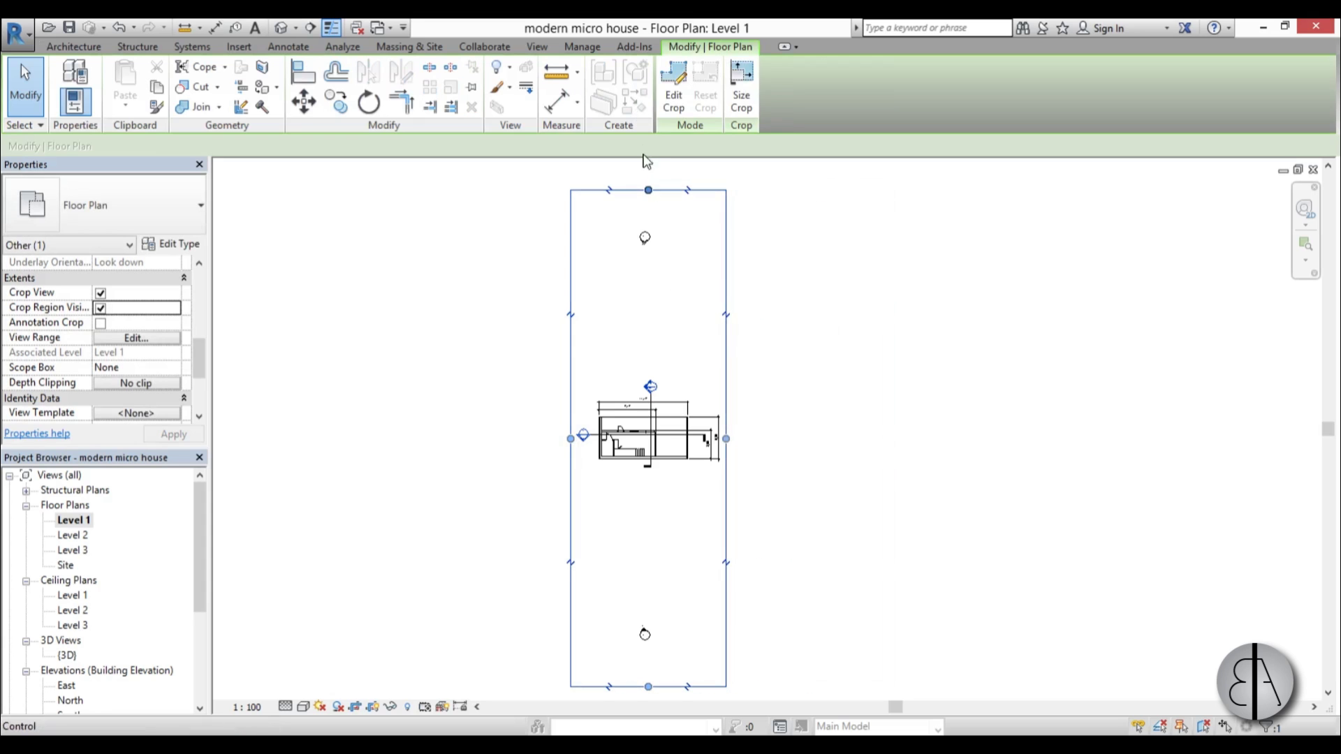
{"action": "left_click_drag", "start_coordinate": [648, 192], "coordinate": [648, 379]}
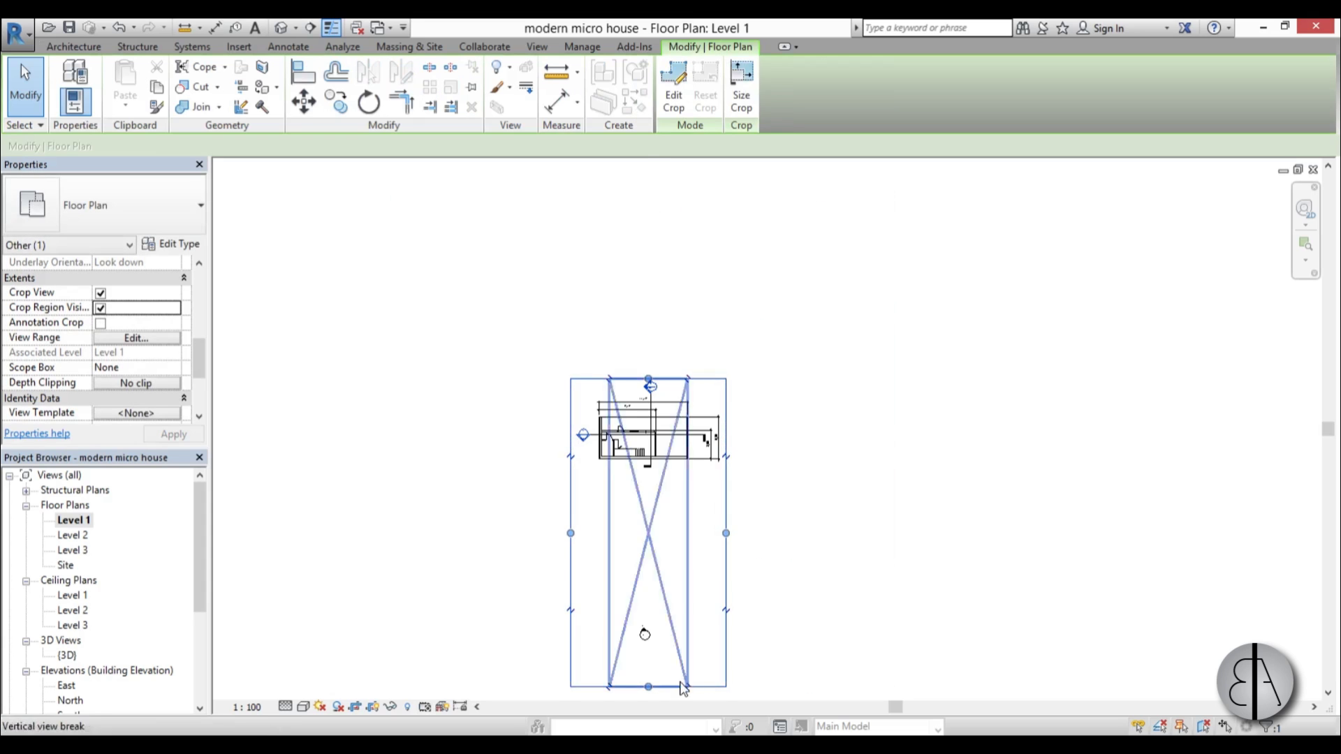
{"action": "left_click_drag", "start_coordinate": [657, 691], "coordinate": [648, 471]}
{"action": "scroll", "coordinate": [648, 435], "scroll_direction": "up", "scroll_amount": 4}
{"action": "scroll", "coordinate": [646, 429], "scroll_direction": "up", "scroll_amount": 2}
{"action": "left_click", "coordinate": [754, 664]}
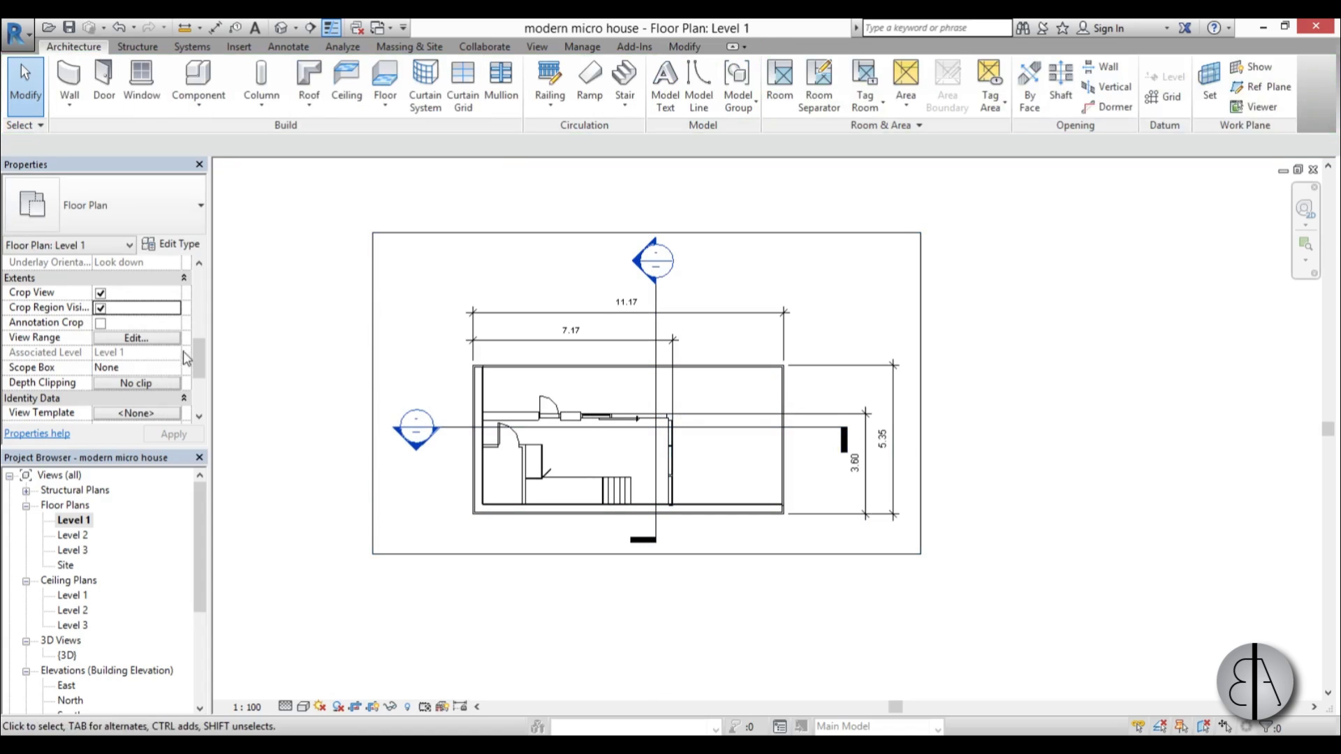
{"action": "left_click", "coordinate": [100, 309]}
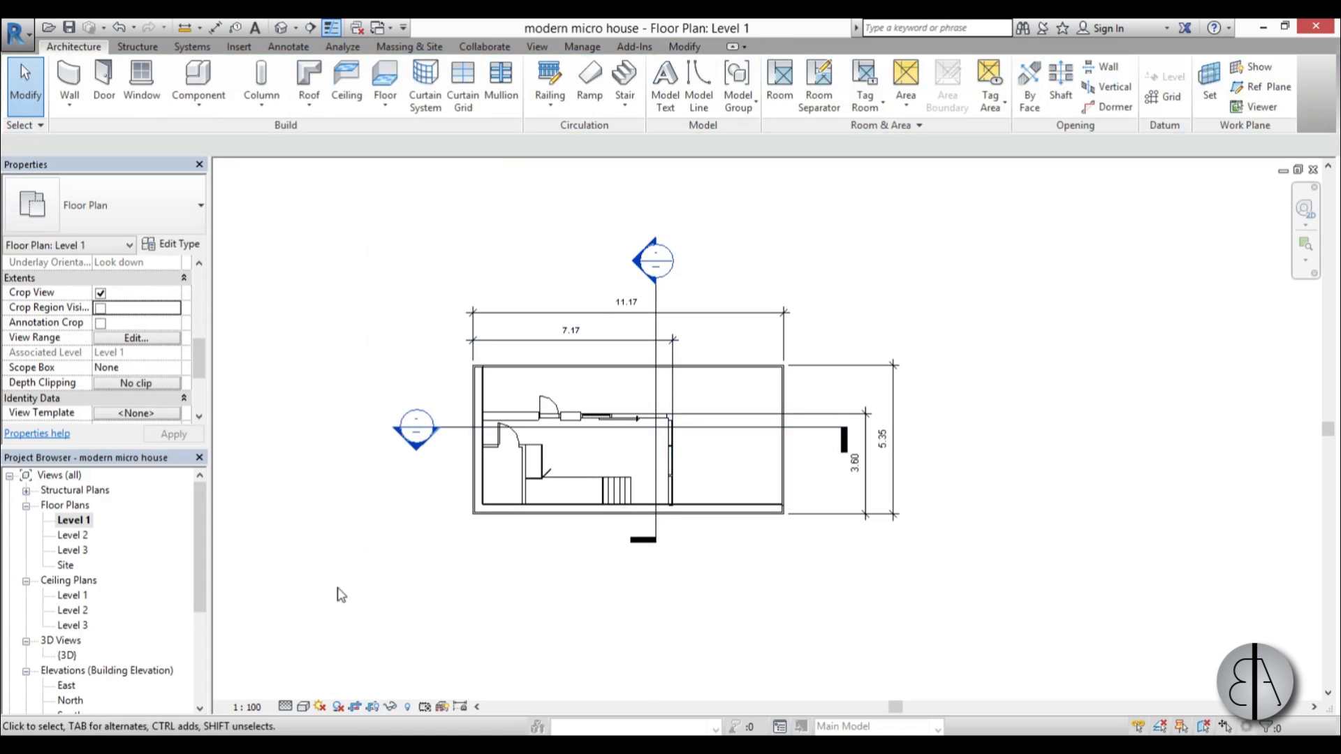
{"action": "scroll", "coordinate": [631, 426], "scroll_direction": "down", "scroll_amount": 6}
{"action": "scroll", "coordinate": [671, 413], "scroll_direction": "up", "scroll_amount": 4}
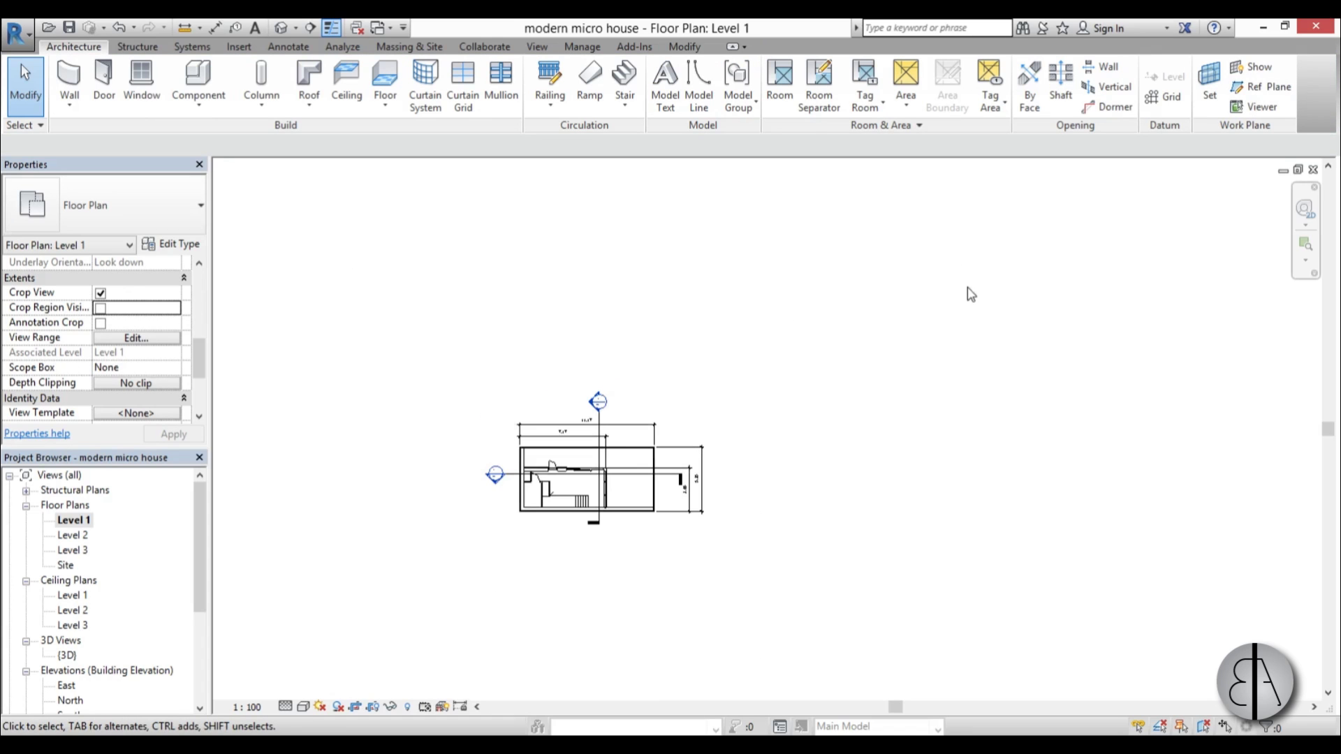
{"action": "scroll", "coordinate": [665, 447], "scroll_direction": "up", "scroll_amount": 4}
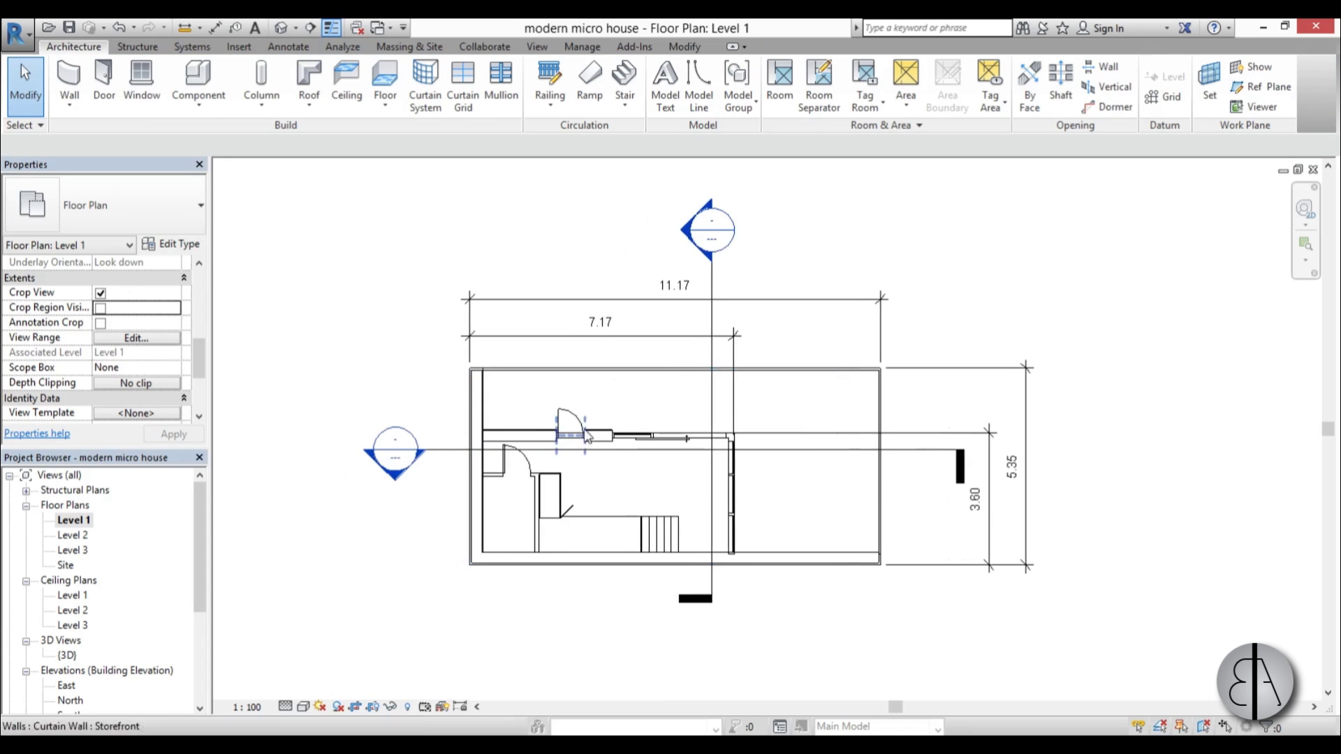
{"action": "middle_click_drag", "start_coordinate": [723, 497], "coordinate": [715, 497]}
{"action": "middle_click_drag", "start_coordinate": [661, 546], "coordinate": [639, 537]}
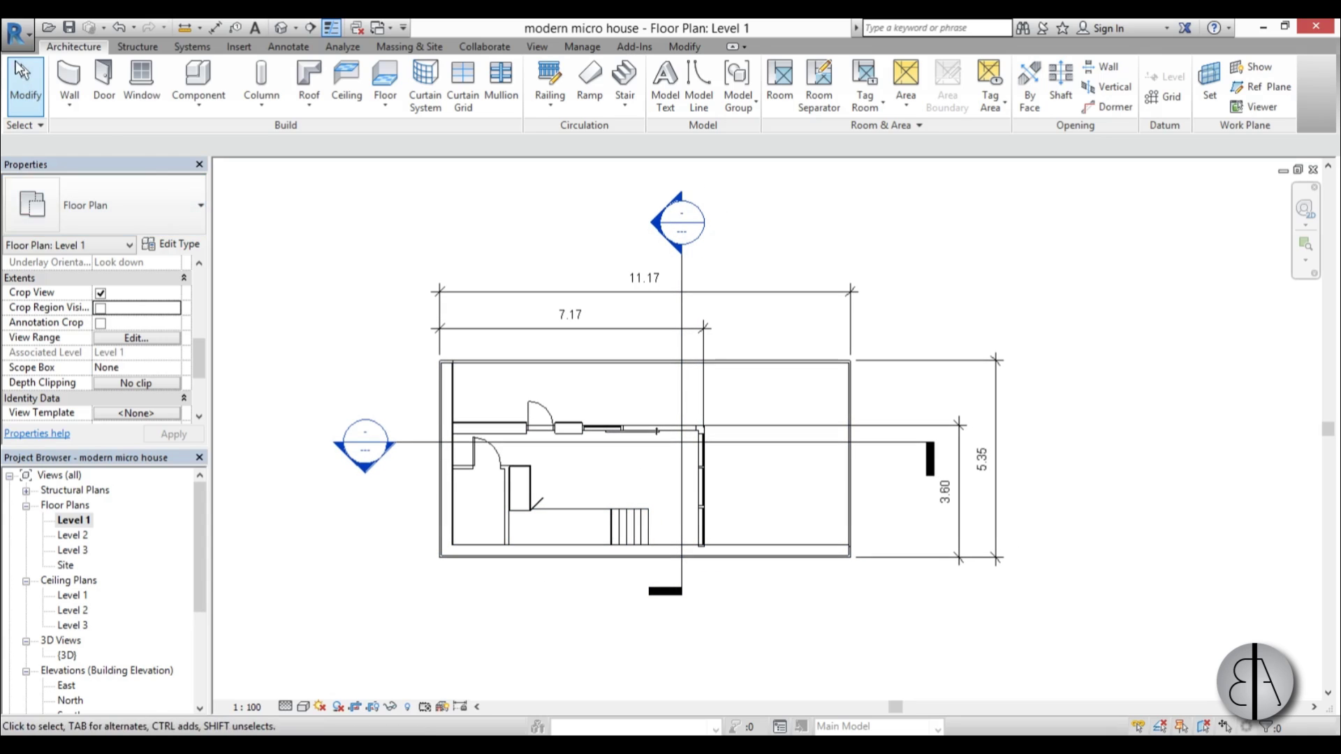
- Export the current Level 1 floor plan view to the Desktop as a DWG file named "floor plan"
{"action": "left_click", "coordinate": [18, 33]}
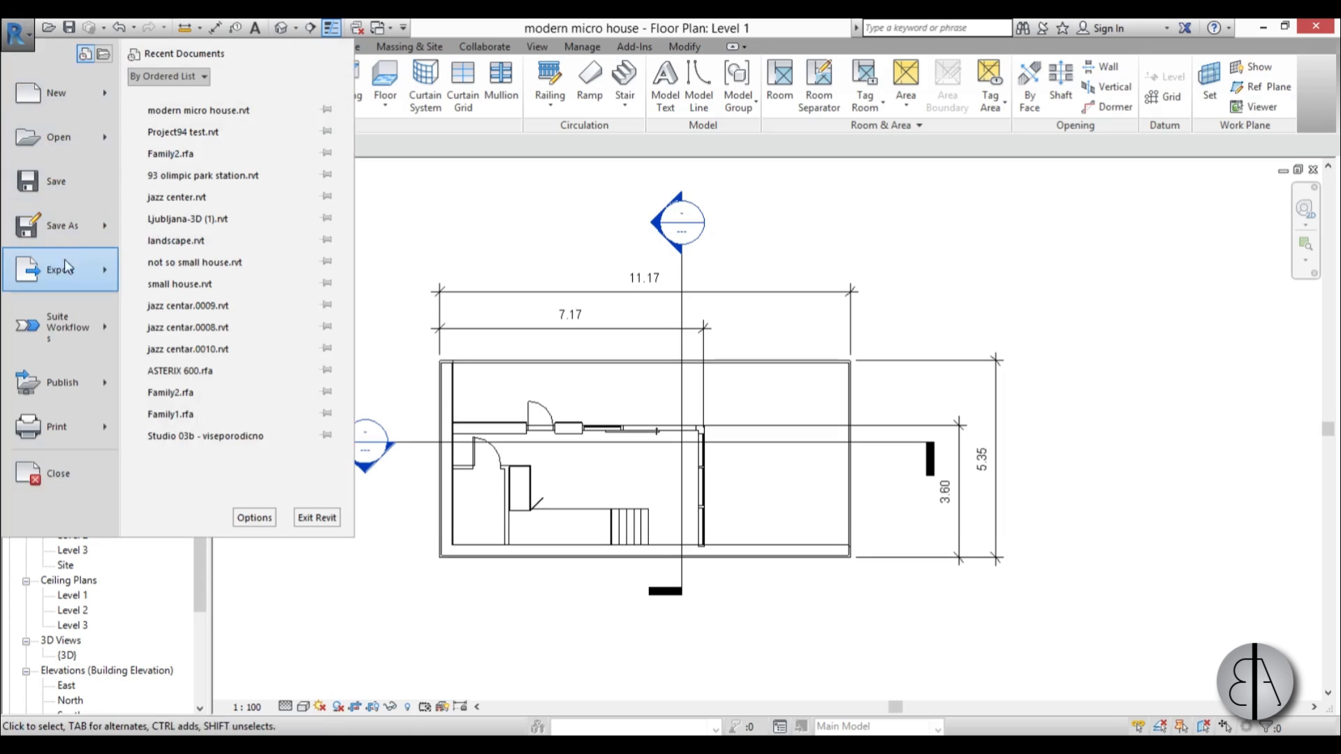
{"action": "mouse_move", "coordinate": [95, 268]}
{"action": "mouse_move", "coordinate": [279, 115]}
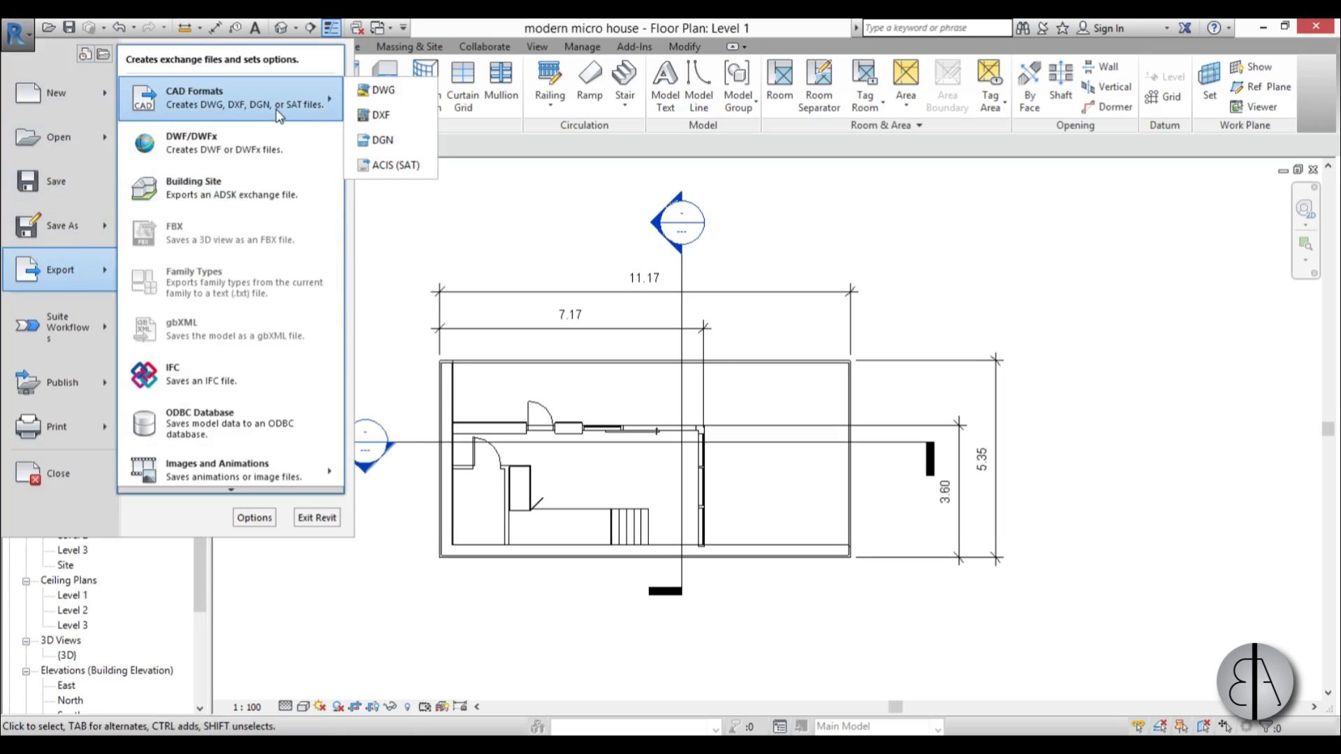
{"action": "left_click", "coordinate": [384, 91]}
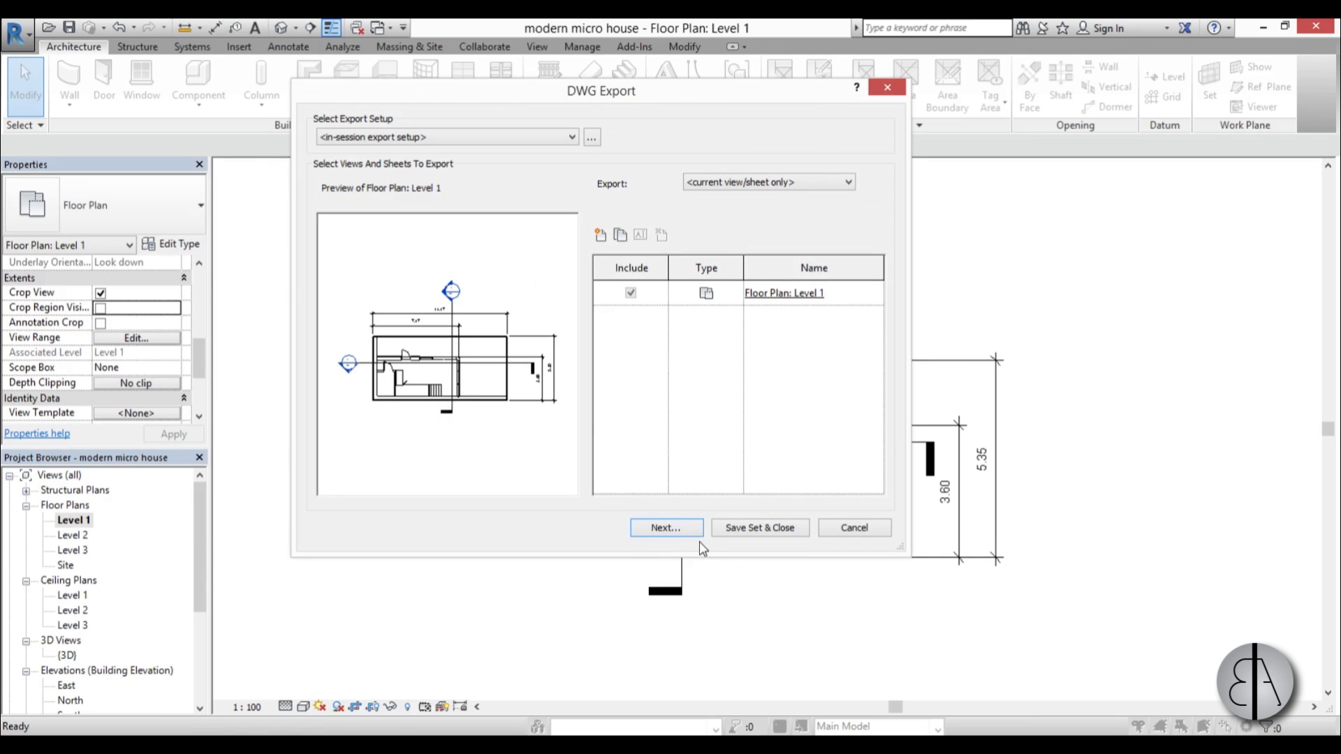
{"action": "left_click", "coordinate": [680, 534]}
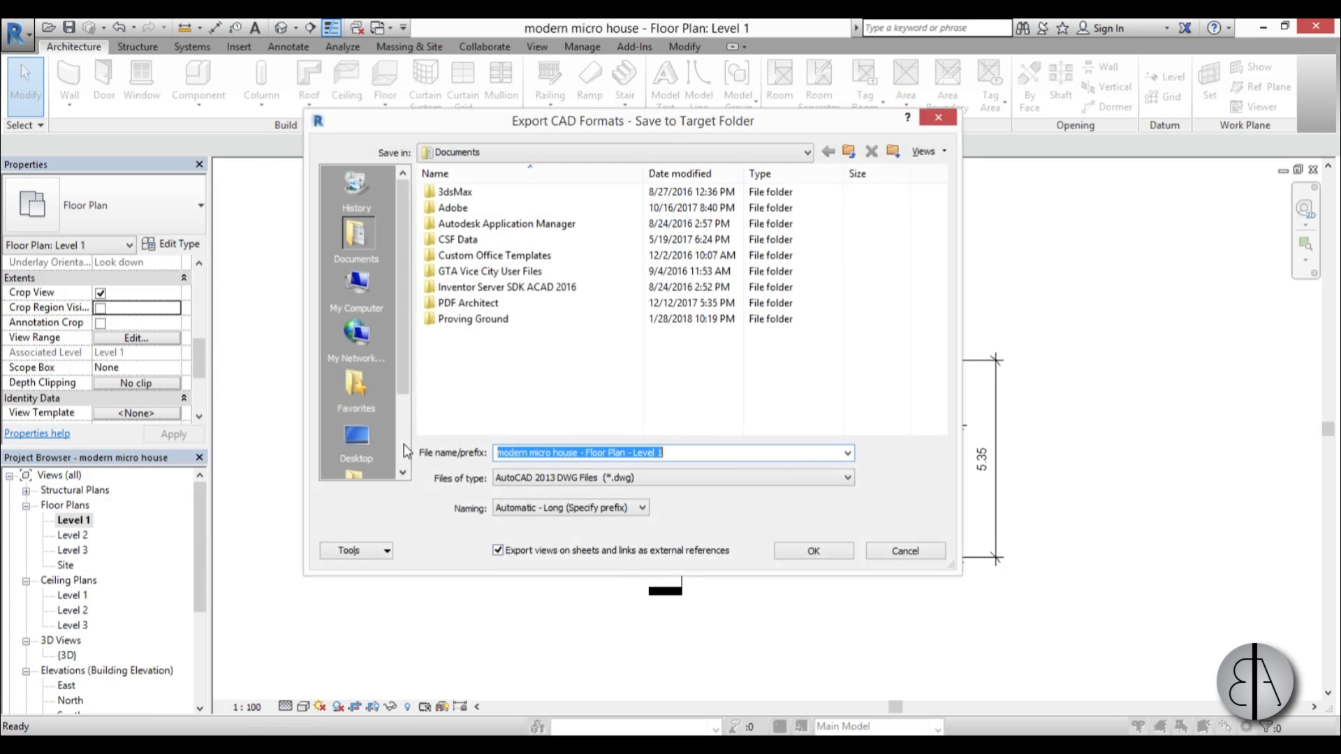
{"action": "left_click", "coordinate": [357, 440]}
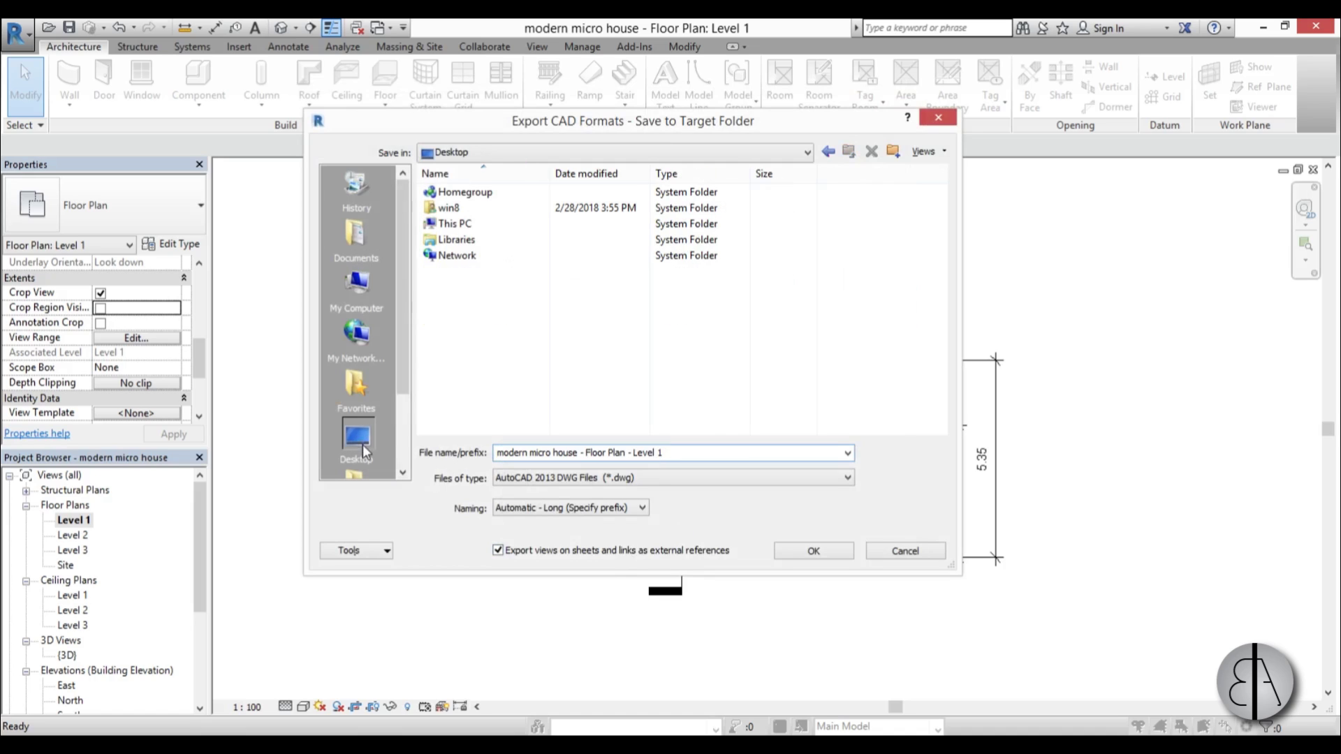
{"action": "left_click", "coordinate": [687, 452]}
{"action": "type", "text": "floor plan"}
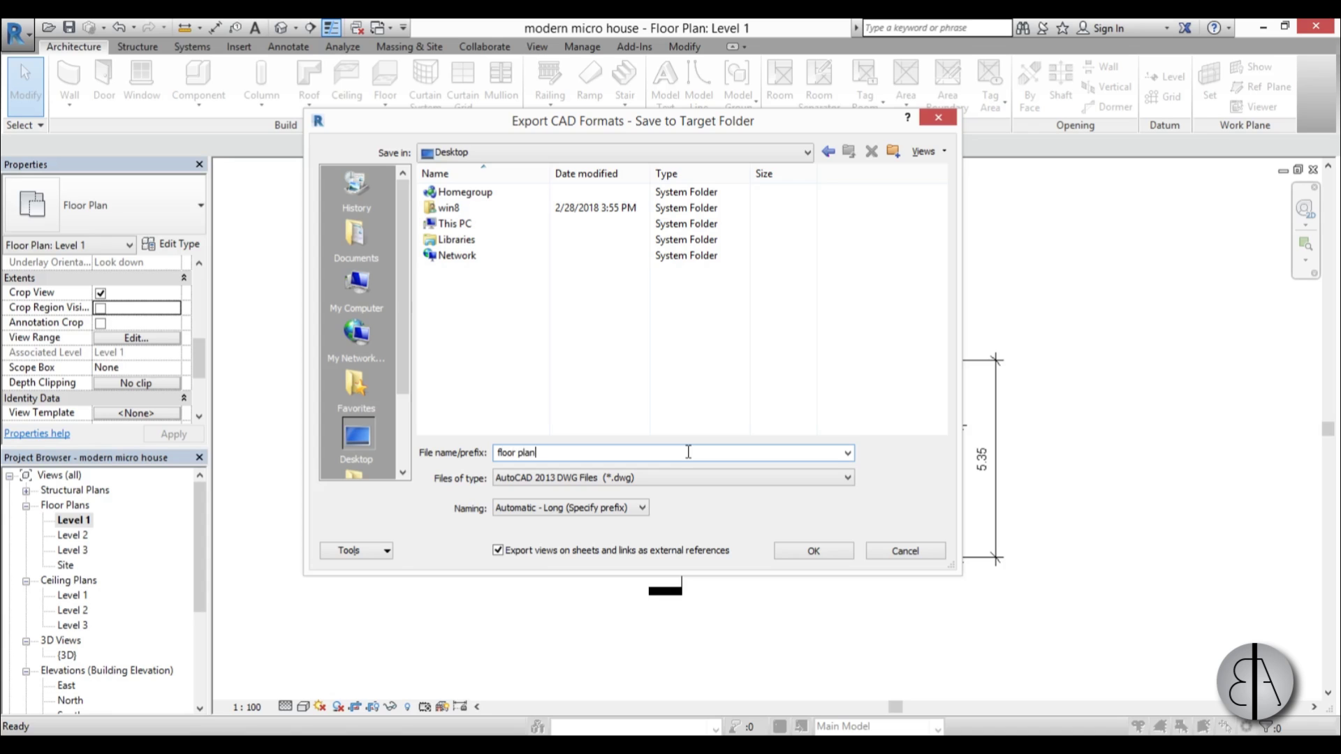
{"action": "key", "text": "Return"}
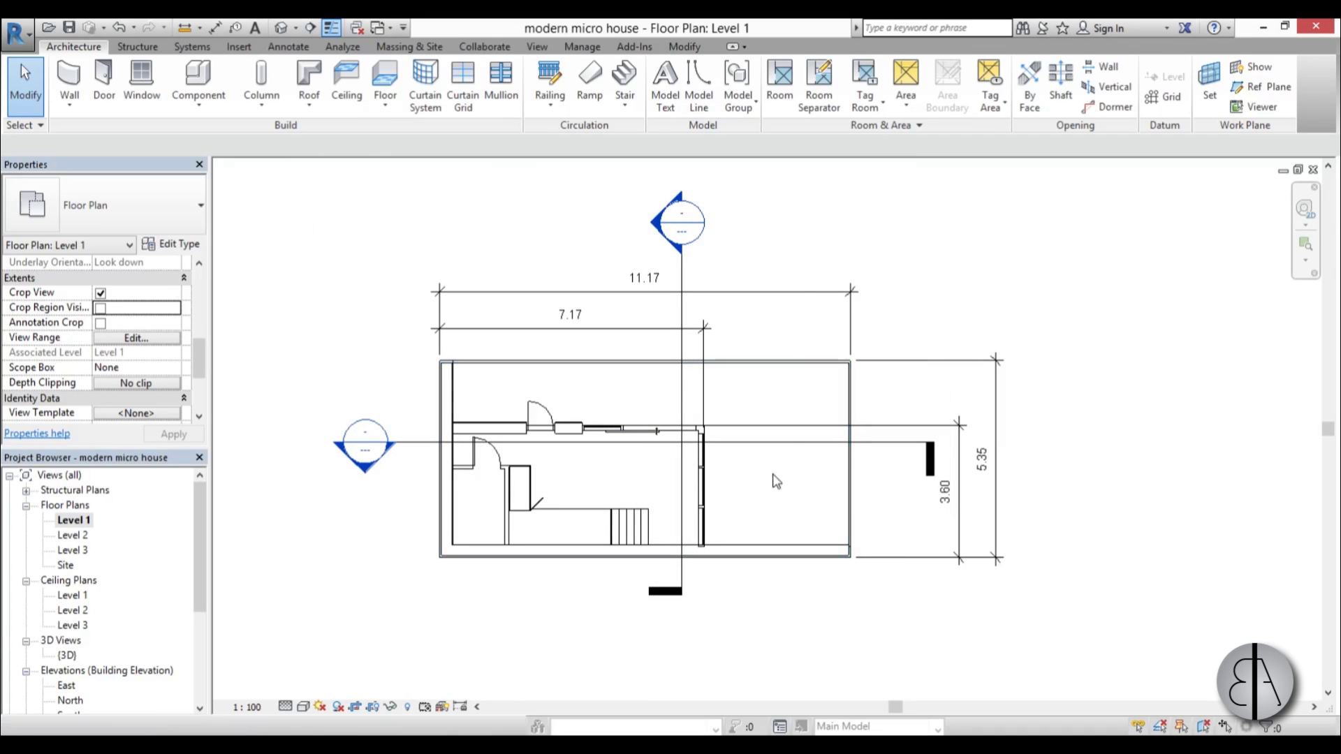
- Open Section 2 from its section head and export the view to the Desktop as a DWG file named "short"
{"action": "double_click", "coordinate": [679, 234]}
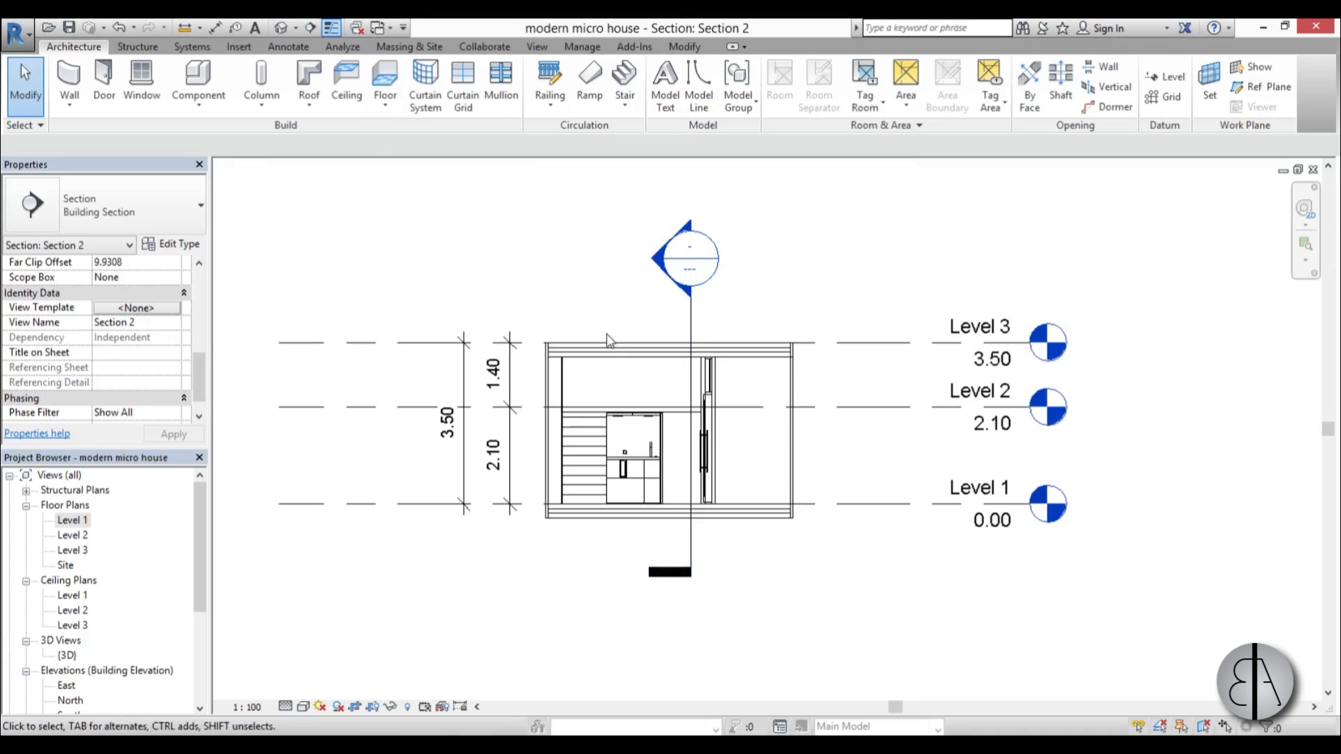
{"action": "middle_click_drag", "start_coordinate": [637, 479], "coordinate": [639, 445]}
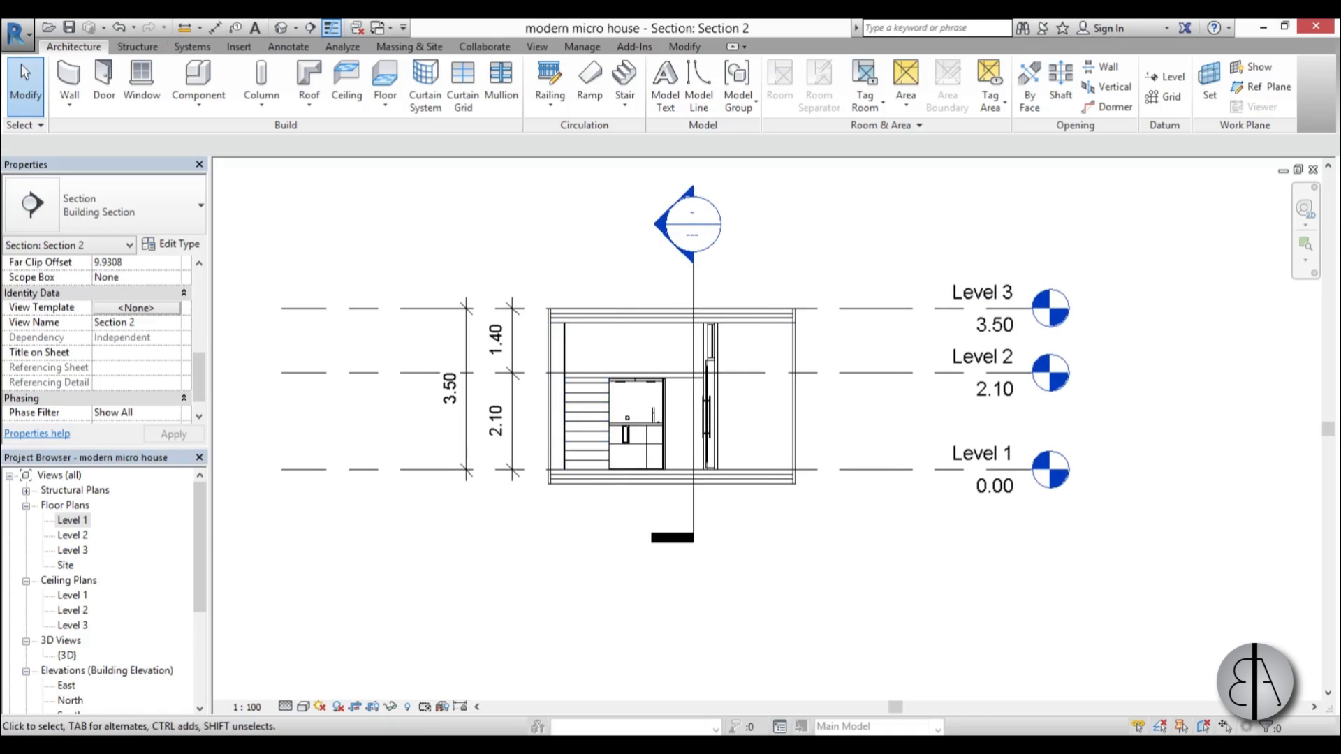
{"action": "left_click", "coordinate": [15, 42]}
{"action": "mouse_move", "coordinate": [60, 269]}
{"action": "mouse_move", "coordinate": [190, 100]}
{"action": "left_click", "coordinate": [377, 89]}
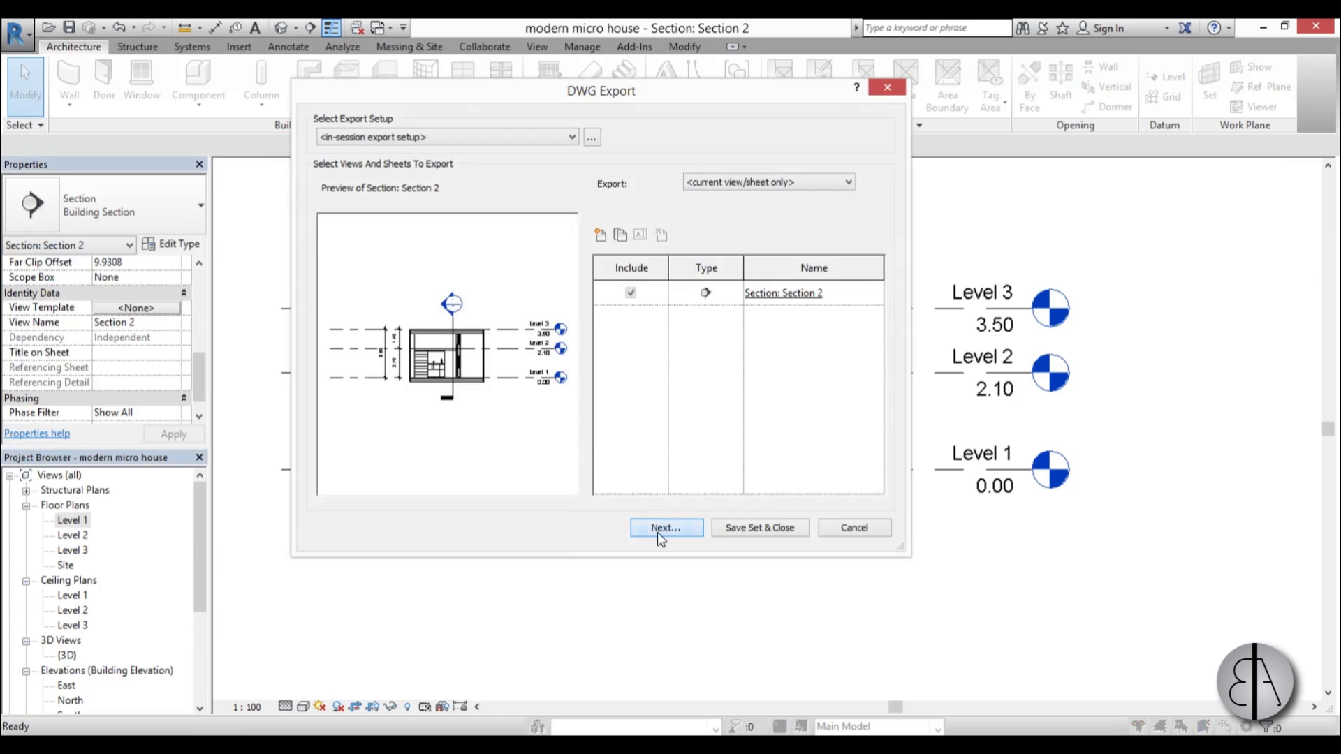
{"action": "left_click", "coordinate": [660, 528]}
{"action": "type", "text": "short"}
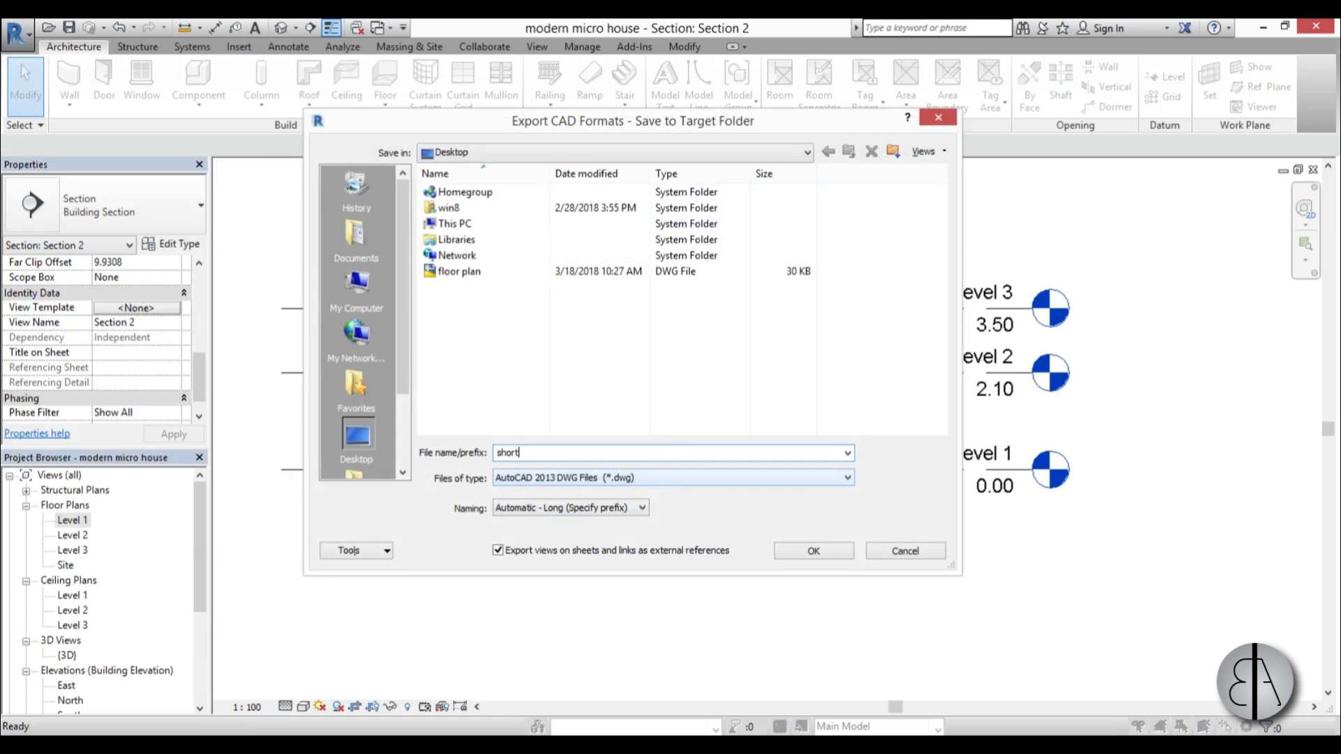
{"action": "key", "text": "Return"}
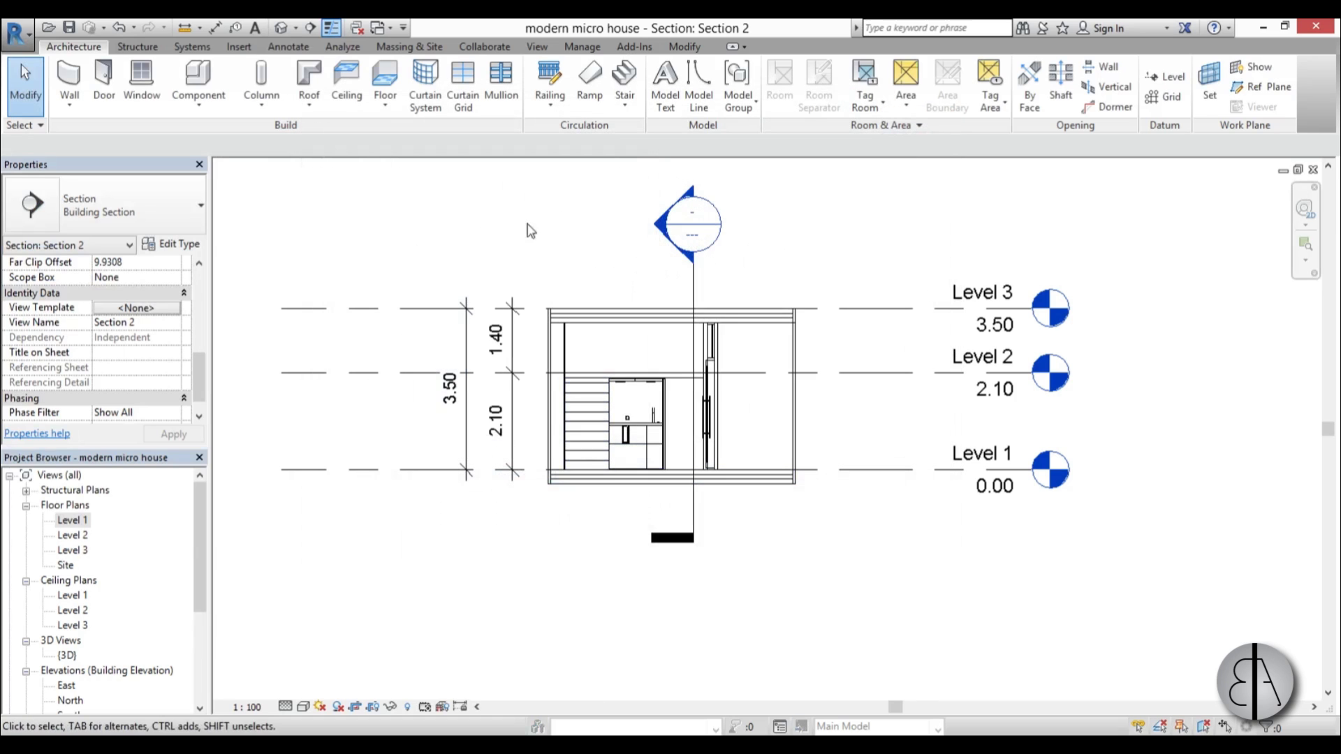
- Open Section 1 from its section head and export the view to the Desktop as a DWG file named "long"
{"action": "double_click", "coordinate": [667, 236]}
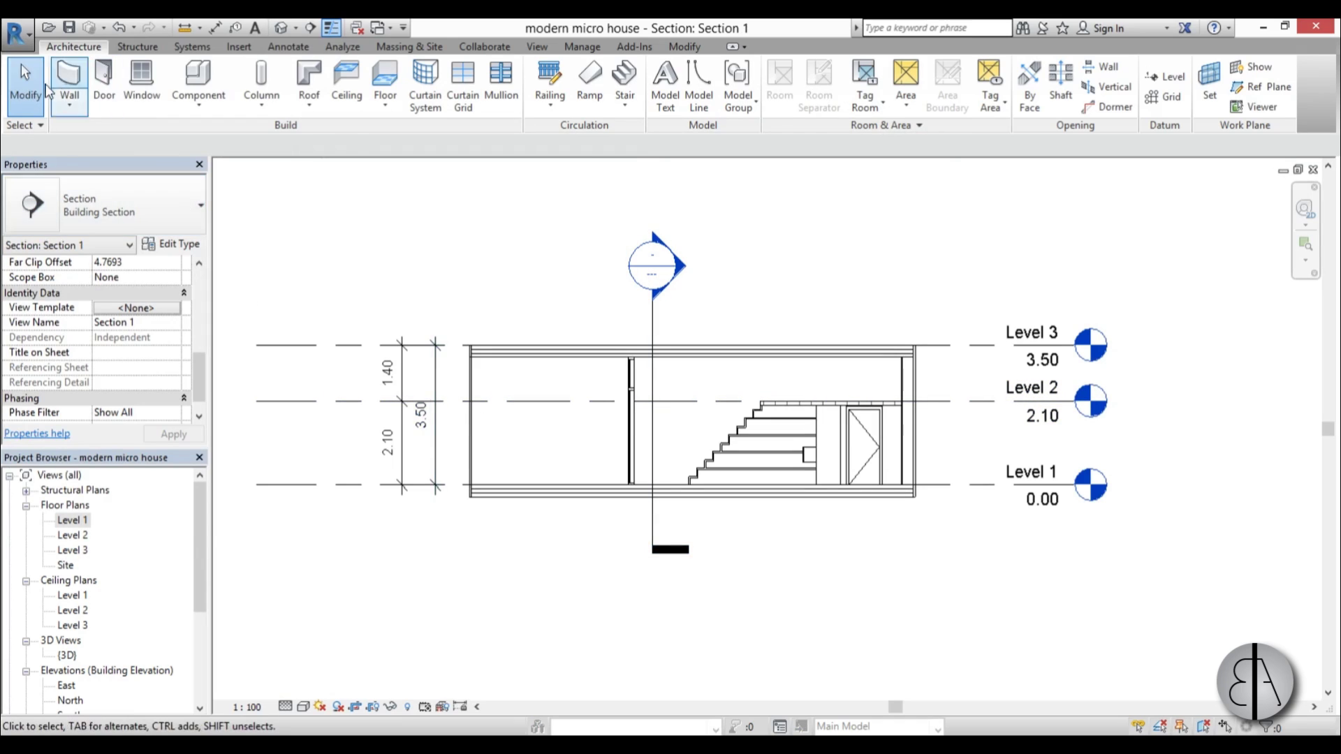
{"action": "left_click", "coordinate": [17, 31]}
{"action": "mouse_move", "coordinate": [69, 263]}
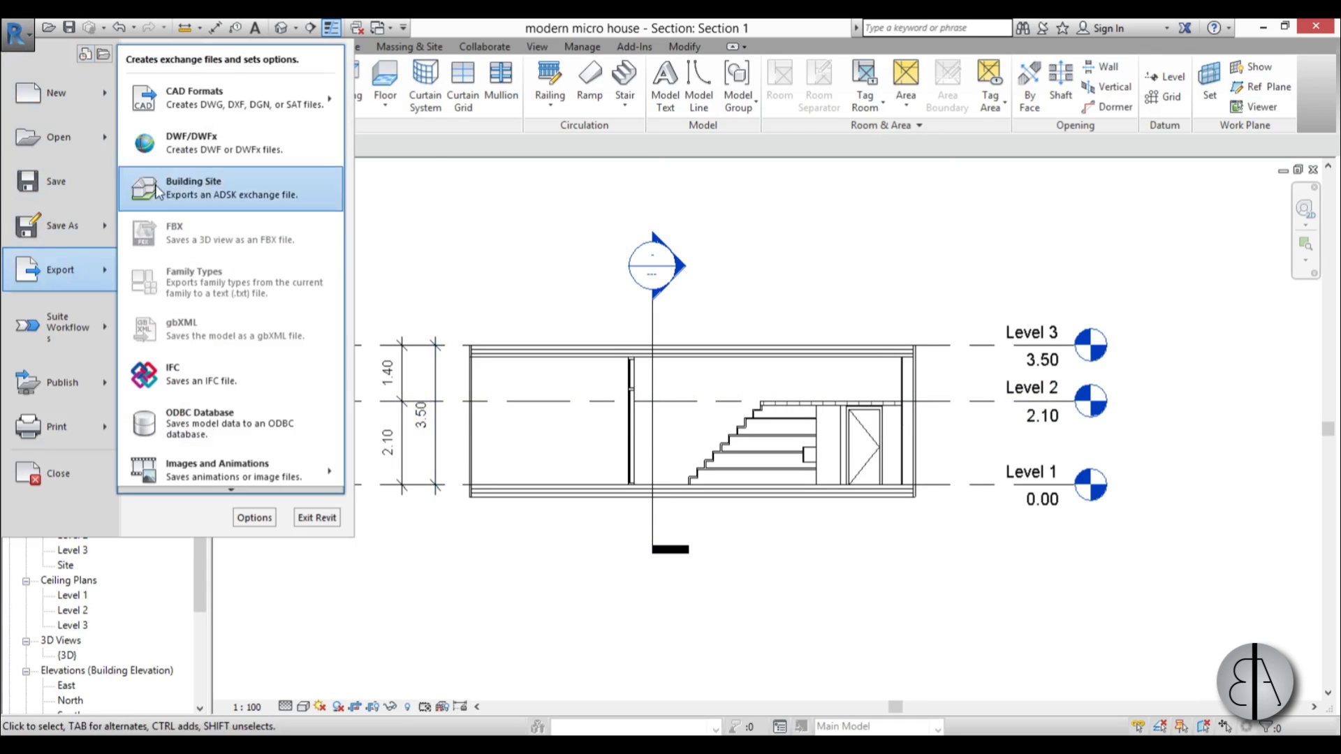
{"action": "mouse_move", "coordinate": [186, 102]}
{"action": "left_click", "coordinate": [424, 102]}
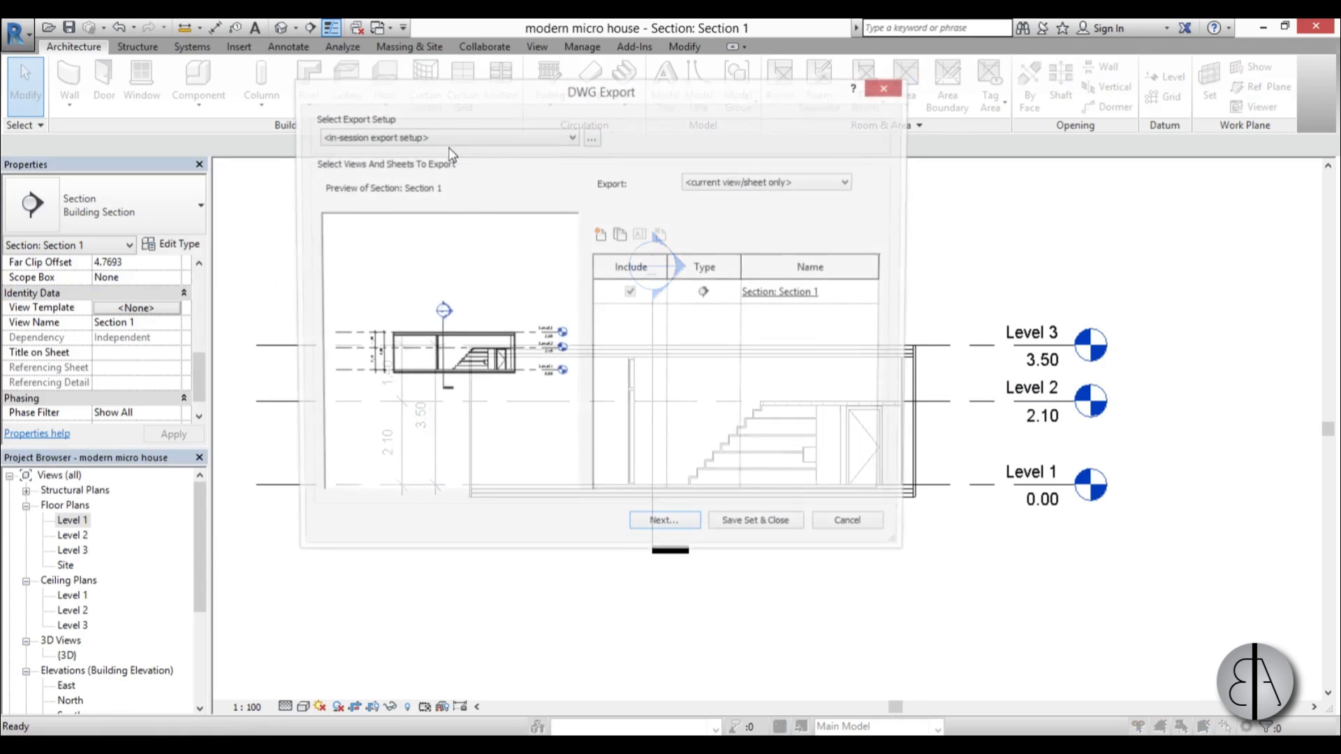
{"action": "left_click", "coordinate": [657, 528]}
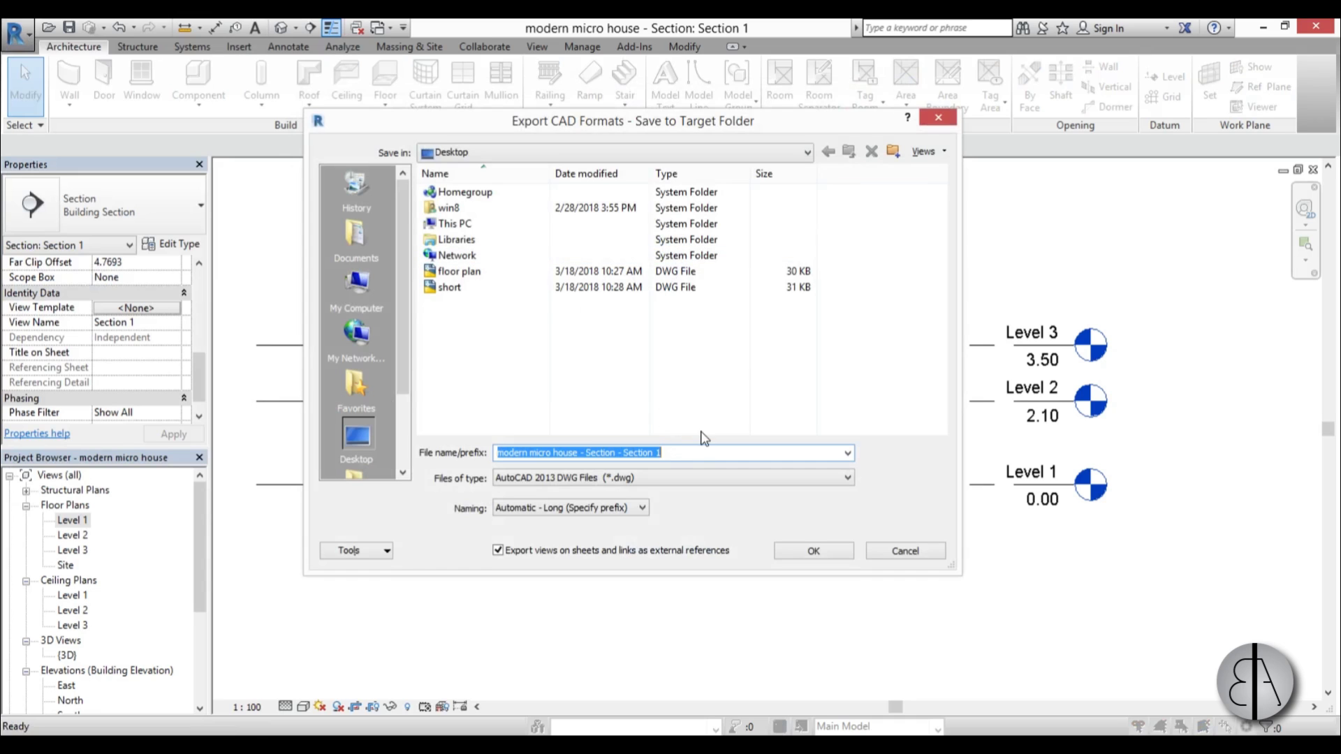
{"action": "key", "text": "BackSpace"}
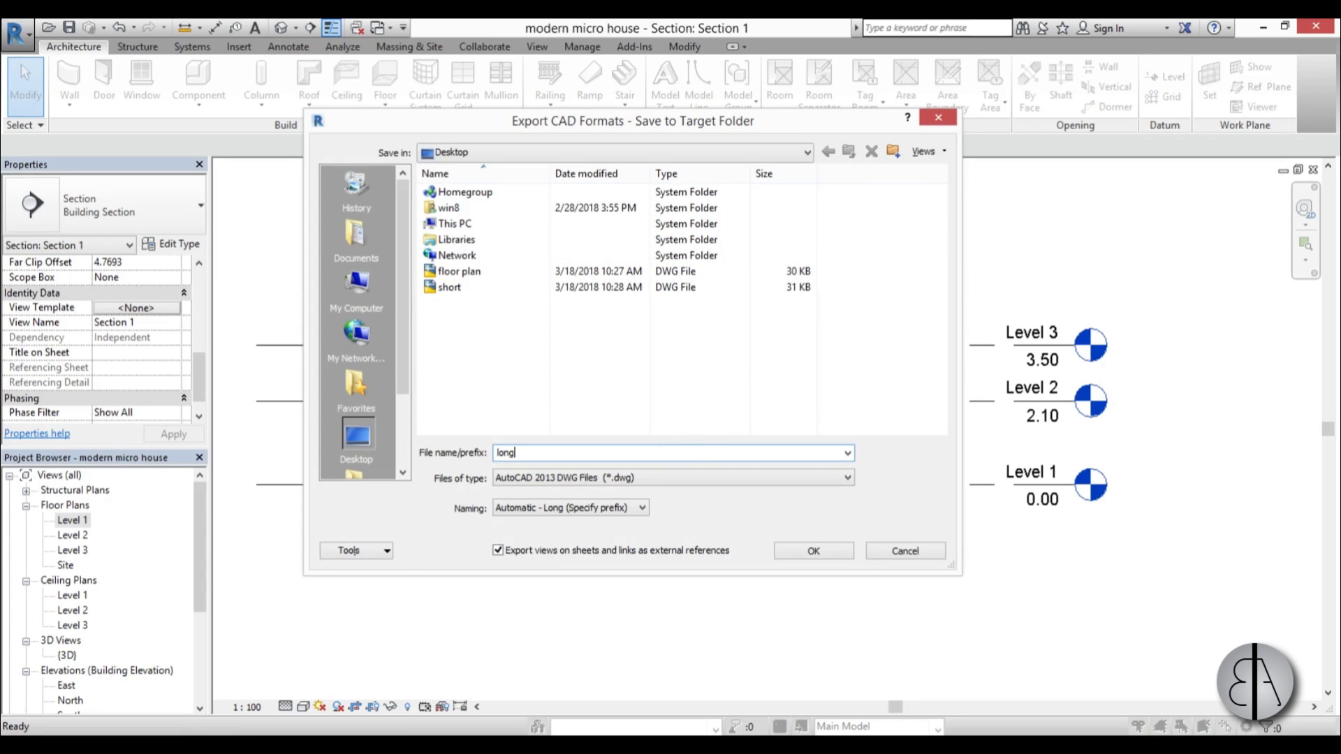
{"action": "left_click", "coordinate": [796, 555]}
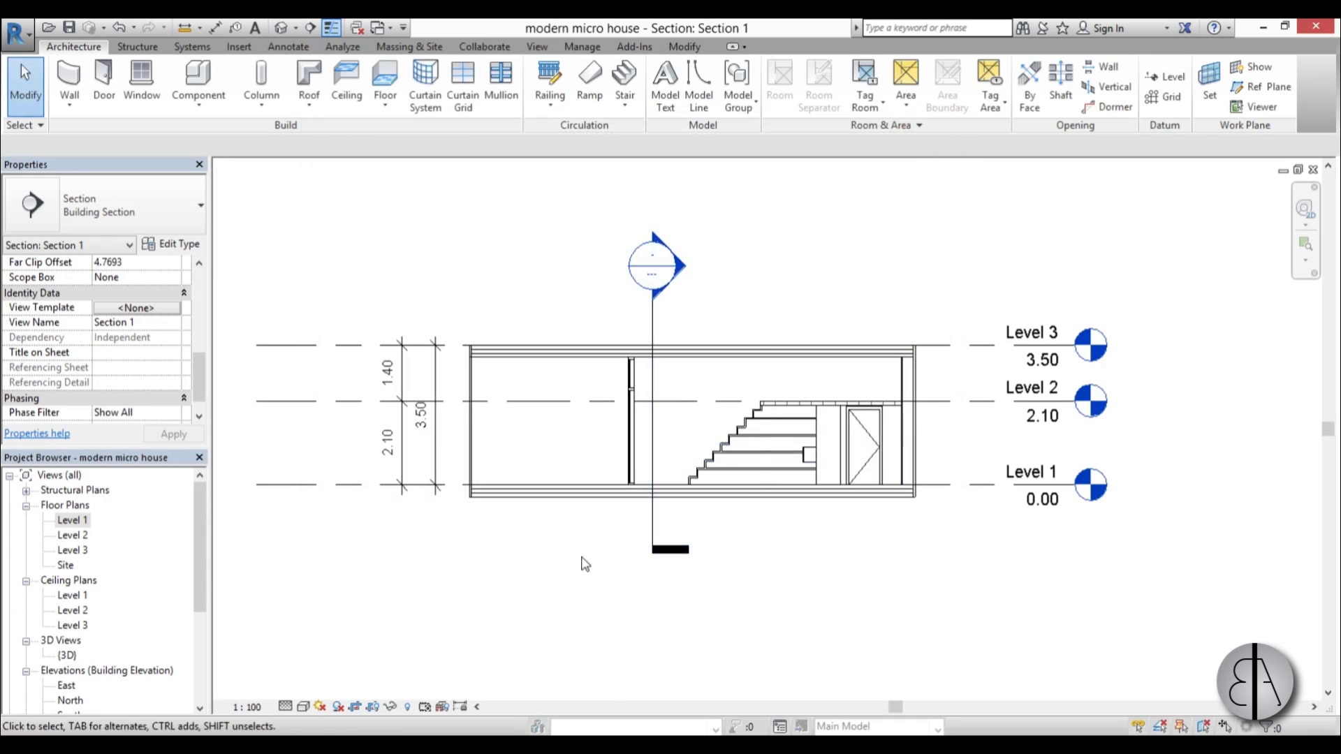
- Open the South building elevation
{"action": "mouse_move", "coordinate": [513, 655]}
{"action": "middle_mouse_down"}
{"action": "mouse_move", "coordinate": [523, 628]}
{"action": "mouse_move", "coordinate": [527, 640]}
{"action": "middle_mouse_up"}
{"action": "scroll", "coordinate": [614, 442], "scroll_direction": "down", "scroll_amount": 2}
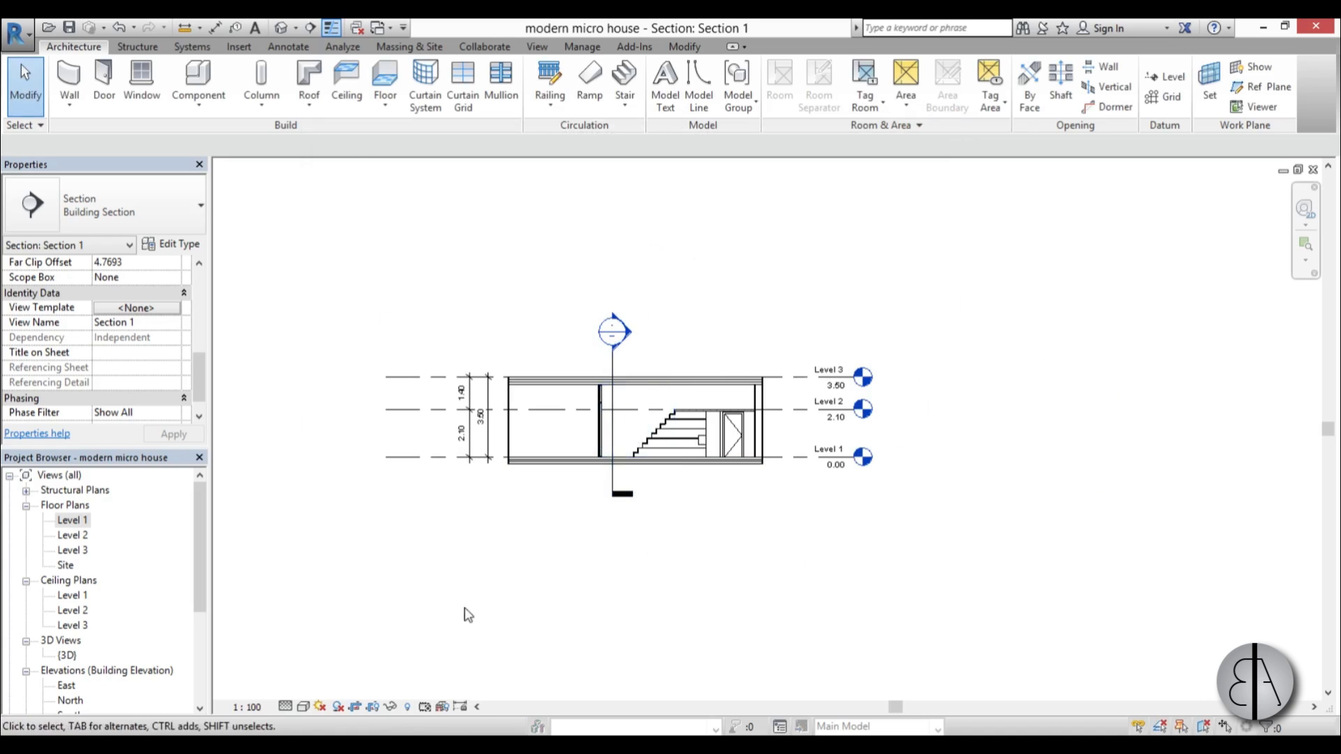
{"action": "scroll", "coordinate": [199, 609], "scroll_direction": "down", "scroll_amount": 1}
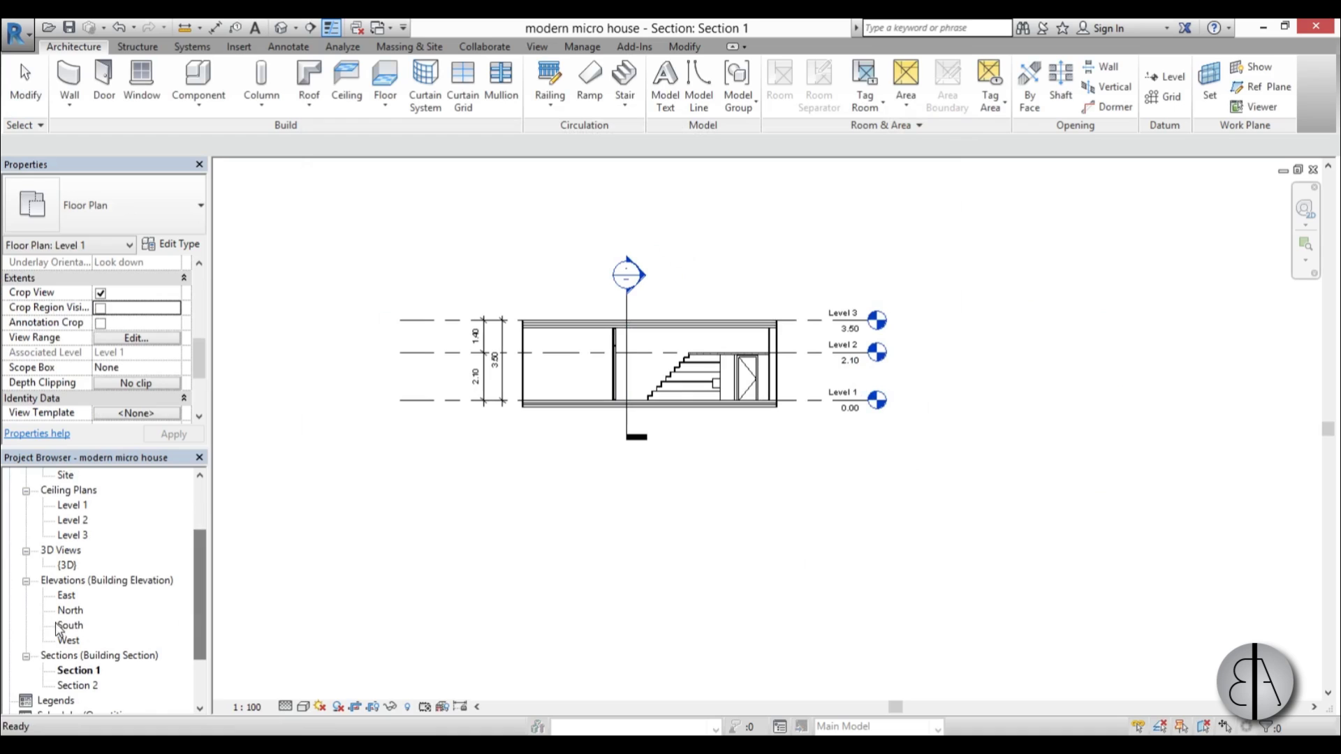
{"action": "double_click", "coordinate": [71, 625]}
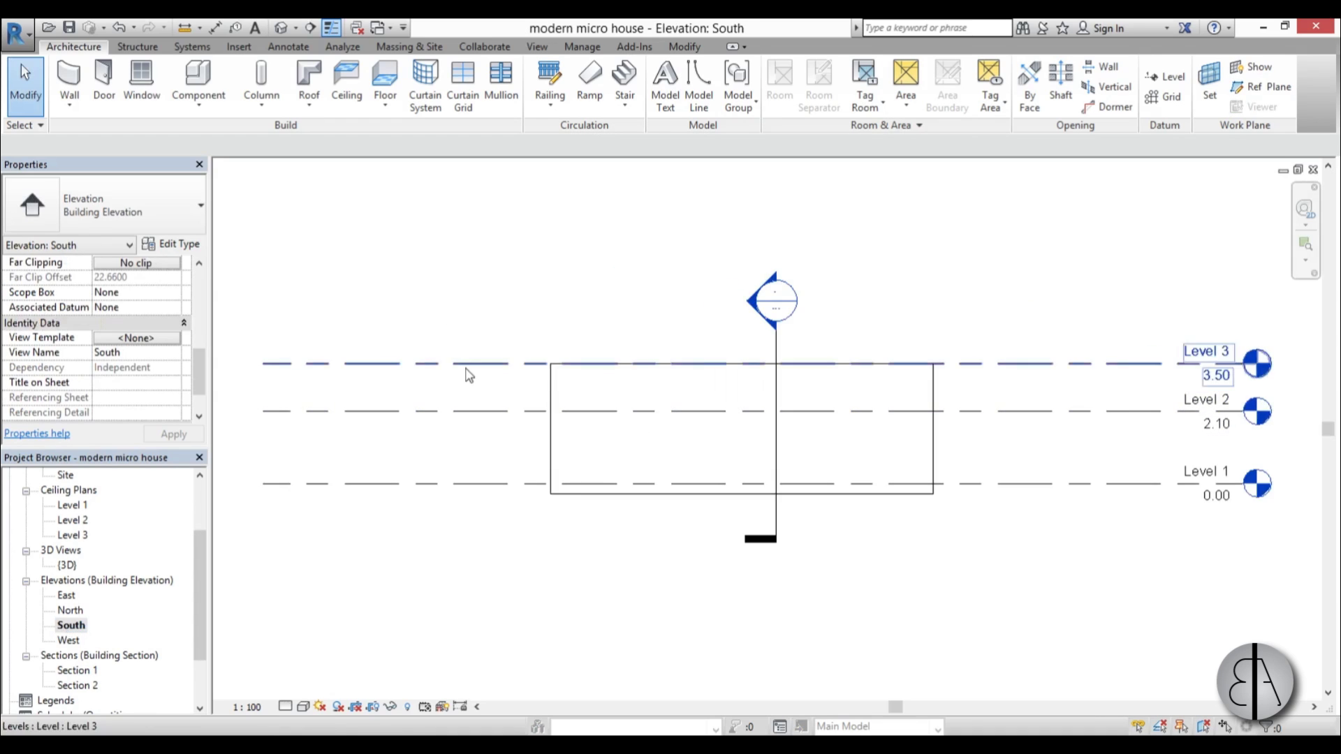
{"action": "scroll", "coordinate": [464, 374], "scroll_direction": "down", "scroll_amount": 3}
{"action": "middle_click_drag", "start_coordinate": [508, 482], "coordinate": [518, 442]}
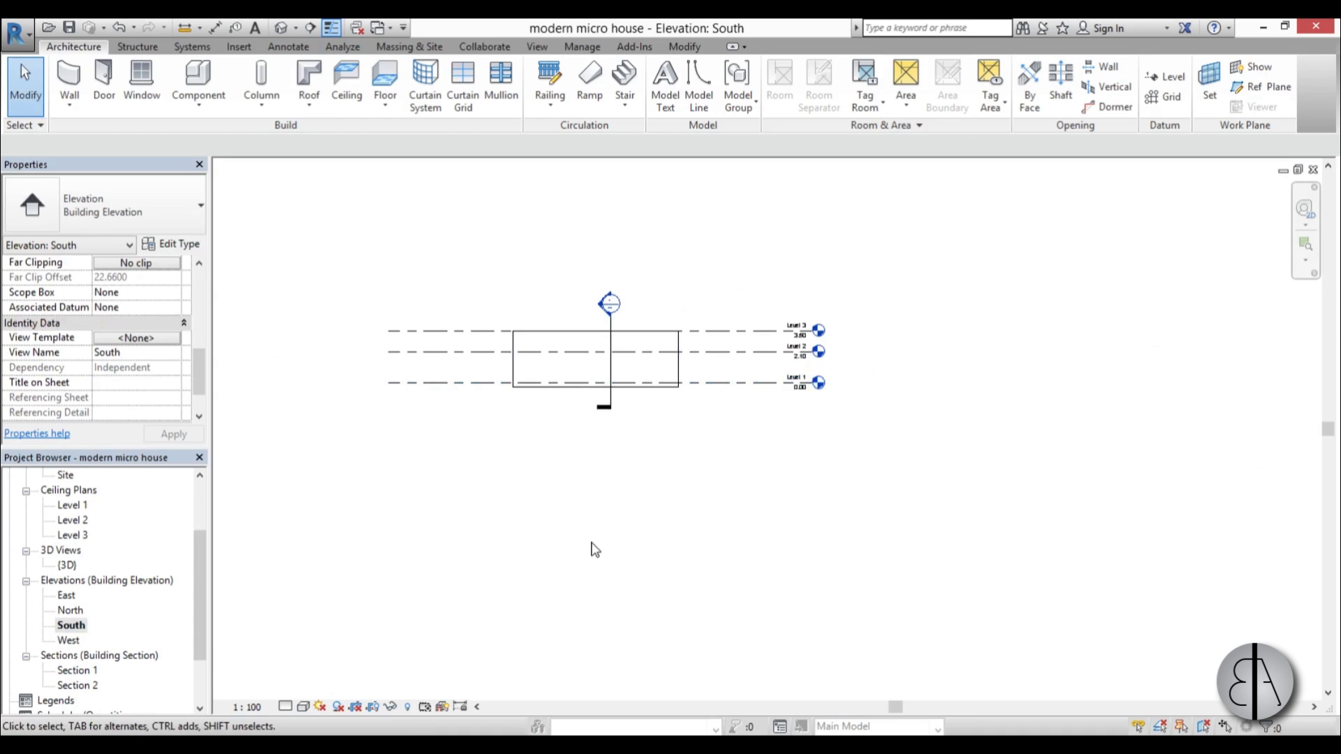
- Add a new level about 7.2 m below Level 1, aligned with the ends of the existing levels
{"action": "key", "text": "l"}
{"action": "key", "text": "l"}
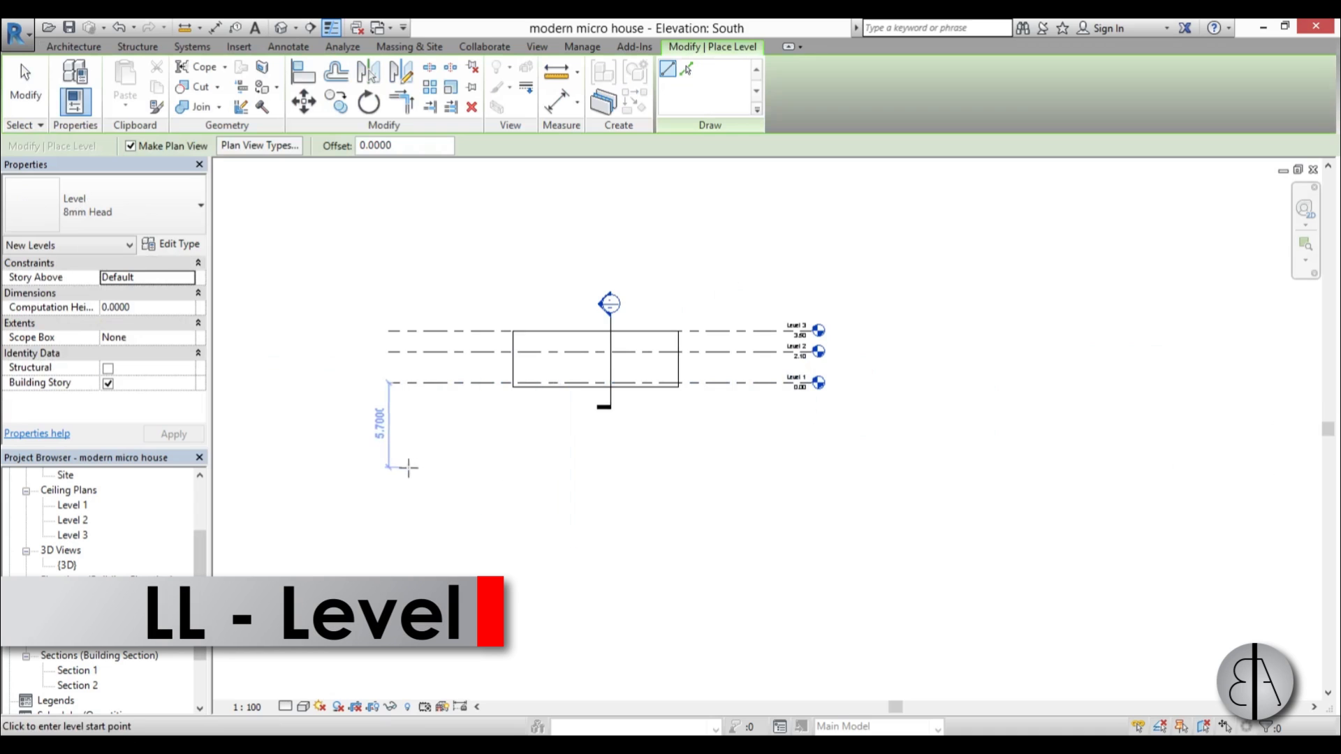
{"action": "left_click", "coordinate": [386, 489]}
{"action": "left_click", "coordinate": [817, 488]}
{"action": "key", "text": "Escape"}
{"action": "key", "text": "Escape"}
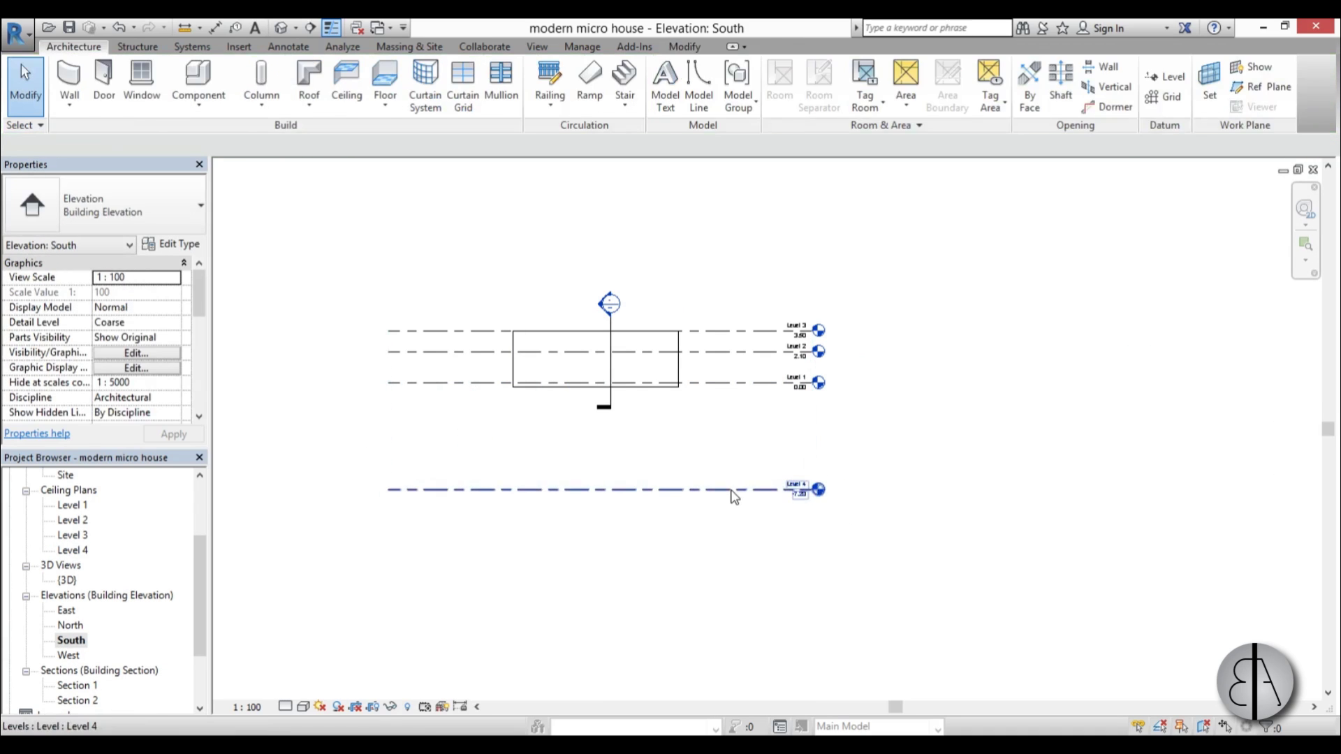
- Rename the new lowest level to "floor plan" and rename its corresponding views as well
{"action": "left_click", "coordinate": [731, 489]}
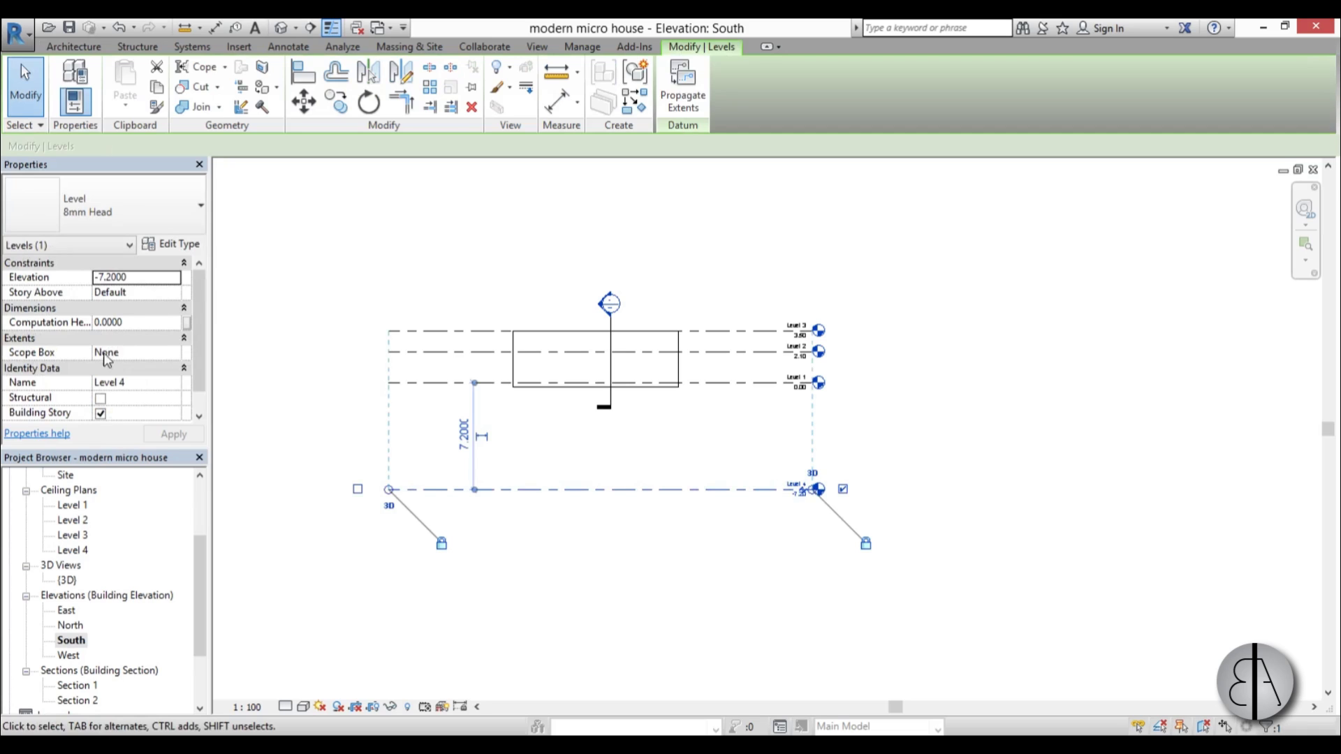
{"action": "left_click", "coordinate": [149, 383]}
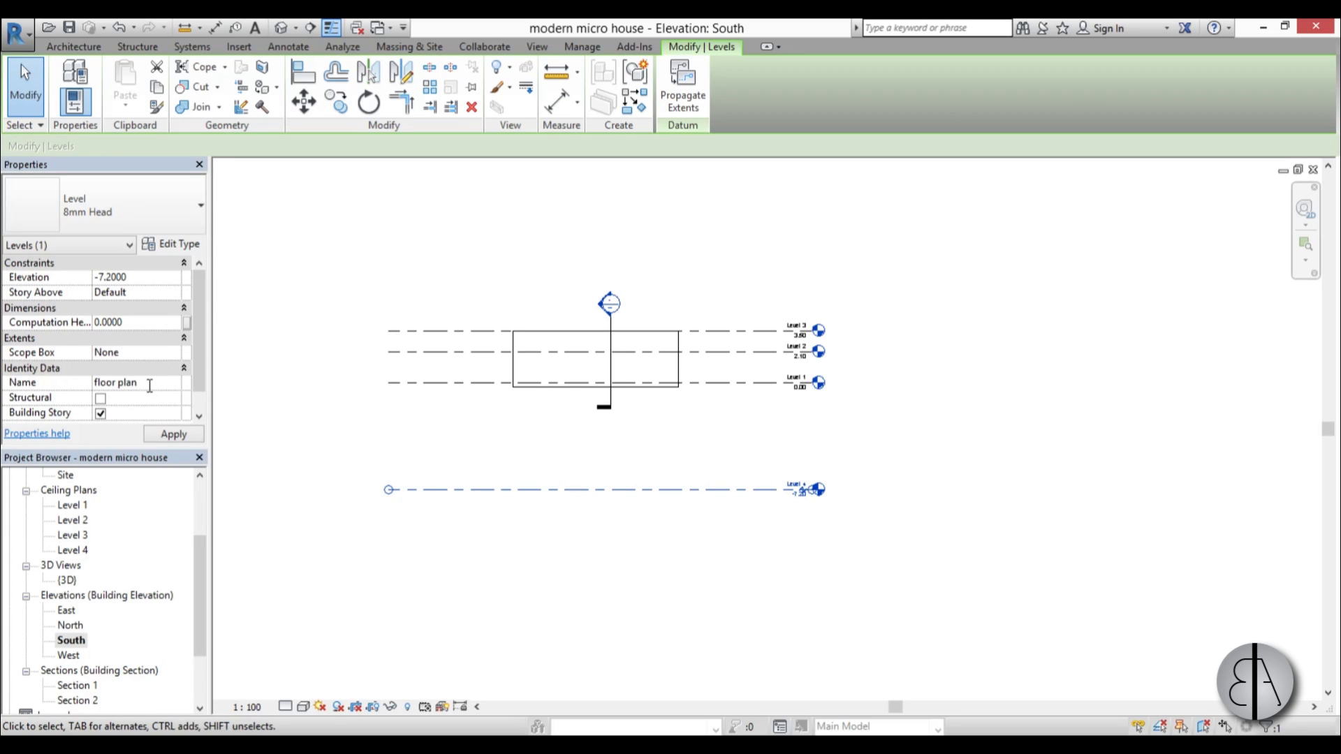
{"action": "left_click", "coordinate": [169, 435]}
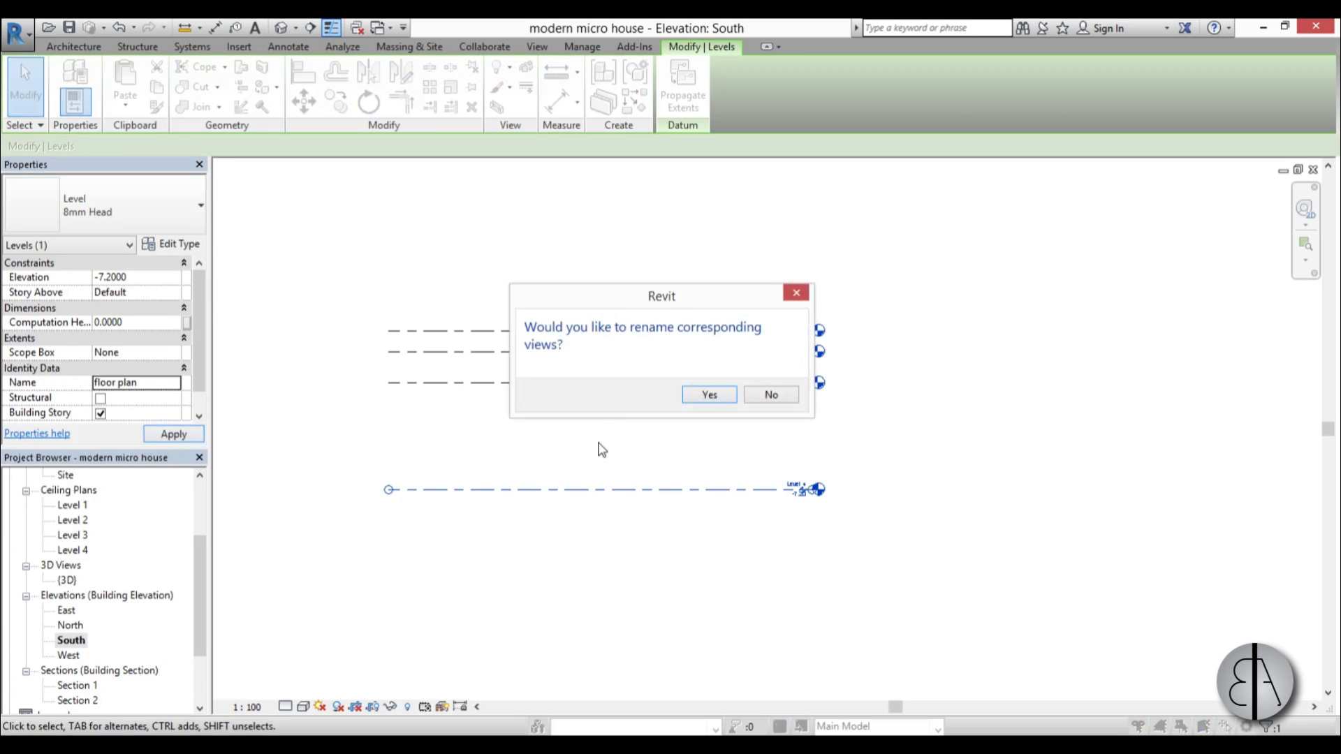
{"action": "left_click", "coordinate": [708, 395]}
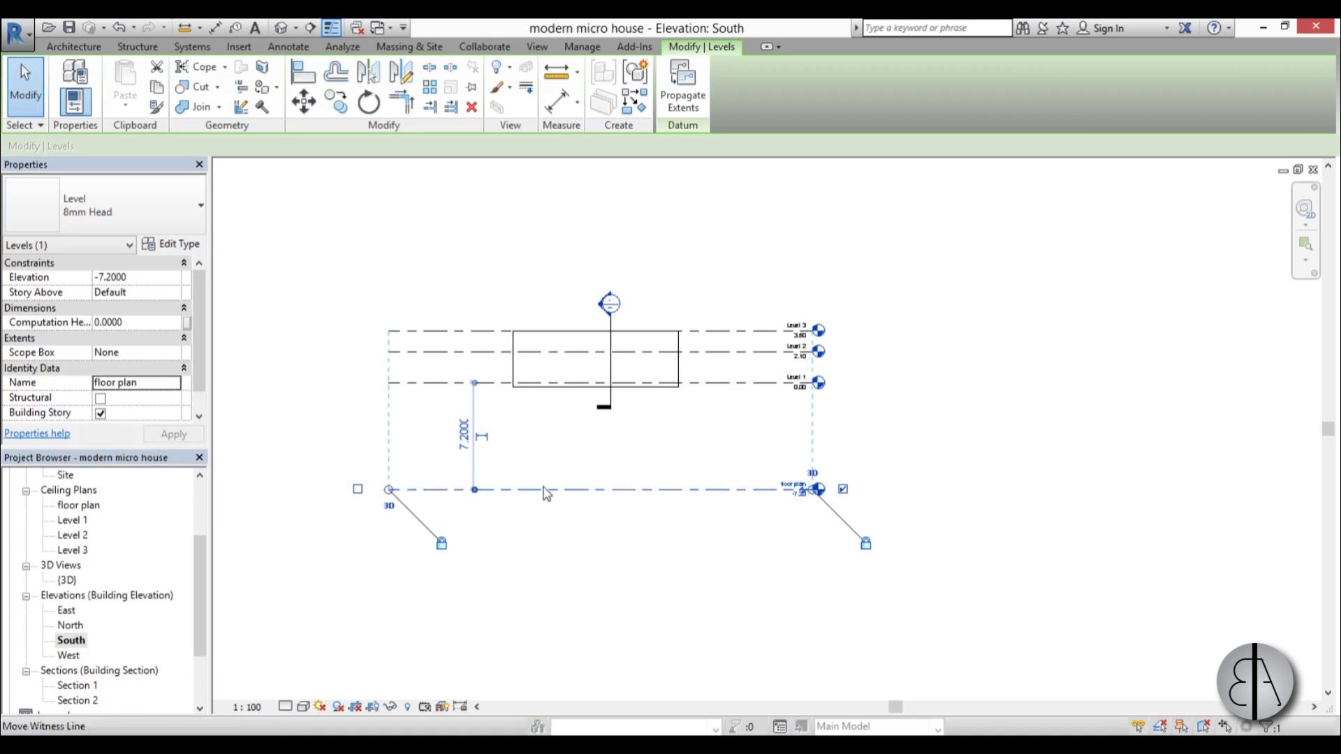
- Set the elevation of the "floor plan" level to -8 m
{"action": "scroll", "coordinate": [709, 515], "scroll_direction": "up", "scroll_amount": 2}
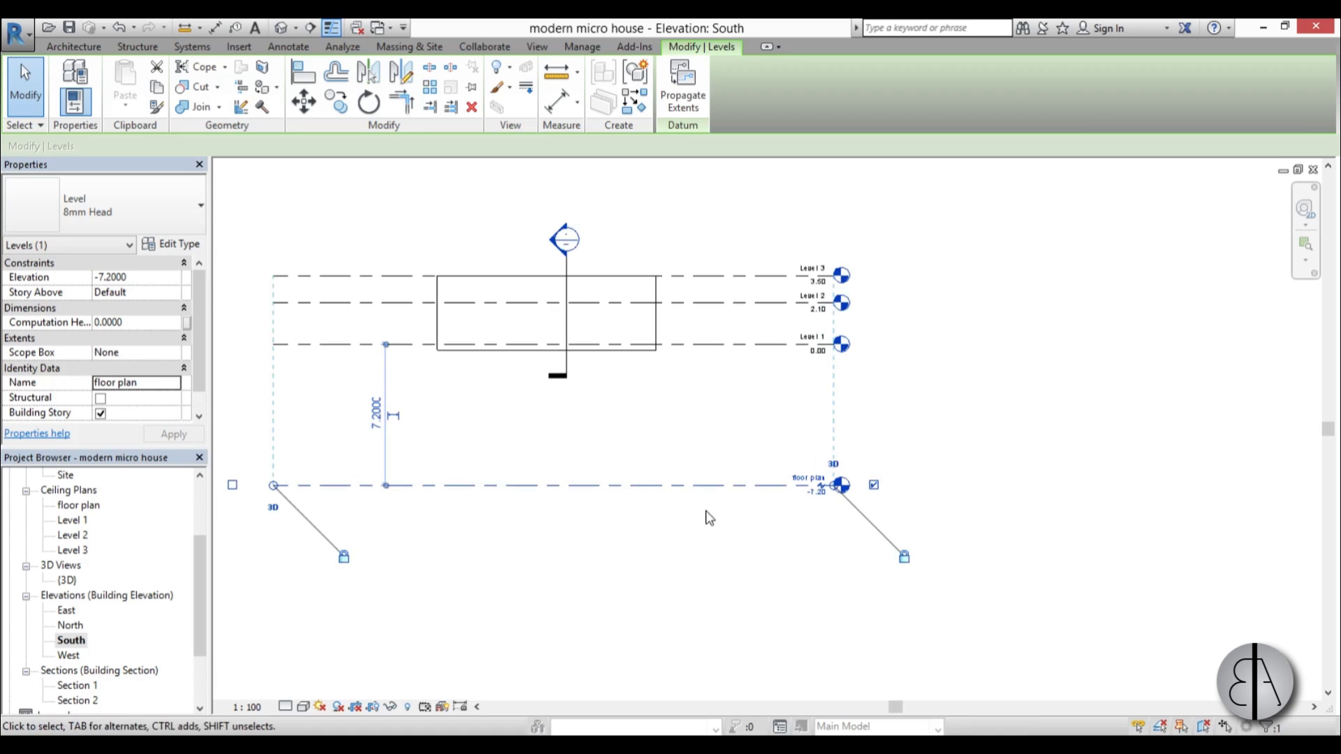
{"action": "scroll", "coordinate": [824, 527], "scroll_direction": "up", "scroll_amount": 1}
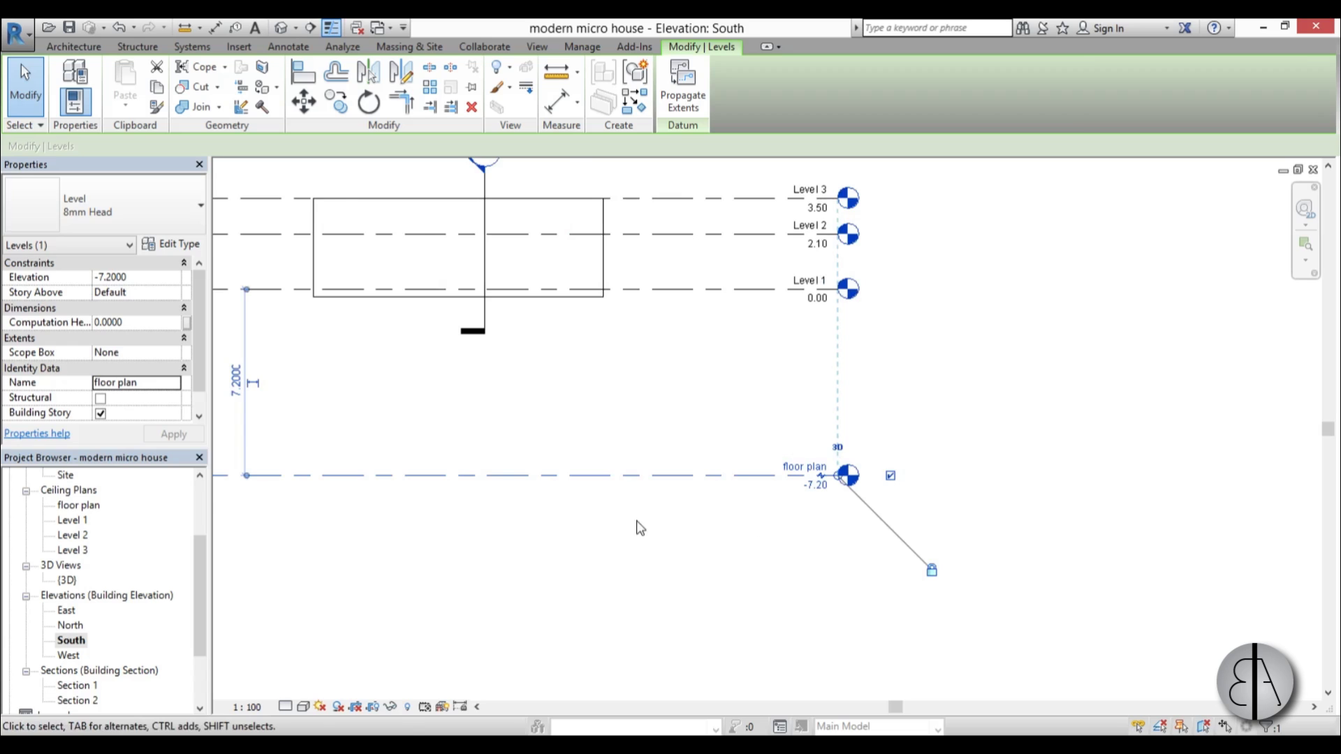
{"action": "middle_click_drag", "start_coordinate": [643, 520], "coordinate": [760, 521]}
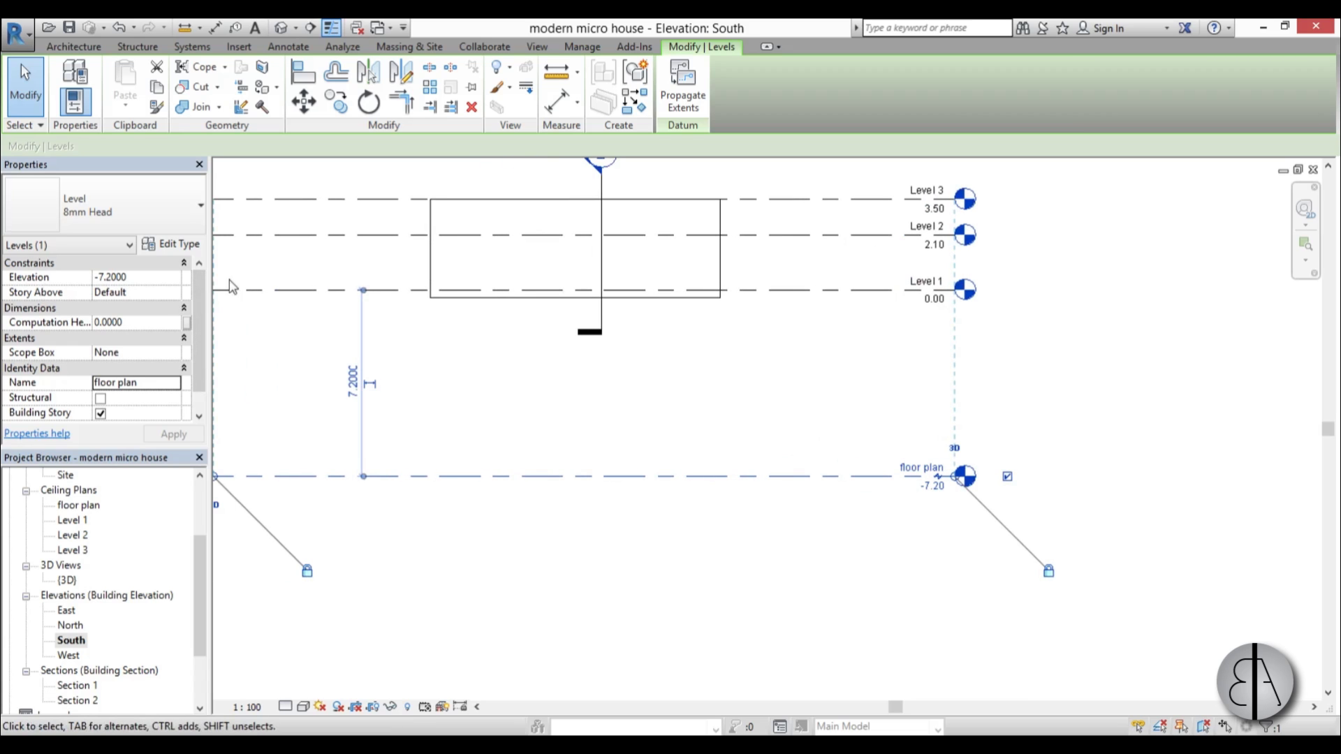
{"action": "left_click", "coordinate": [166, 279]}
{"action": "key", "text": "Return"}
{"action": "left_click", "coordinate": [791, 407]}
{"action": "scroll", "coordinate": [758, 416], "scroll_direction": "down", "scroll_amount": 1}
{"action": "middle_click_drag", "start_coordinate": [764, 422], "coordinate": [792, 493]}
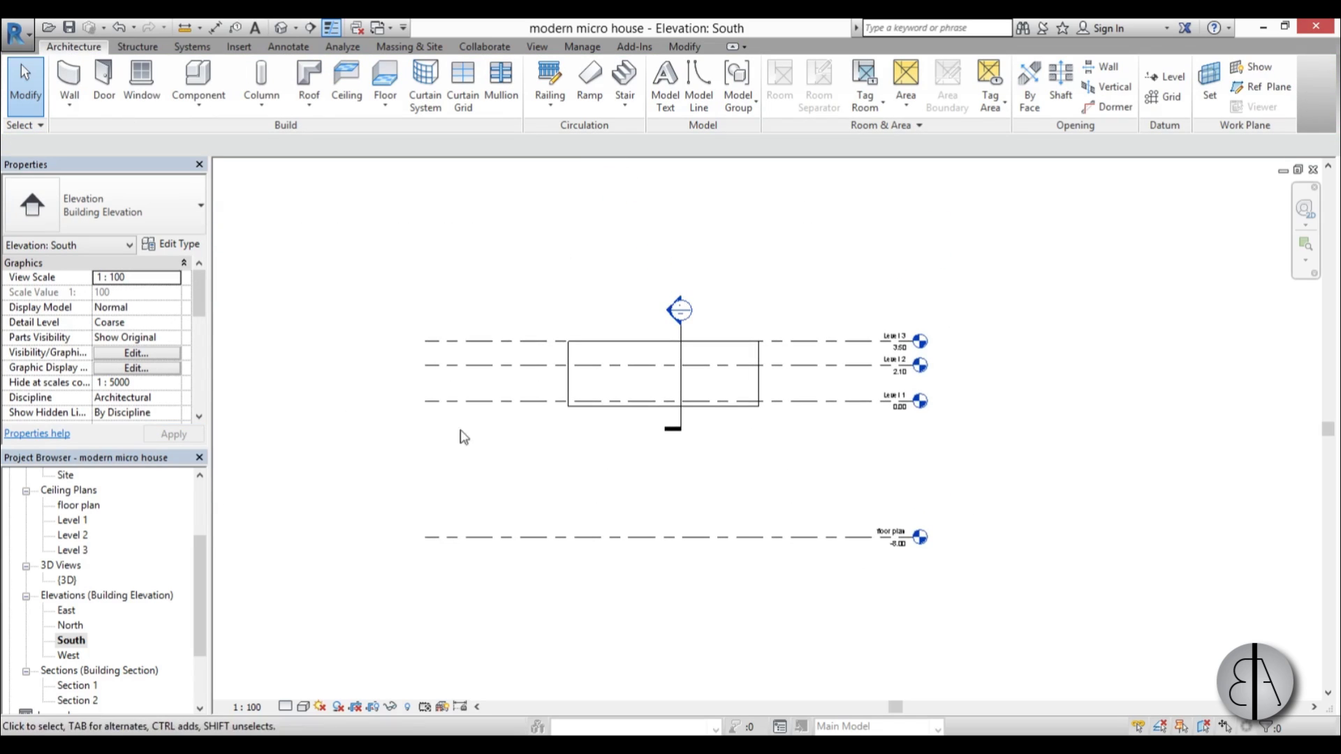
{"action": "middle_click_drag", "start_coordinate": [672, 464], "coordinate": [640, 431]}
{"action": "middle_click_drag", "start_coordinate": [544, 431], "coordinate": [579, 456]}
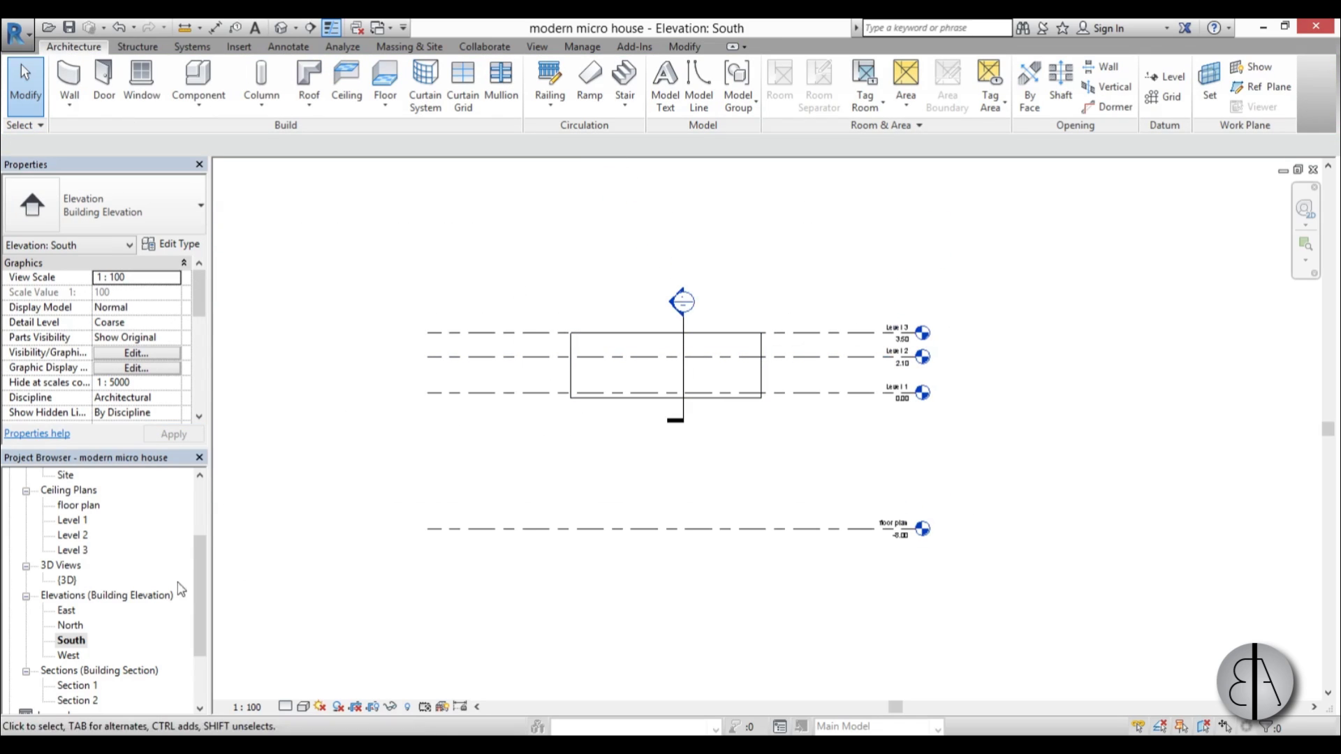
- Open the Level 1 floor plan and turn off its Crop View option
{"action": "double_click", "coordinate": [72, 521]}
{"action": "scroll", "coordinate": [629, 449], "scroll_direction": "up", "scroll_amount": 3}
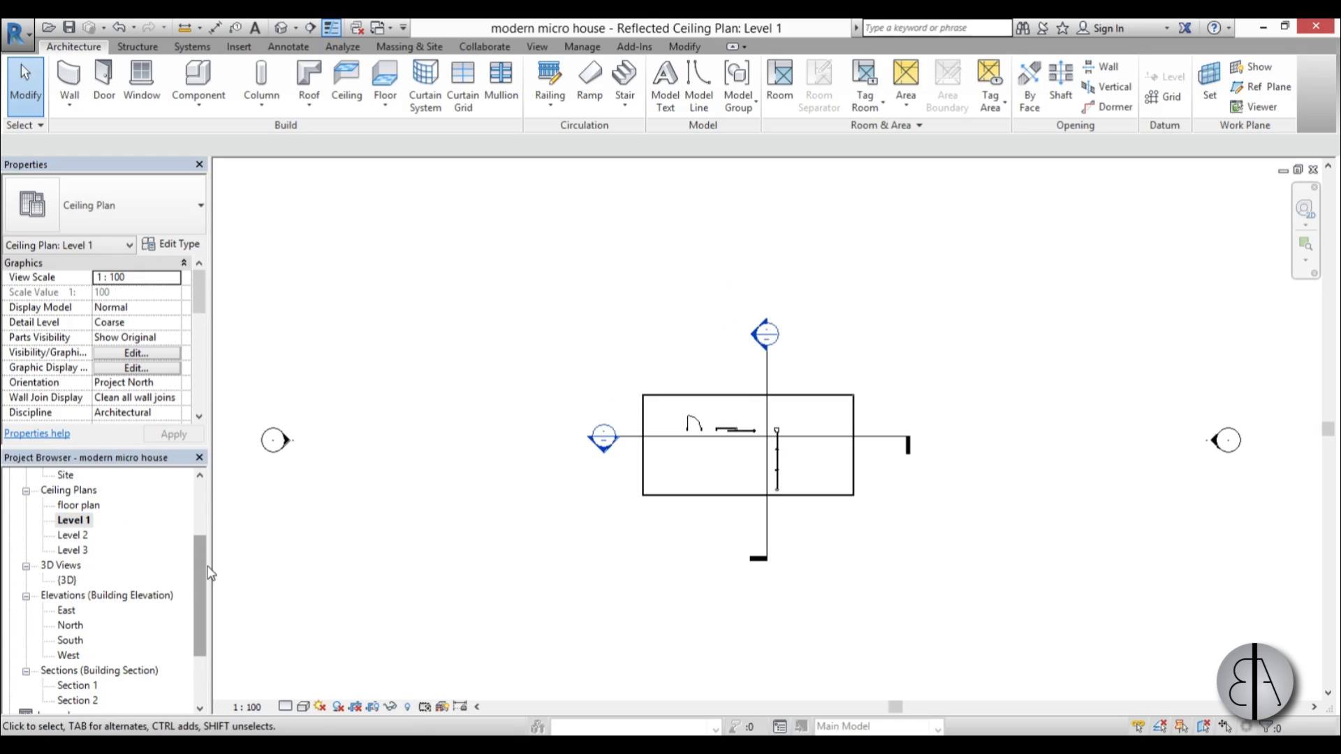
{"action": "scroll", "coordinate": [203, 573], "scroll_direction": "up", "scroll_amount": 3}
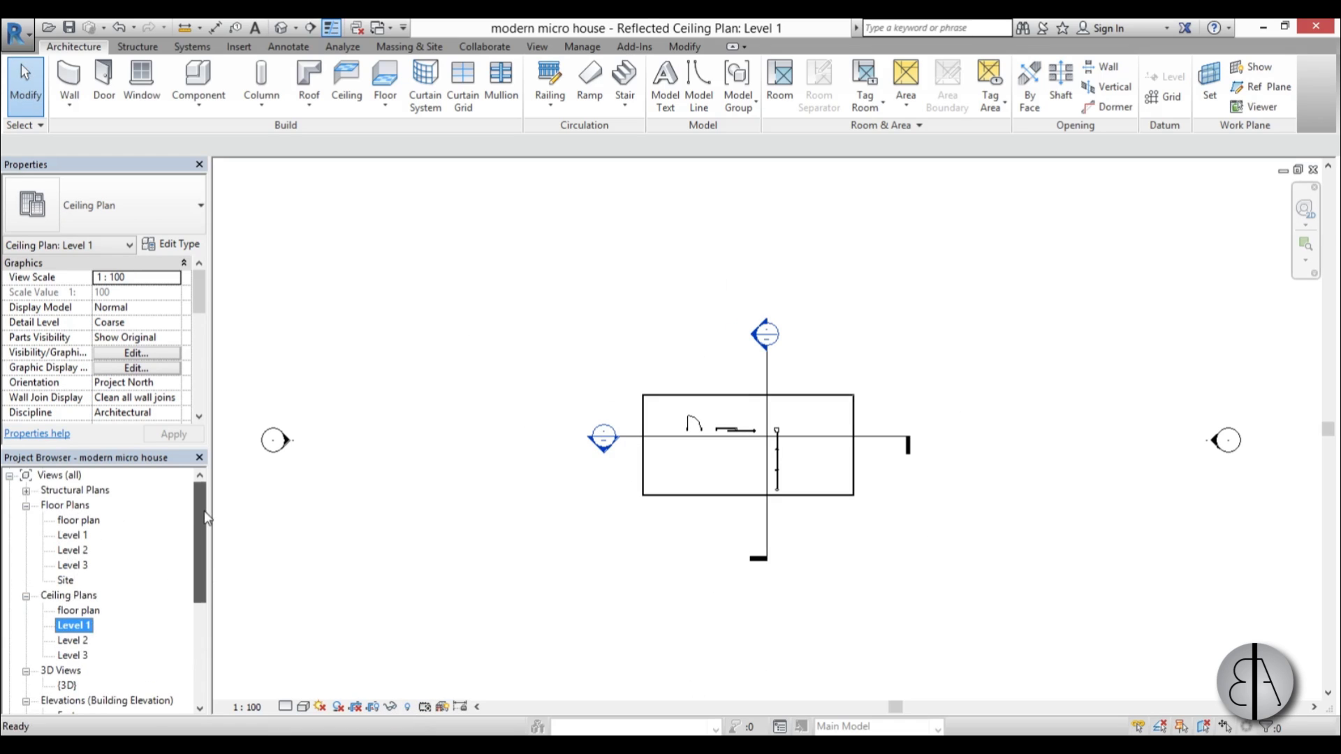
{"action": "double_click", "coordinate": [73, 534]}
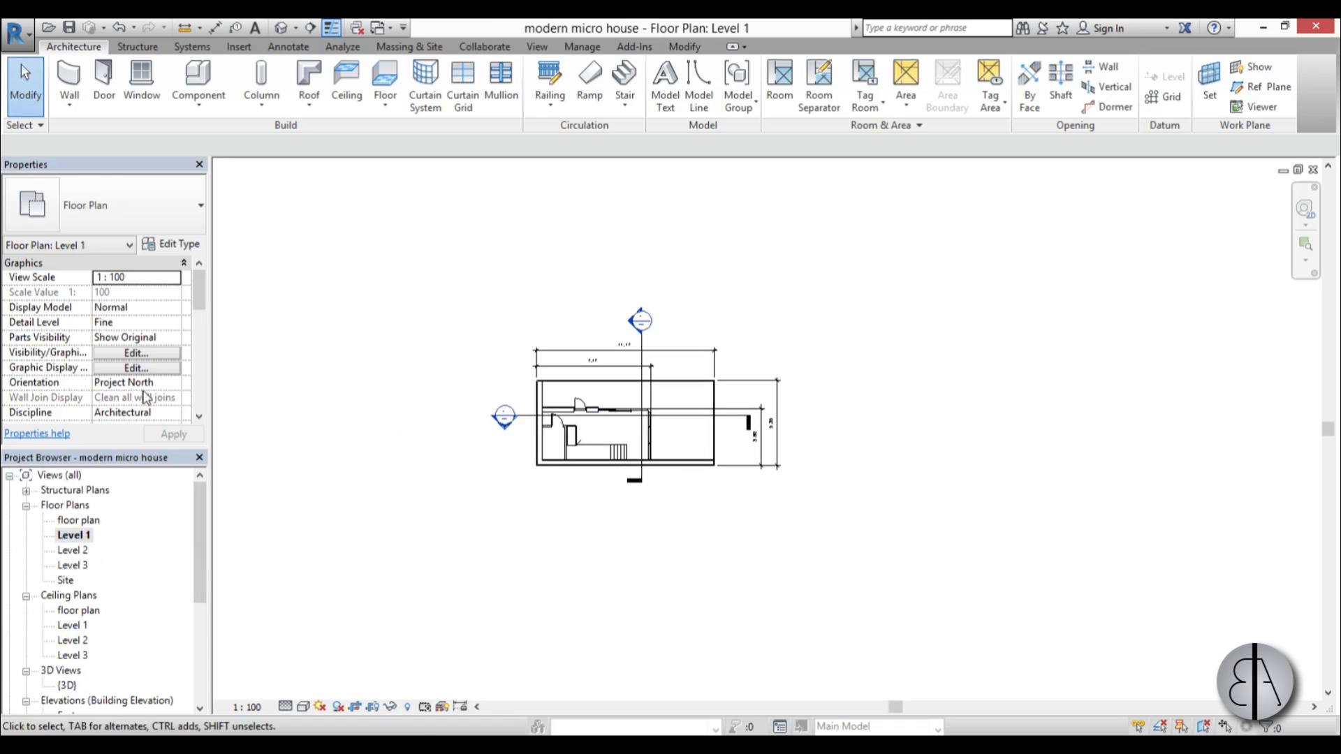
{"action": "left_click_drag", "start_coordinate": [201, 305], "coordinate": [198, 365]}
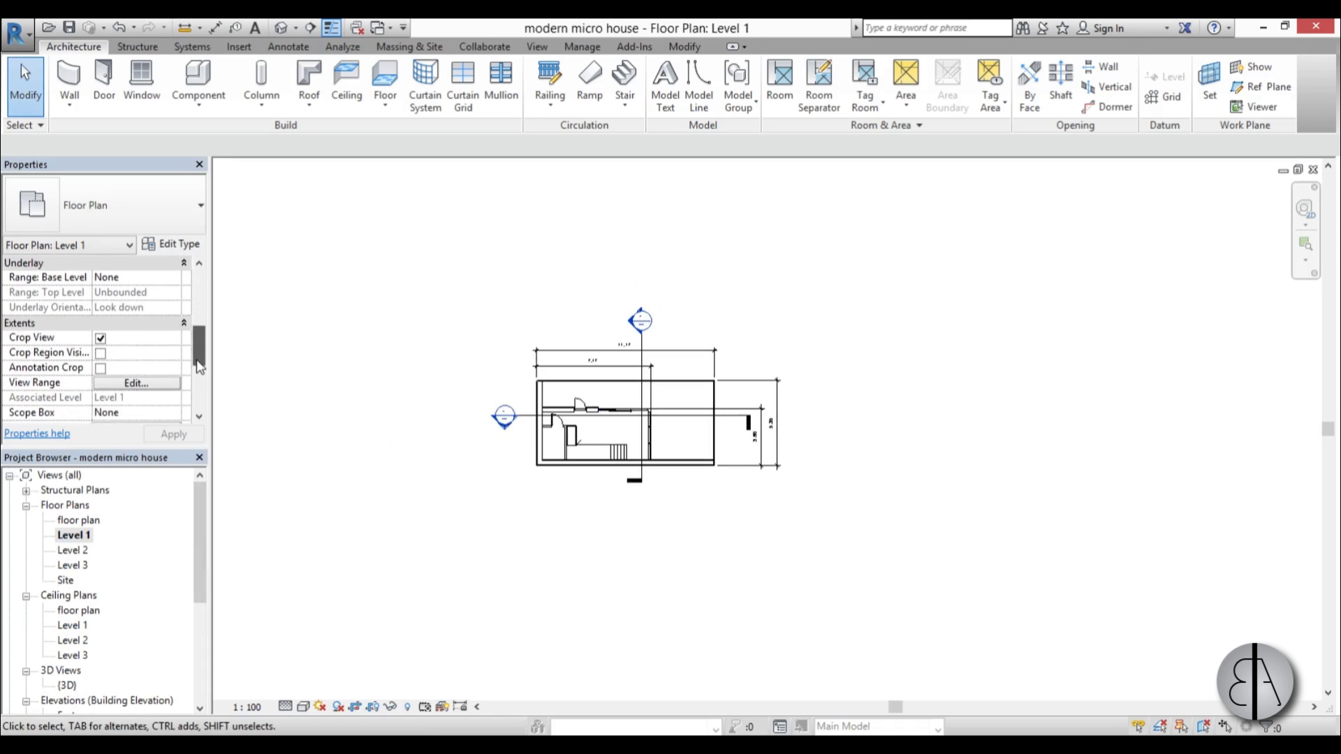
{"action": "left_click", "coordinate": [100, 339]}
- Draw a vertical grid line to the left of the house, extending past it above and below
{"action": "scroll", "coordinate": [605, 397], "scroll_direction": "up", "scroll_amount": 1}
{"action": "middle_click_drag", "start_coordinate": [667, 467], "coordinate": [662, 437]}
{"action": "scroll", "coordinate": [531, 564], "scroll_direction": "down", "scroll_amount": 1}
{"action": "middle_click_drag", "start_coordinate": [530, 564], "coordinate": [576, 521]}
{"action": "key", "text": "g"}
{"action": "key", "text": "r"}
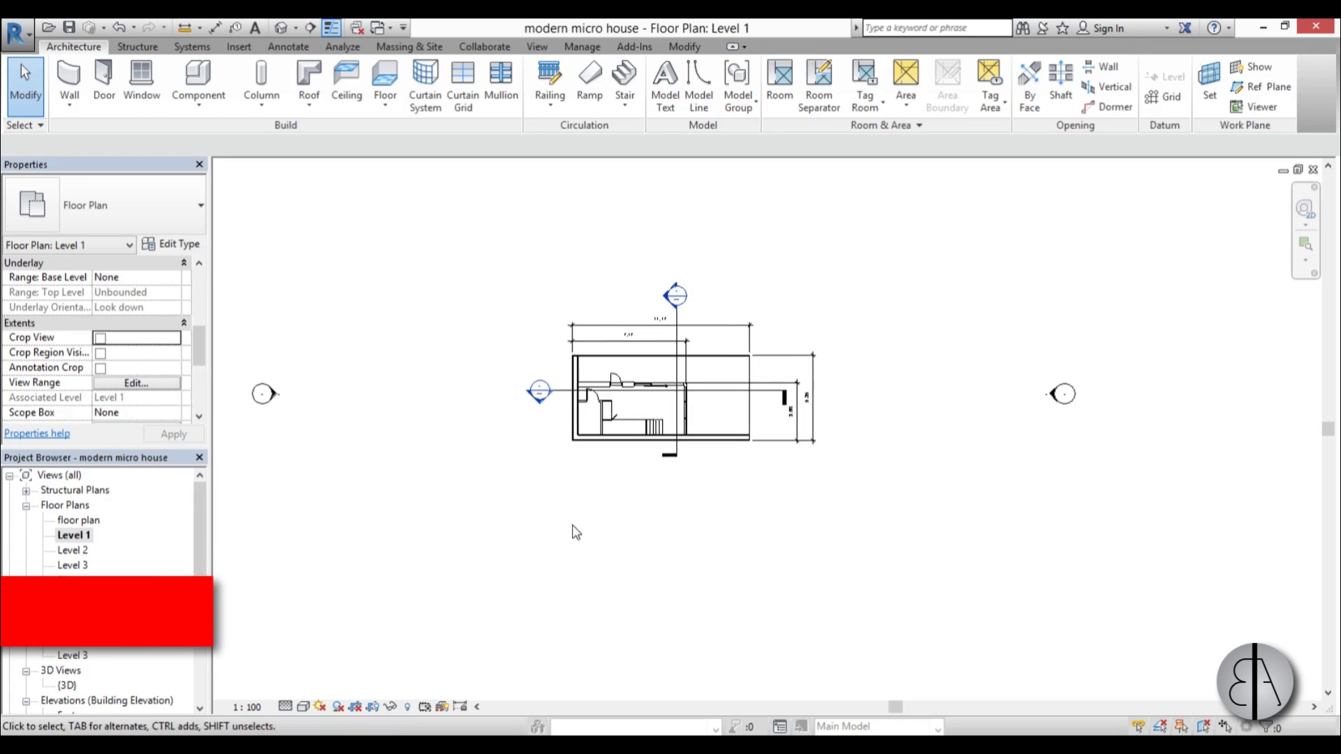
{"action": "scroll", "coordinate": [570, 516], "scroll_direction": "down", "scroll_amount": 1}
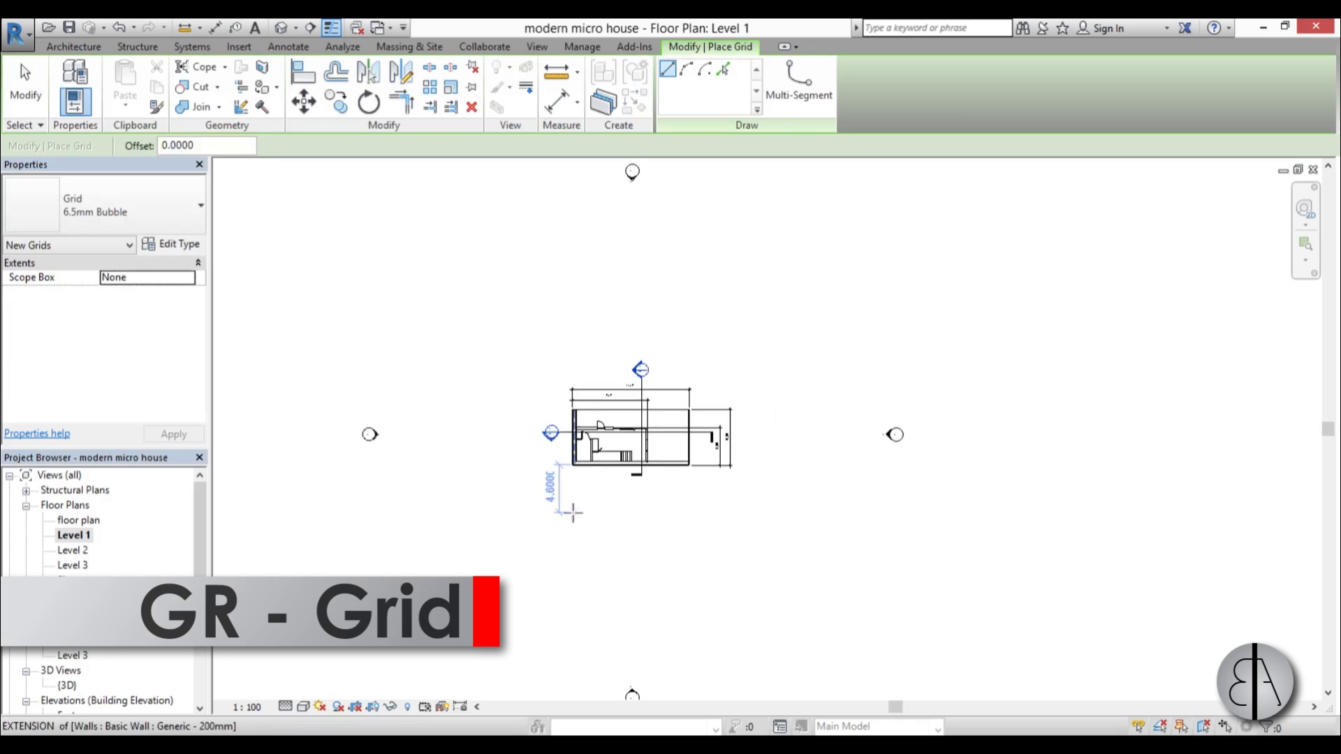
{"action": "left_click", "coordinate": [447, 246]}
{"action": "key", "text": "Escape"}
{"action": "left_click", "coordinate": [444, 585]}
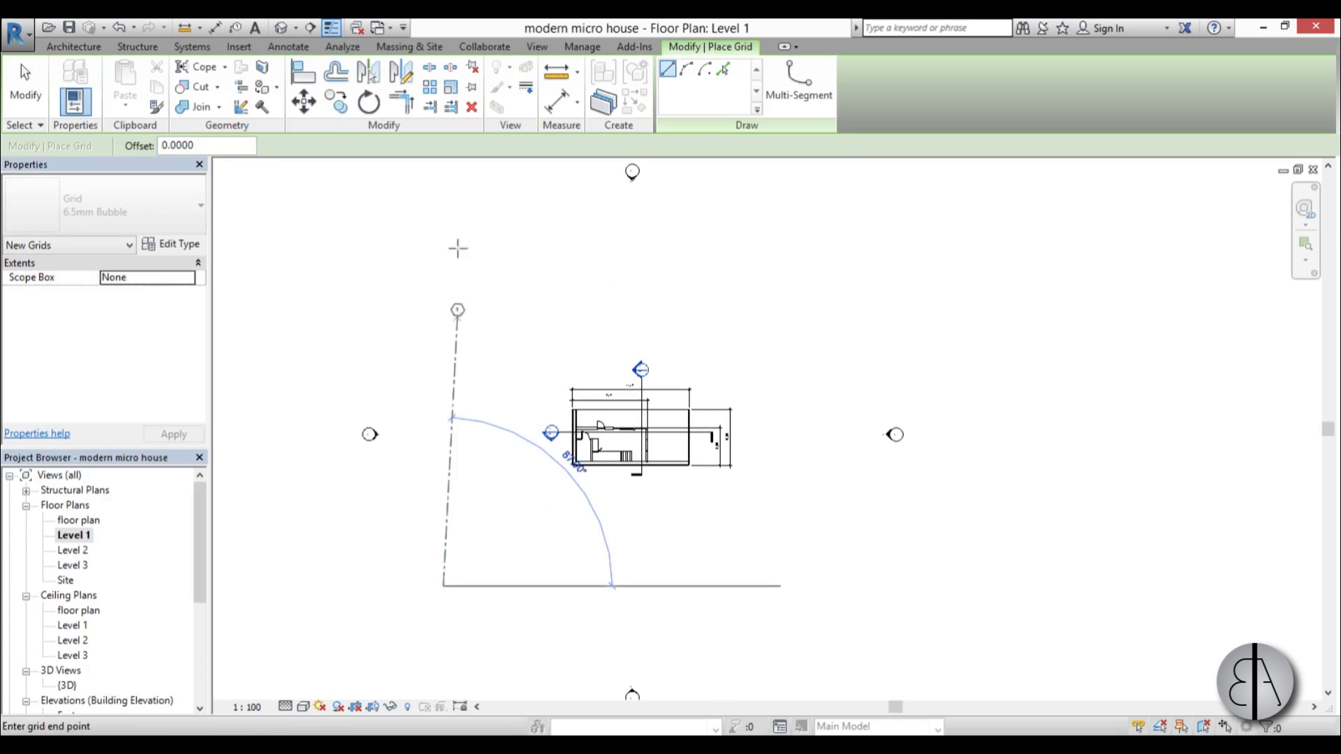
{"action": "left_click", "coordinate": [436, 237]}
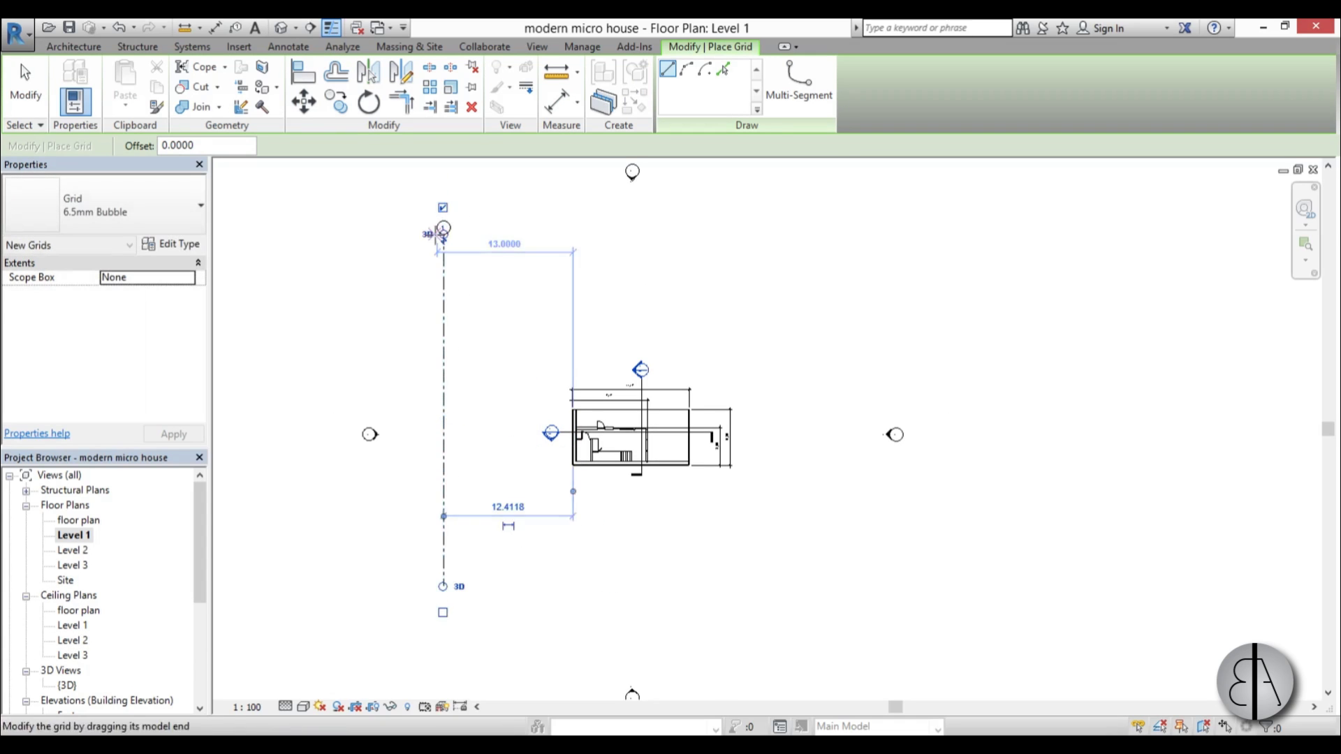
- Draw a horizontal grid line about 10 m below the house, crossing the vertical grid and ending beyond the house's right side
{"action": "left_click", "coordinate": [397, 568]}
{"action": "left_click", "coordinate": [915, 568]}
{"action": "key", "text": "Escape"}
{"action": "key", "text": "Escape"}
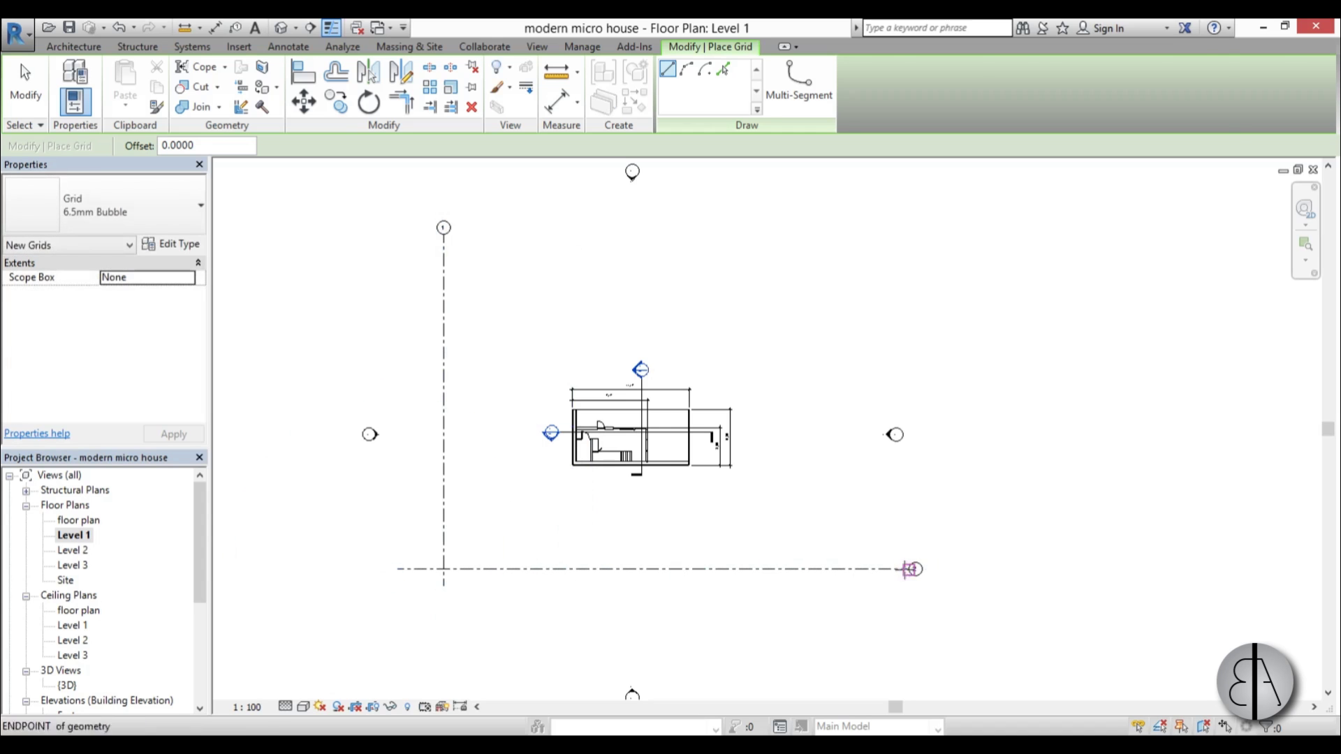
- Set the distance between the horizontal grid line and the house's lower edge to 8 m
{"action": "left_click", "coordinate": [816, 584]}
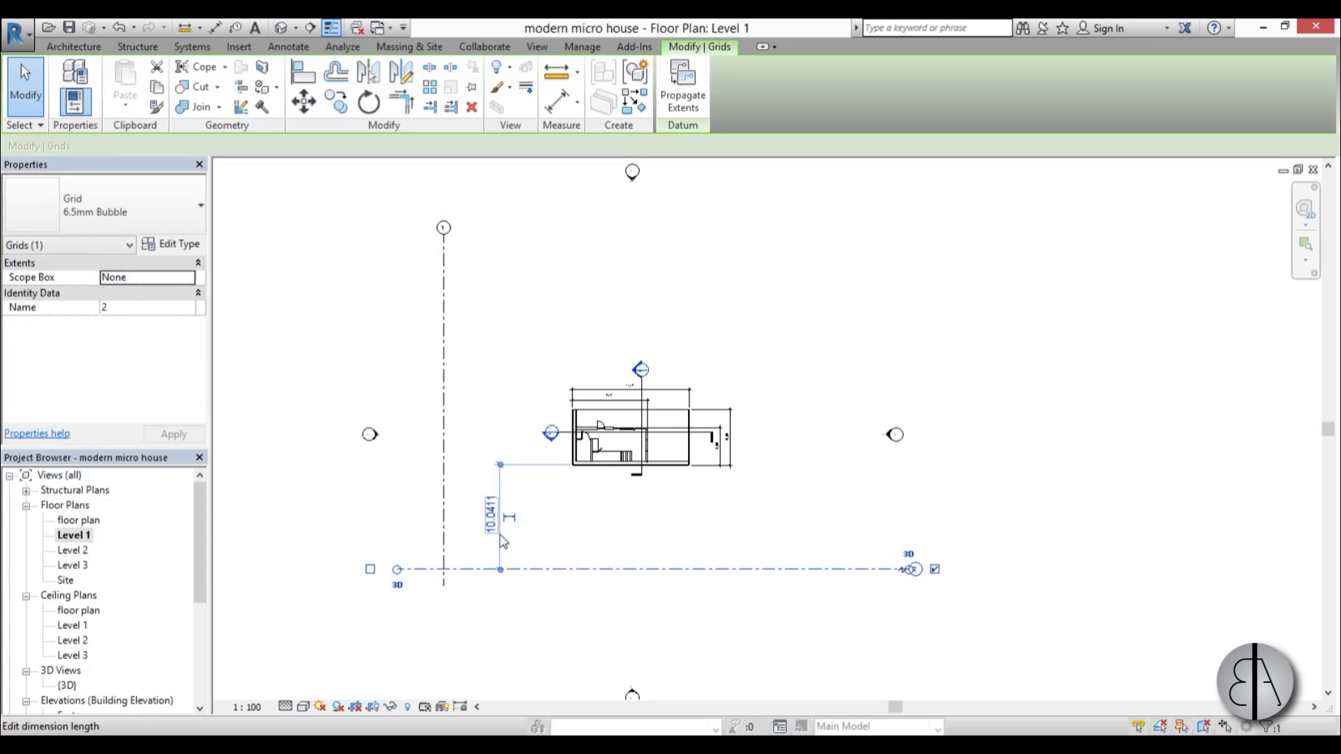
{"action": "scroll", "coordinate": [600, 468], "scroll_direction": "up", "scroll_amount": 4}
{"action": "scroll", "coordinate": [540, 471], "scroll_direction": "up", "scroll_amount": 2}
{"action": "scroll", "coordinate": [559, 468], "scroll_direction": "down", "scroll_amount": 3}
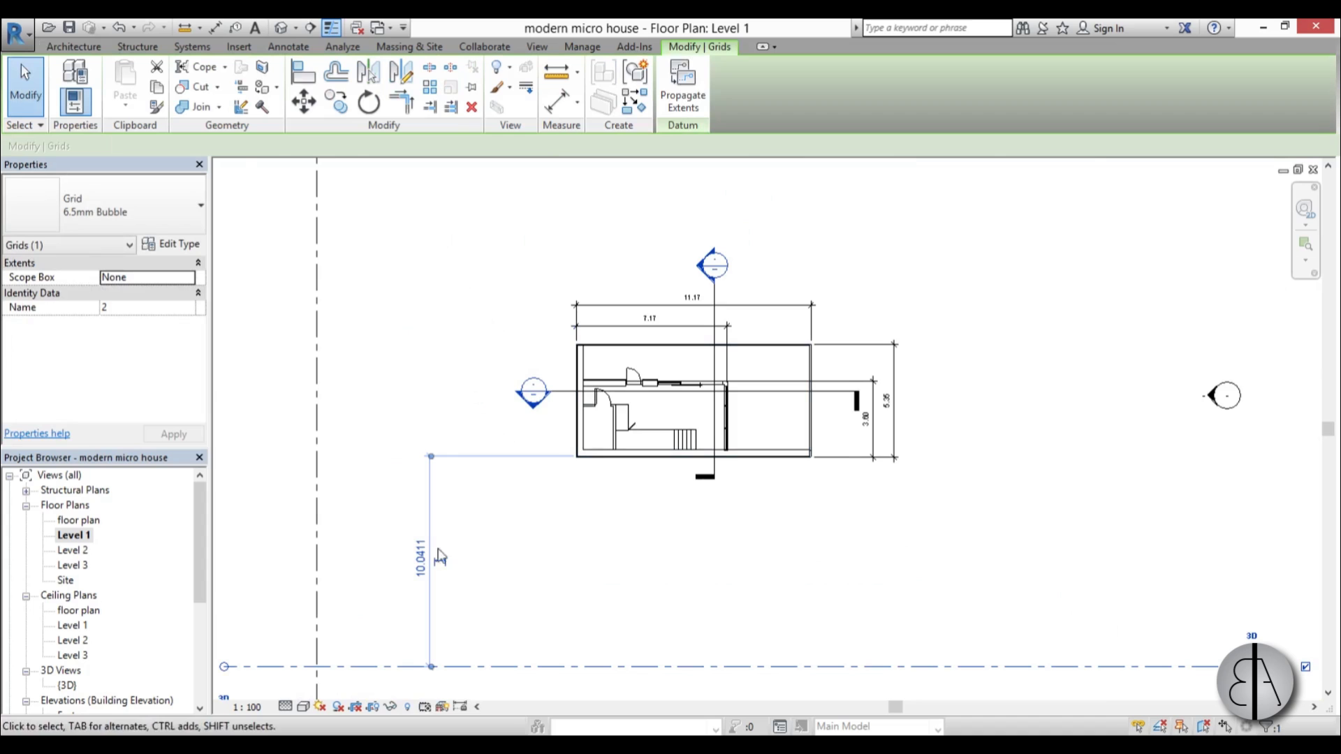
{"action": "left_click", "coordinate": [424, 535]}
{"action": "type", "text": "8"}
{"action": "key", "text": "Return"}
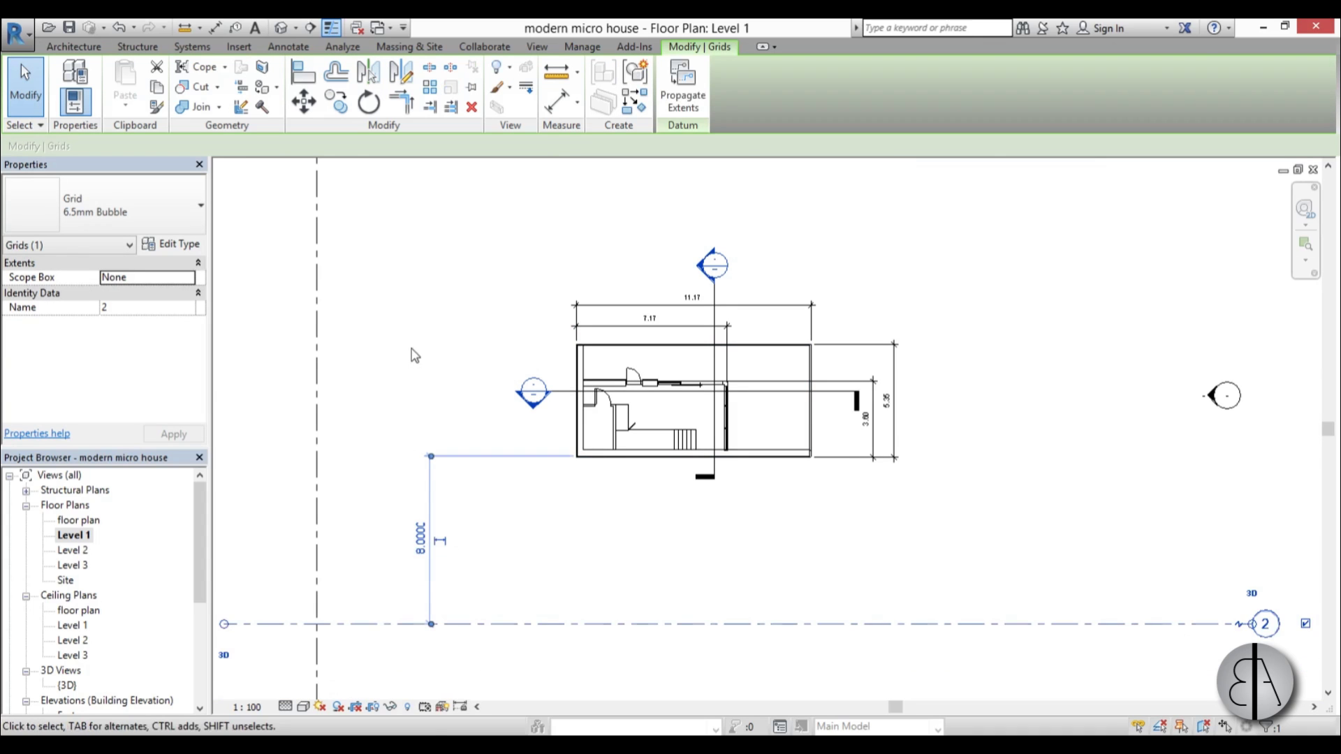
{"action": "key", "text": "Escape"}
- Set the distance between the vertical grid line and the house's left edge to 8 m
{"action": "scroll", "coordinate": [529, 459], "scroll_direction": "down", "scroll_amount": 2}
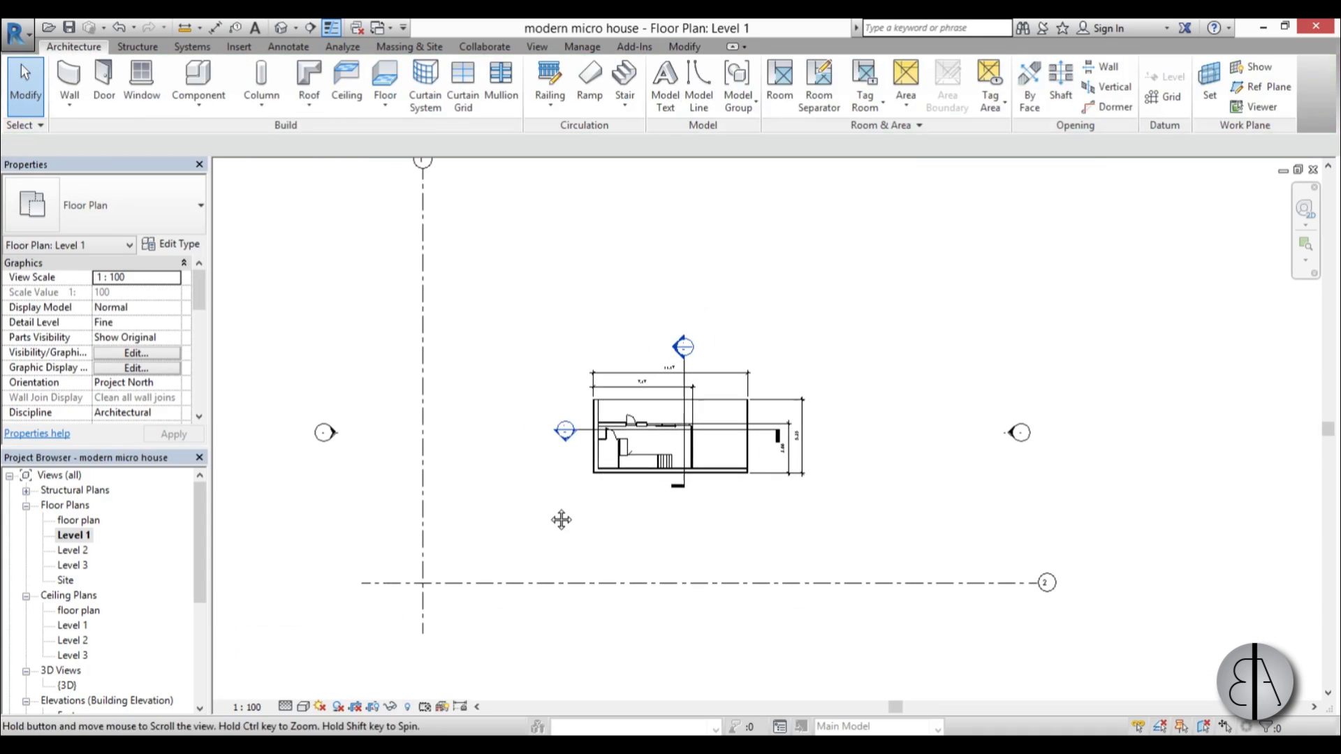
{"action": "left_click", "coordinate": [423, 514]}
{"action": "left_click", "coordinate": [510, 533]}
{"action": "type", "text": "8"}
{"action": "key", "text": "Return"}
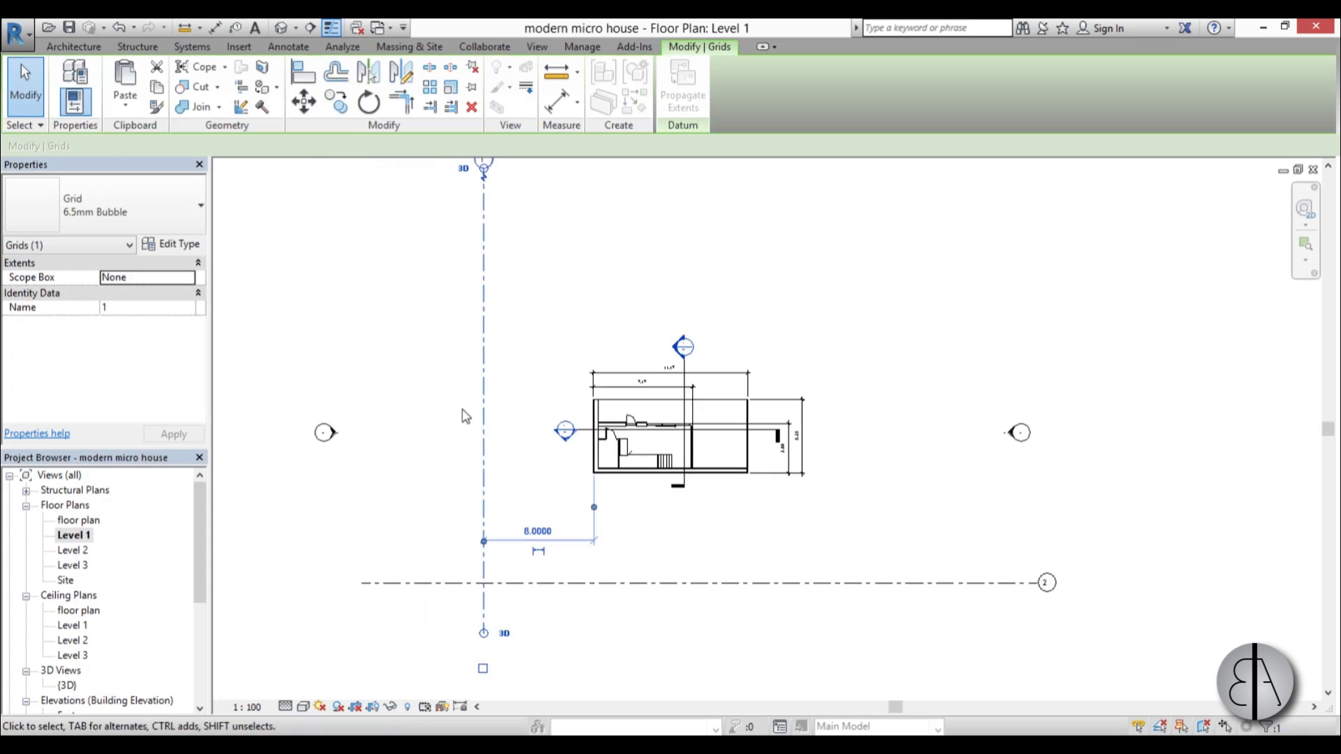
{"action": "key", "text": "Escape"}
- Rename the vertical grid line to "short"
{"action": "scroll", "coordinate": [518, 517], "scroll_direction": "down", "scroll_amount": 1}
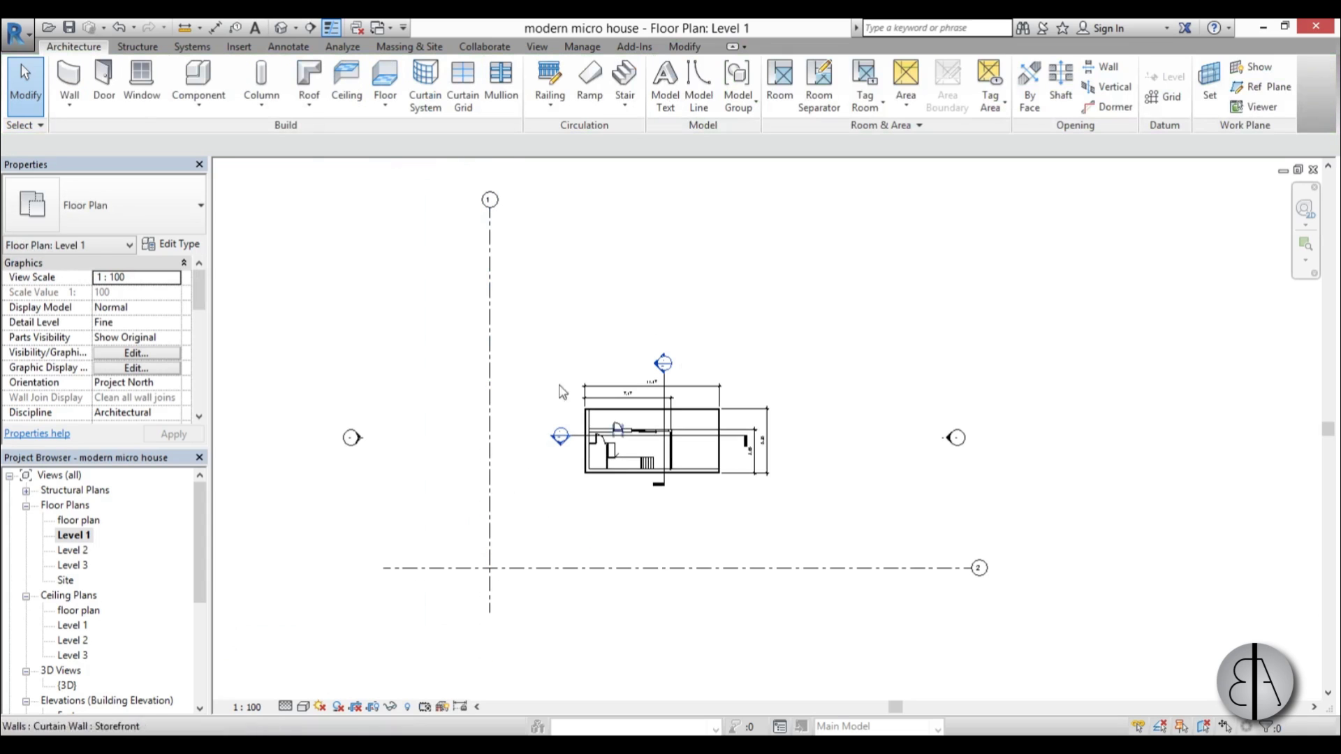
{"action": "left_click", "coordinate": [488, 337]}
{"action": "key", "text": "Escape"}
{"action": "left_click", "coordinate": [489, 337]}
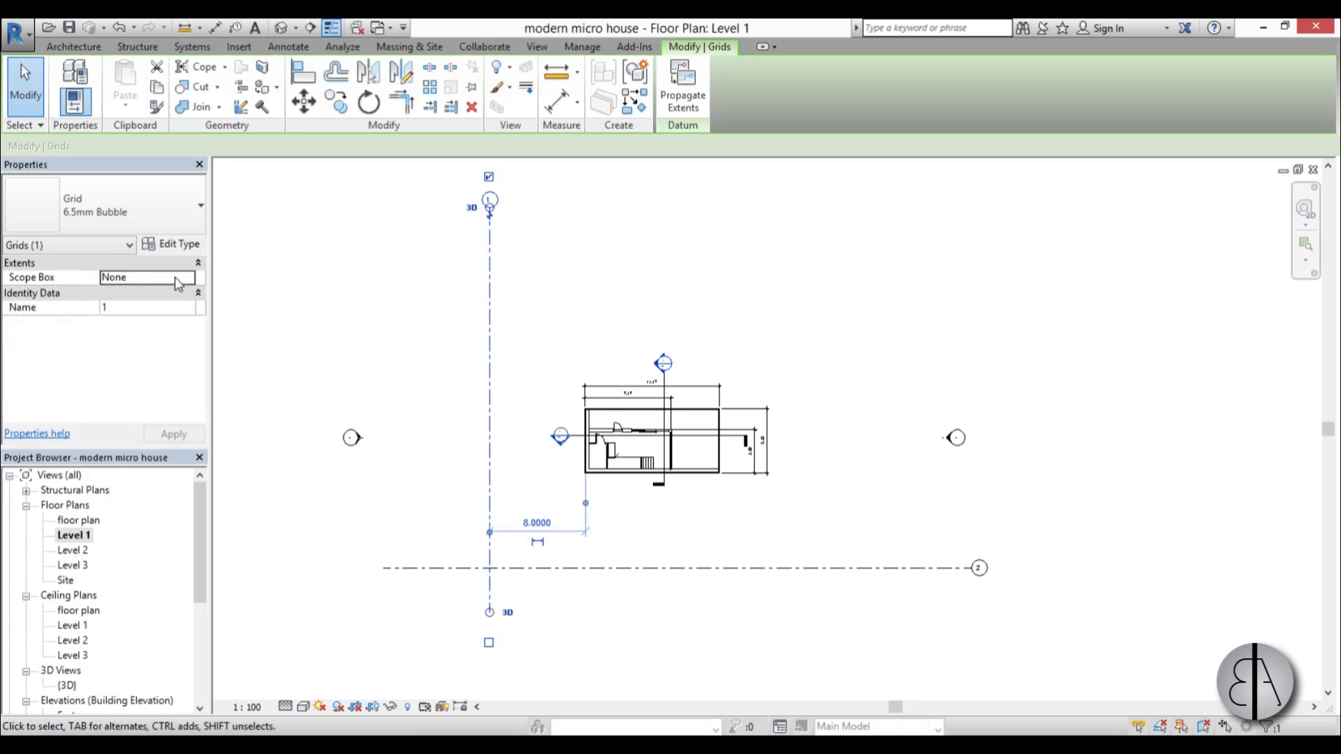
{"action": "left_click", "coordinate": [149, 307]}
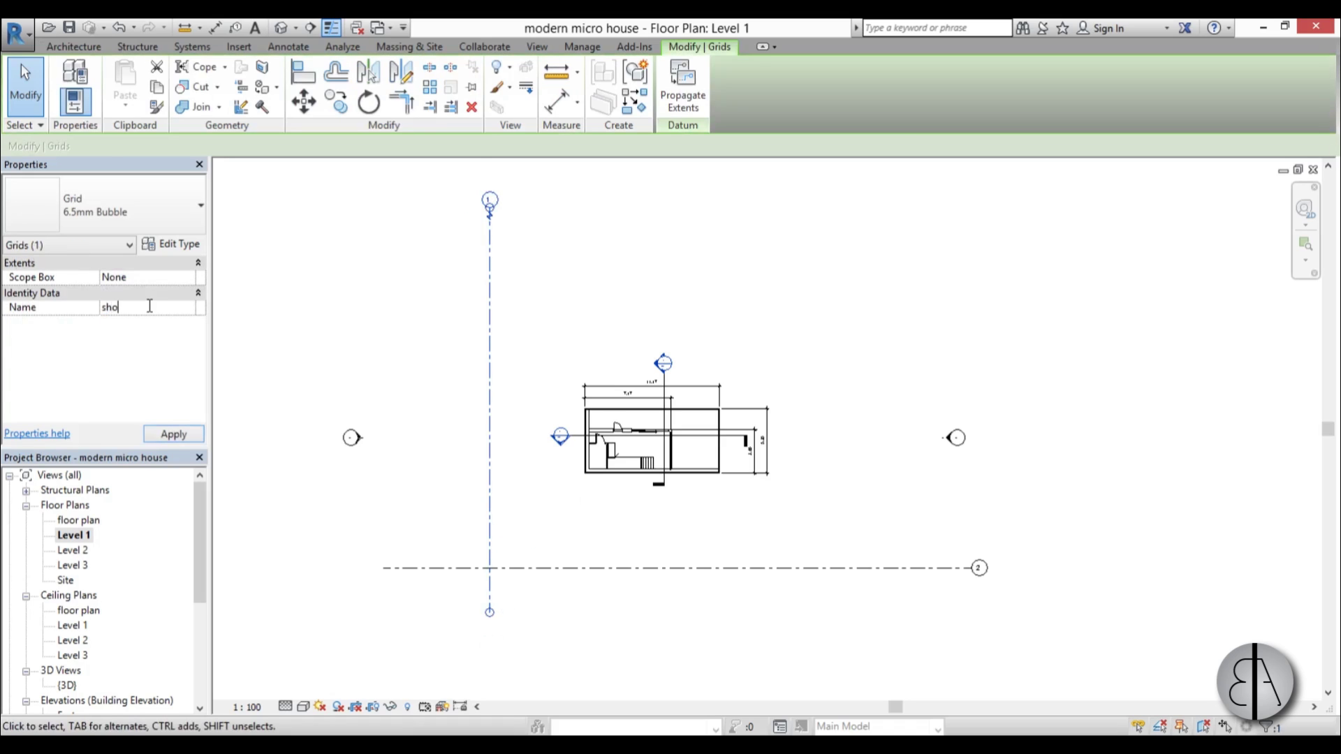
{"action": "type", "text": "short"}
{"action": "key", "text": "Return"}
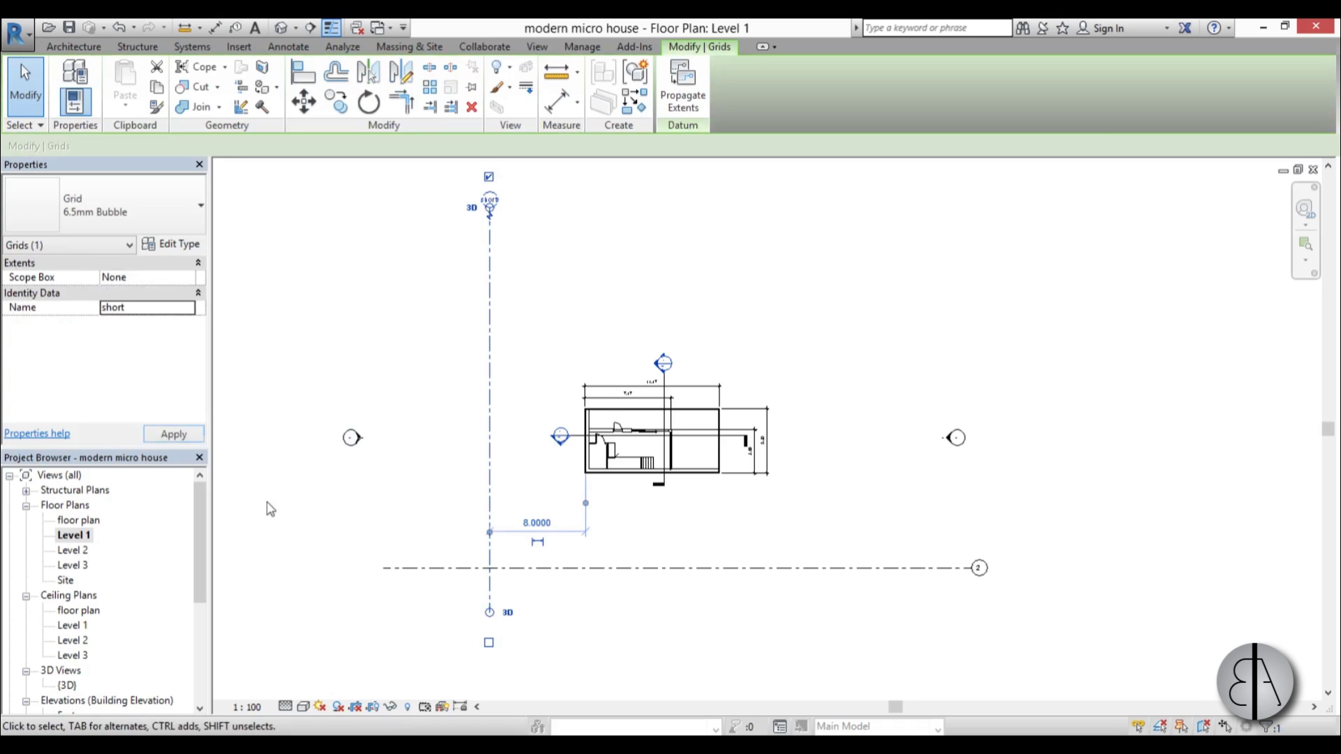
- Rename the horizontal grid line to "long"
{"action": "left_click", "coordinate": [703, 577]}
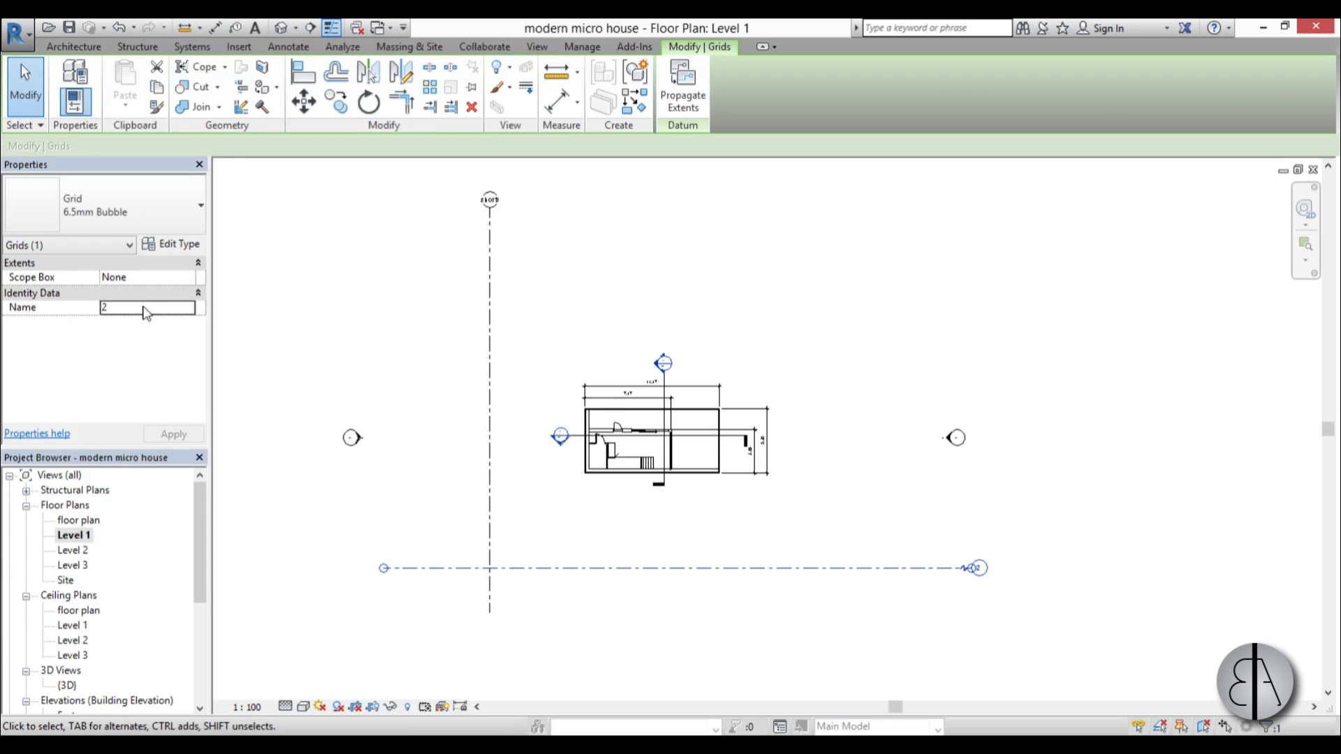
{"action": "key", "text": "Return"}
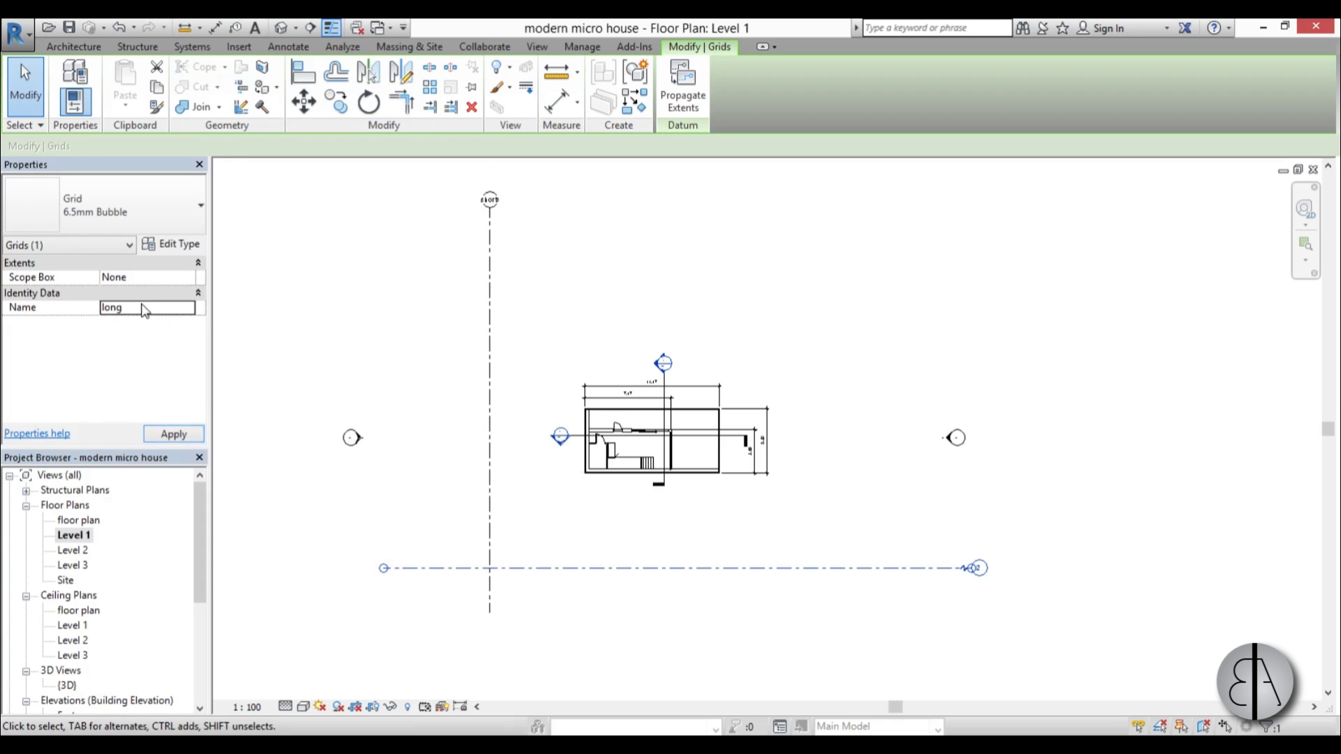
{"action": "left_click", "coordinate": [554, 530]}
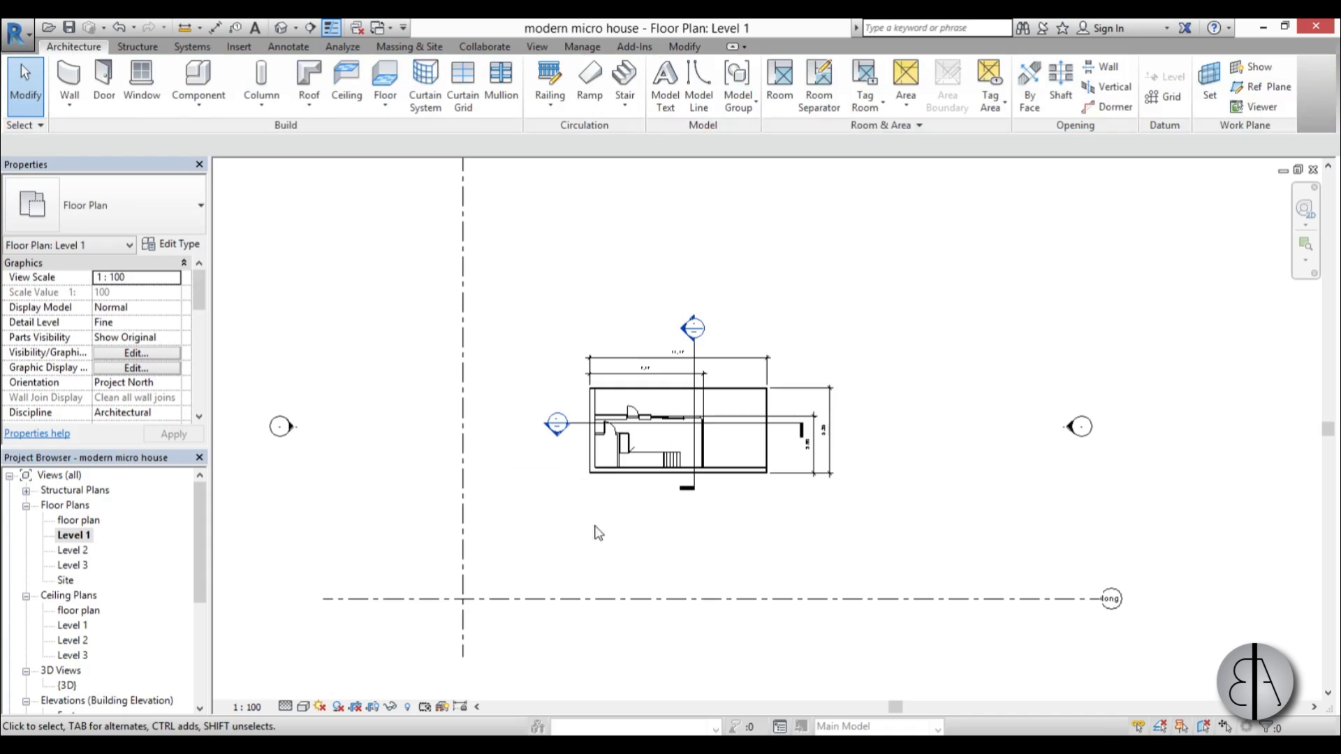
- Start a new 100mm floor sketch and assign it to the "floor plan" level
{"action": "scroll", "coordinate": [590, 423], "scroll_direction": "up", "scroll_amount": 3}
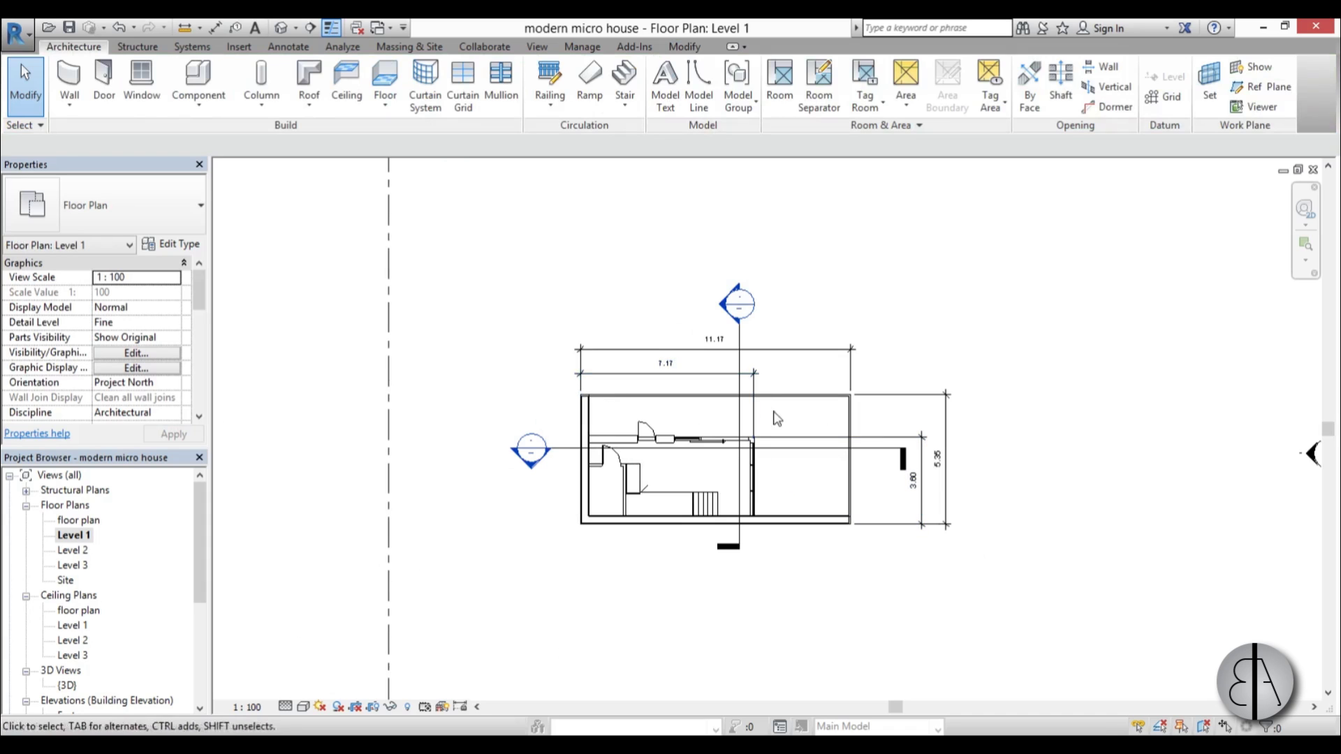
{"action": "scroll", "coordinate": [574, 489], "scroll_direction": "down", "scroll_amount": 2}
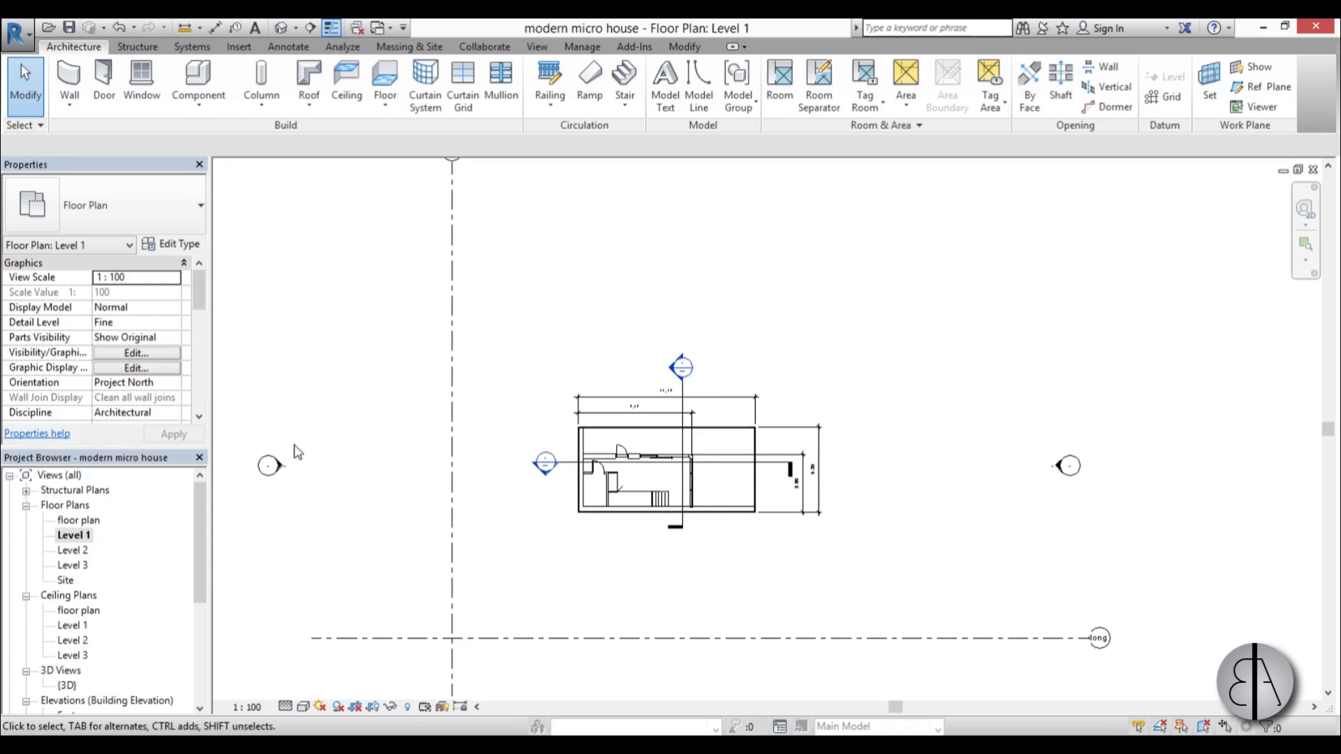
{"action": "middle_click_drag", "start_coordinate": [584, 582], "coordinate": [572, 551]}
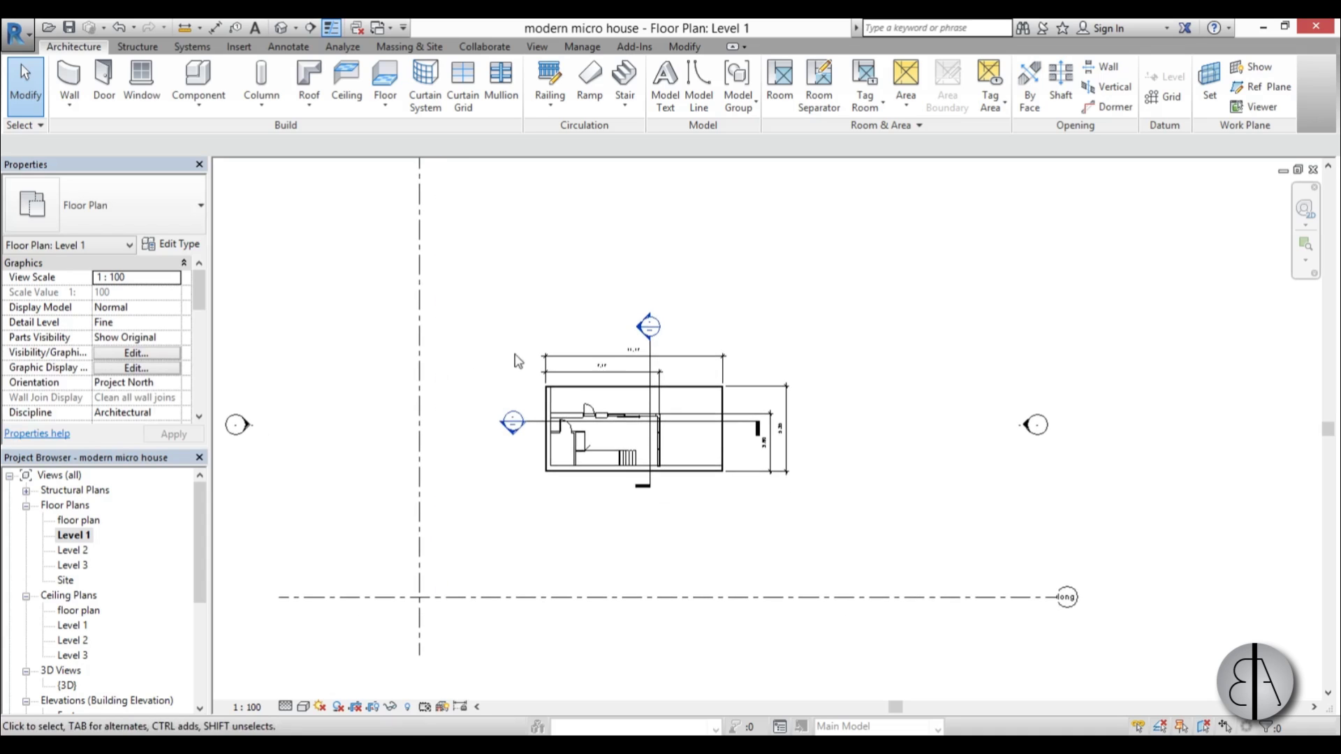
{"action": "middle_click_drag", "start_coordinate": [621, 551], "coordinate": [590, 513]}
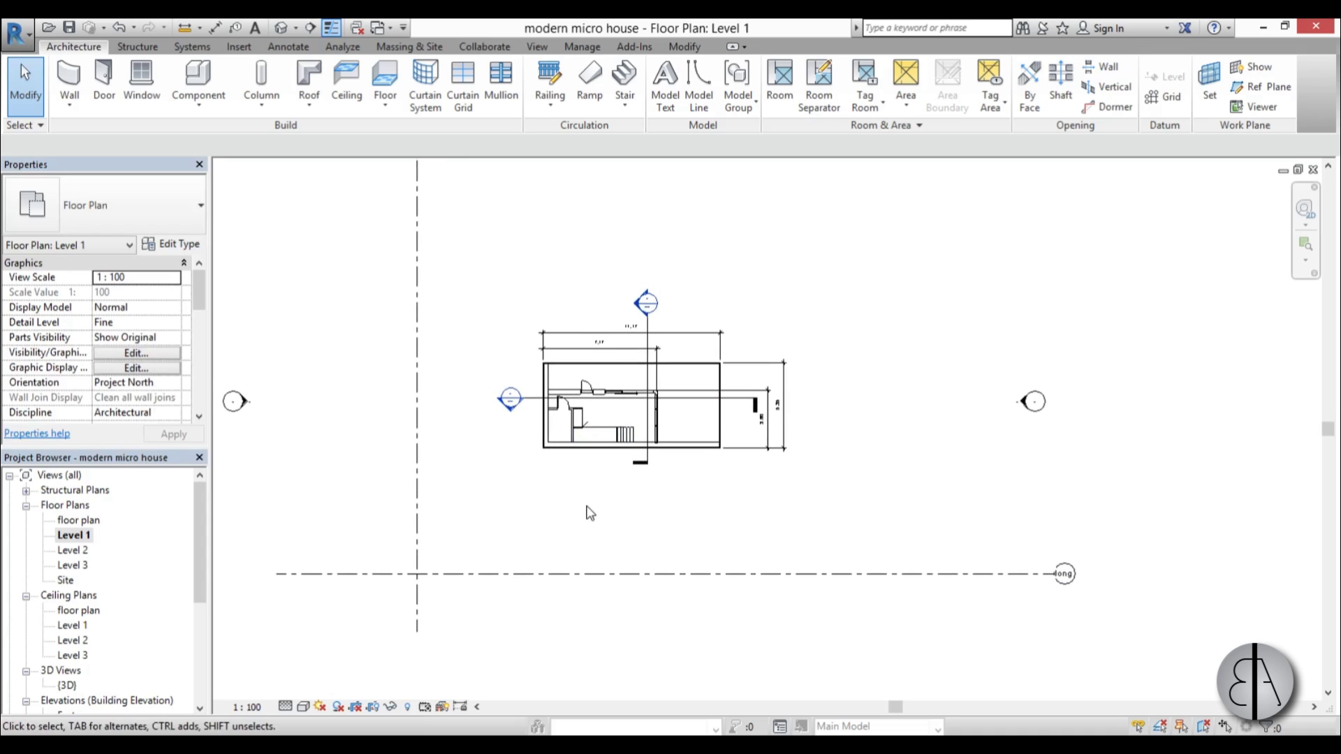
{"action": "left_click", "coordinate": [395, 92]}
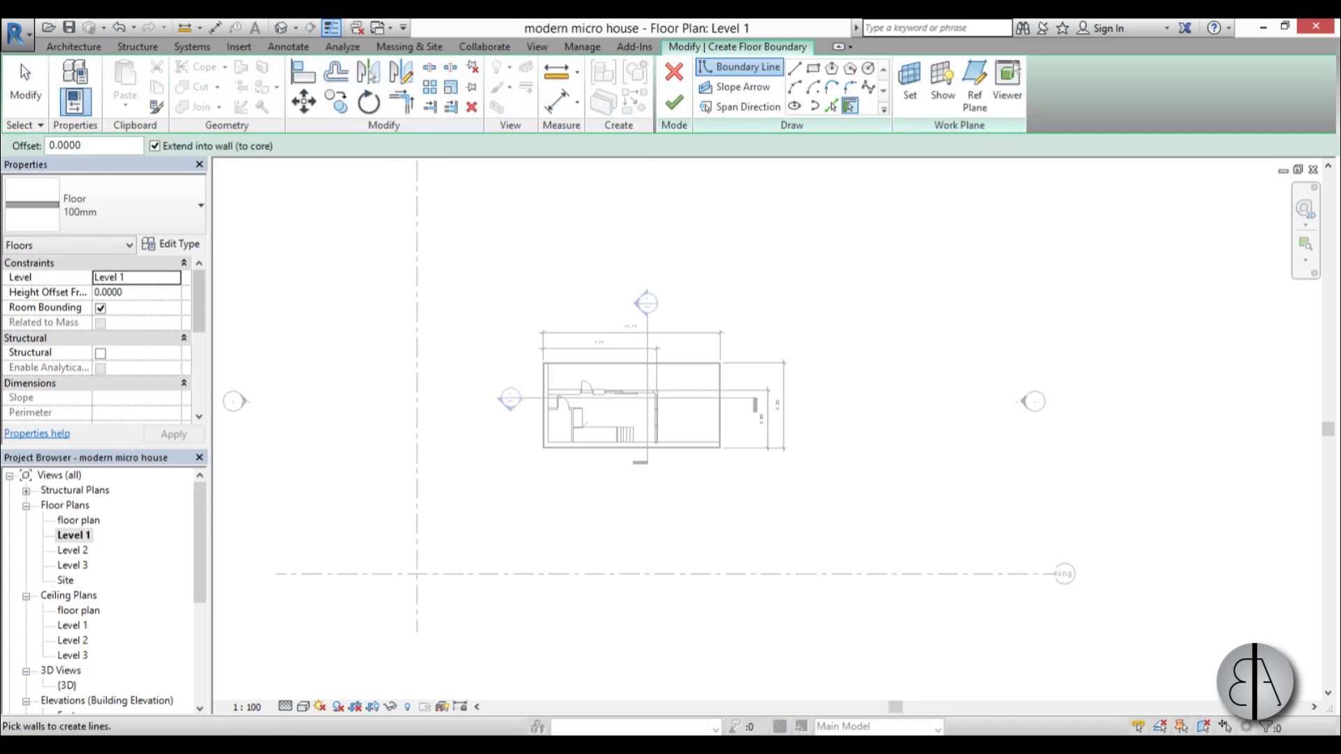
{"action": "left_click", "coordinate": [174, 278]}
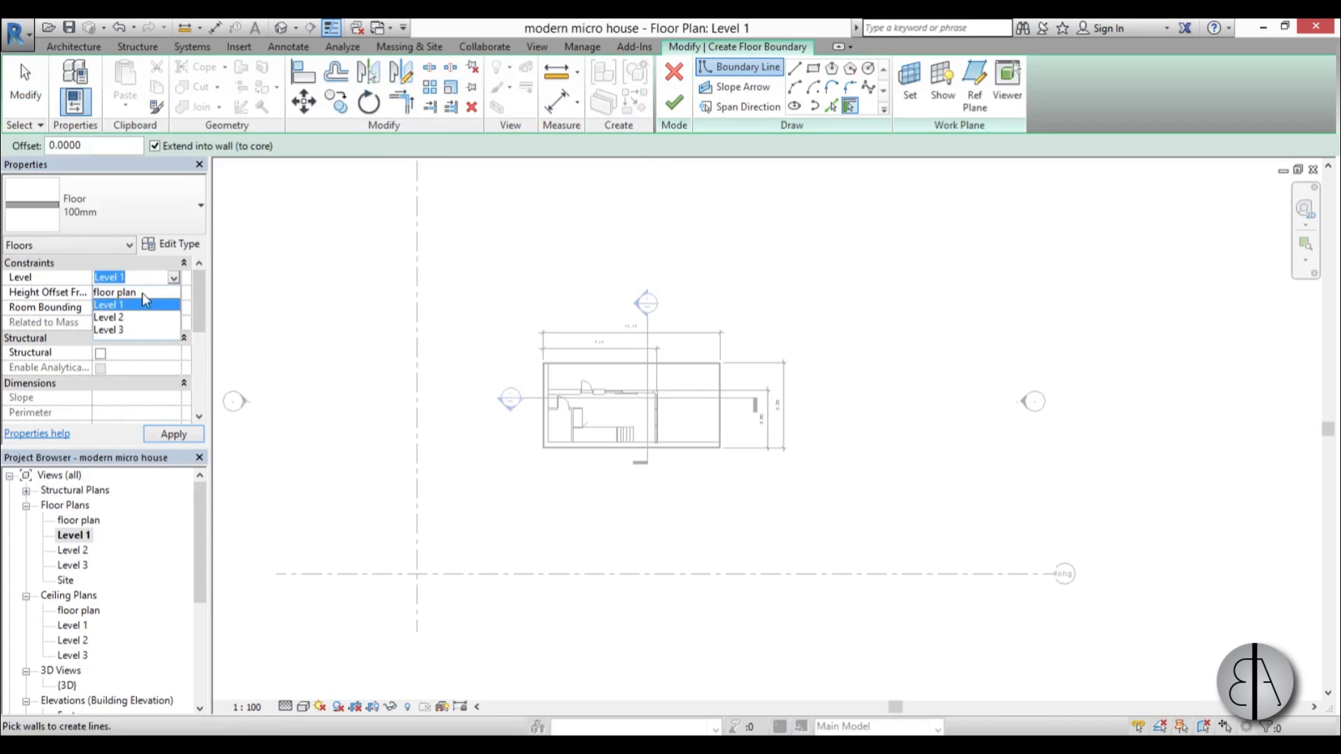
{"action": "left_click", "coordinate": [115, 292]}
{"action": "left_click", "coordinate": [174, 435]}
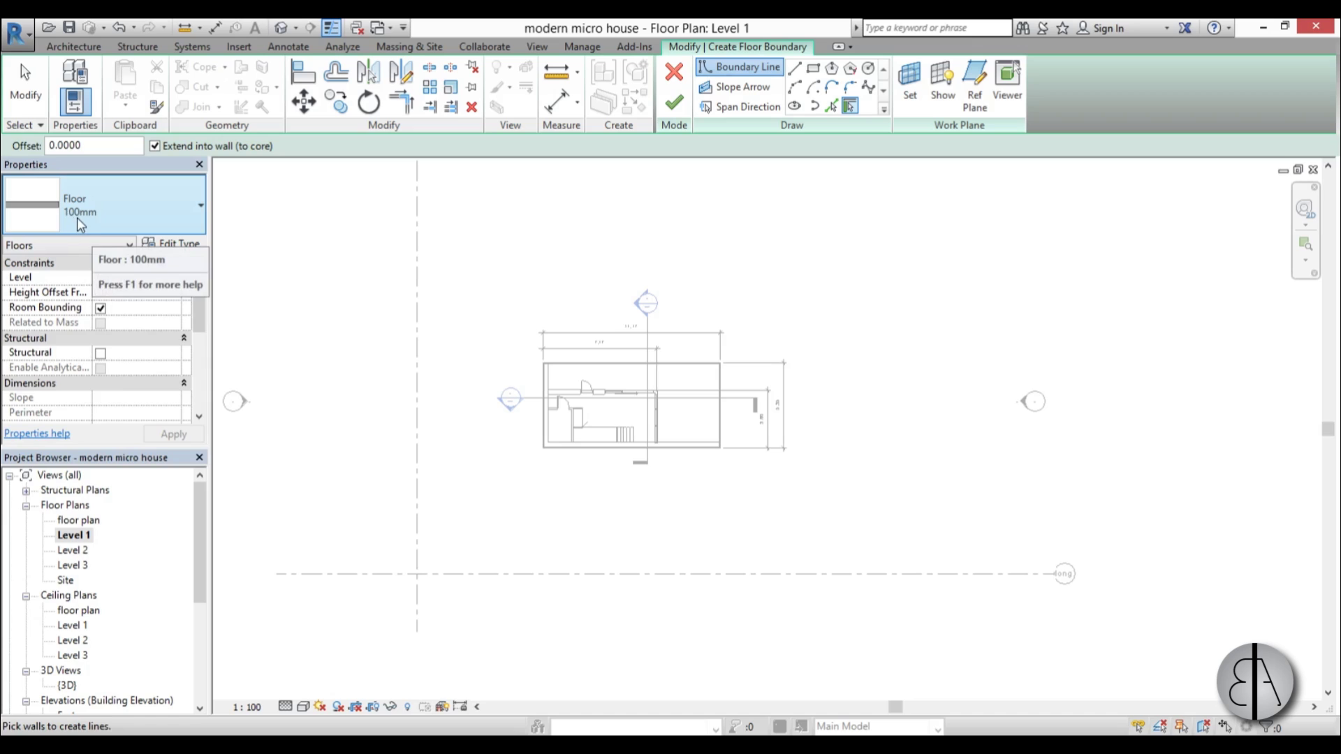
- Sketch a rectangular floor boundary from corner to corner of the house outline, offset 8 m outward
{"action": "left_click", "coordinate": [813, 70]}
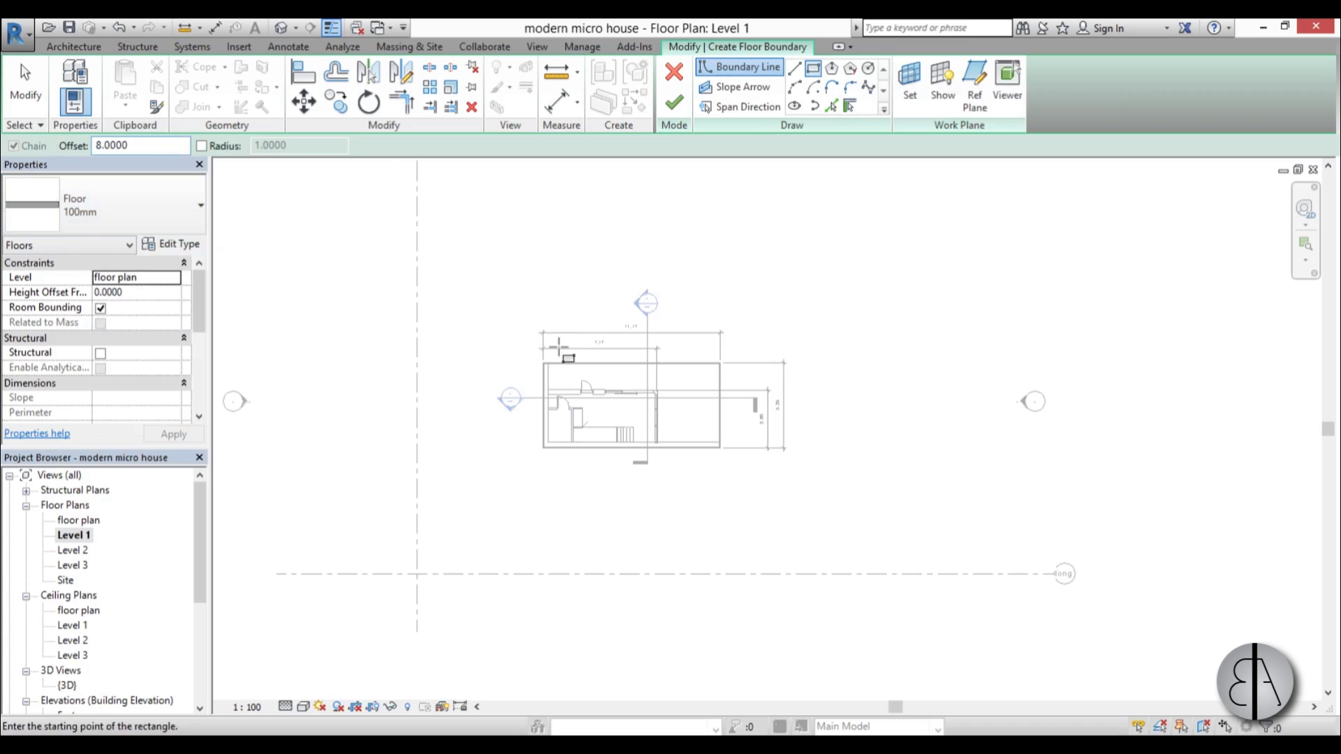
{"action": "scroll", "coordinate": [546, 365], "scroll_direction": "up", "scroll_amount": 5}
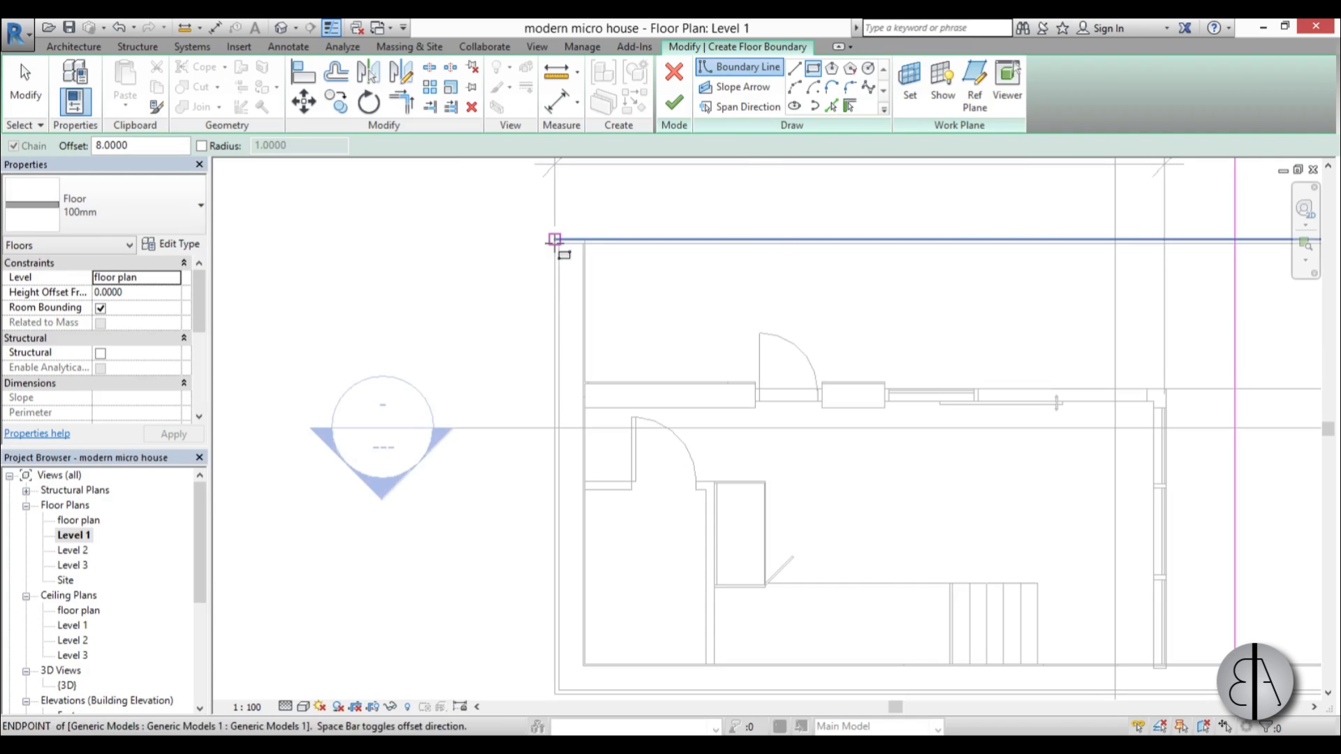
{"action": "left_click", "coordinate": [554, 240]}
{"action": "scroll", "coordinate": [554, 239], "scroll_direction": "down", "scroll_amount": 5}
{"action": "left_click", "coordinate": [1026, 467]}
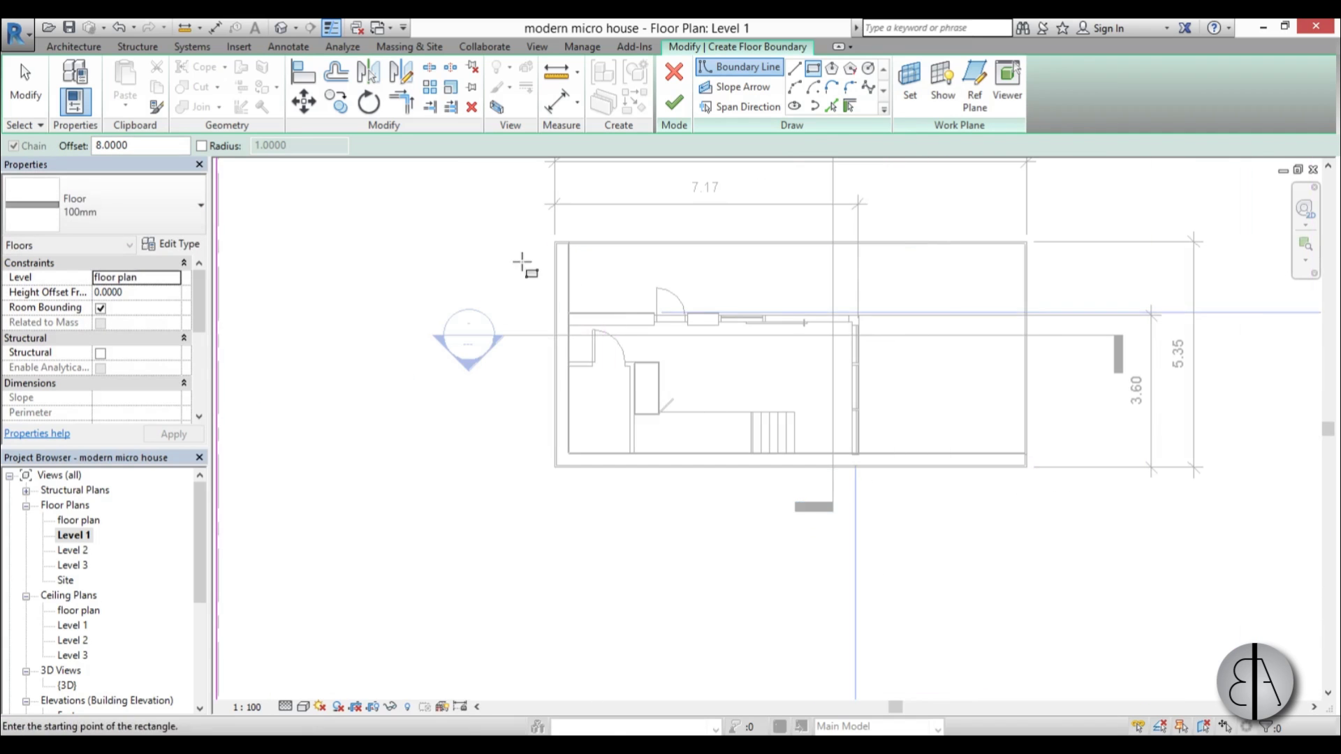
{"action": "scroll", "coordinate": [522, 266], "scroll_direction": "down", "scroll_amount": 3}
{"action": "key", "text": "Escape"}
{"action": "key", "text": "Escape"}
- Align the floor boundary's lower and left edges to the "long" and "short" grid lines and finish the floor
{"action": "scroll", "coordinate": [395, 485], "scroll_direction": "up", "scroll_amount": 6}
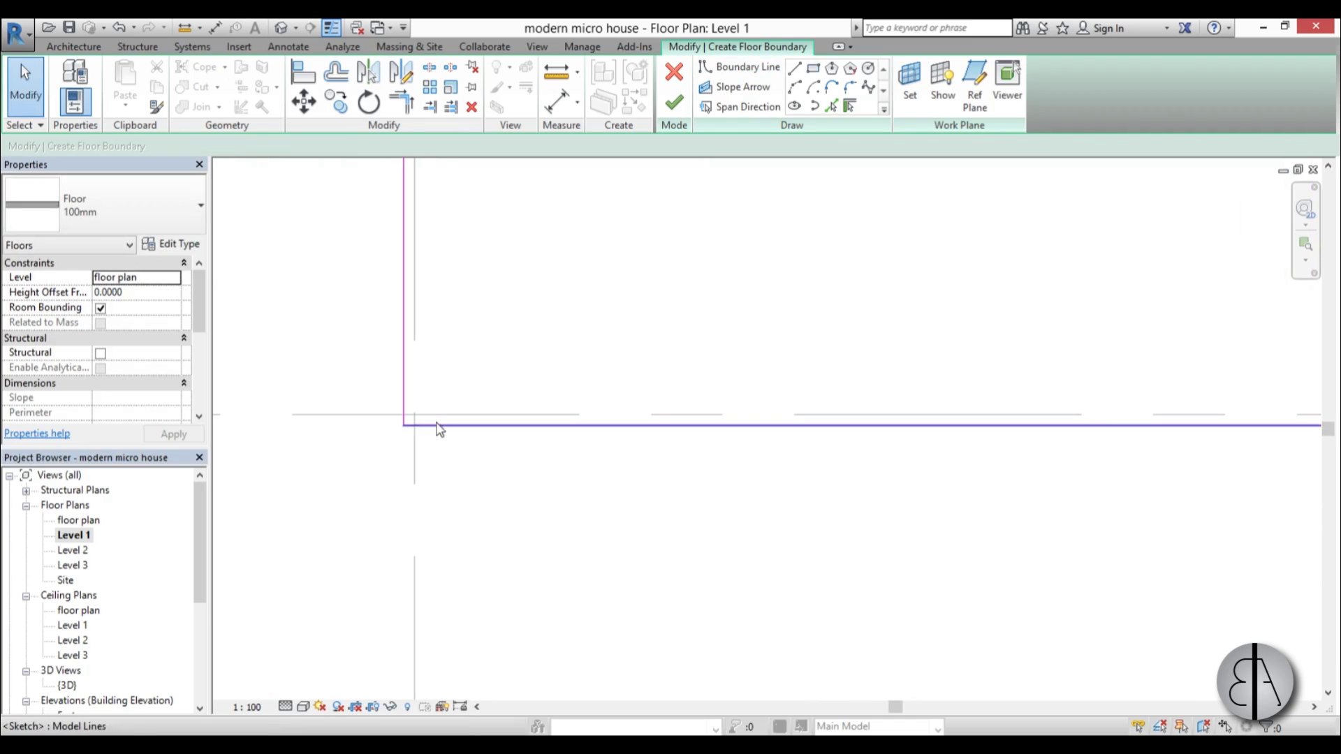
{"action": "key", "text": "a"}
{"action": "key", "text": "l"}
{"action": "left_click", "coordinate": [488, 414]}
{"action": "left_click", "coordinate": [465, 423]}
{"action": "left_click", "coordinate": [415, 387]}
{"action": "left_click", "coordinate": [405, 381]}
{"action": "scroll", "coordinate": [470, 555], "scroll_direction": "down", "scroll_amount": 5}
{"action": "key", "text": "Escape"}
{"action": "left_click", "coordinate": [674, 103]}
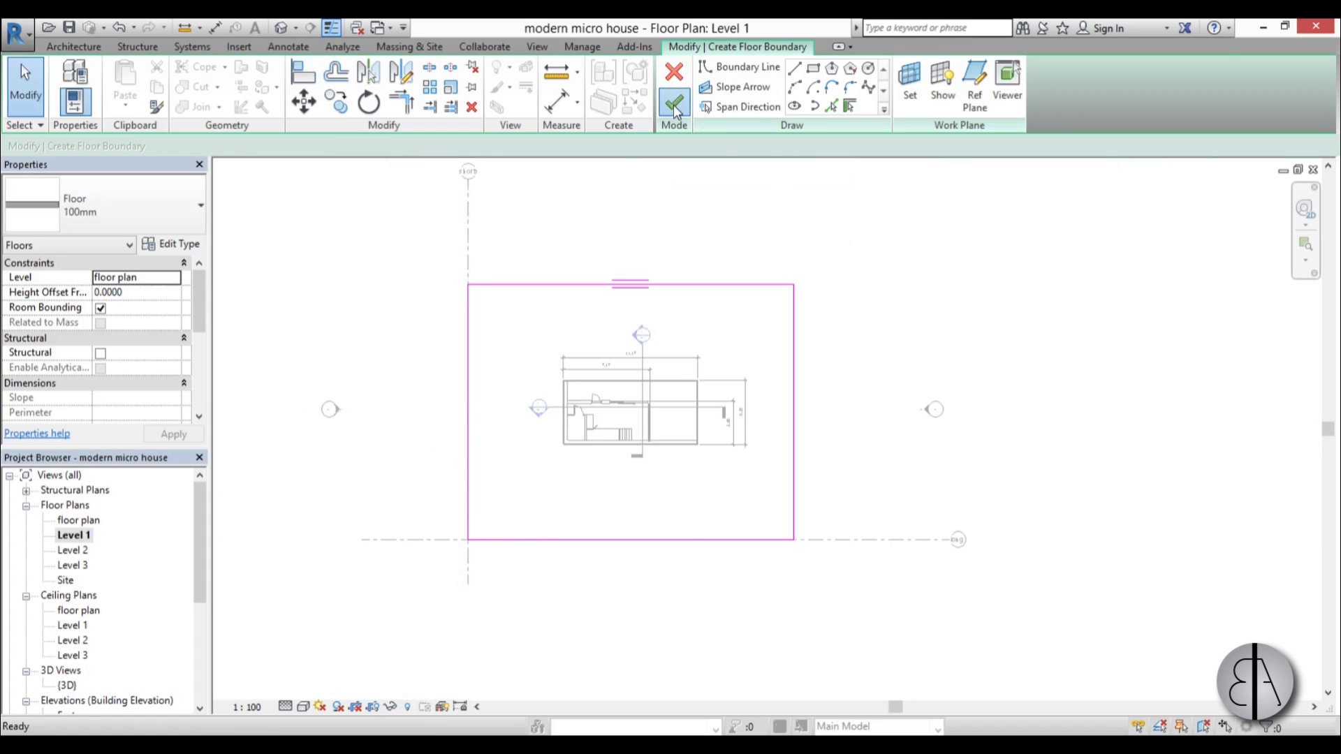
{"action": "left_click", "coordinate": [548, 494]}
- Set the Level 1 plan's view depth level to Unlimited in the view range and apply it
{"action": "scroll", "coordinate": [592, 510], "scroll_direction": "up", "scroll_amount": 2}
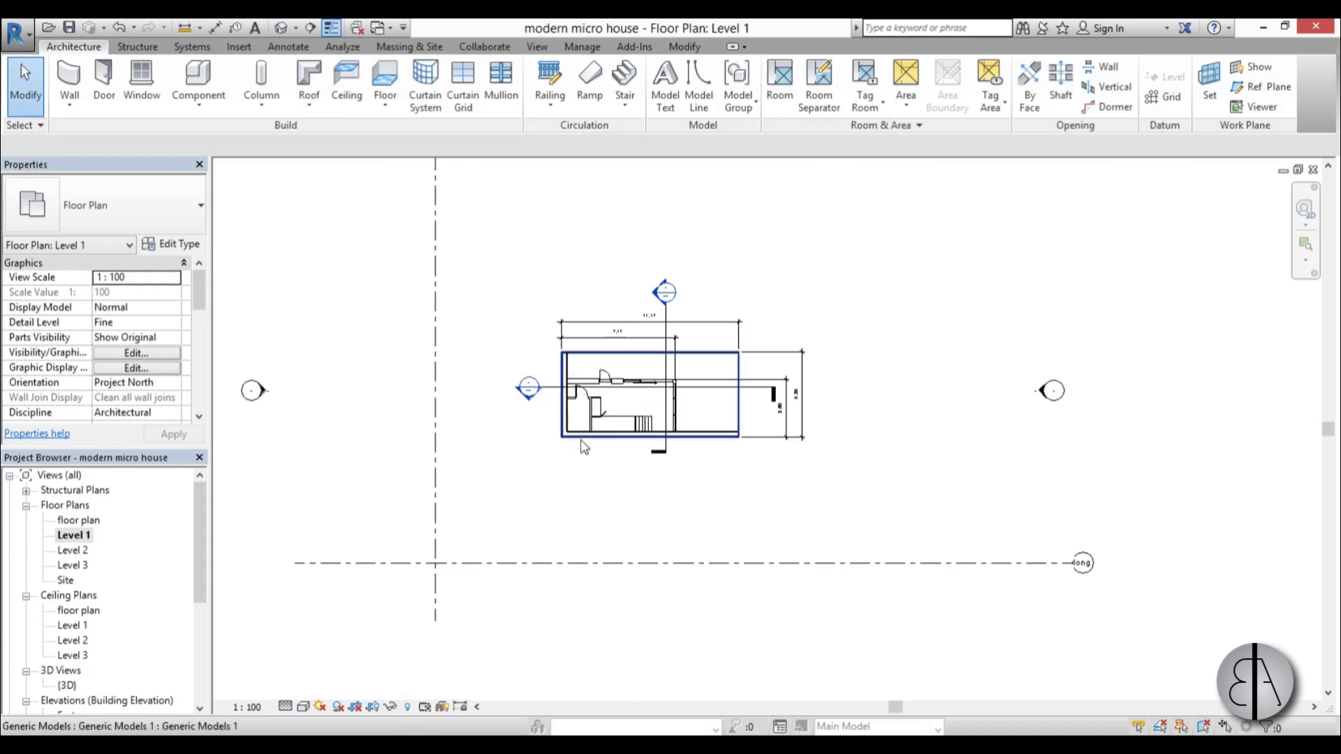
{"action": "middle_click_drag", "start_coordinate": [593, 510], "coordinate": [593, 527]}
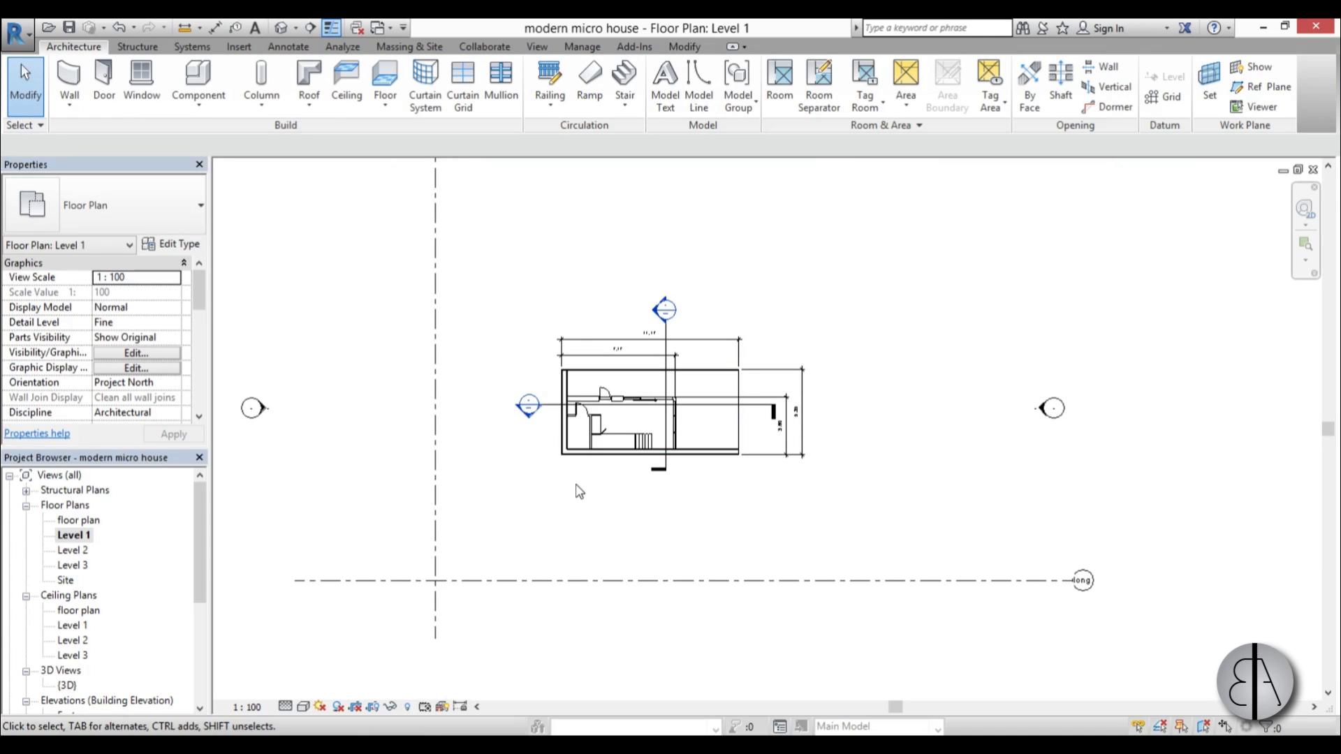
{"action": "key", "text": "v"}
{"action": "key", "text": "r"}
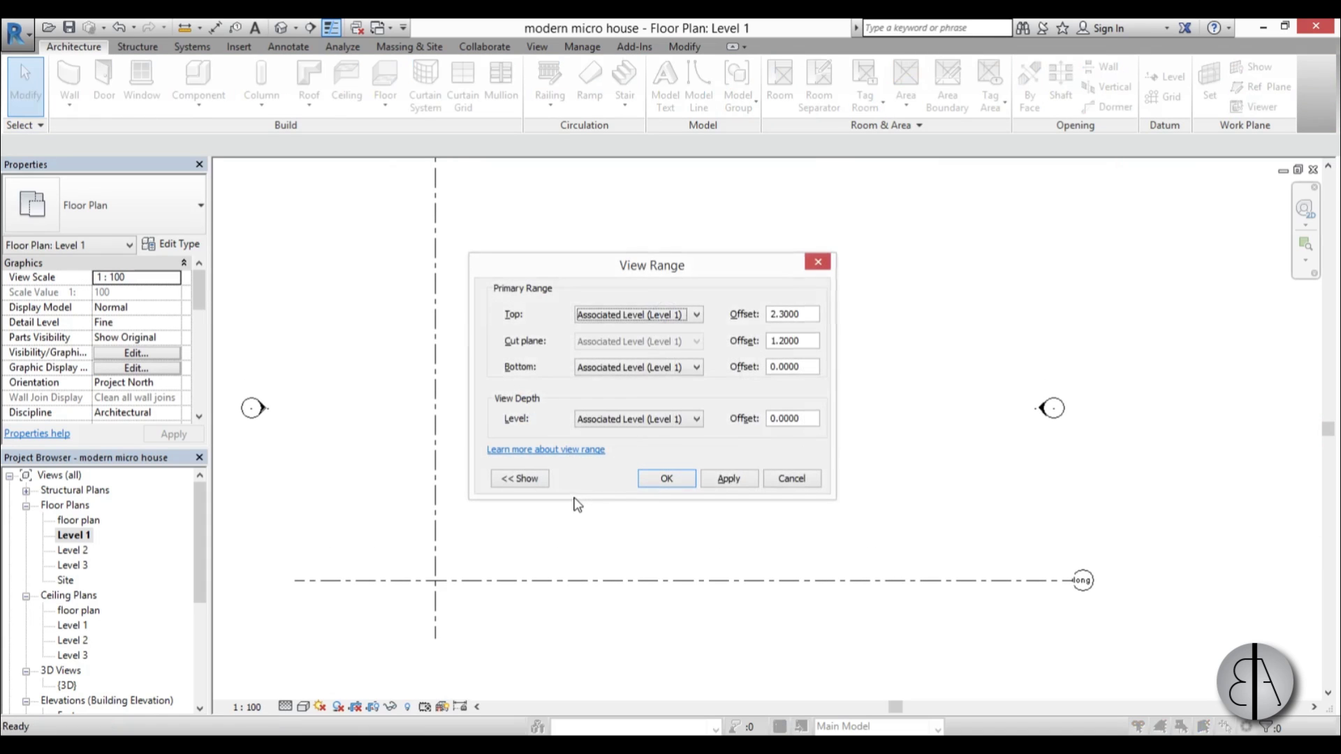
{"action": "left_click_drag", "start_coordinate": [682, 261], "coordinate": [664, 290]}
{"action": "left_click", "coordinate": [577, 438]}
{"action": "left_click", "coordinate": [593, 465]}
{"action": "left_click", "coordinate": [718, 496]}
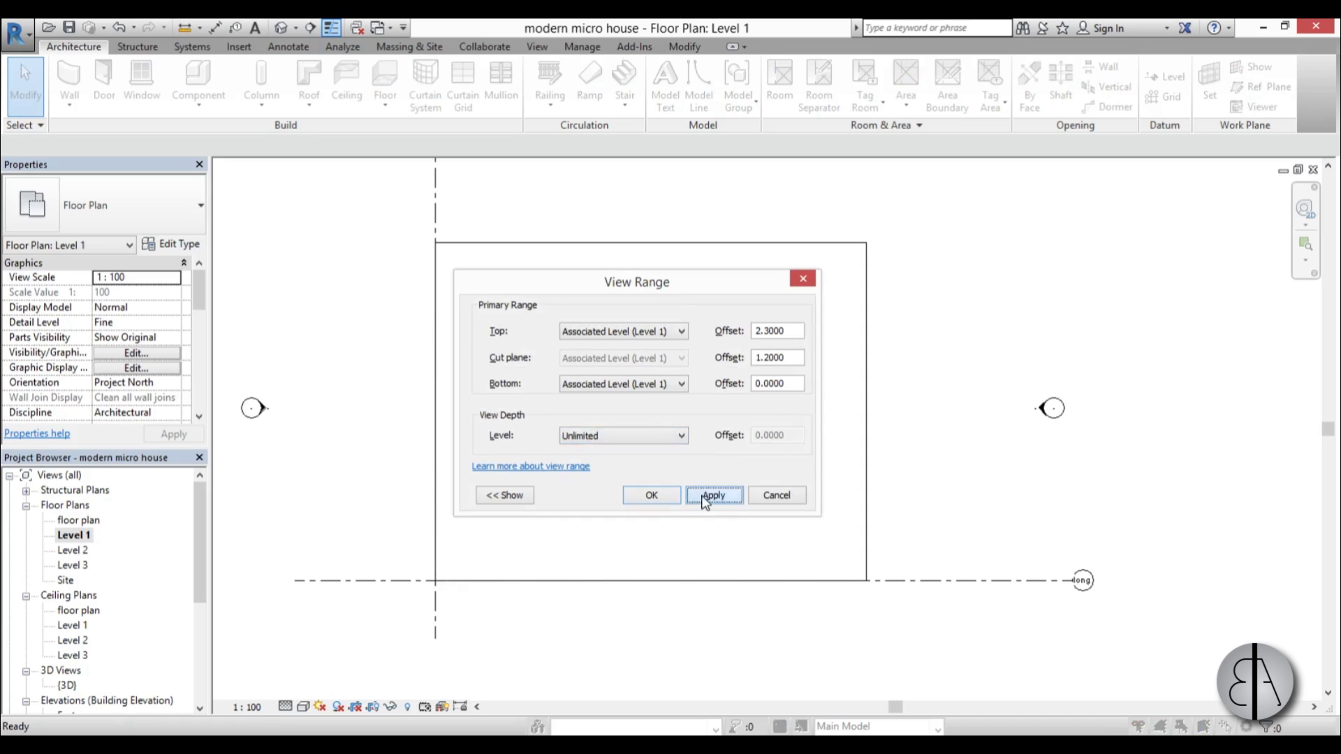
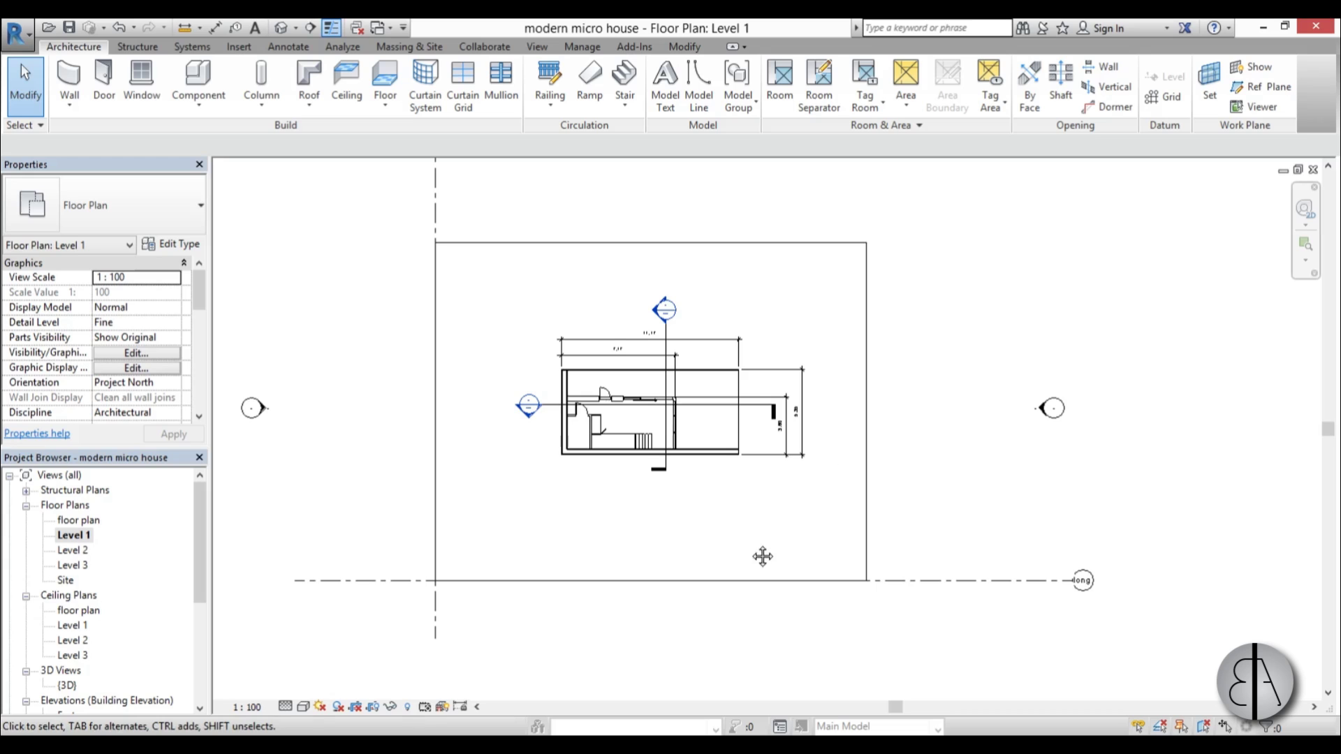
- Start a new wall using the Generic - 200mm basic wall type and open its type properties
{"action": "scroll", "coordinate": [461, 349], "scroll_direction": "up", "scroll_amount": 1}
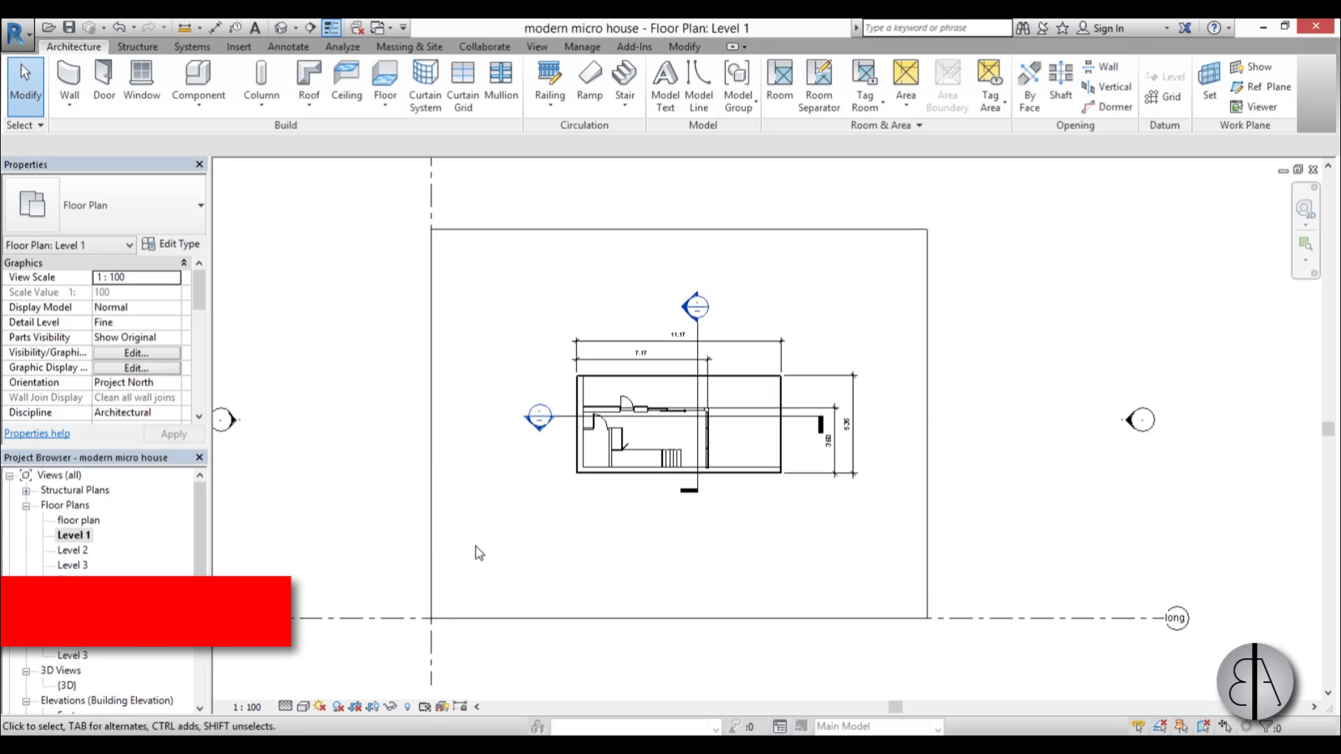
{"action": "key", "text": "w"}
{"action": "key", "text": "a"}
{"action": "left_click", "coordinate": [80, 199]}
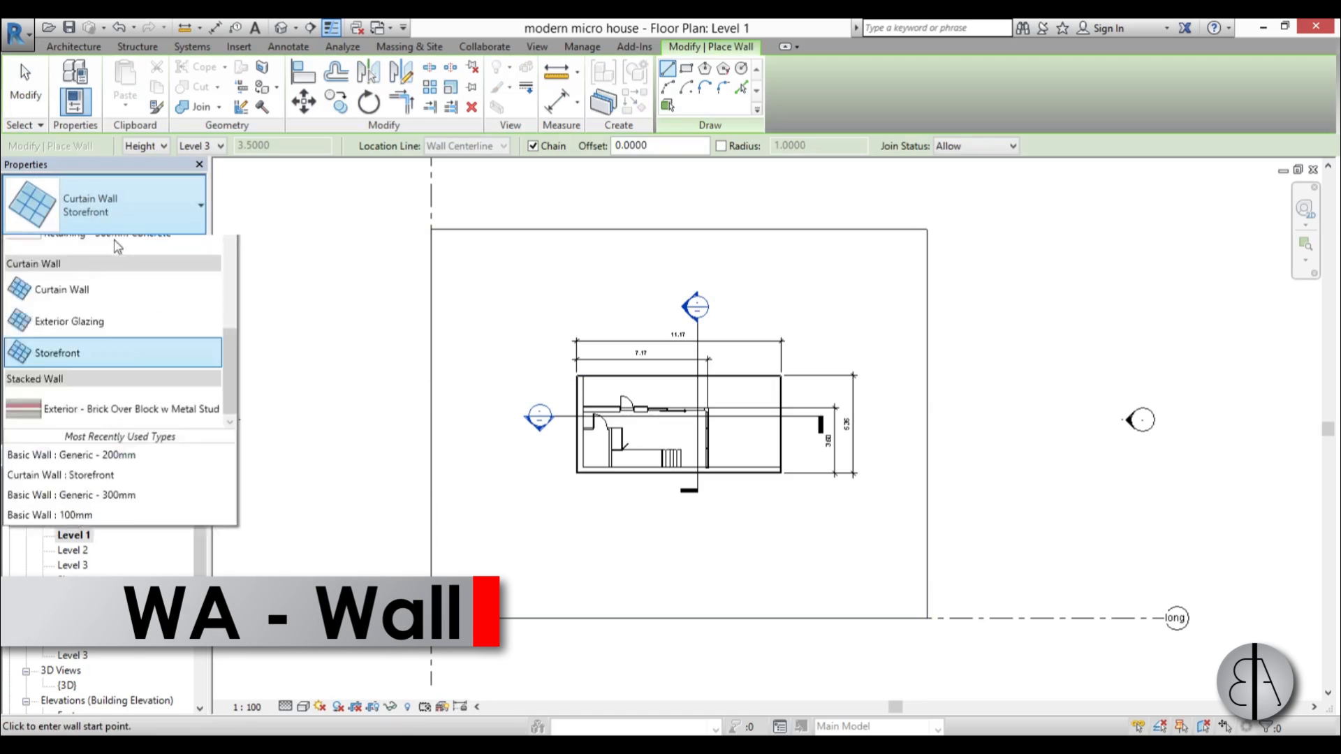
{"action": "scroll", "coordinate": [119, 391], "scroll_direction": "up", "scroll_amount": 6}
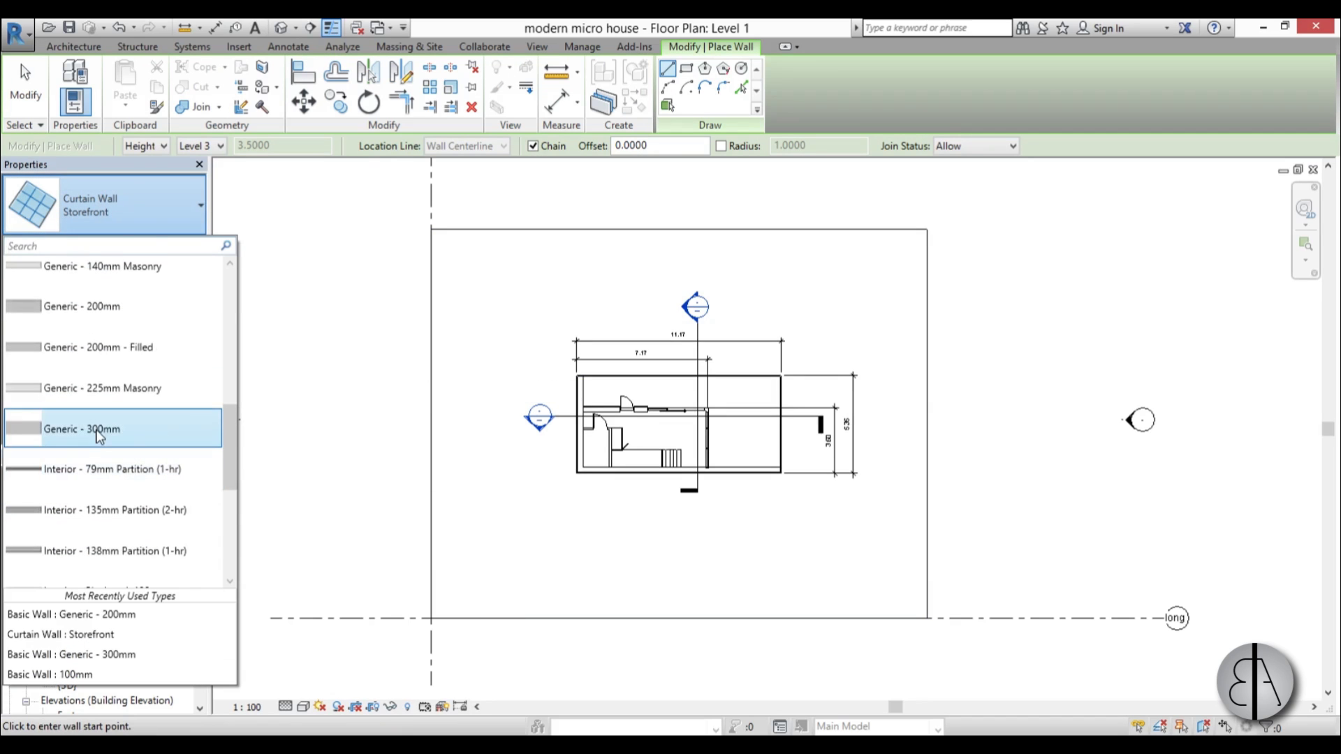
{"action": "left_click", "coordinate": [115, 301]}
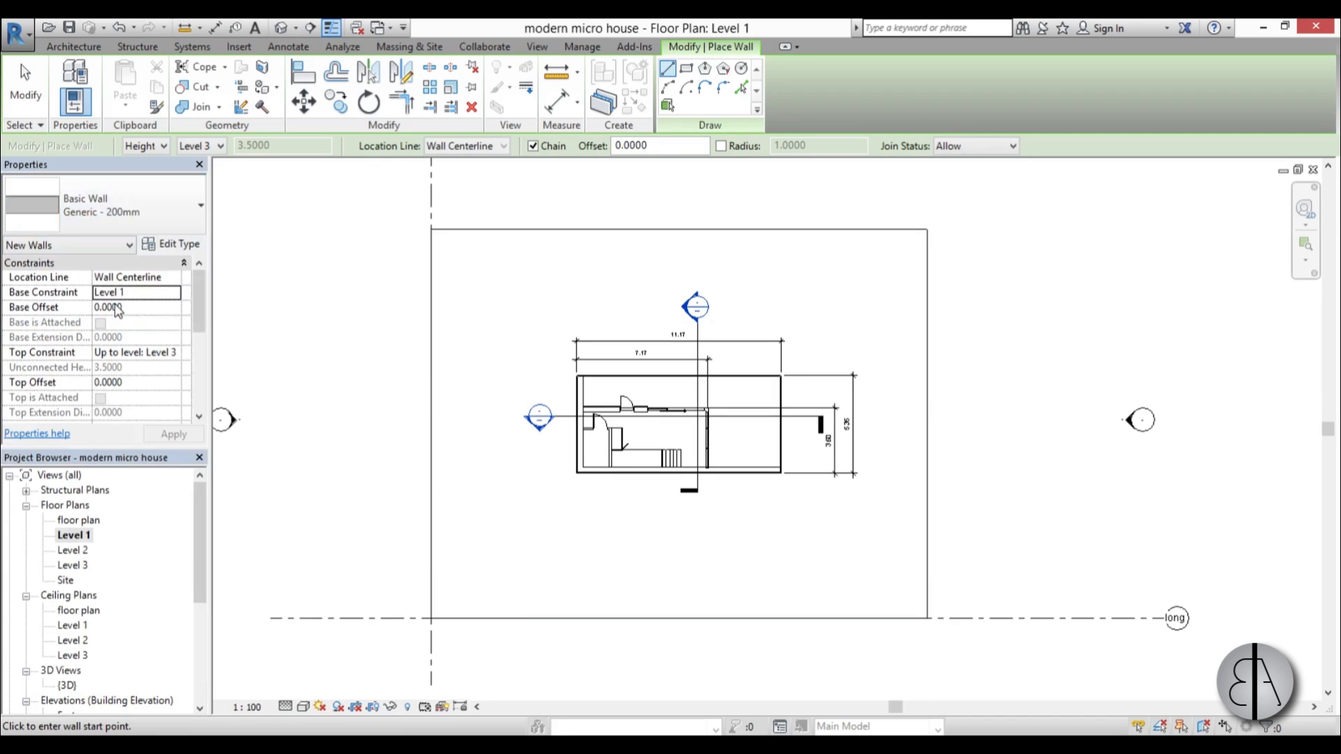
{"action": "left_click", "coordinate": [183, 246]}
- Try to duplicate the wall type under the name "100mm"
{"action": "left_click", "coordinate": [1058, 189]}
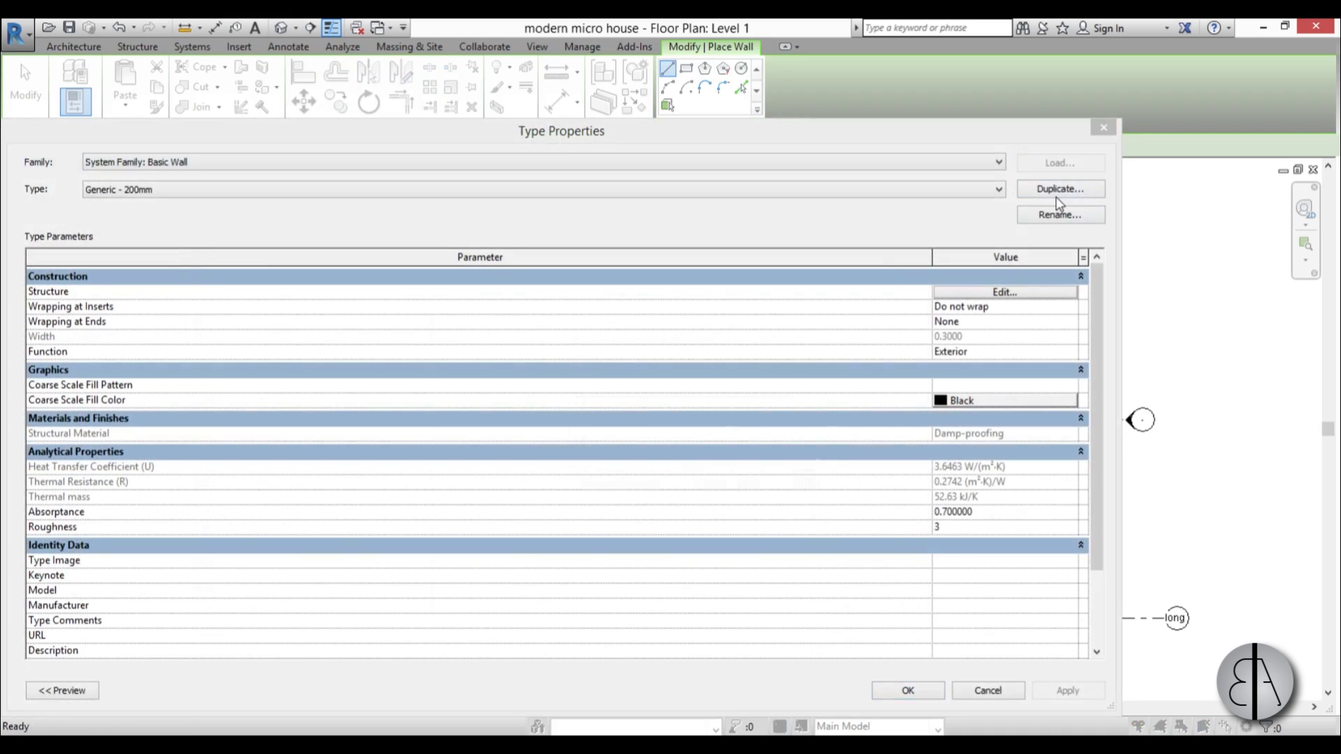
{"action": "type", "text": "100mm"}
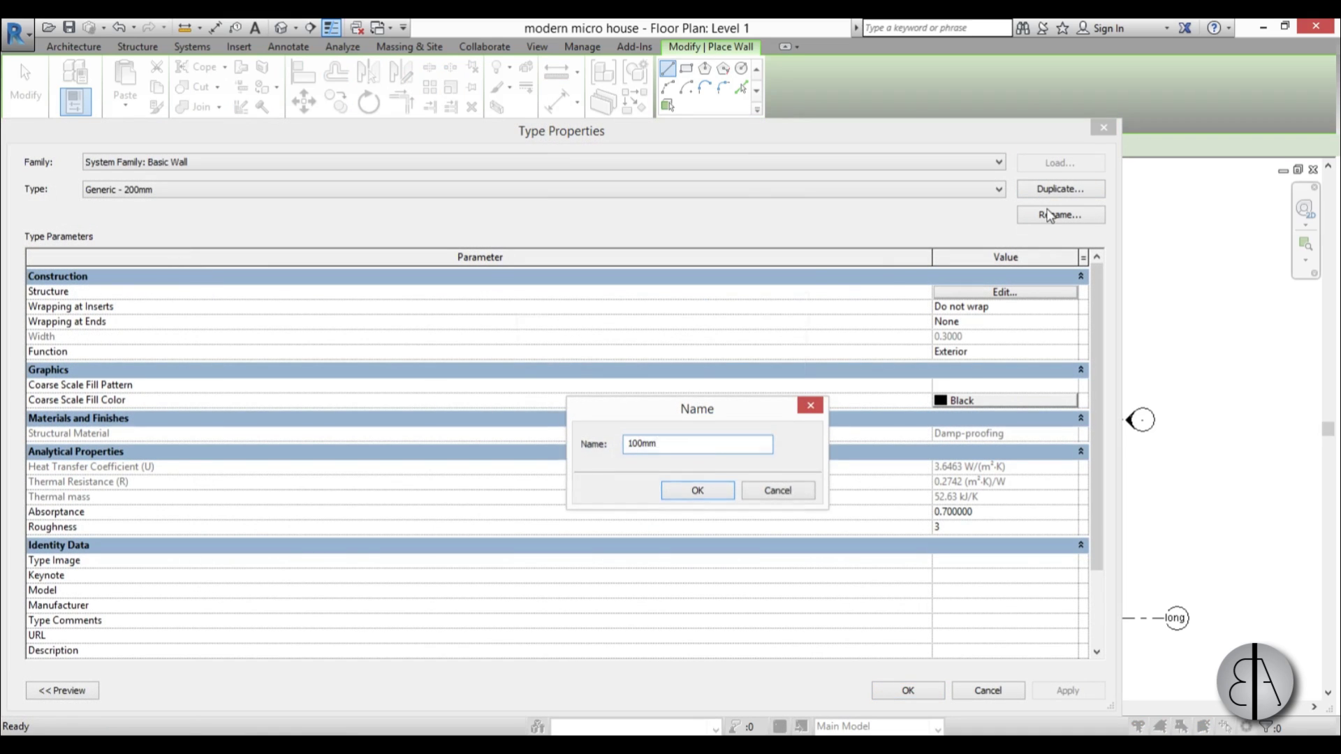
{"action": "key", "text": "Return"}
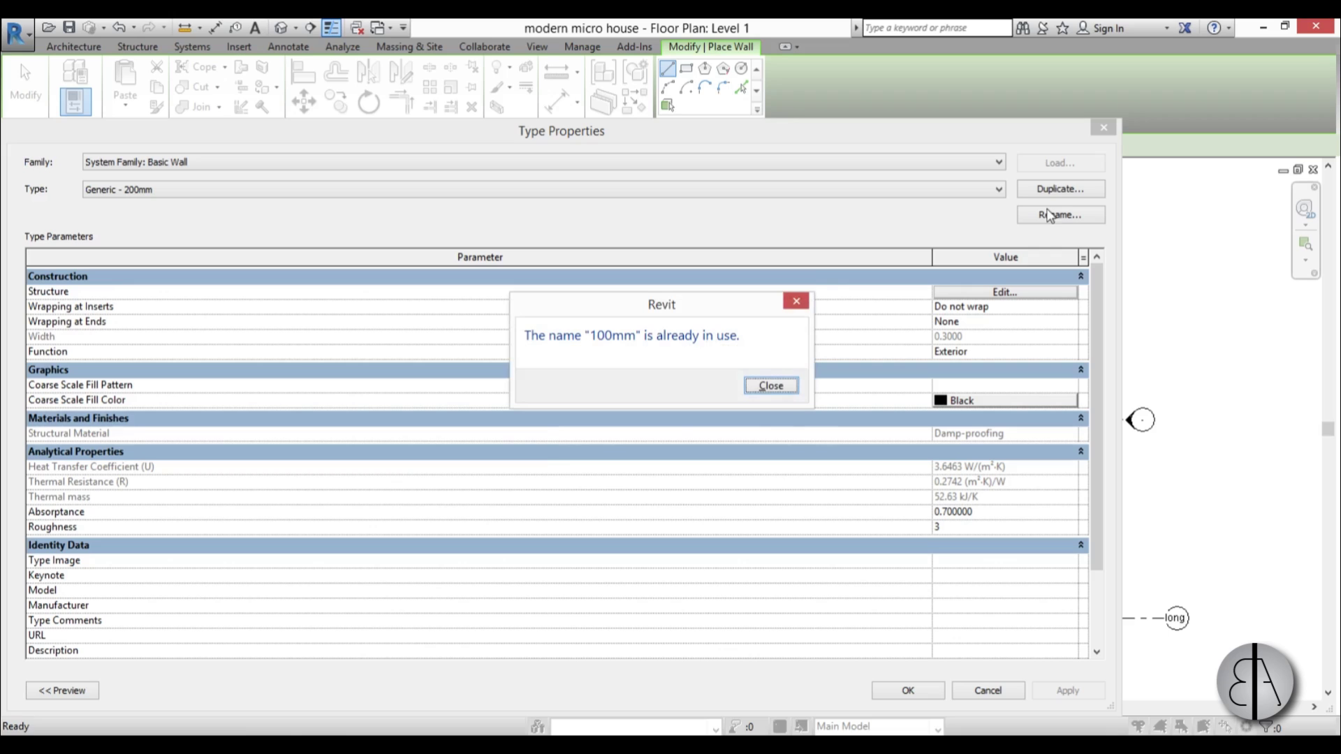
{"action": "left_click", "coordinate": [796, 303]}
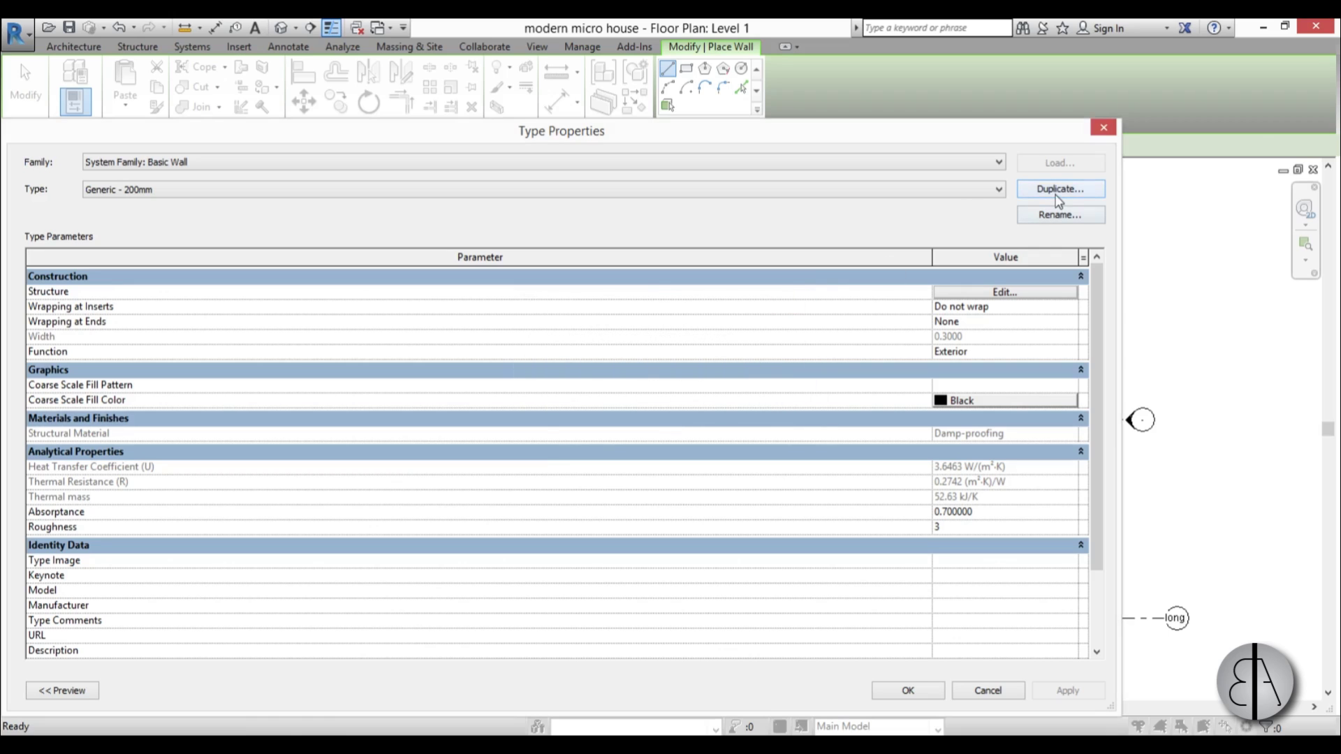
- Duplicate the Generic - 200mm wall type under the name "new 100"
{"action": "left_click", "coordinate": [1053, 193]}
{"action": "left_click", "coordinate": [723, 444]}
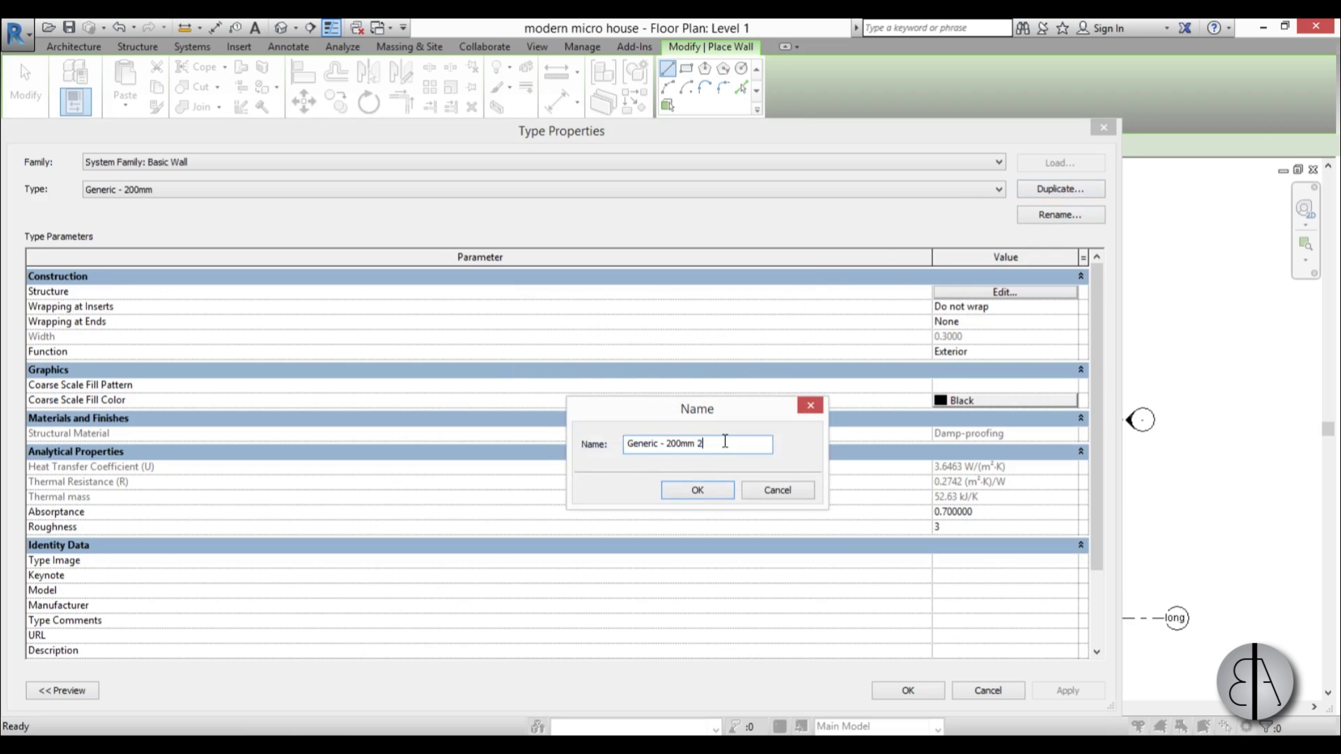
{"action": "left_click_drag", "start_coordinate": [723, 444], "coordinate": [393, 453]}
{"action": "type", "text": "new 100"}
{"action": "key", "text": "Return"}
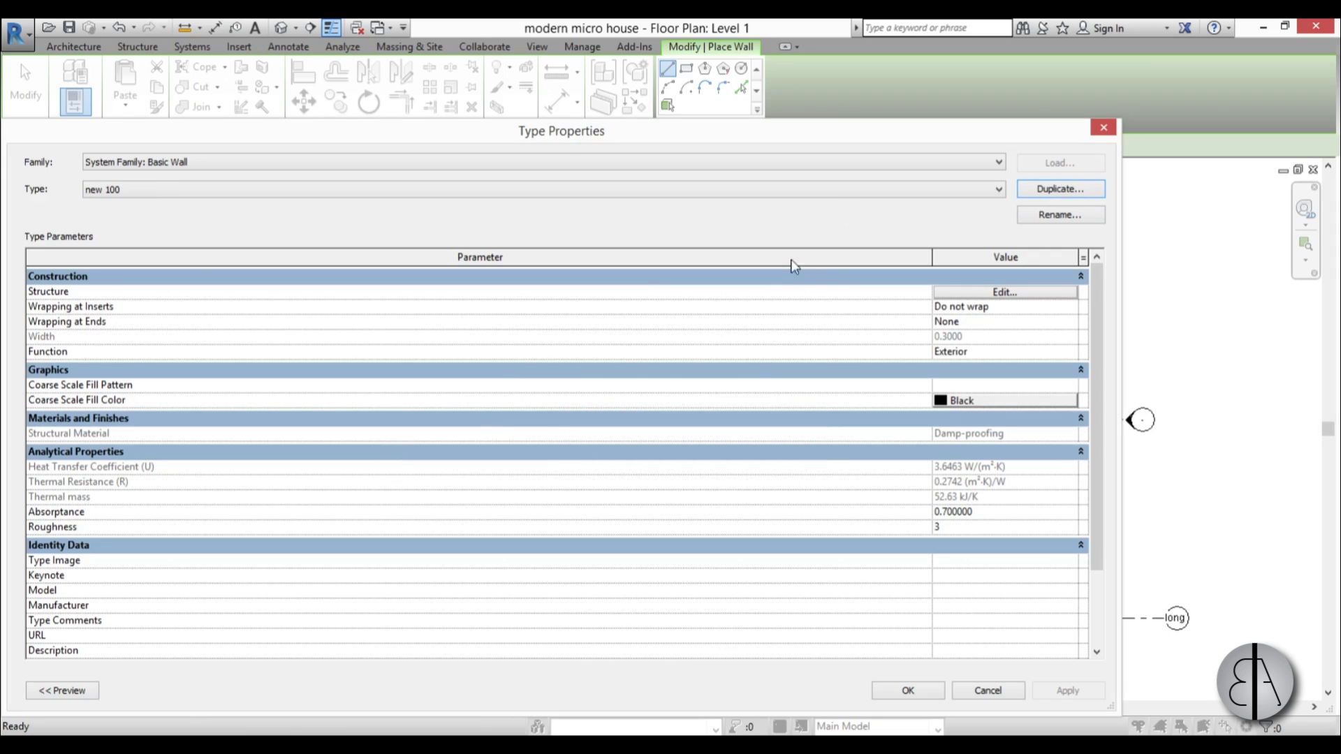
- Delete the Gypsum Wall Board layer from the "new 100" wall type's structure
{"action": "left_click", "coordinate": [951, 293]}
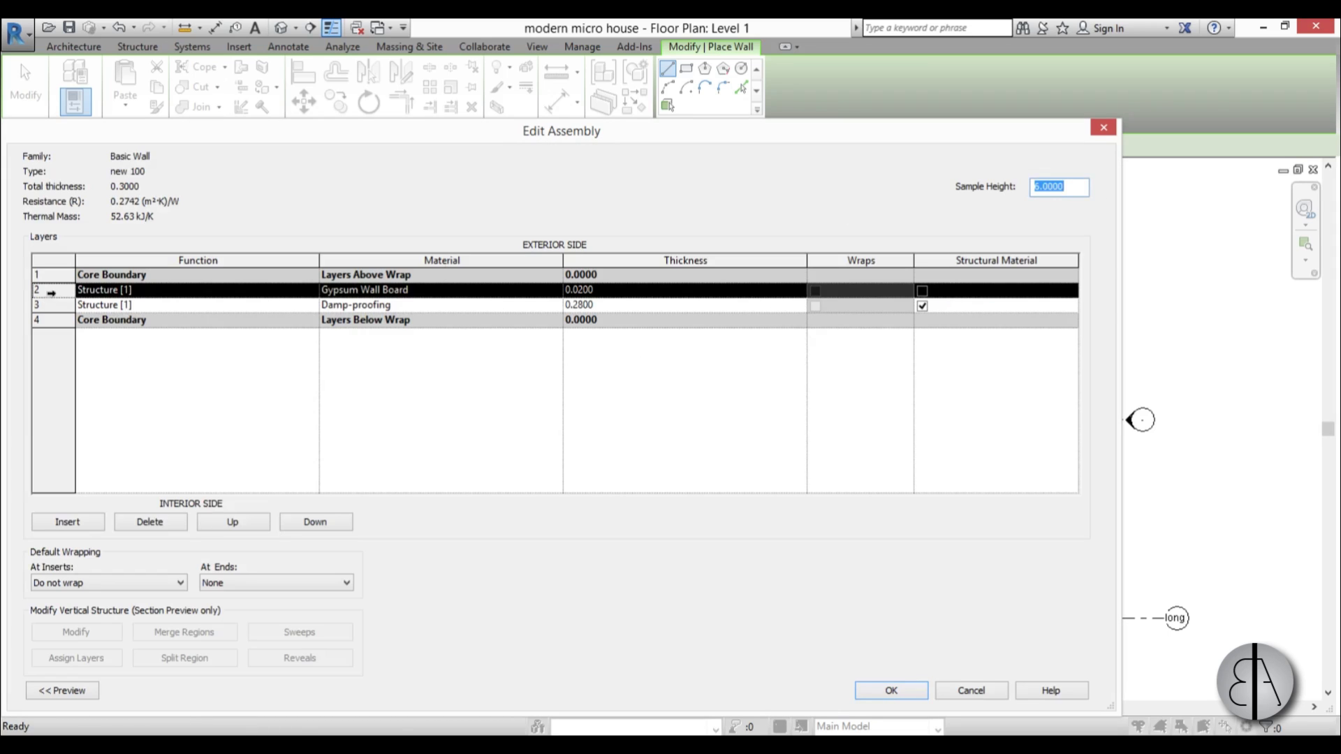
{"action": "left_click", "coordinate": [42, 296]}
{"action": "left_click", "coordinate": [149, 520]}
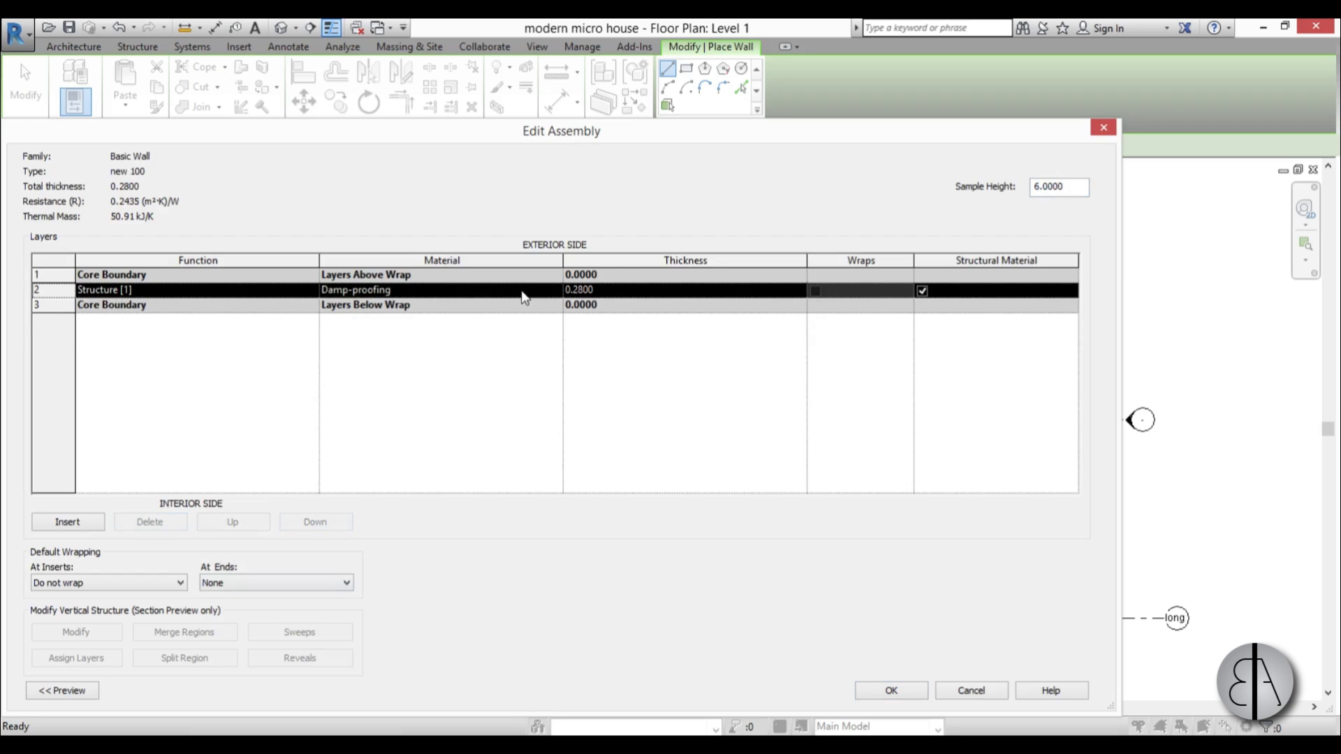
- Set the remaining structure layer's material to Default and its thickness to 0.1 m, and accept the wall type
{"action": "left_click", "coordinate": [551, 292]}
{"action": "left_click", "coordinate": [559, 290]}
{"action": "left_click", "coordinate": [274, 200]}
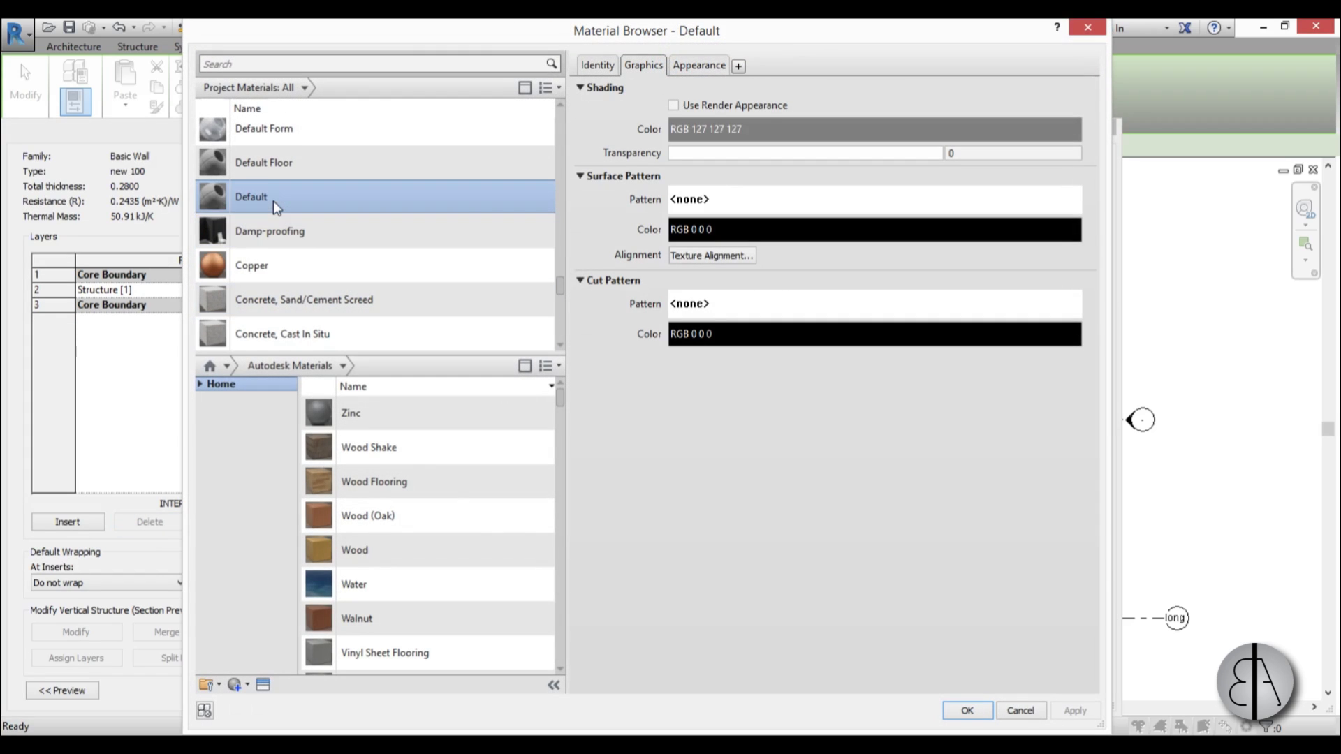
{"action": "left_click", "coordinate": [967, 710]}
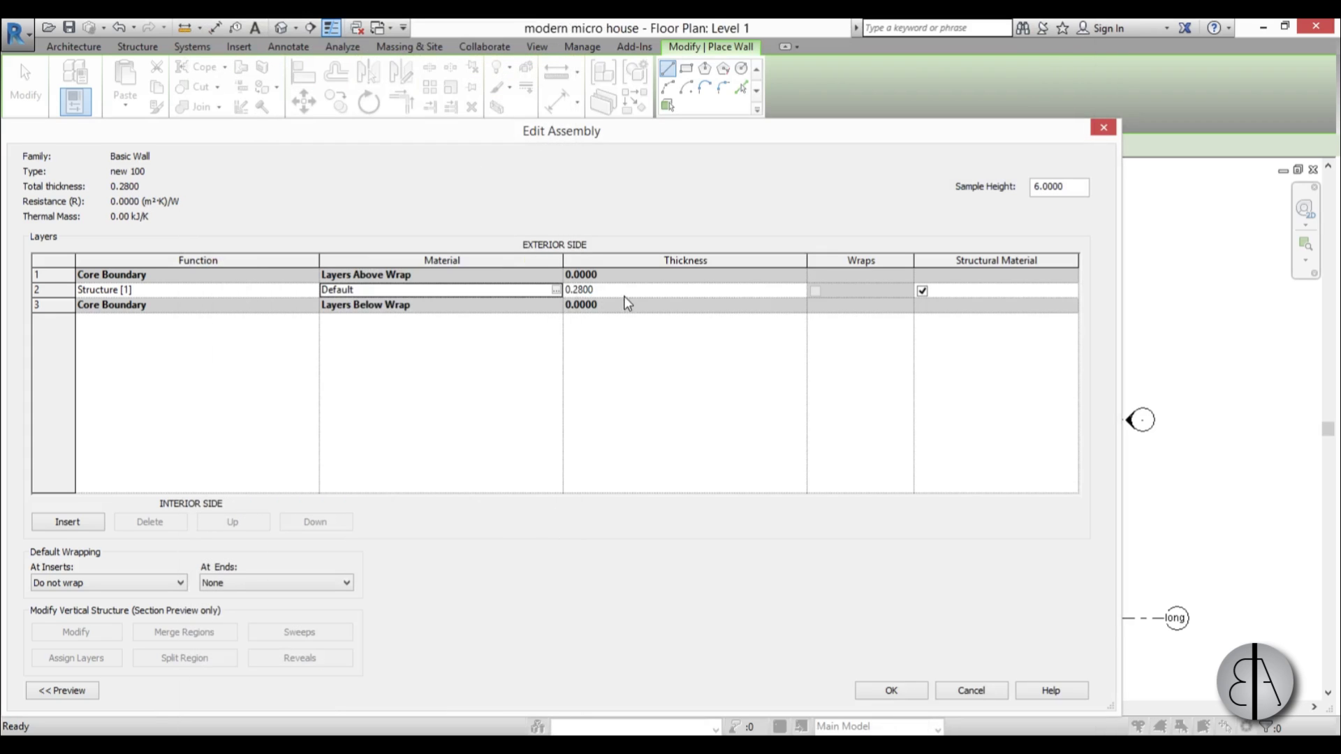
{"action": "left_click", "coordinate": [624, 293]}
{"action": "key", "text": "BackSpace"}
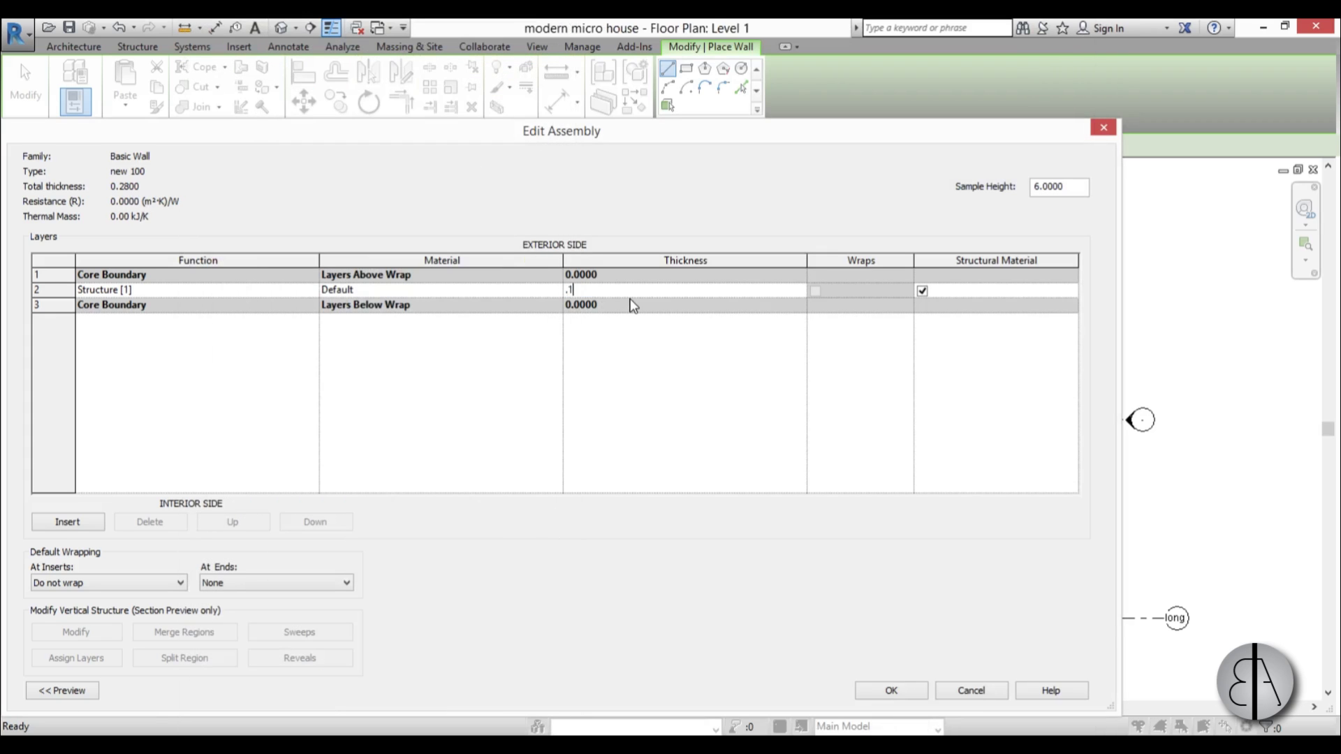
{"action": "key", "text": "Tab"}
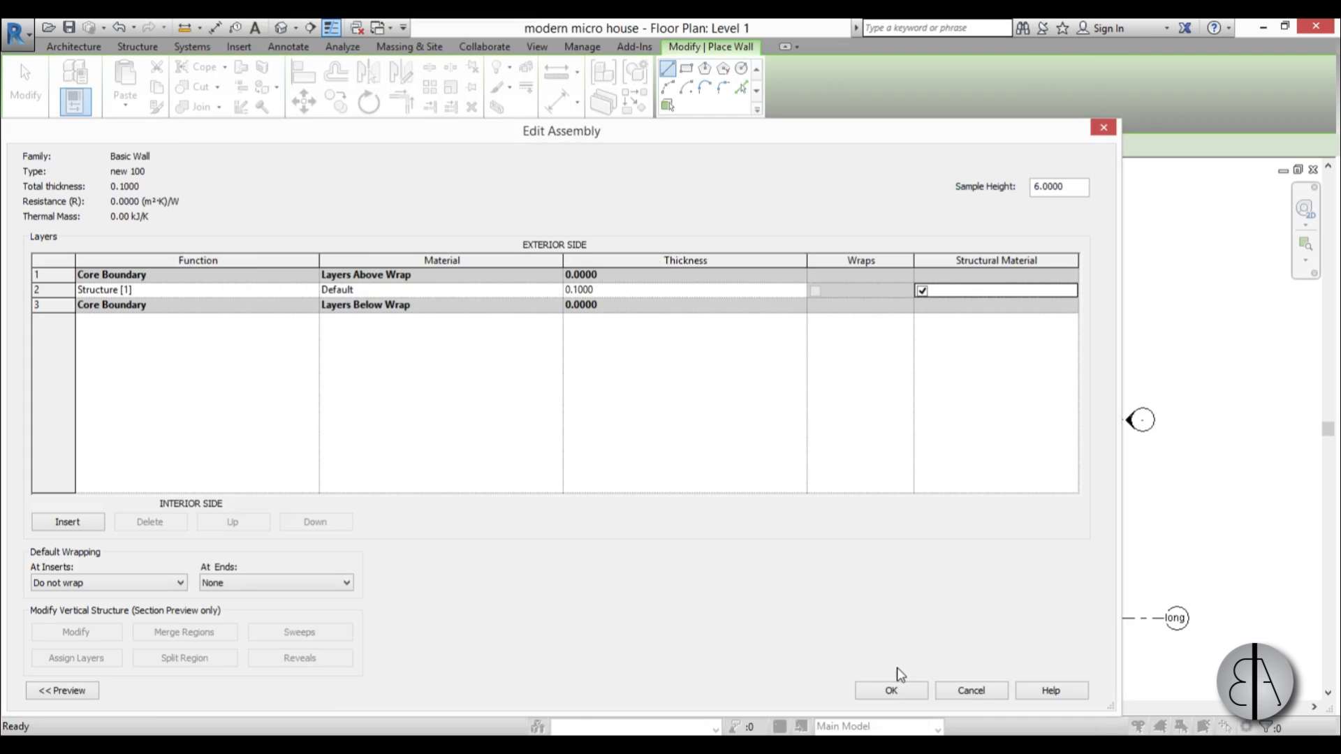
{"action": "left_click", "coordinate": [892, 691]}
{"action": "left_click", "coordinate": [907, 692]}
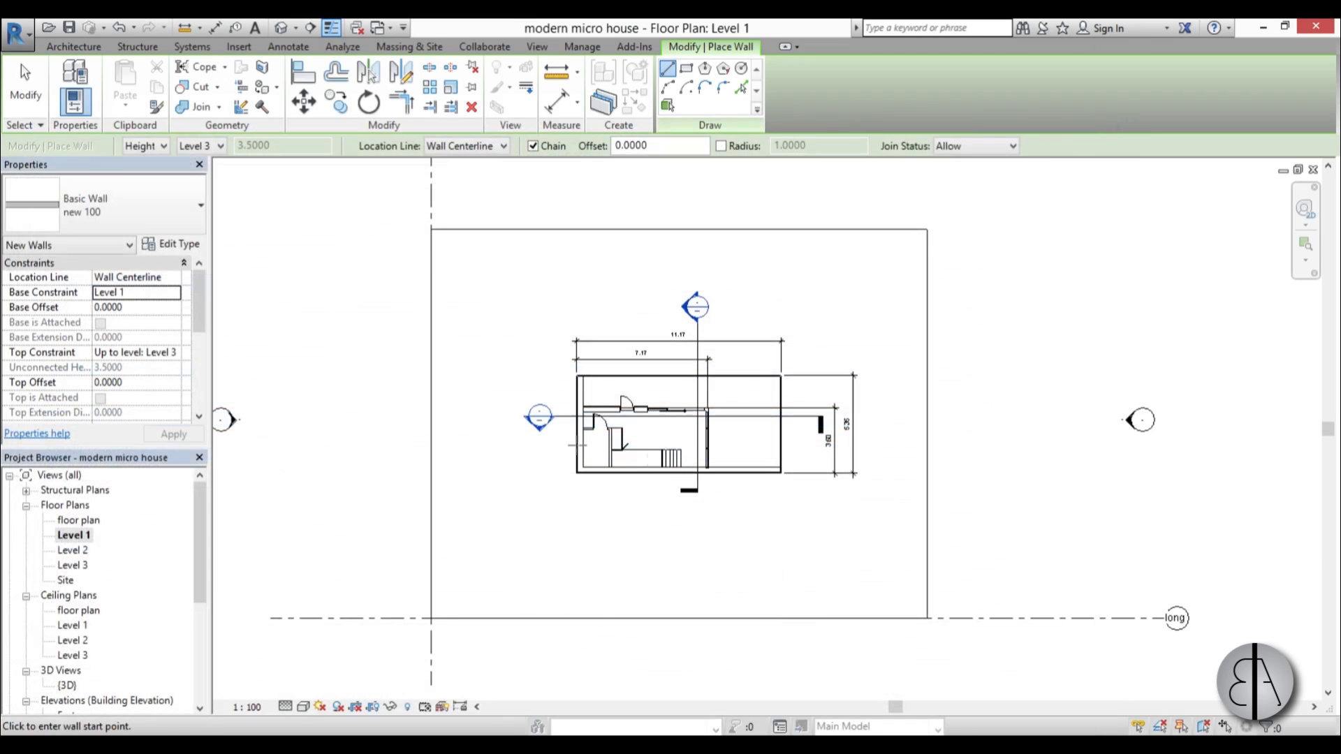
- Draw two chained walls just inside the floor's left and lower edges, the lower one about 24.2 m long
{"action": "left_click", "coordinate": [451, 246]}
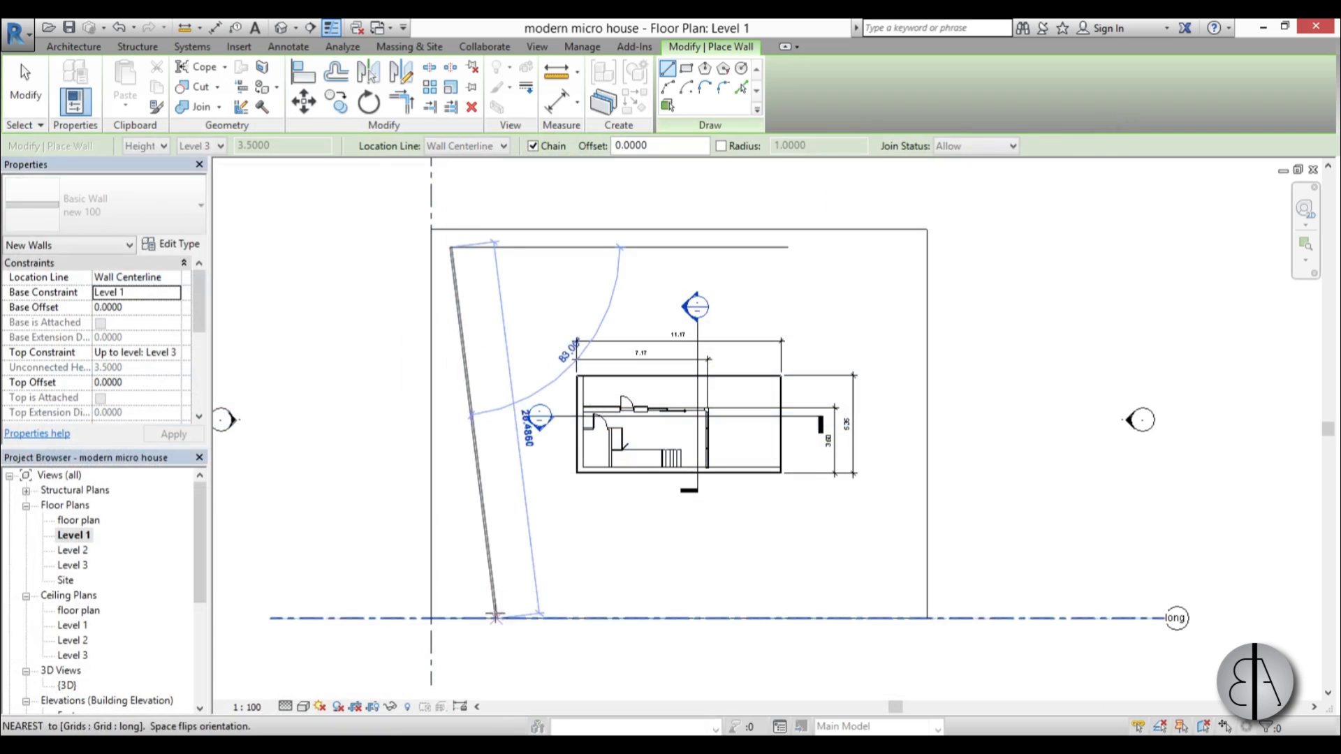
{"action": "left_click", "coordinate": [450, 599]}
{"action": "left_click", "coordinate": [883, 599]}
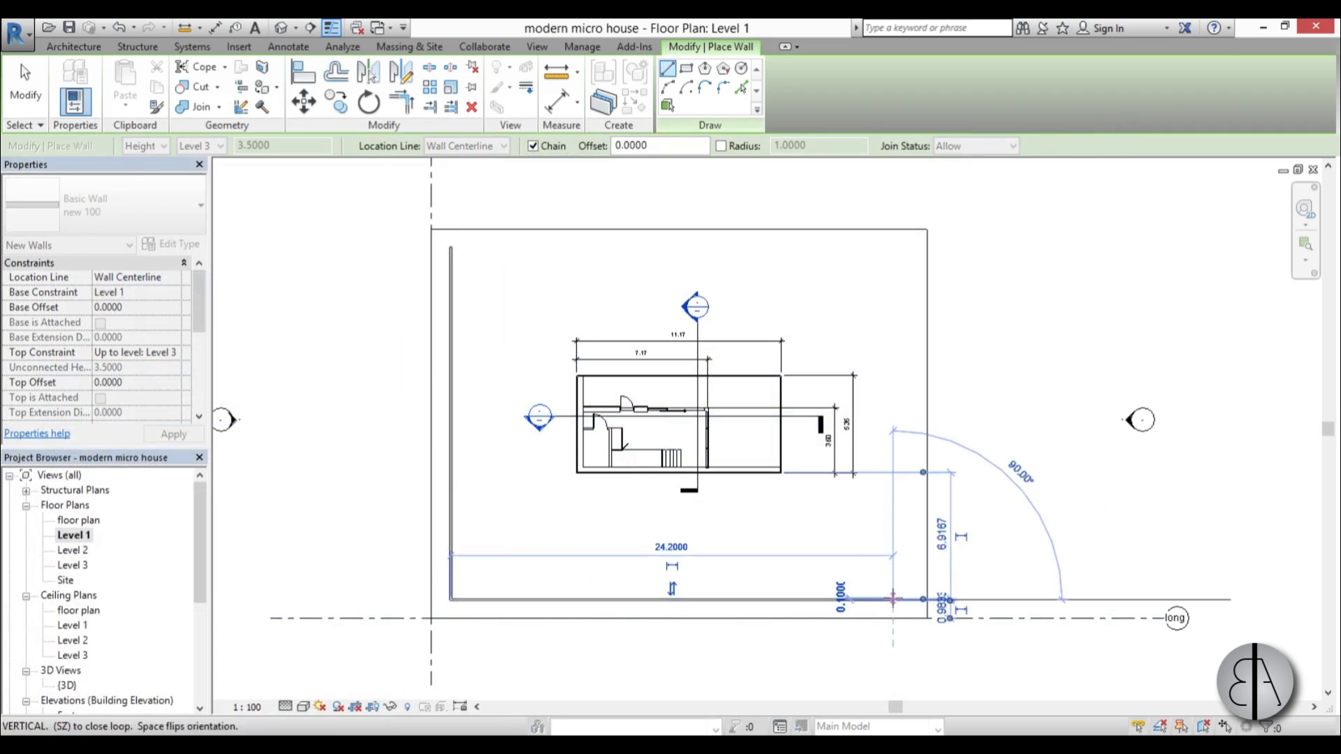
{"action": "key", "text": "Escape"}
{"action": "key", "text": "Escape"}
- Align the lower wall's free end to the floor's right edge and the wall itself to the "long" grid line
{"action": "middle_click_drag", "start_coordinate": [972, 590], "coordinate": [898, 551]}
{"action": "key", "text": "a"}
{"action": "key", "text": "l"}
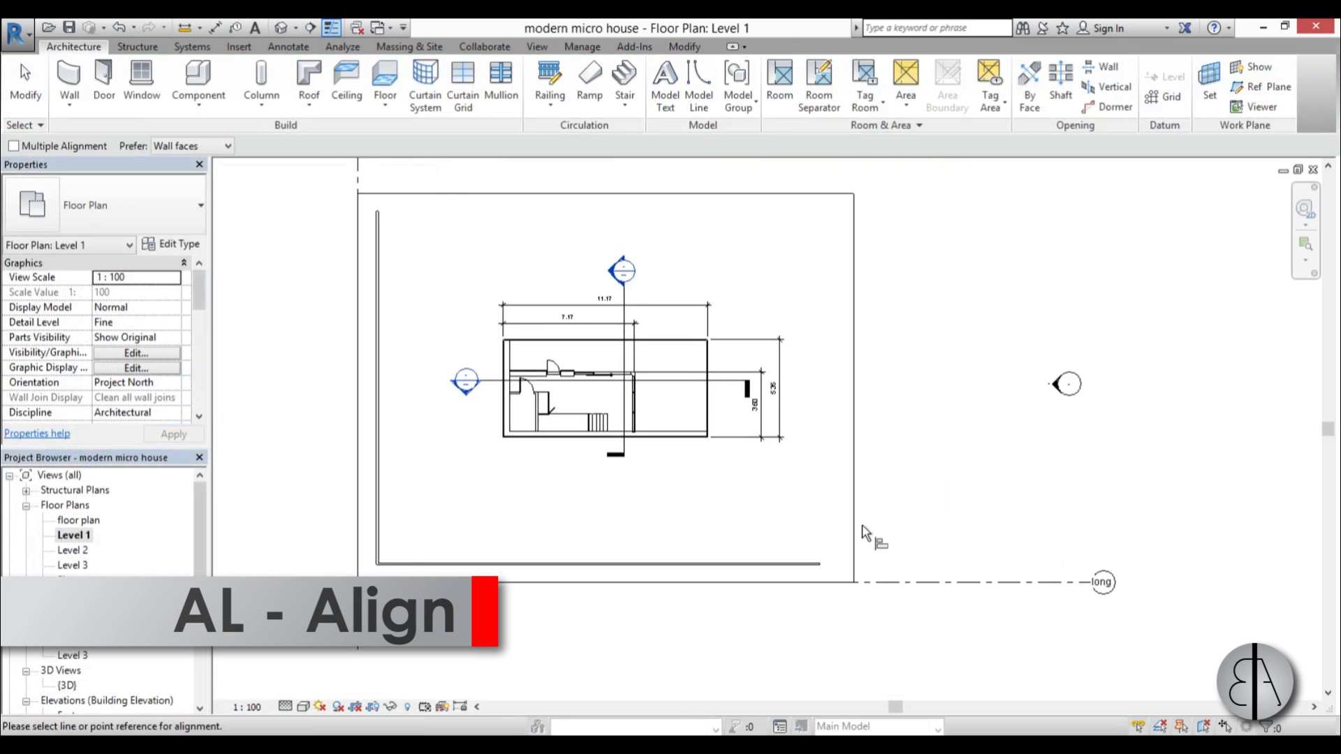
{"action": "left_click", "coordinate": [855, 527]}
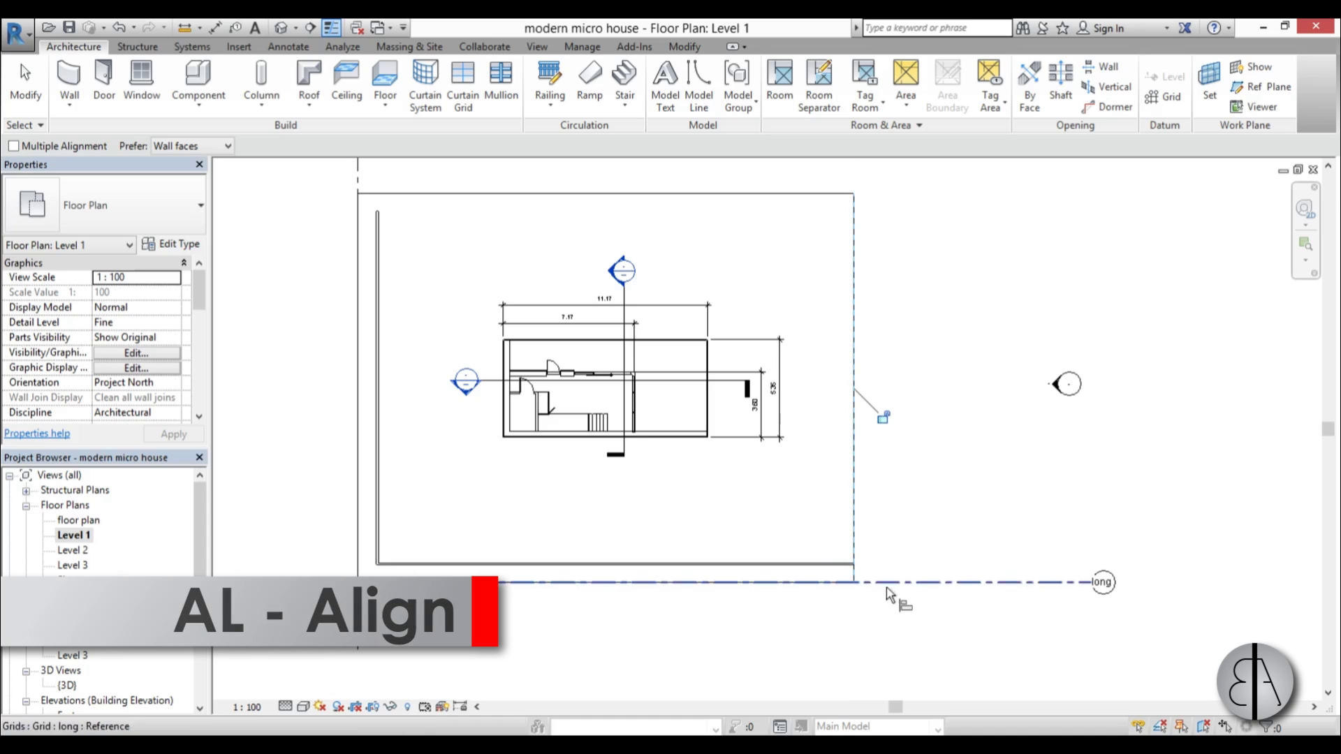
{"action": "left_click", "coordinate": [838, 565]}
{"action": "scroll", "coordinate": [347, 605], "scroll_direction": "up", "scroll_amount": 2}
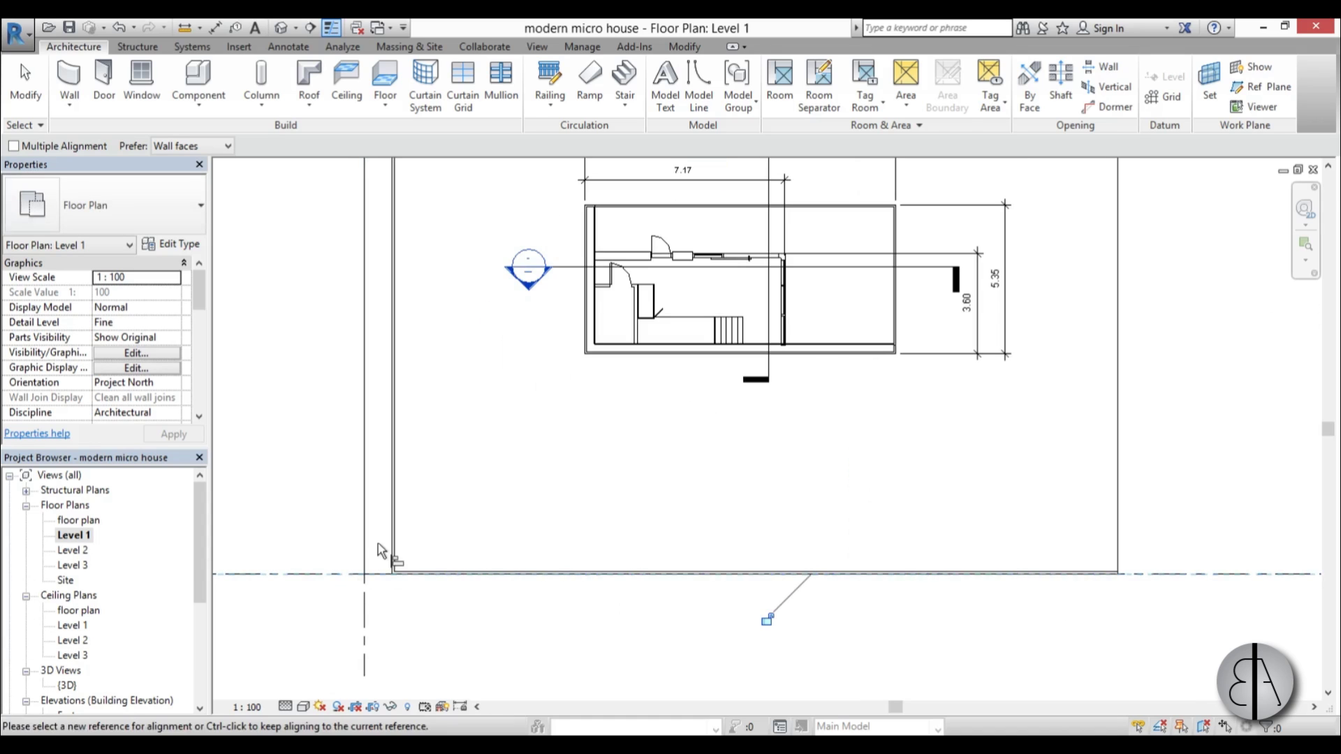
- Align the left wall to the "short" grid line and its upper end to the floor's top edge
{"action": "left_click", "coordinate": [364, 613]}
{"action": "left_click", "coordinate": [393, 563]}
{"action": "middle_click_drag", "start_coordinate": [497, 231], "coordinate": [542, 598]}
{"action": "scroll", "coordinate": [443, 373], "scroll_direction": "up", "scroll_amount": 2}
{"action": "left_click", "coordinate": [438, 321]}
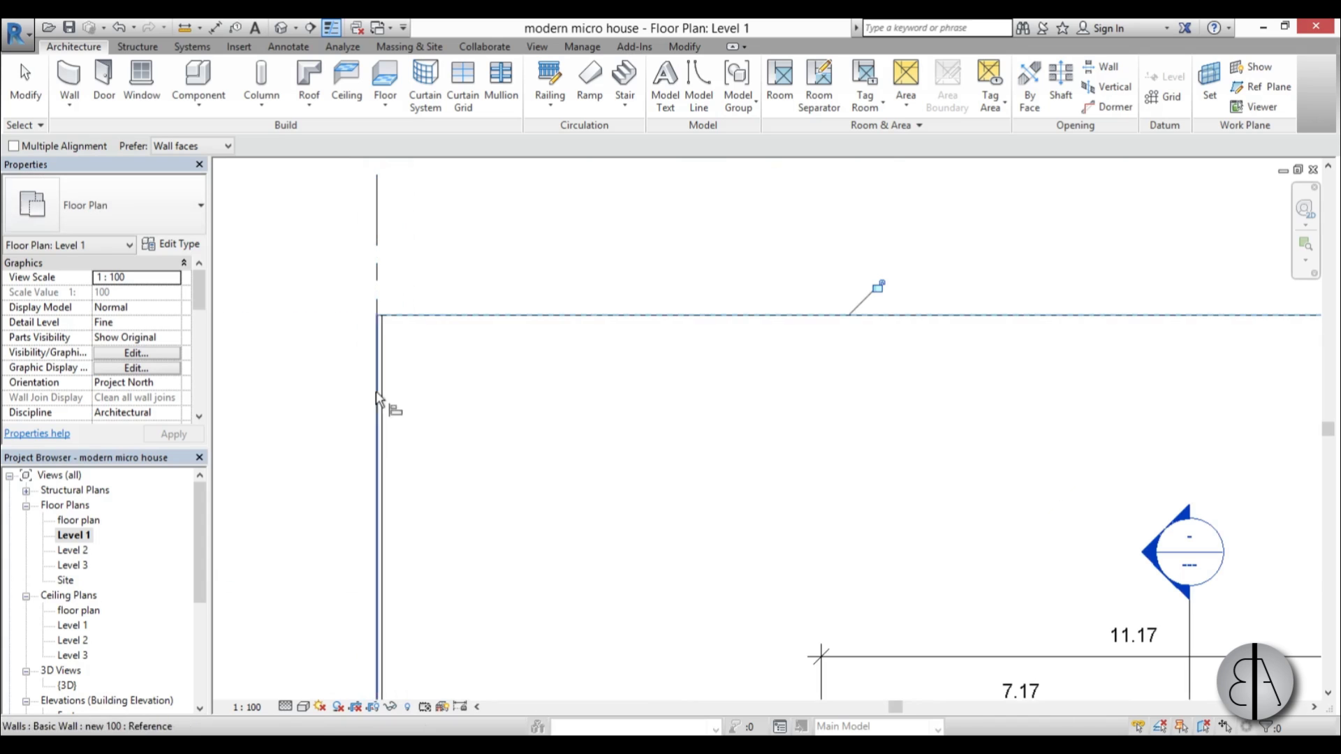
{"action": "scroll", "coordinate": [622, 365], "scroll_direction": "down", "scroll_amount": 4}
{"action": "key", "text": "Escape"}
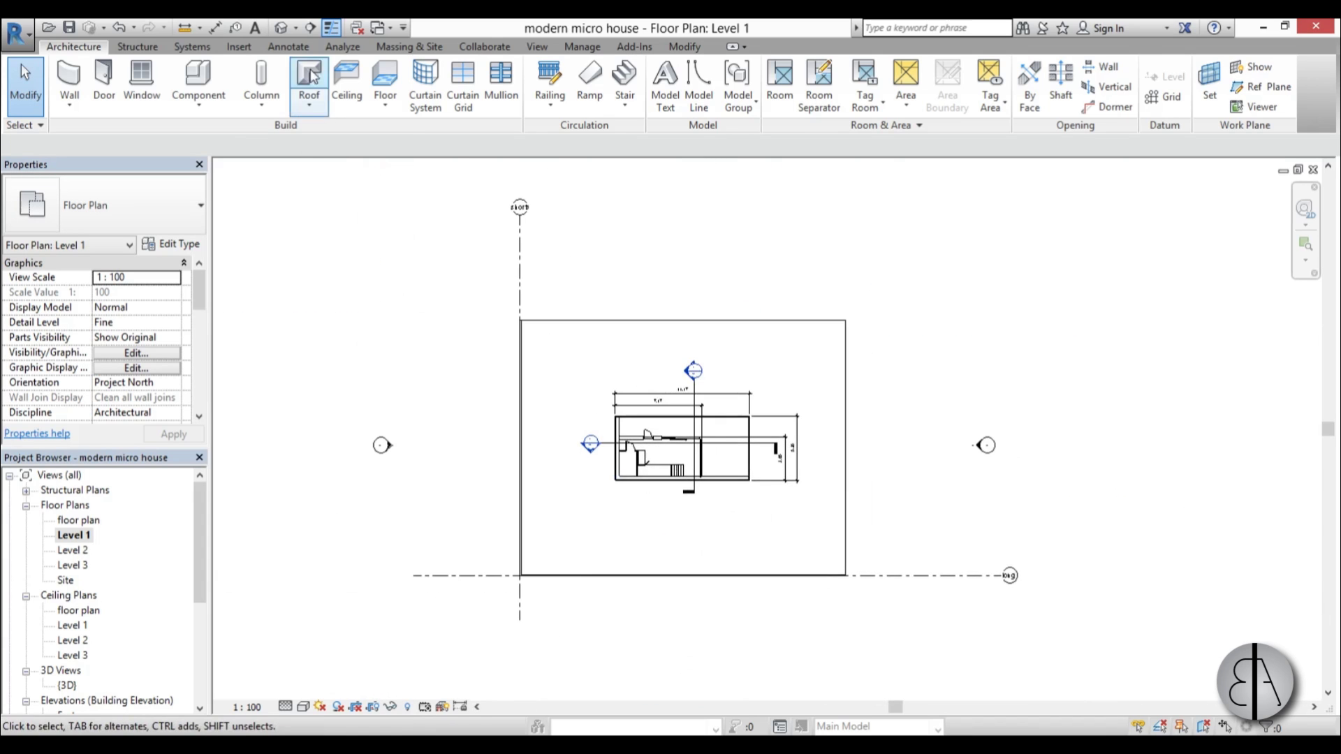
- Select both new walls in the 3D view and set their base constraint to the "floor plan" level
{"action": "left_click", "coordinate": [281, 27]}
{"action": "scroll", "coordinate": [787, 450], "scroll_direction": "down", "scroll_amount": 3}
{"action": "middle_click_drag", "start_coordinate": [827, 511], "coordinate": [814, 547], "text": "shift"}
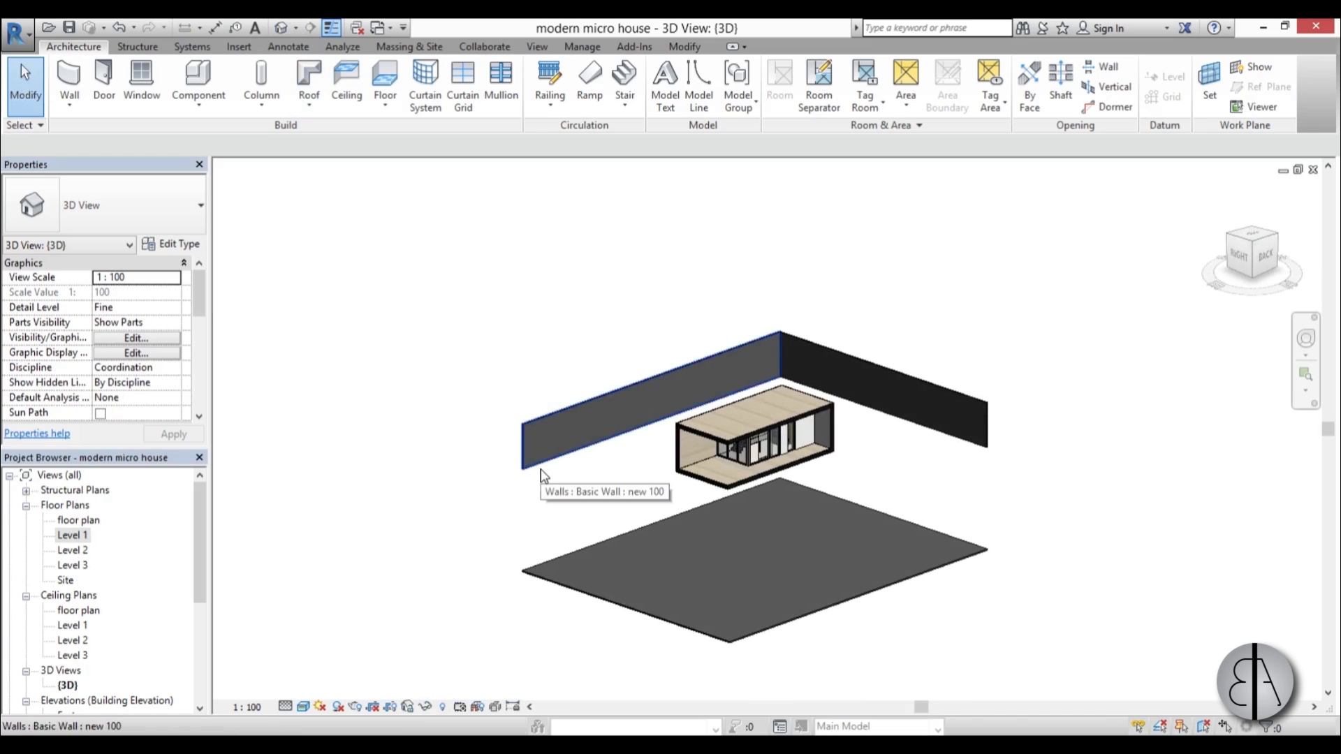
{"action": "left_click_drag", "start_coordinate": [853, 315], "coordinate": [678, 355]}
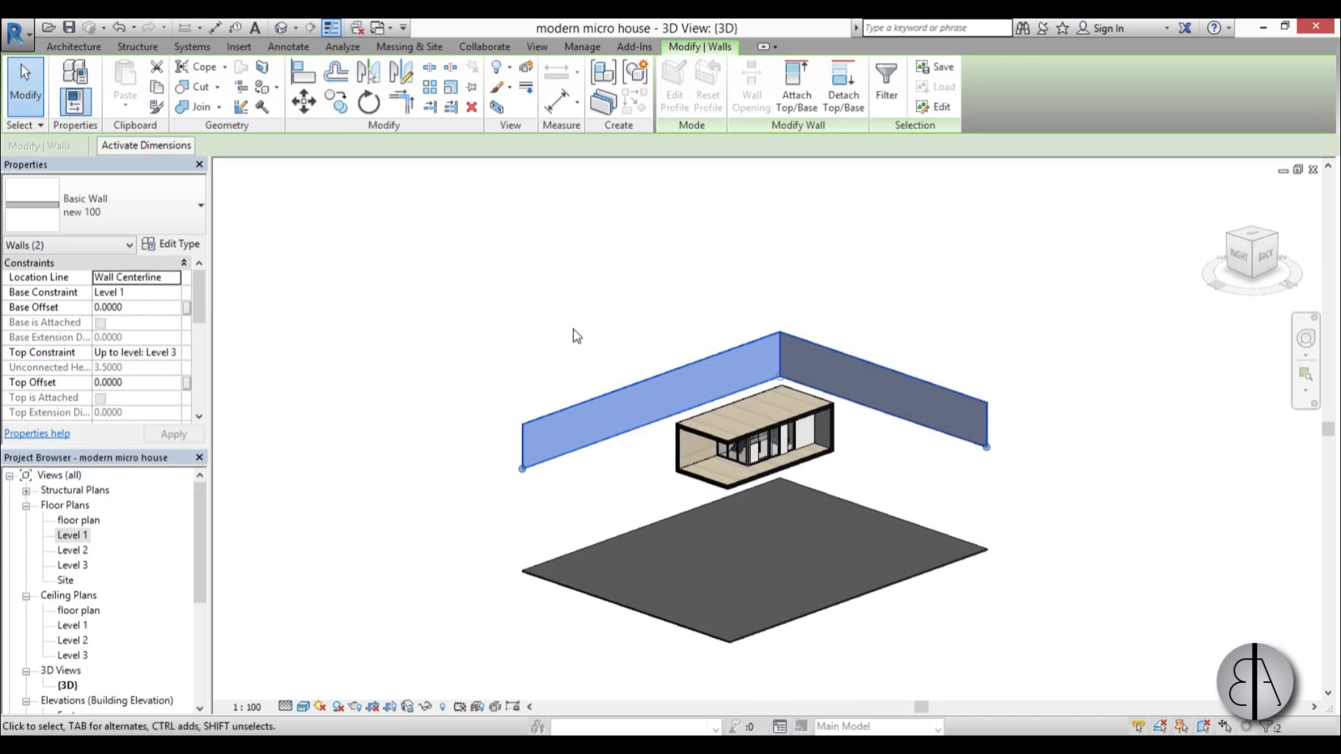
{"action": "left_click", "coordinate": [174, 293]}
{"action": "left_click", "coordinate": [162, 305]}
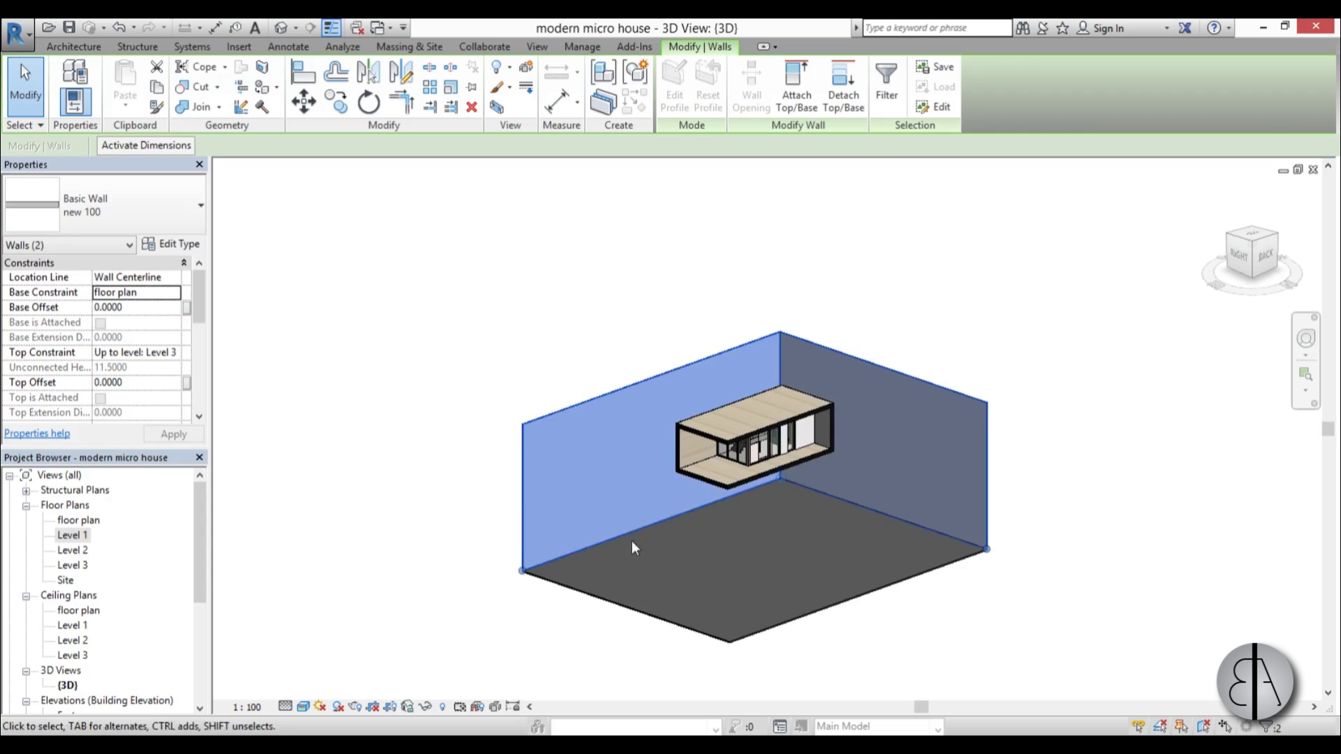
- Set both walls' top offset to 8 m and turn the 3D view to a corner isometric of the model
{"action": "scroll", "coordinate": [139, 329], "scroll_direction": "down", "scroll_amount": 3}
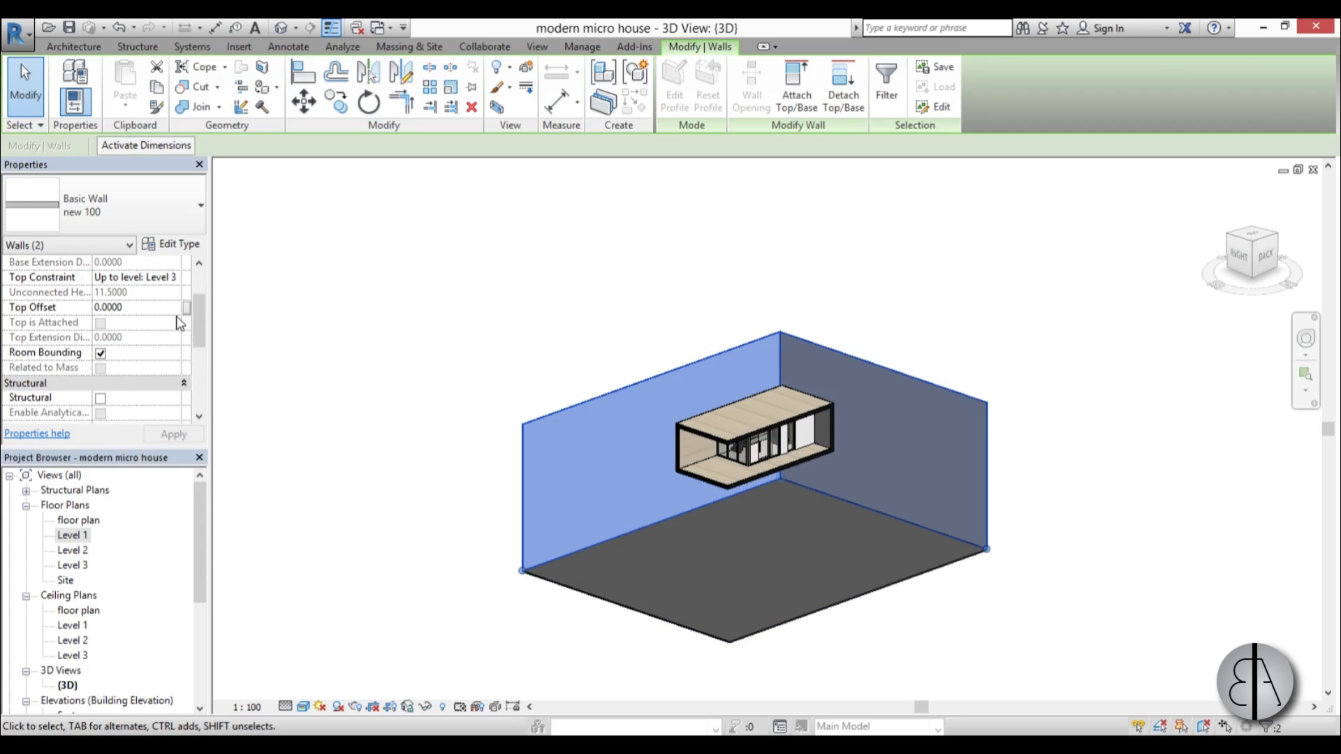
{"action": "left_click", "coordinate": [157, 309]}
{"action": "type", "text": "8"}
{"action": "key", "text": "Return"}
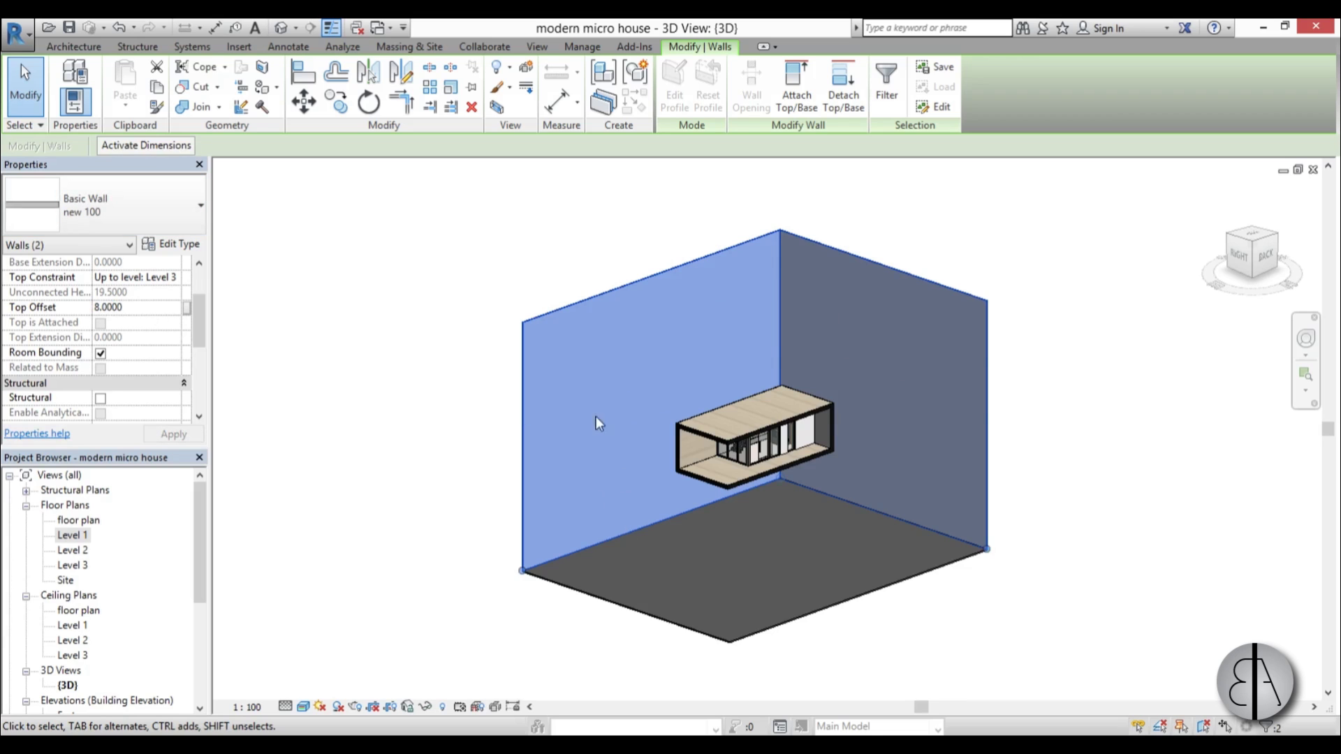
{"action": "left_click", "coordinate": [815, 526]}
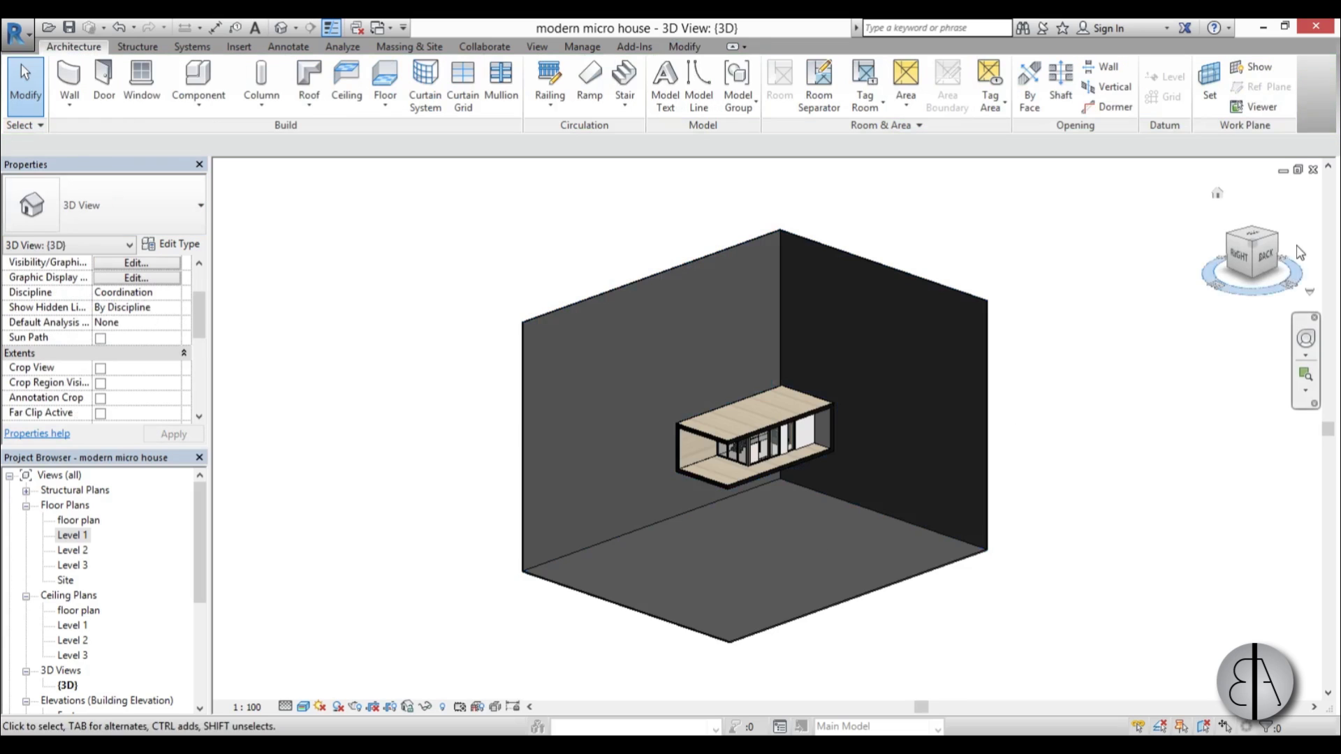
{"action": "left_click", "coordinate": [1251, 245]}
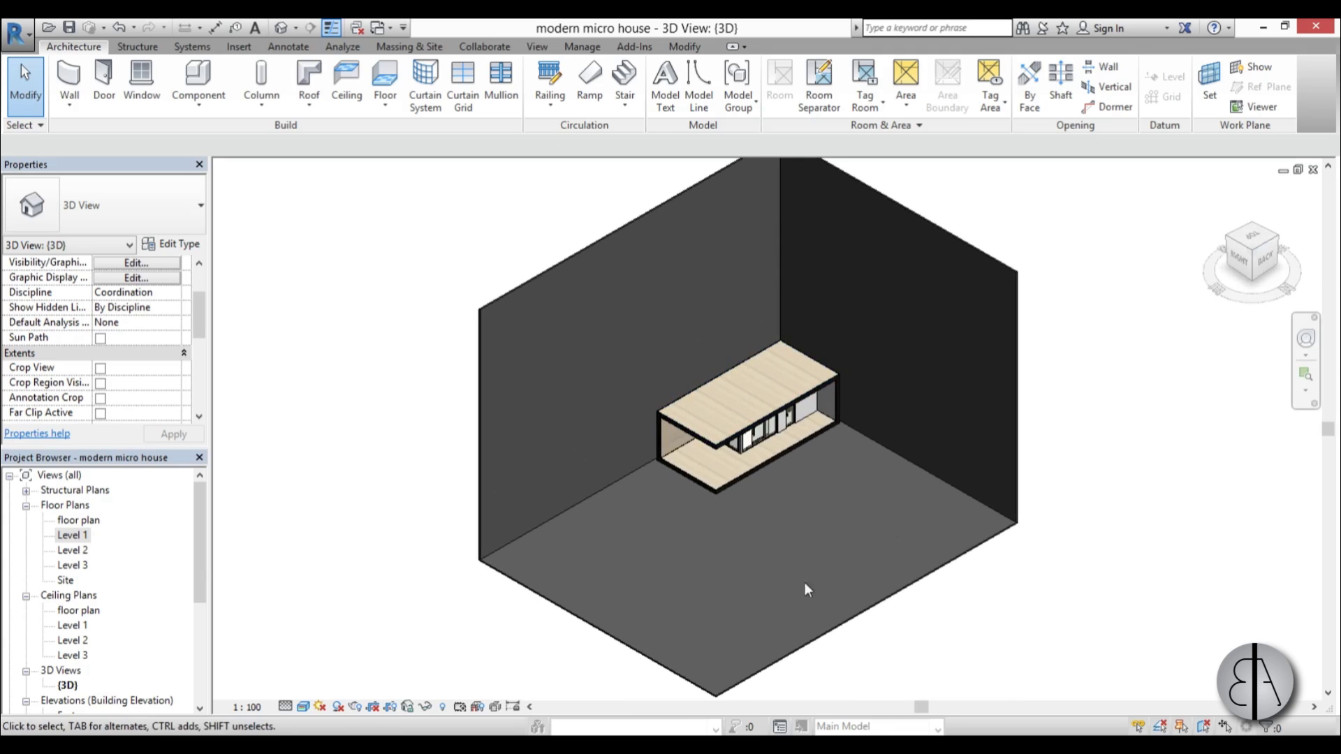
{"action": "mouse_move", "coordinate": [813, 528]}
{"action": "middle_mouse_down"}
{"action": "mouse_move", "coordinate": [781, 604]}
{"action": "mouse_move", "coordinate": [748, 600]}
{"action": "mouse_move", "coordinate": [797, 546]}
{"action": "middle_mouse_up"}
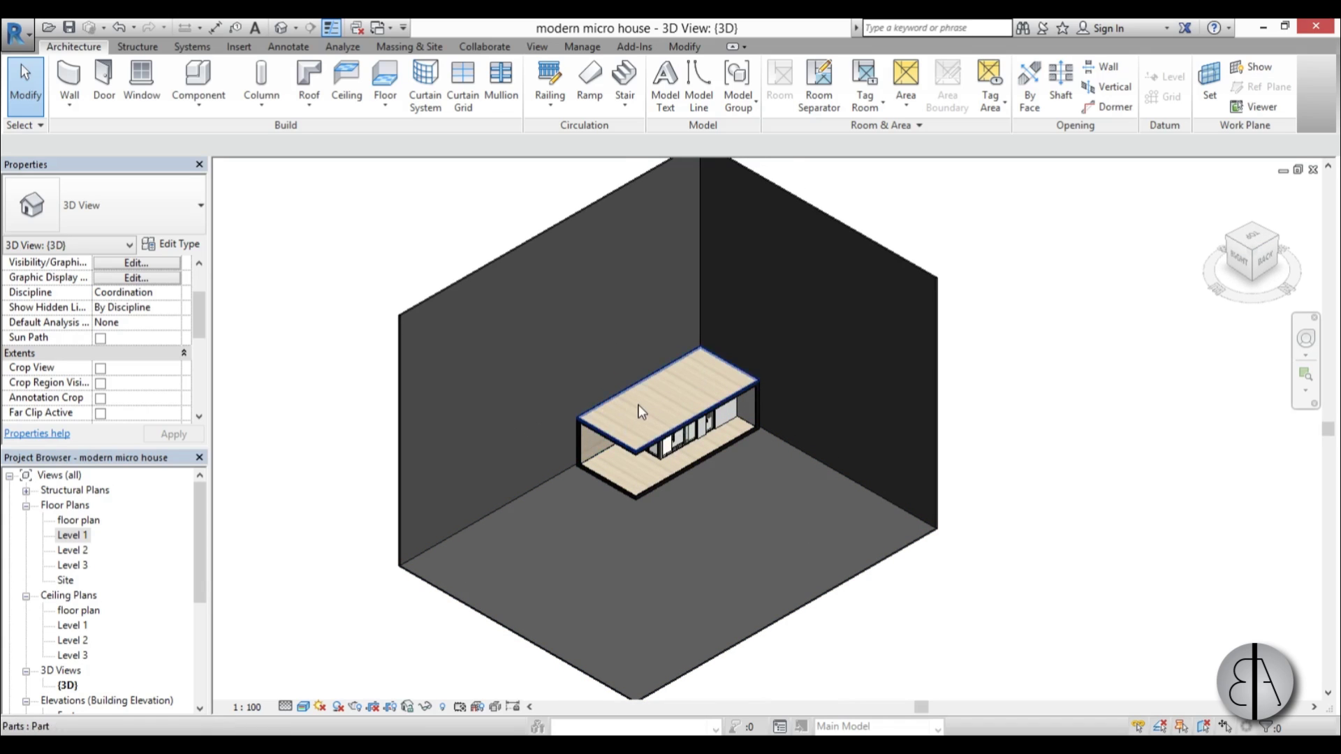
- Import the "floor plan" DWG into the Level 1 floor plan with black and white colors and millimeter import units
{"action": "double_click", "coordinate": [83, 540]}
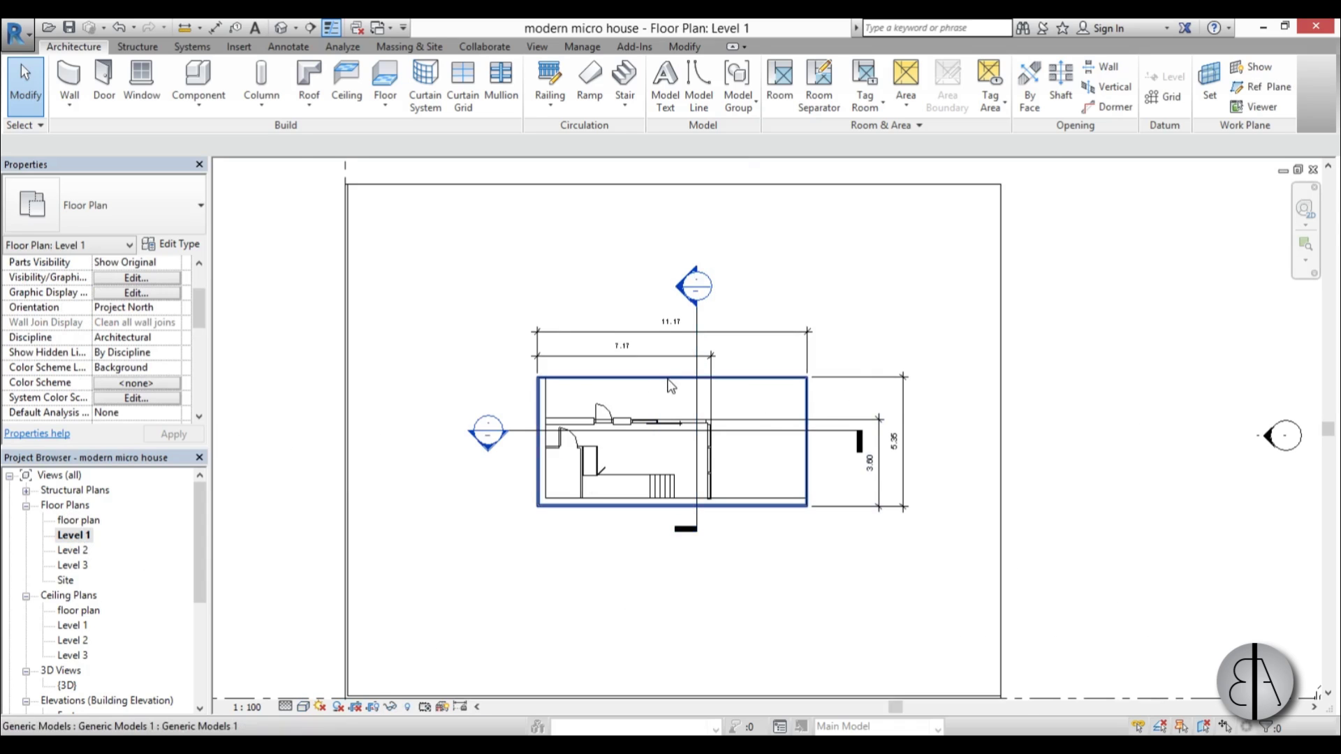
{"action": "scroll", "coordinate": [666, 388], "scroll_direction": "up", "scroll_amount": 1}
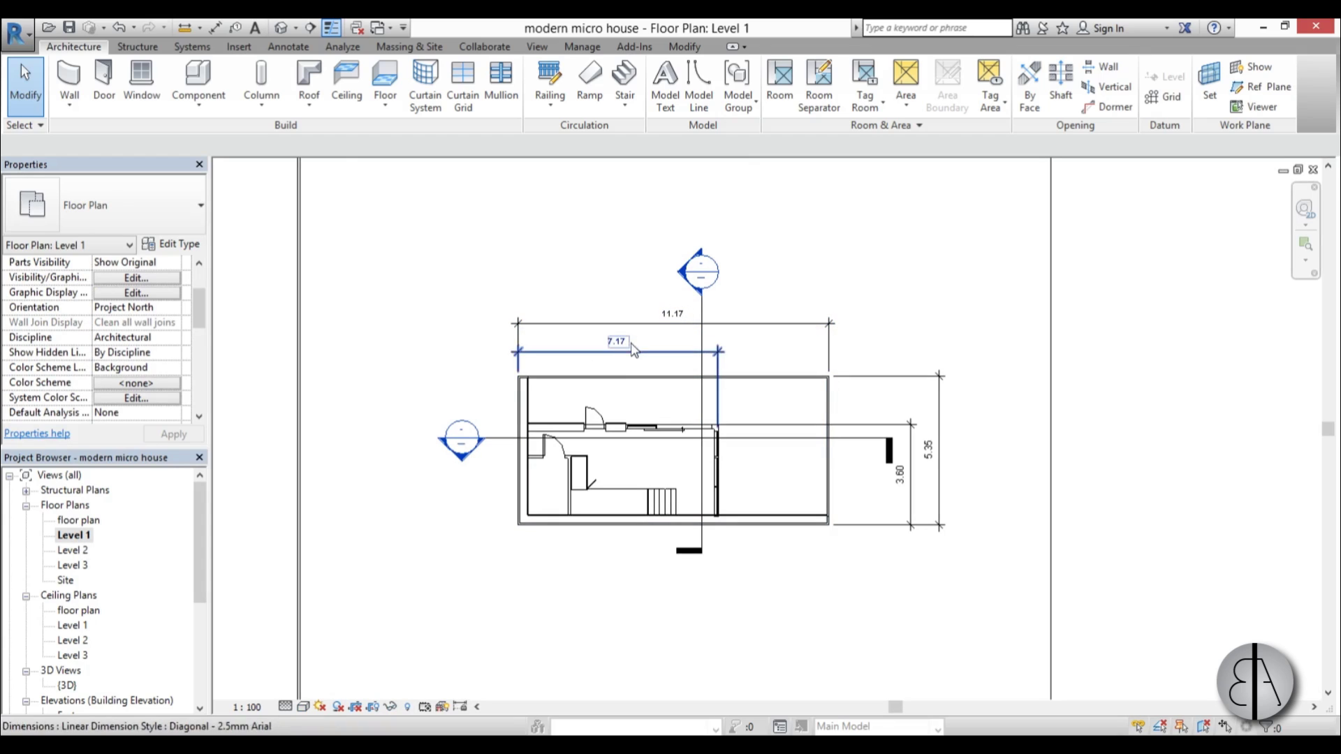
{"action": "left_click", "coordinate": [230, 45]}
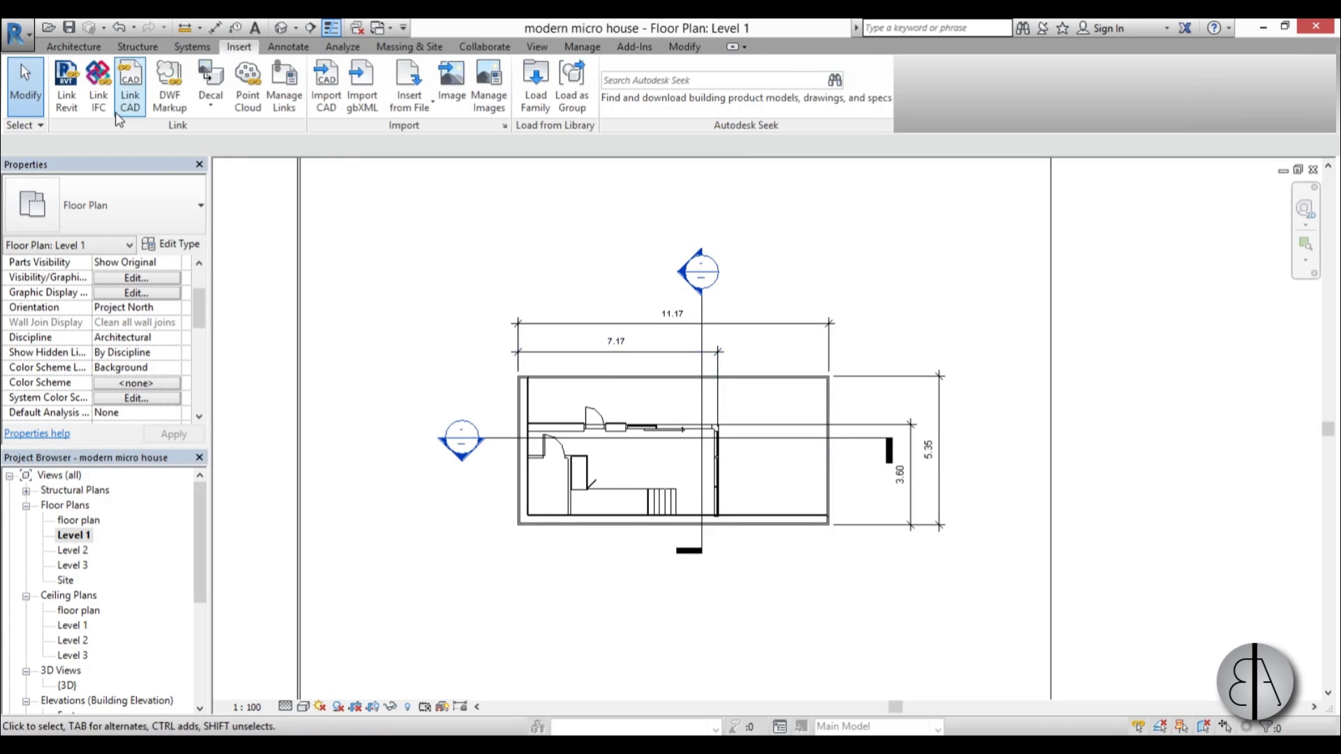
{"action": "left_click", "coordinate": [326, 97]}
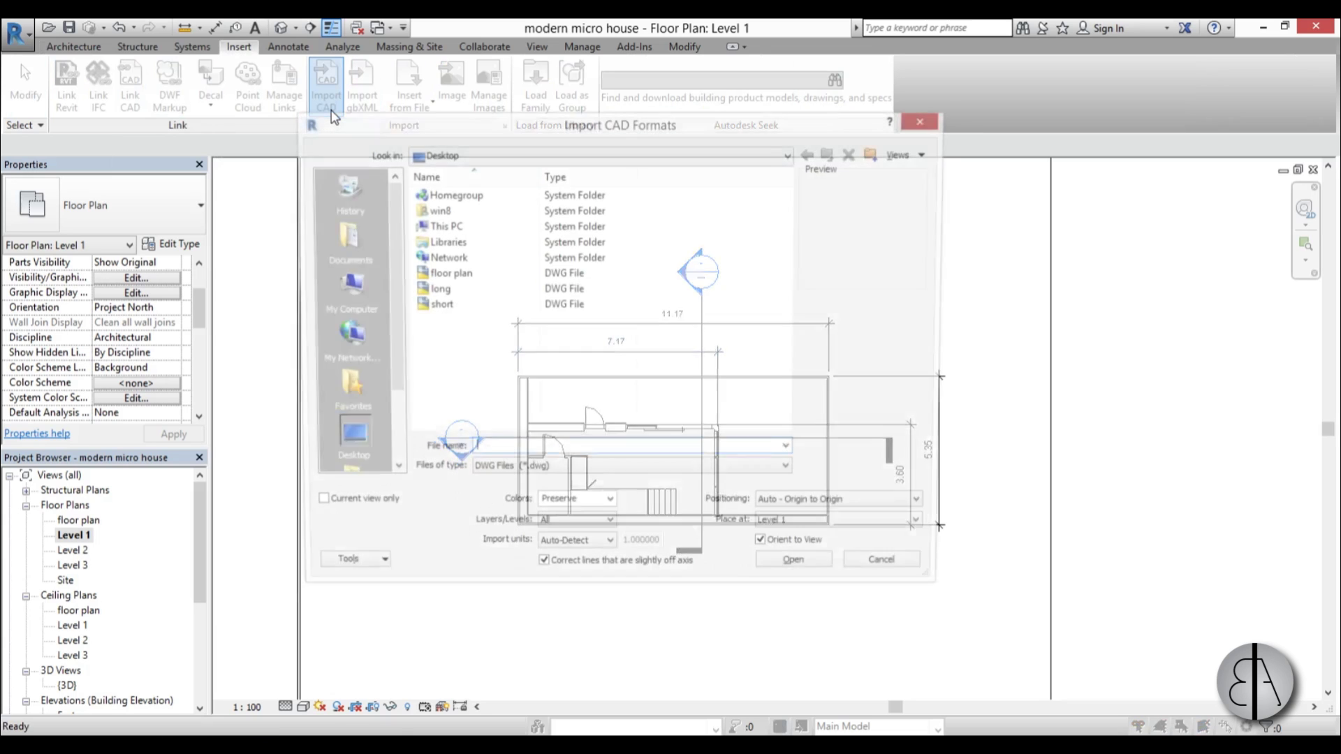
{"action": "left_click", "coordinate": [448, 276]}
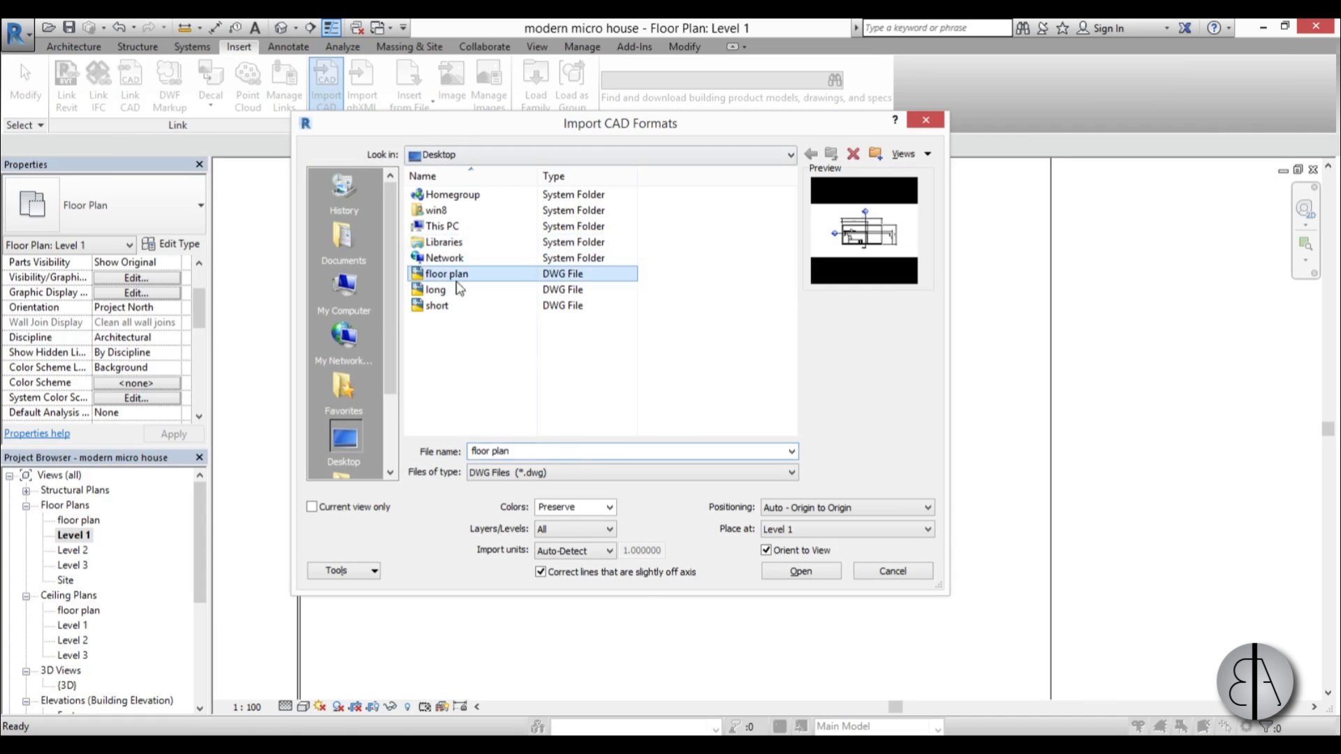
{"action": "left_click", "coordinate": [556, 509]}
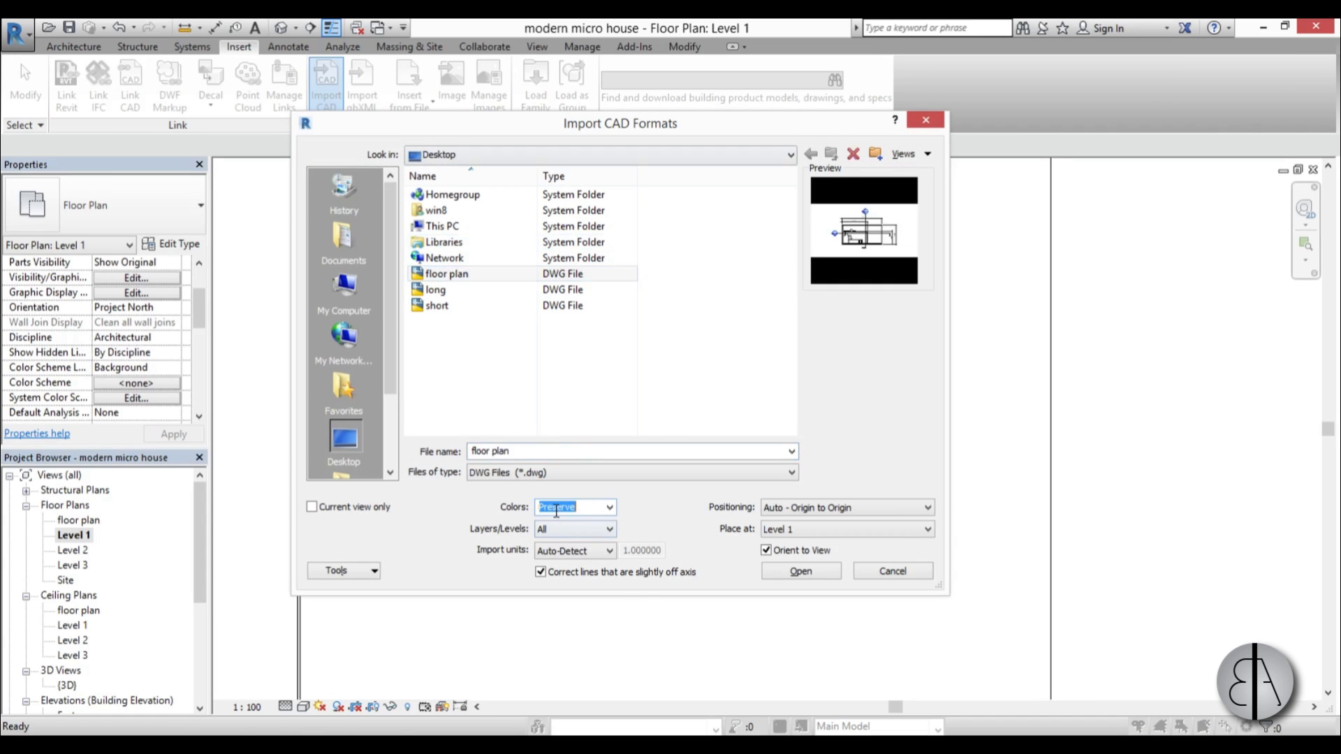
{"action": "left_click", "coordinate": [611, 508]}
{"action": "left_click", "coordinate": [569, 547]}
{"action": "left_click", "coordinate": [581, 552]}
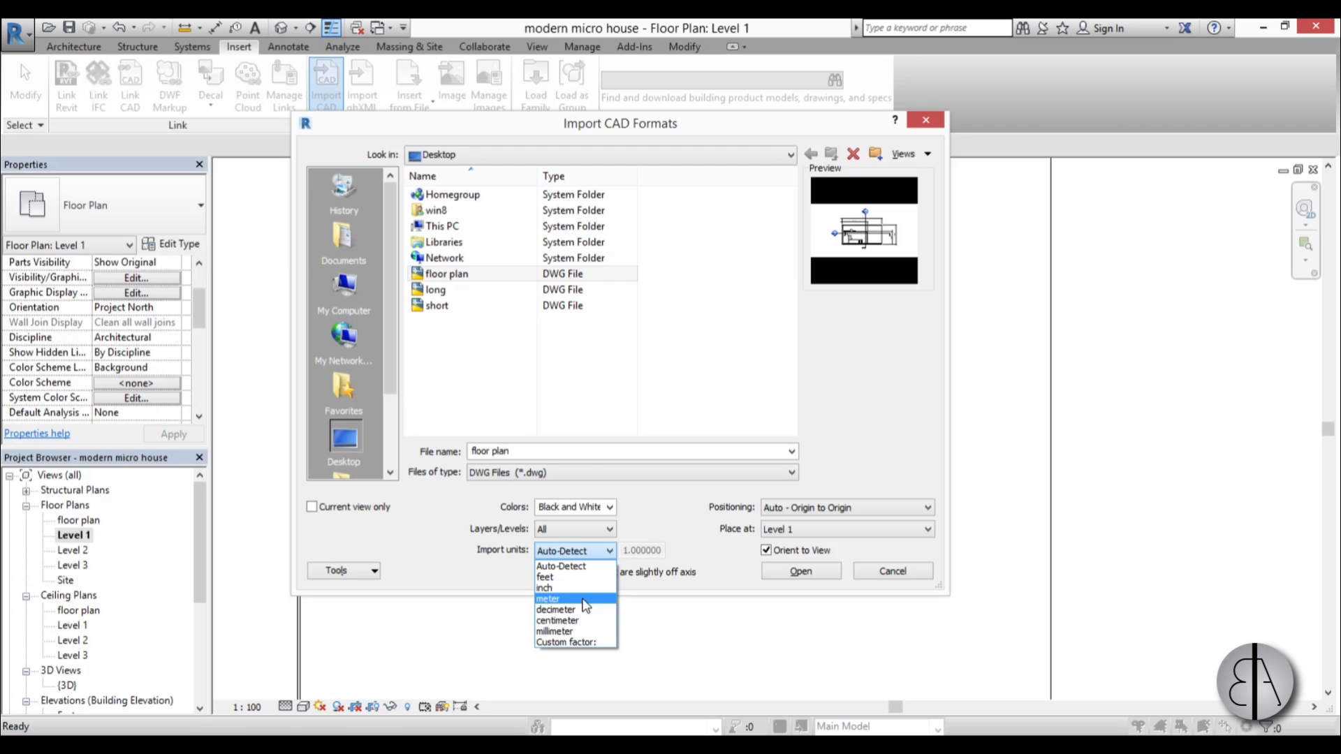
{"action": "left_click", "coordinate": [558, 631]}
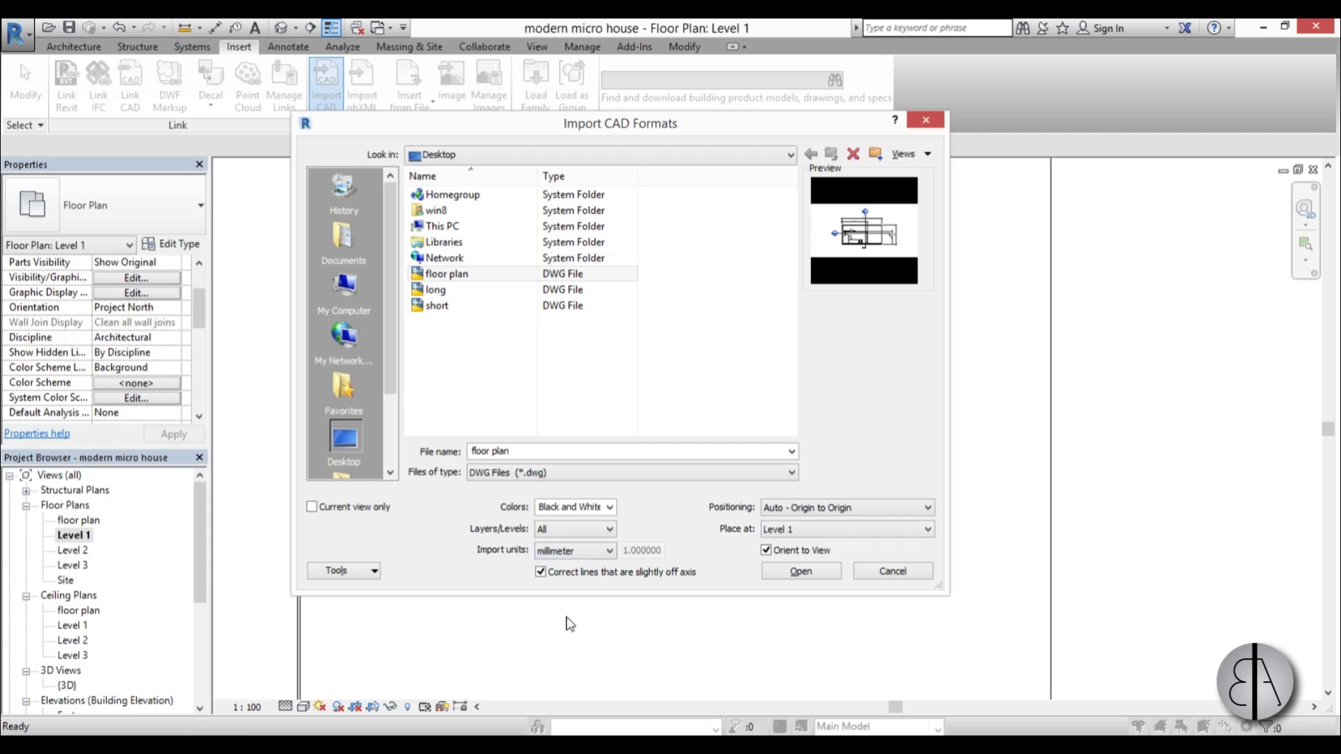
{"action": "left_click", "coordinate": [799, 572]}
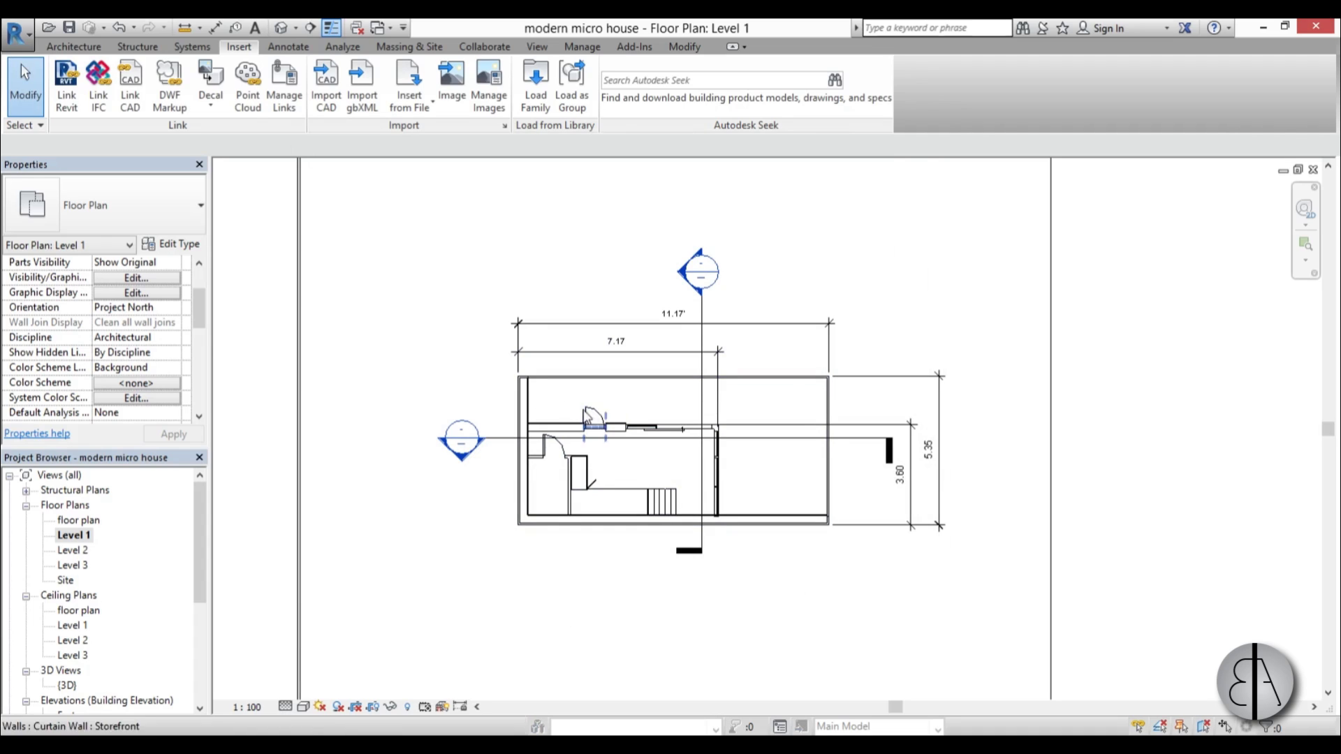
- Open the North elevation from the plan's elevation marker and import the "long" DWG, placed at the "floor plan" level
{"action": "scroll", "coordinate": [636, 300], "scroll_direction": "down", "scroll_amount": 4}
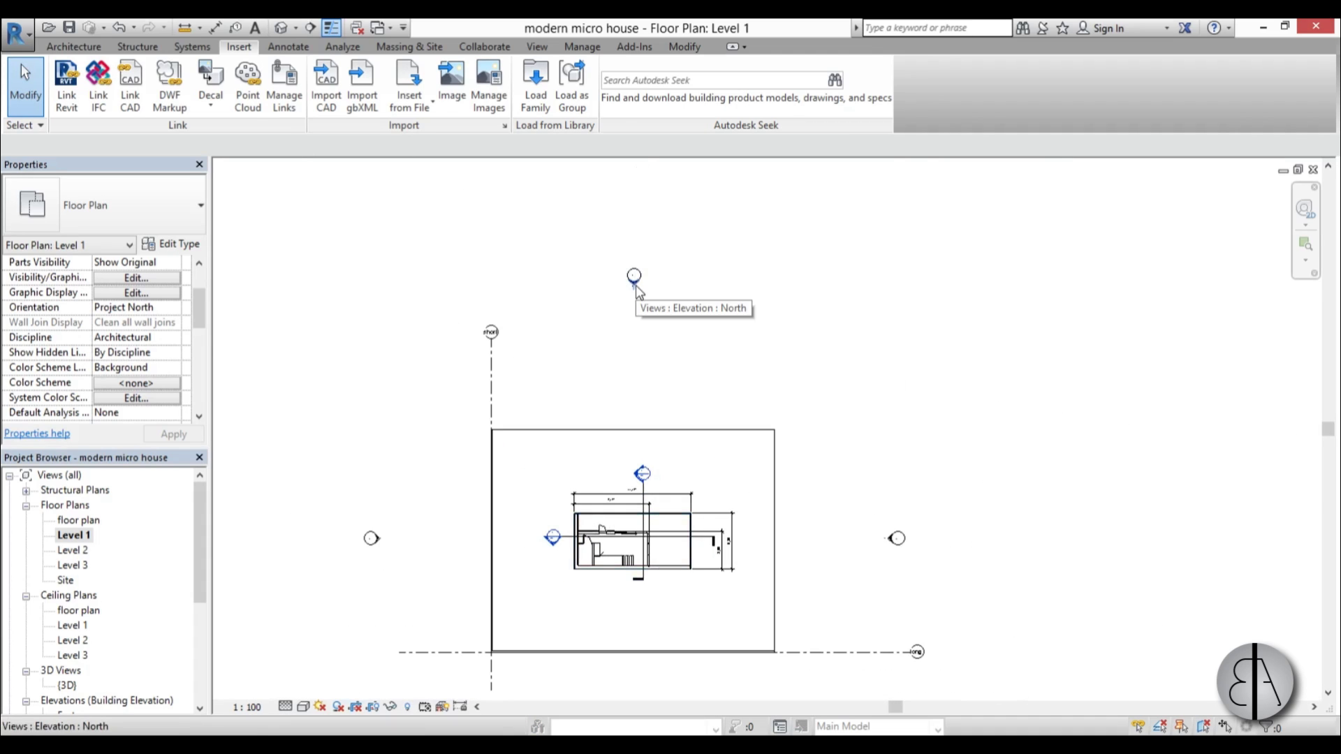
{"action": "double_click", "coordinate": [635, 285]}
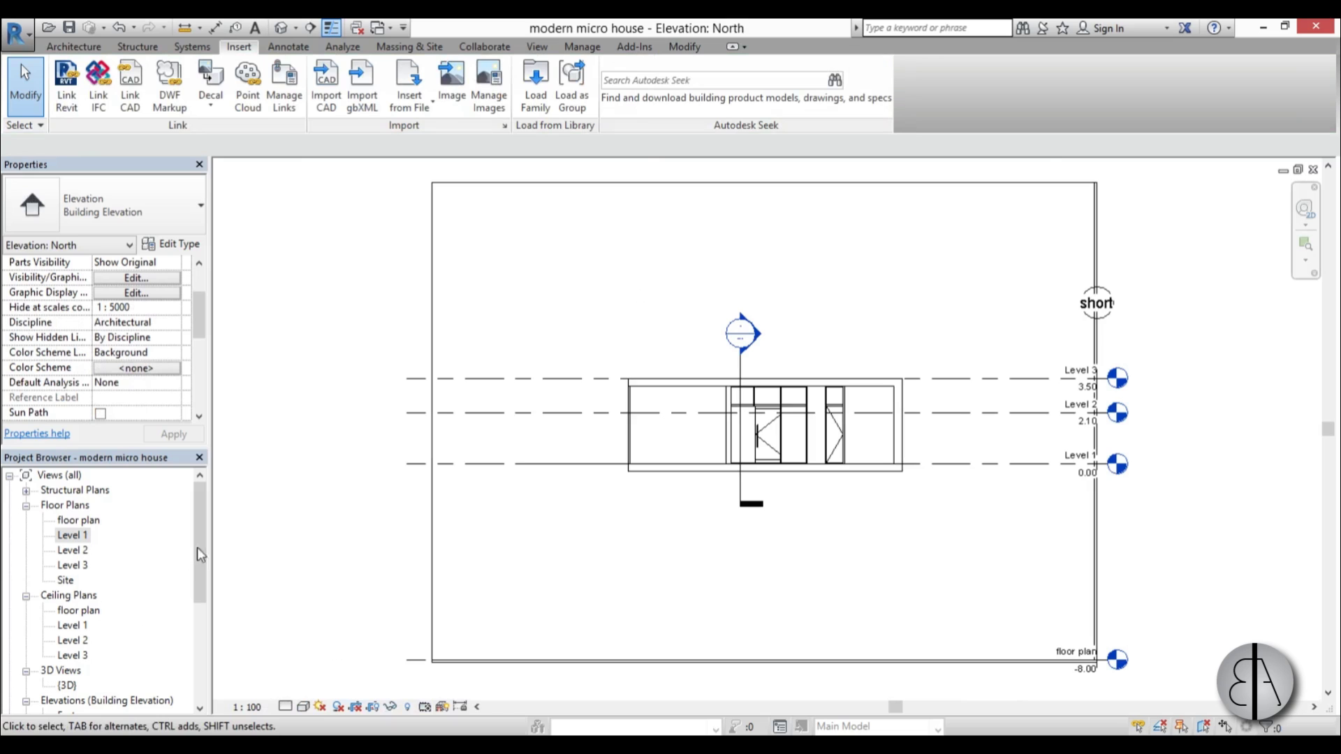
{"action": "scroll", "coordinate": [197, 554], "scroll_direction": "down", "scroll_amount": 3}
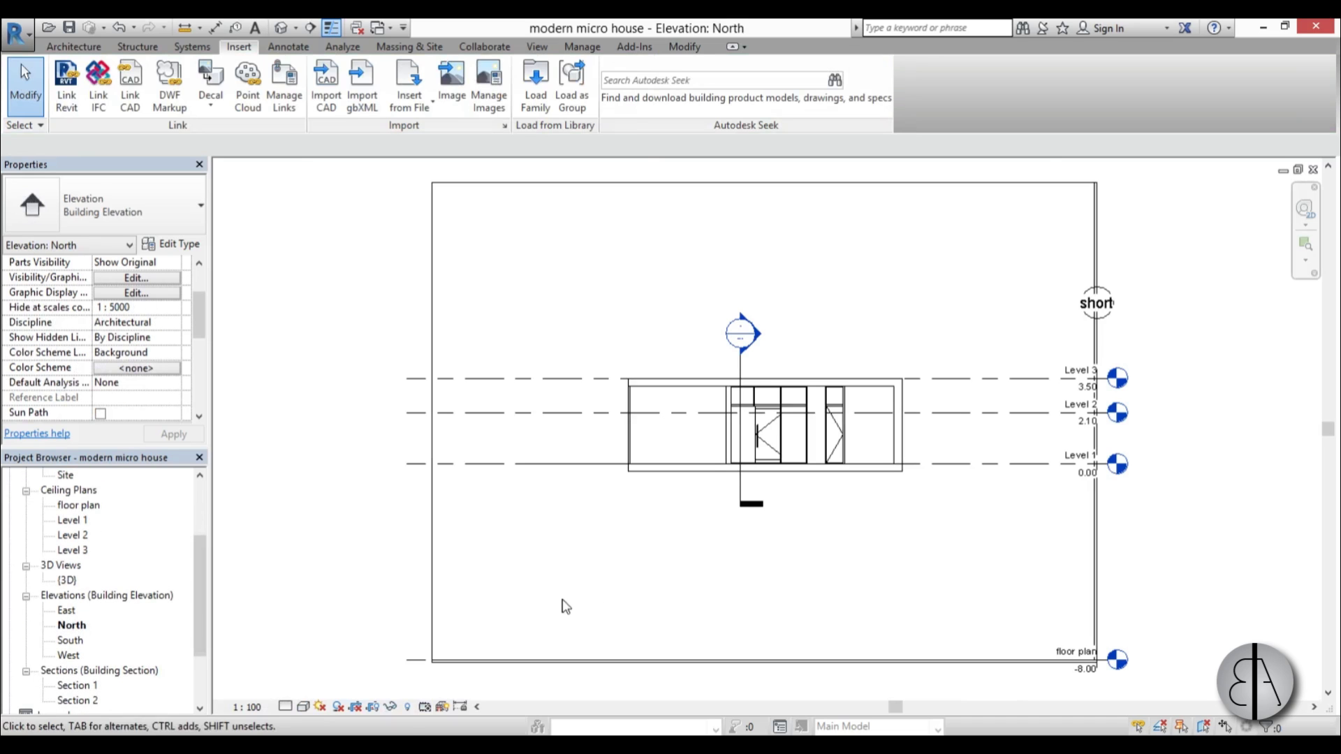
{"action": "scroll", "coordinate": [694, 515], "scroll_direction": "up", "scroll_amount": 1}
{"action": "scroll", "coordinate": [744, 453], "scroll_direction": "up", "scroll_amount": 1}
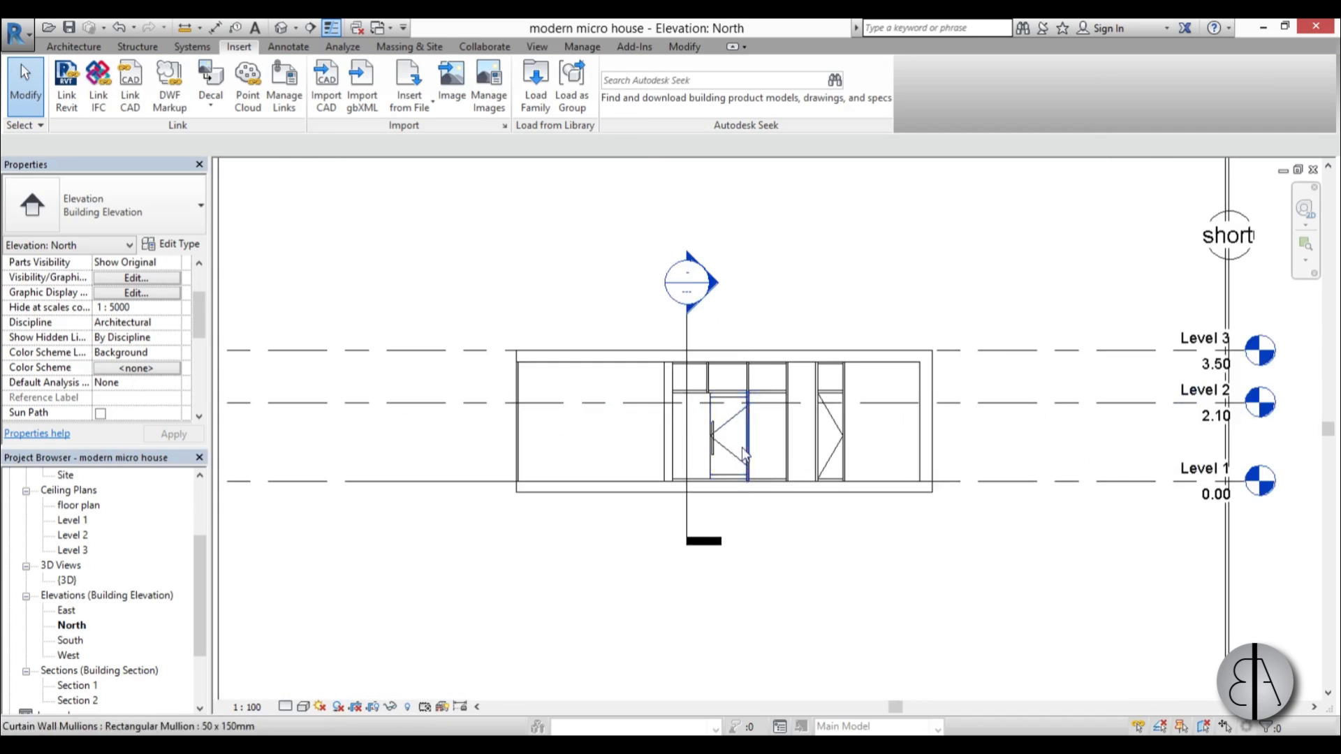
{"action": "scroll", "coordinate": [742, 448], "scroll_direction": "up", "scroll_amount": 1}
{"action": "middle_click_drag", "start_coordinate": [598, 447], "coordinate": [568, 457]}
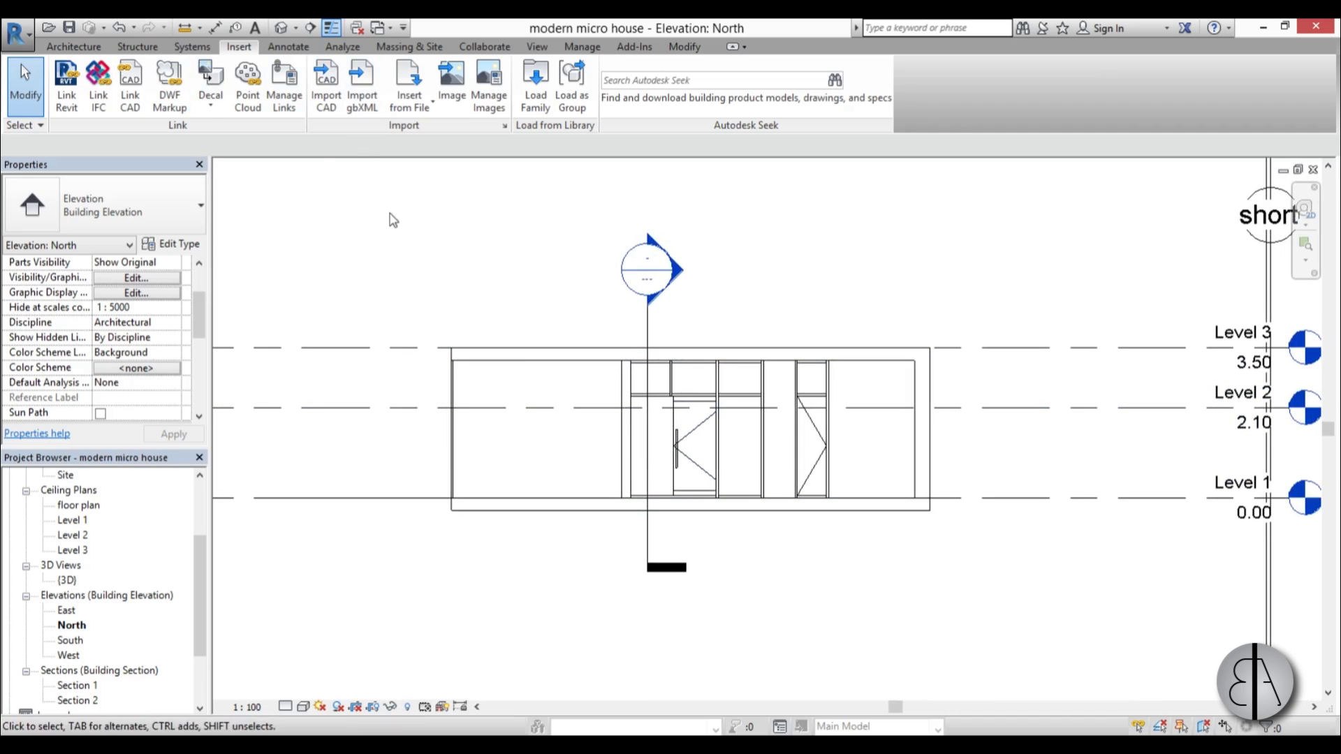
{"action": "scroll", "coordinate": [393, 220], "scroll_direction": "down", "scroll_amount": 2}
{"action": "left_click", "coordinate": [326, 88]}
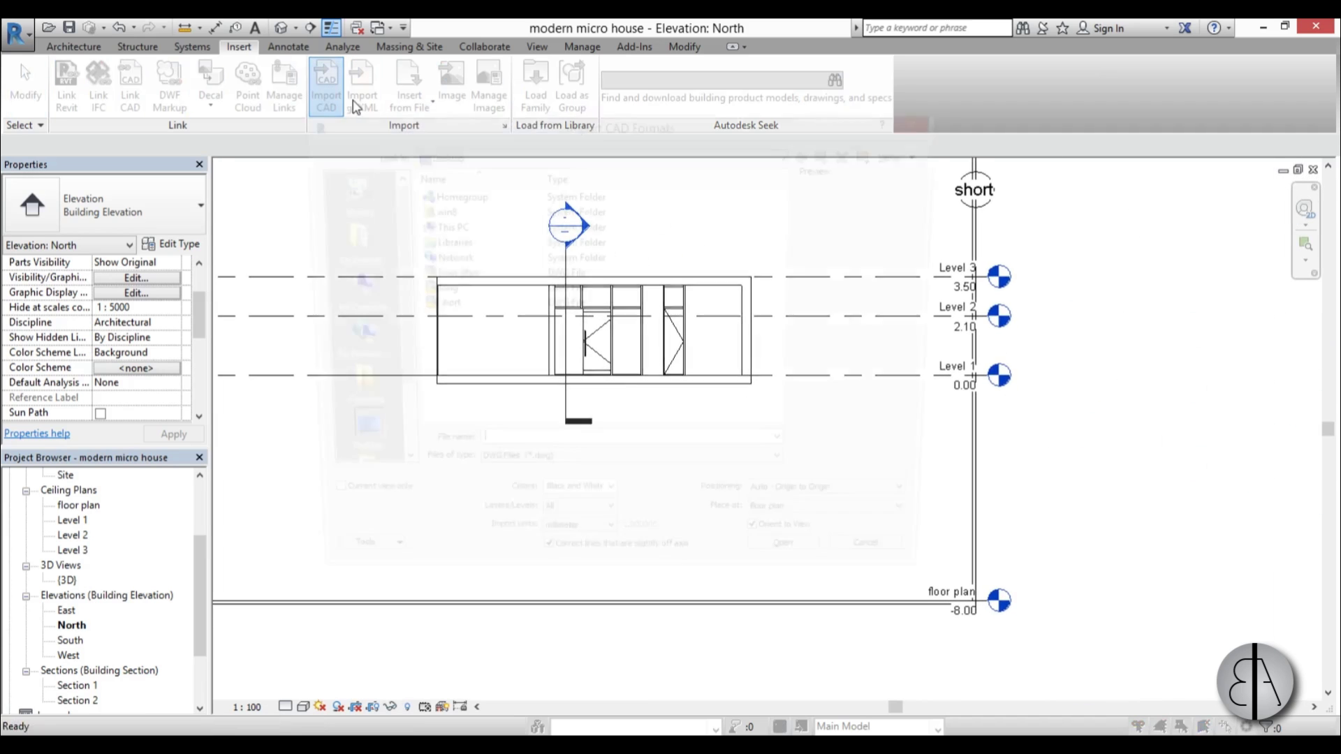
{"action": "left_click", "coordinate": [440, 289]}
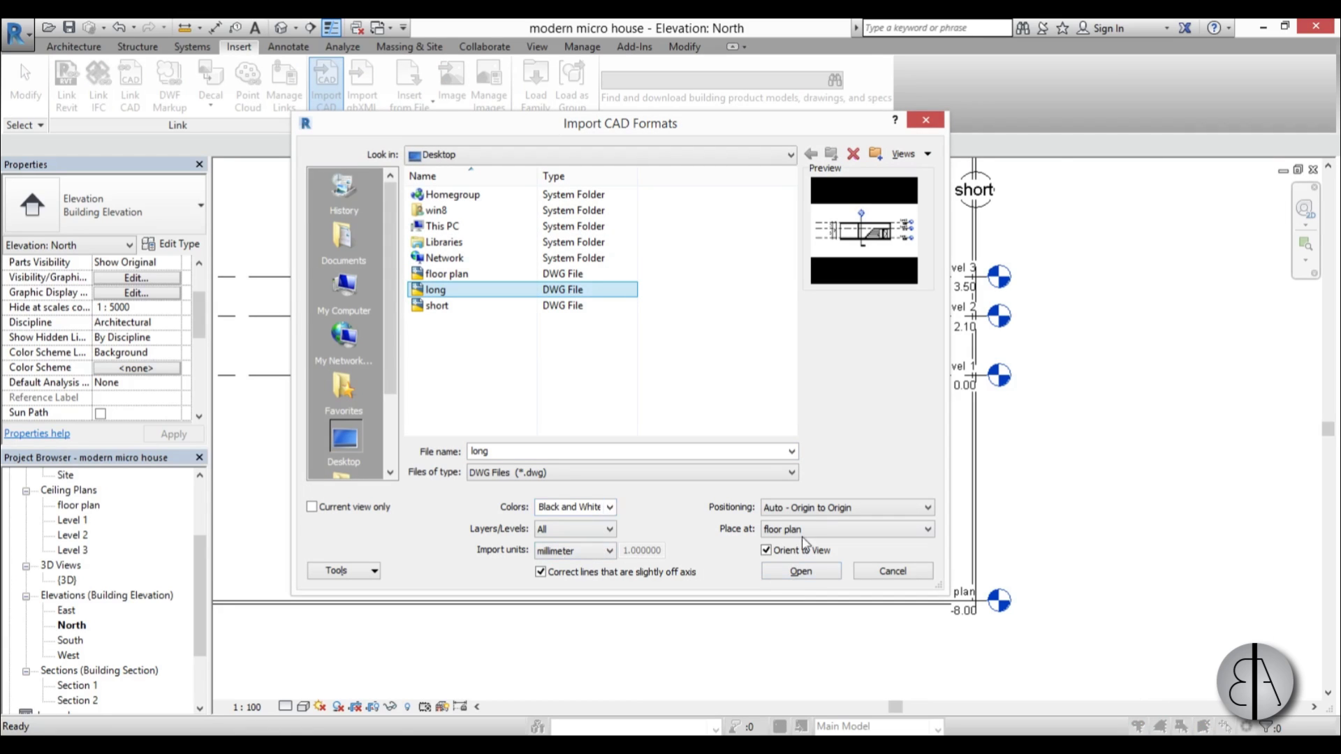
{"action": "left_click", "coordinate": [801, 572]}
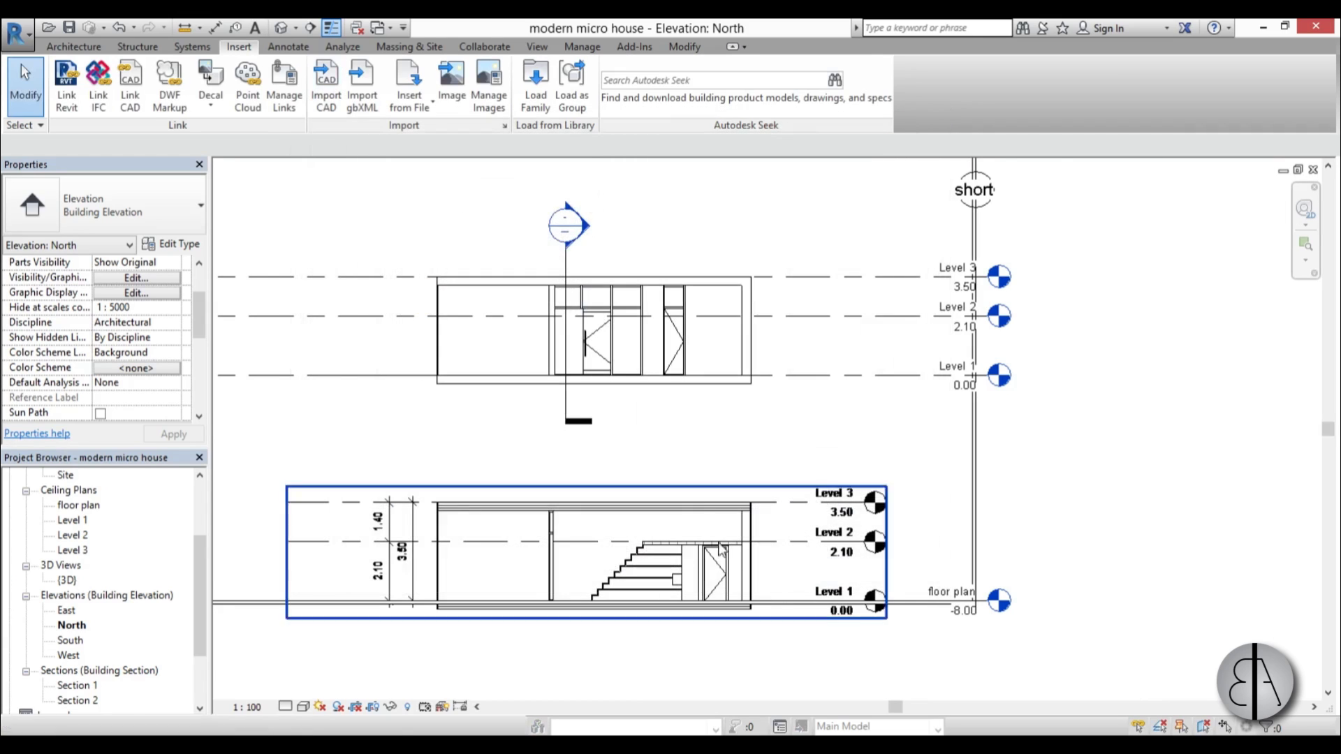
- Move the imported "long" drawing 8 m straight up so its Level 3 line lies on the model's Level 3
{"action": "scroll", "coordinate": [646, 537], "scroll_direction": "up", "scroll_amount": 2}
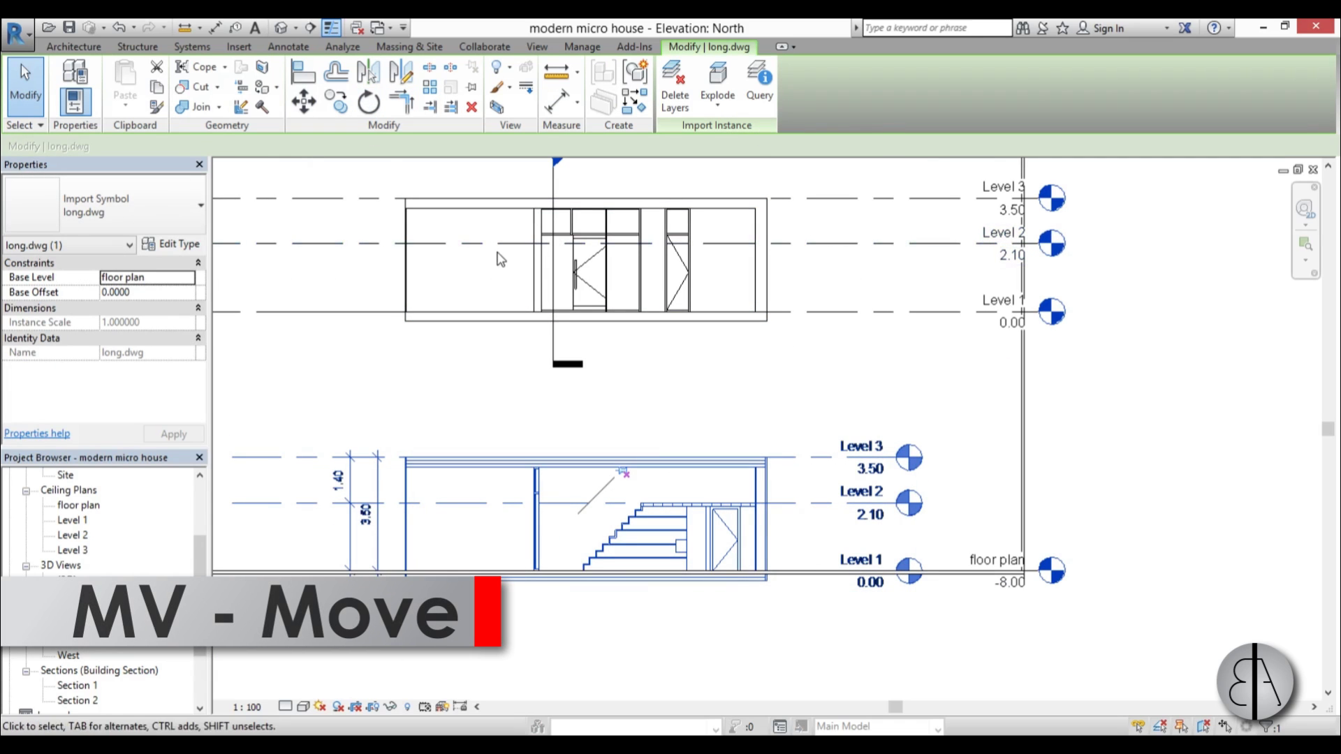
{"action": "key", "text": "m"}
{"action": "key", "text": "v"}
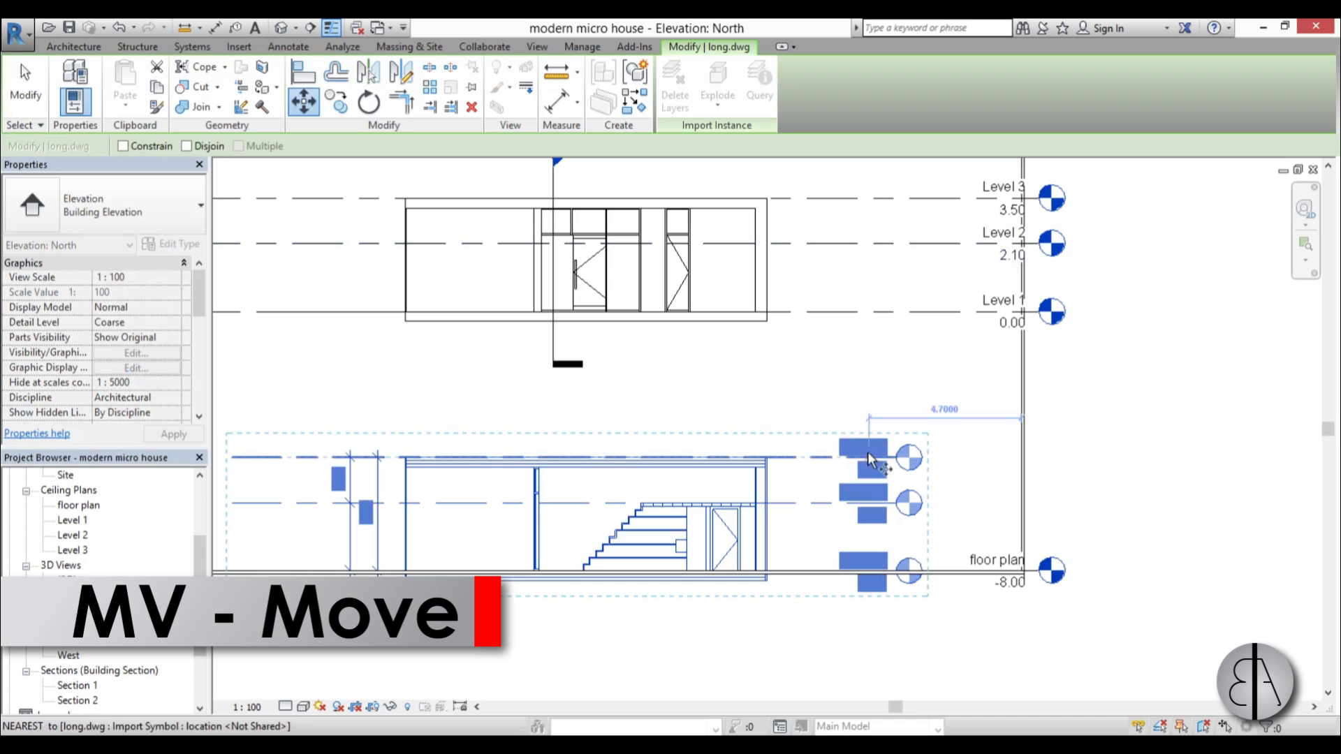
{"action": "left_click", "coordinate": [823, 458]}
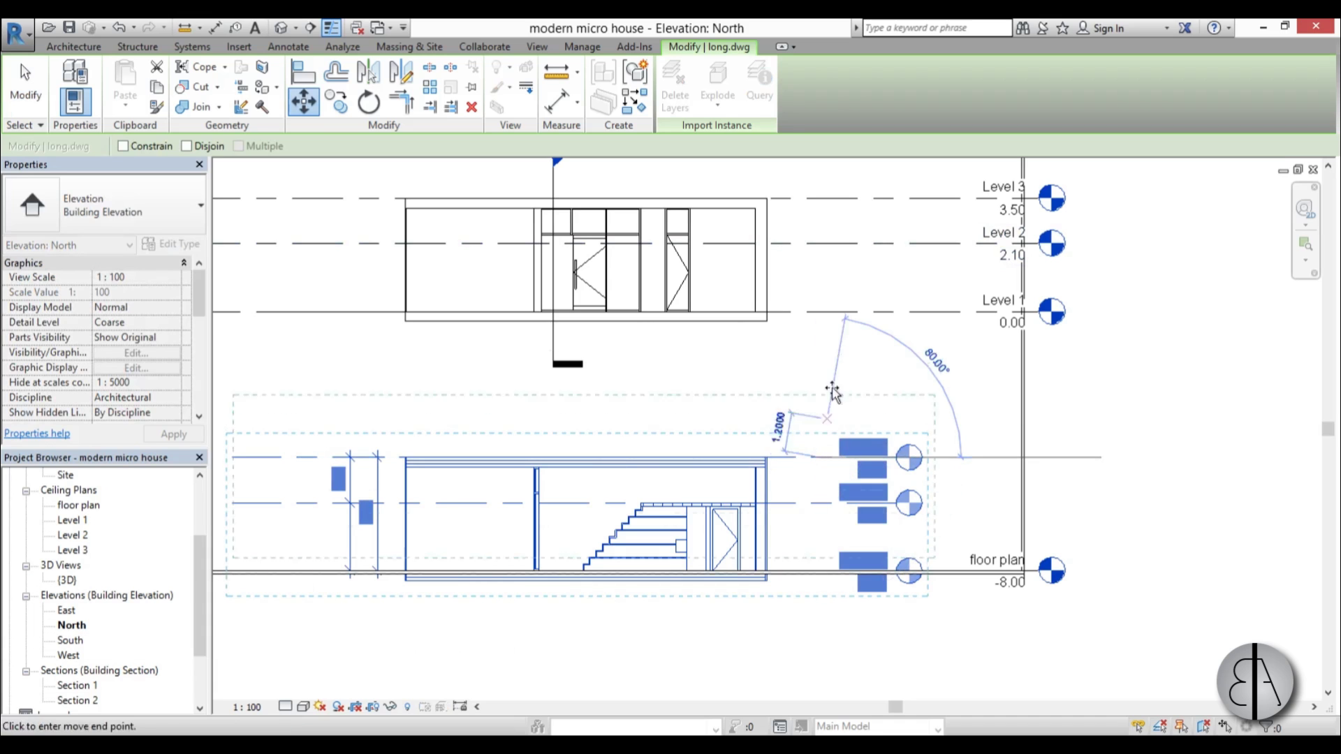
{"action": "left_click", "coordinate": [818, 202]}
{"action": "scroll", "coordinate": [863, 279], "scroll_direction": "down", "scroll_amount": 3}
{"action": "left_click", "coordinate": [763, 419]}
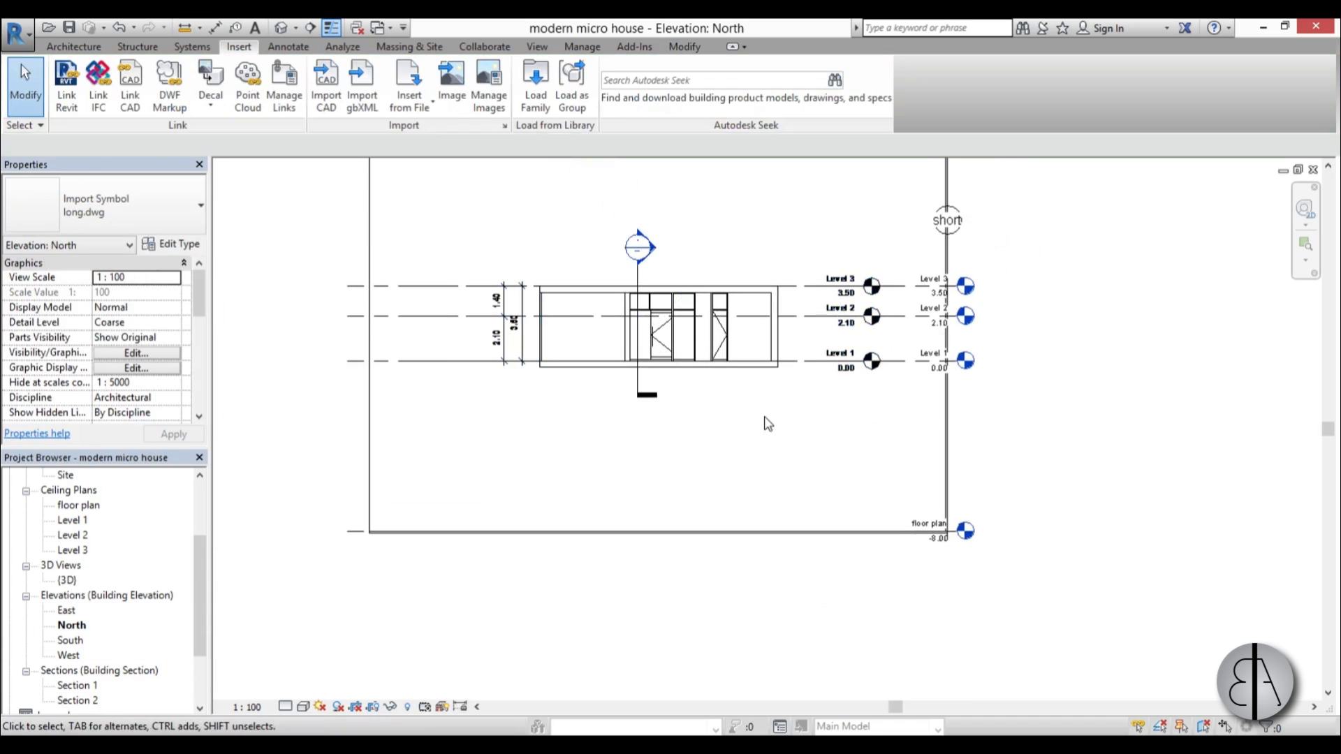
- Open the East elevation from the Level 1 plan's marker and import the "short" DWG, placed at the "floor plan" level
{"action": "scroll", "coordinate": [195, 578], "scroll_direction": "up", "scroll_amount": 3}
{"action": "double_click", "coordinate": [69, 535]}
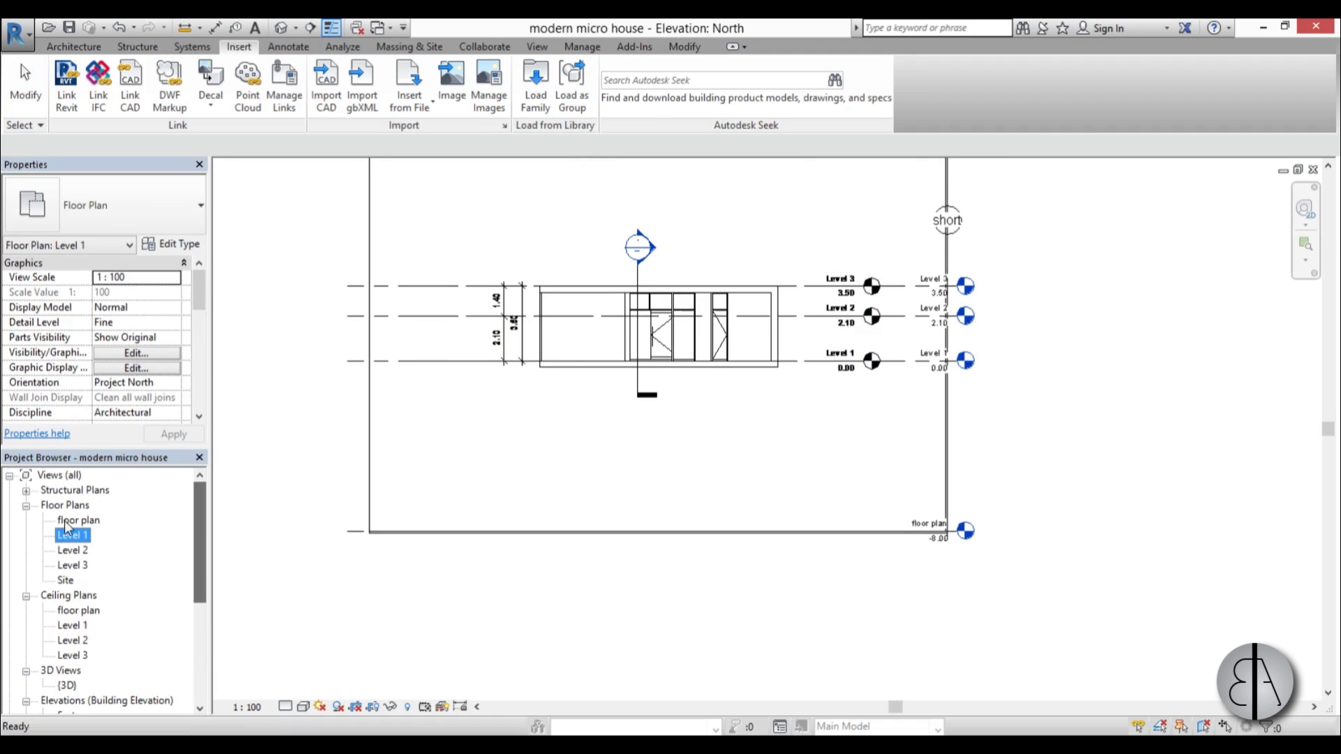
{"action": "scroll", "coordinate": [683, 459], "scroll_direction": "down", "scroll_amount": 2}
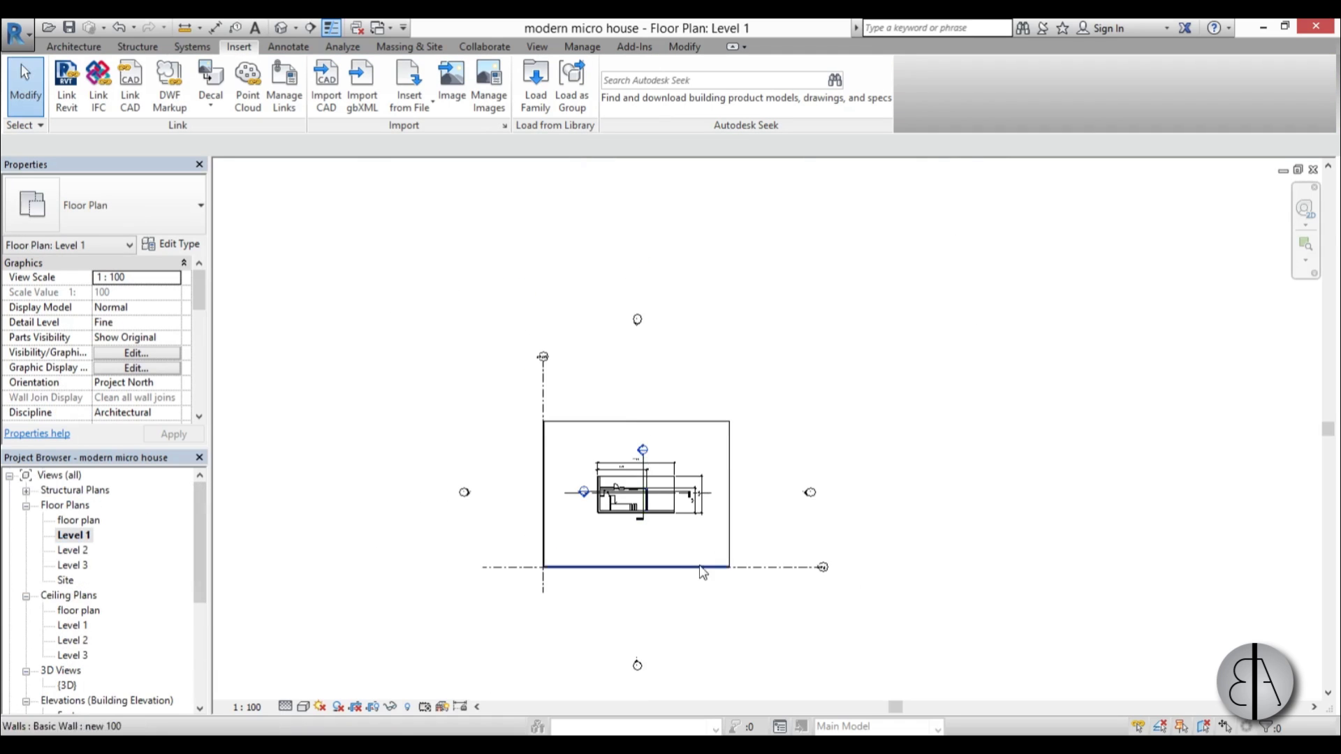
{"action": "scroll", "coordinate": [845, 468], "scroll_direction": "up", "scroll_amount": 2}
{"action": "double_click", "coordinate": [865, 459]}
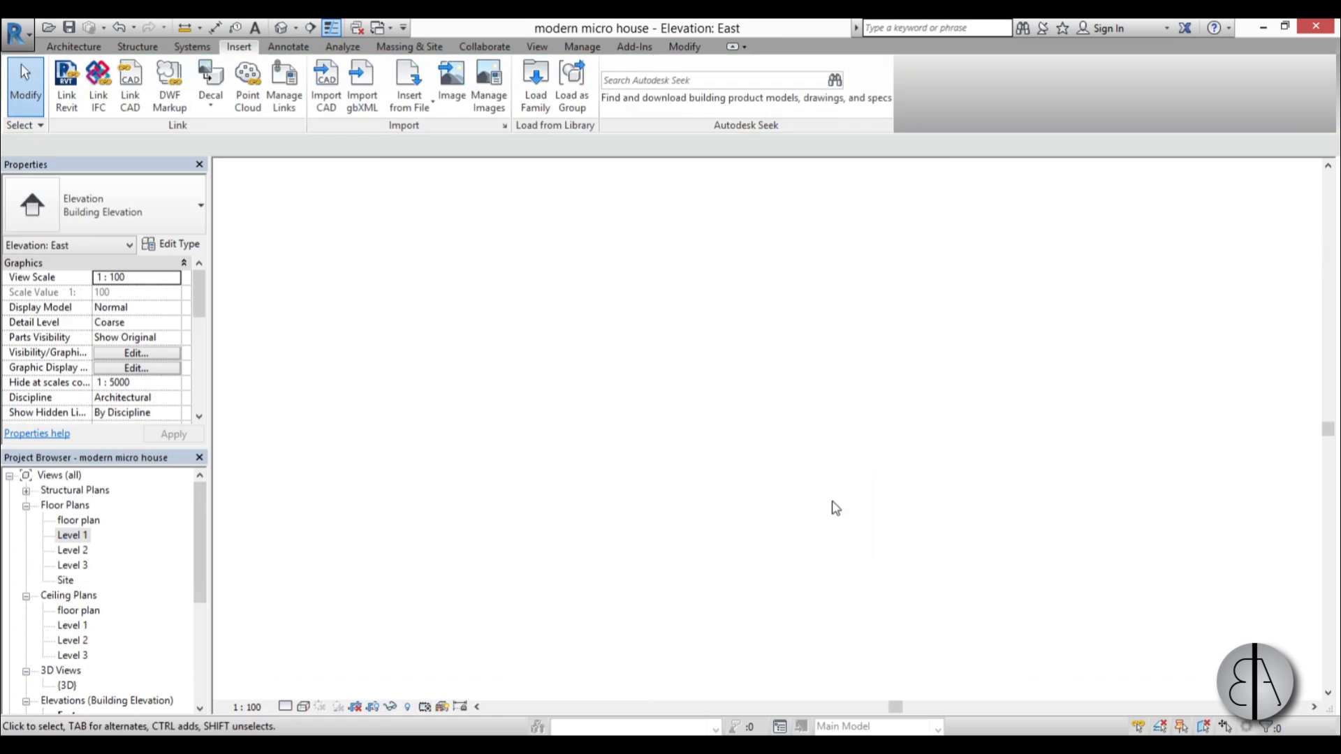
{"action": "scroll", "coordinate": [807, 404], "scroll_direction": "up", "scroll_amount": 1}
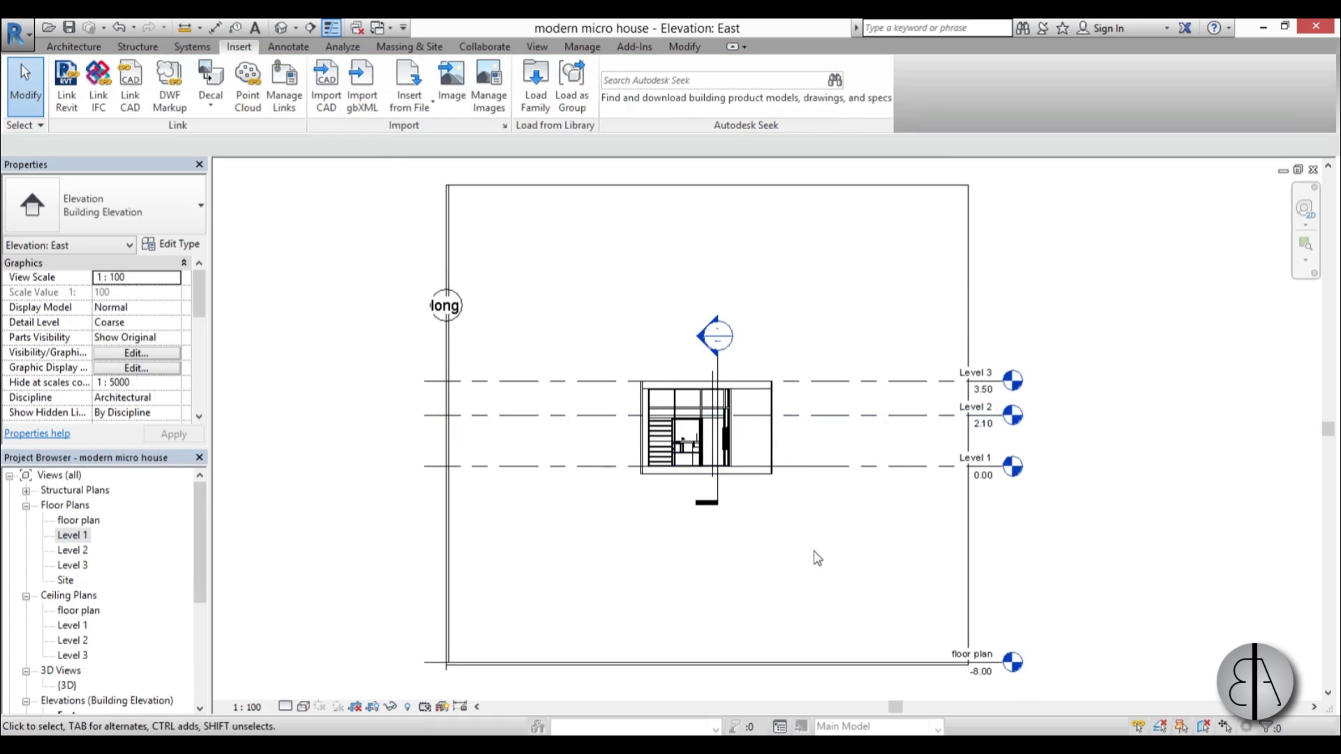
{"action": "scroll", "coordinate": [814, 544], "scroll_direction": "up", "scroll_amount": 3}
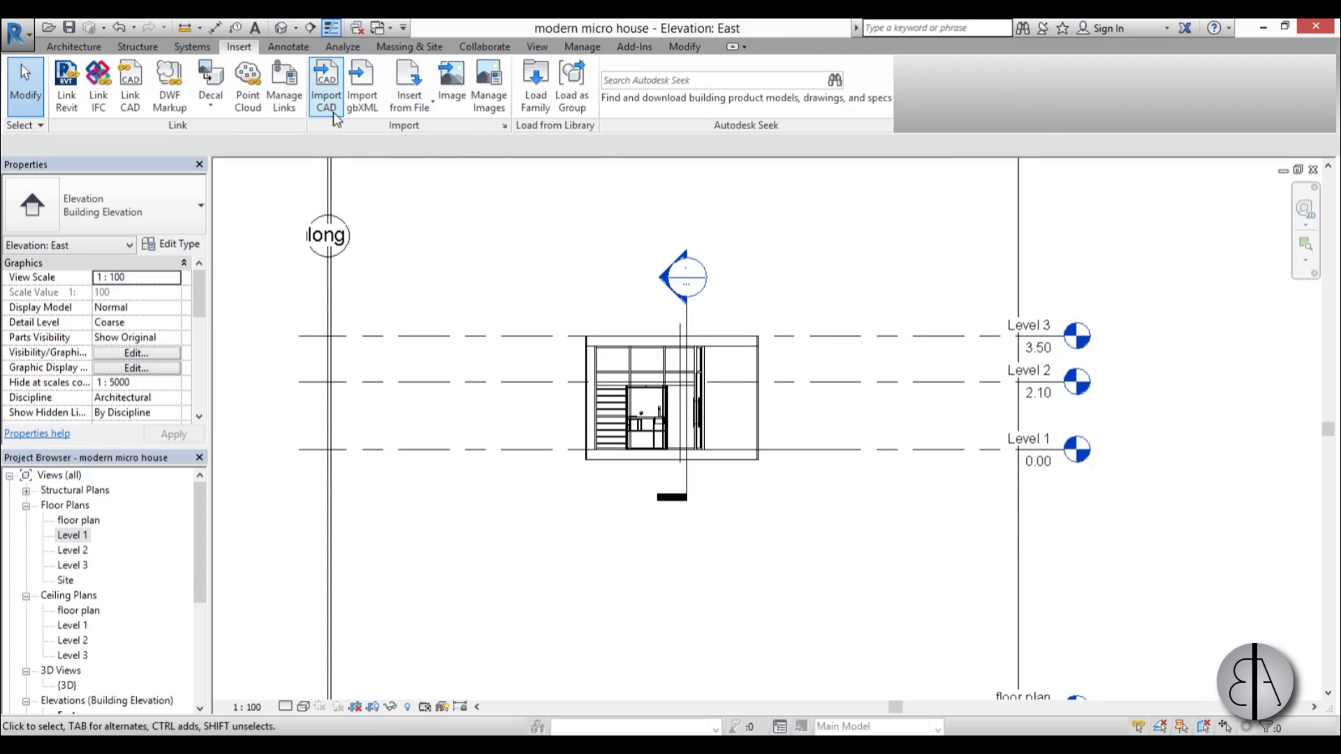
{"action": "left_click", "coordinate": [325, 91]}
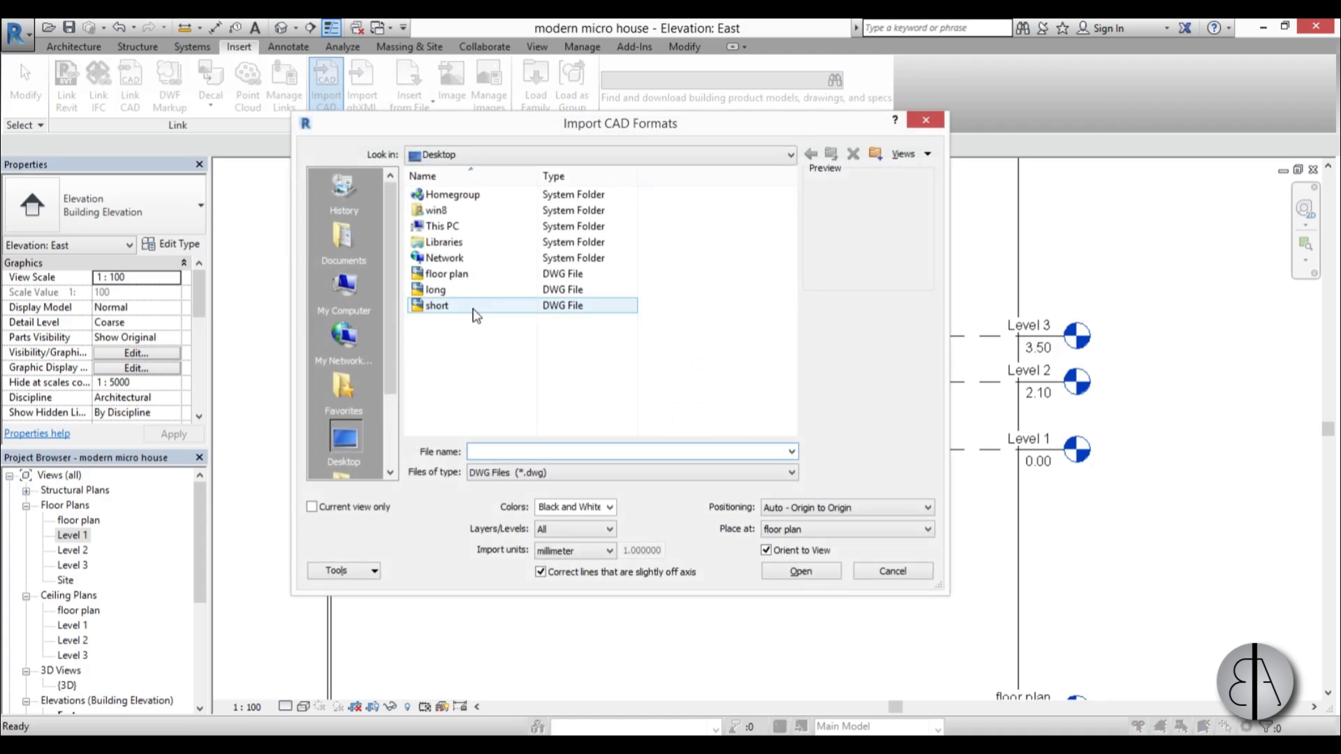
{"action": "left_click", "coordinate": [457, 311]}
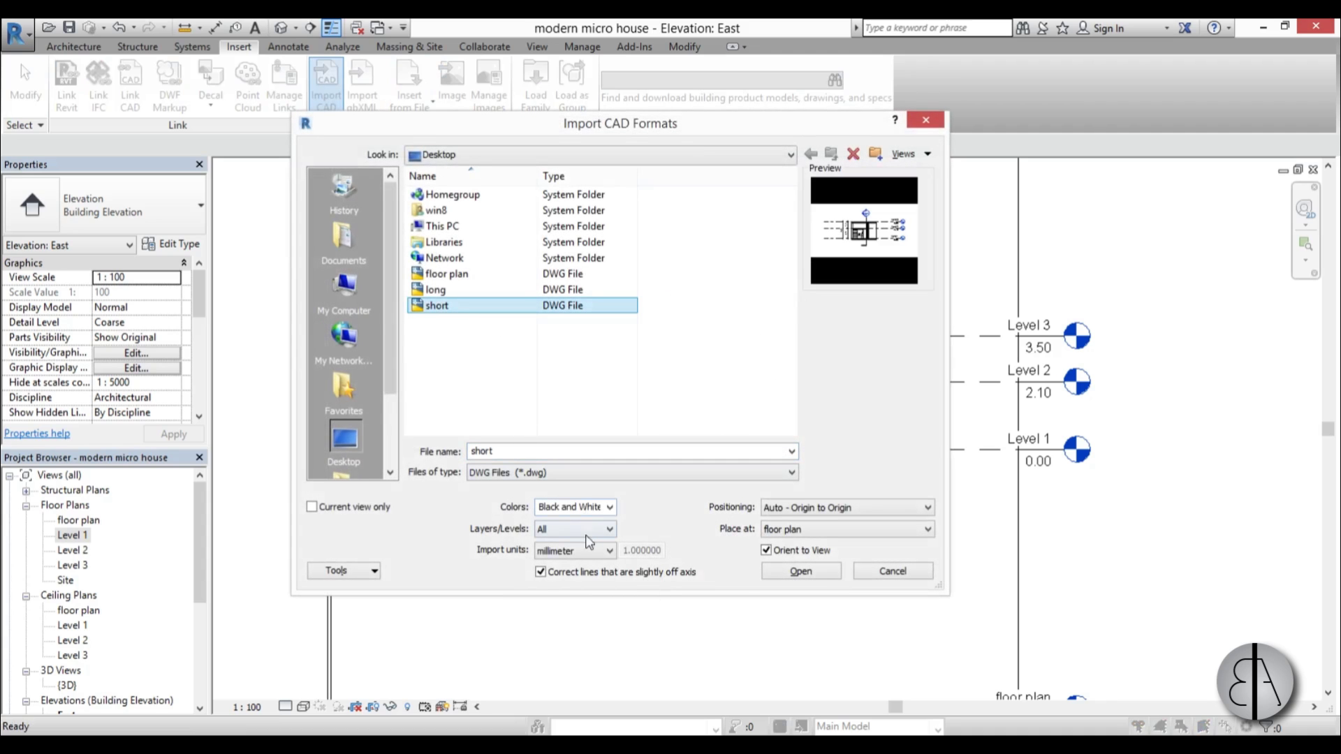
{"action": "left_click", "coordinate": [799, 571]}
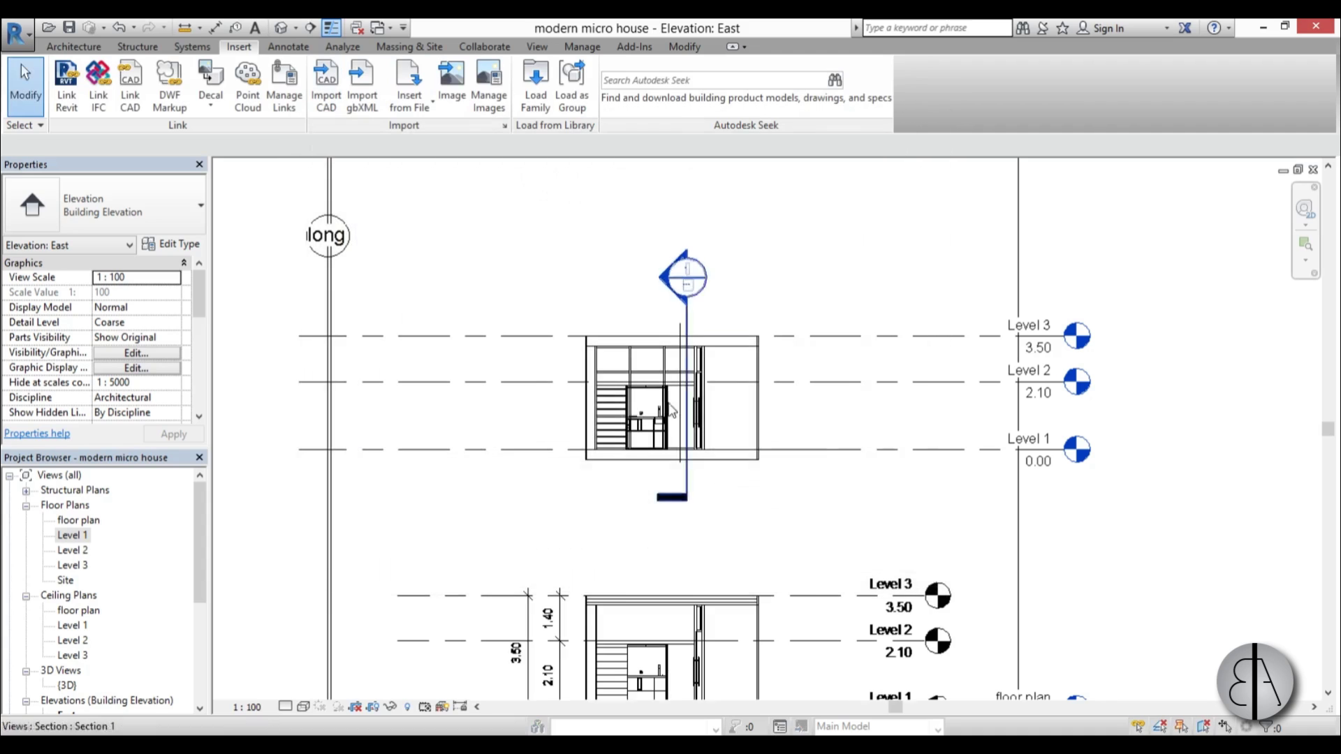
- Move the imported "short" drawing 8 m straight up so its Level 3 line lies on the model's Level 3
{"action": "scroll", "coordinate": [637, 503], "scroll_direction": "down", "scroll_amount": 2}
{"action": "left_click", "coordinate": [636, 503]}
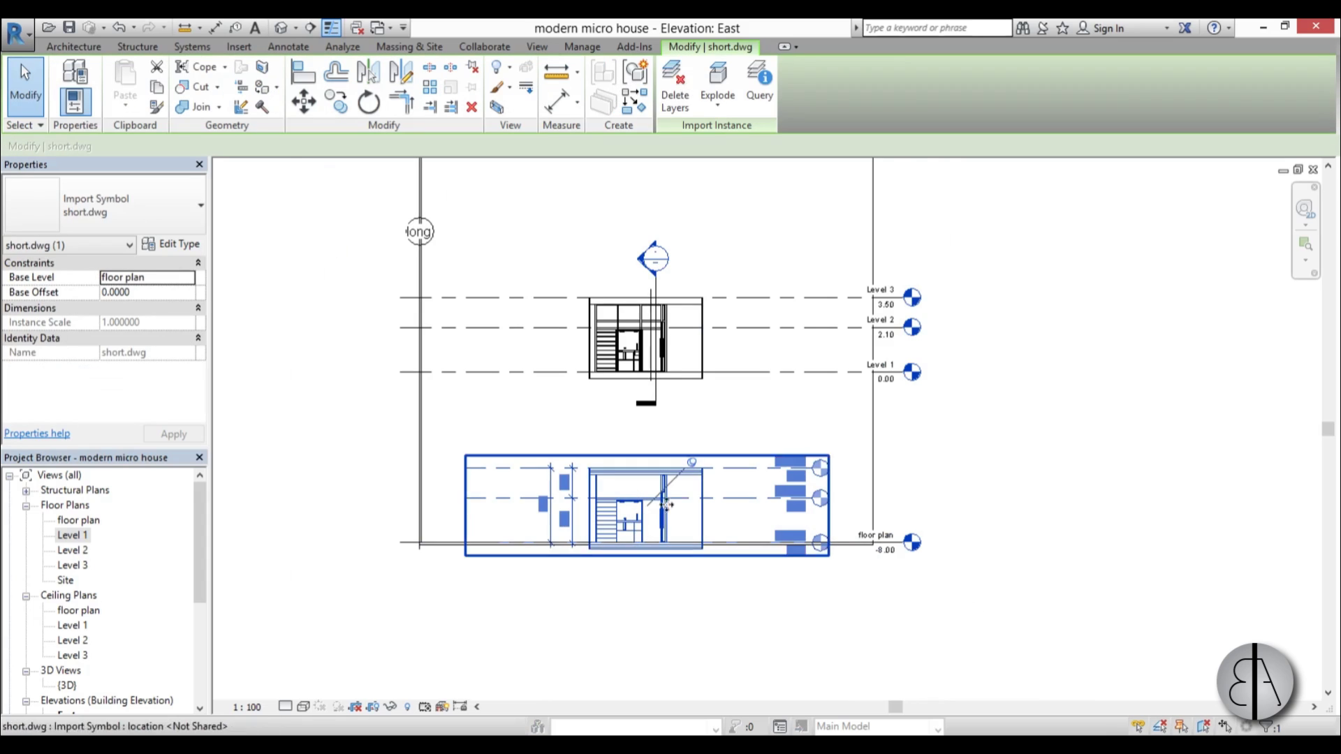
{"action": "key", "text": "m"}
{"action": "key", "text": "v"}
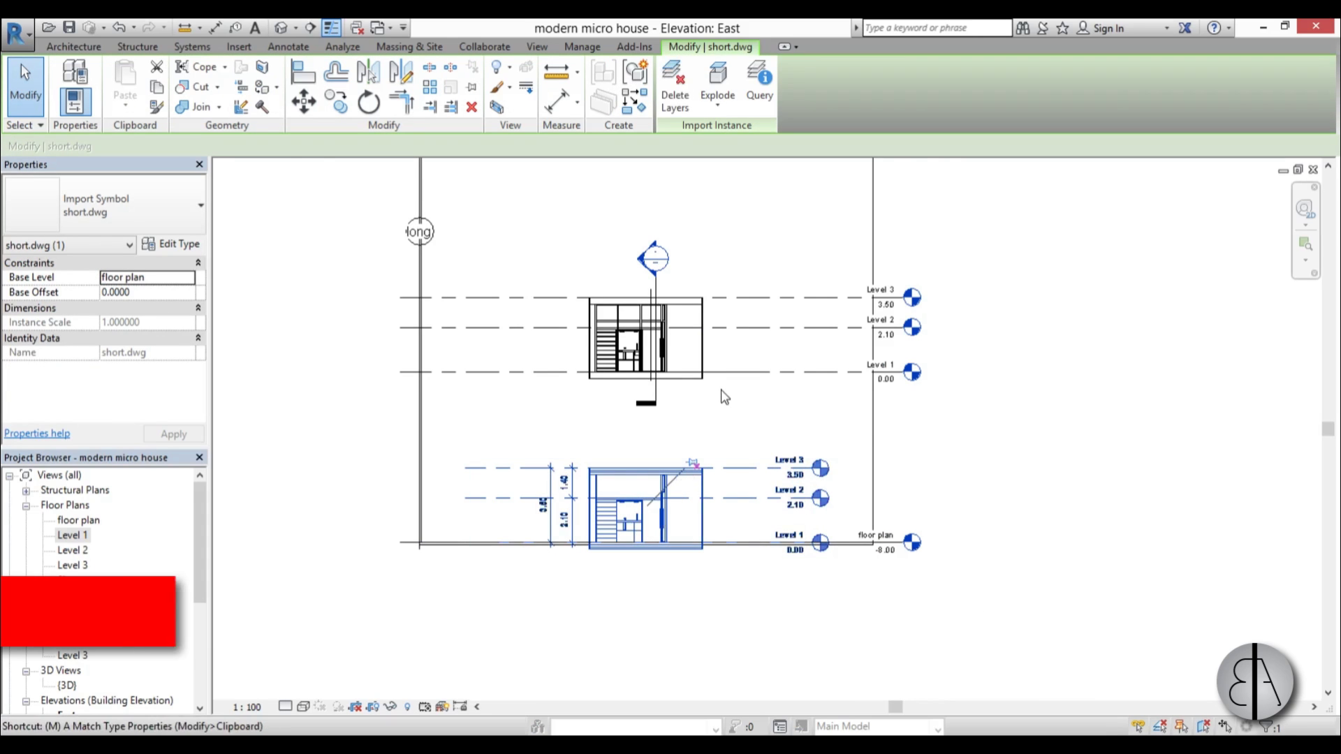
{"action": "left_click", "coordinate": [748, 468]}
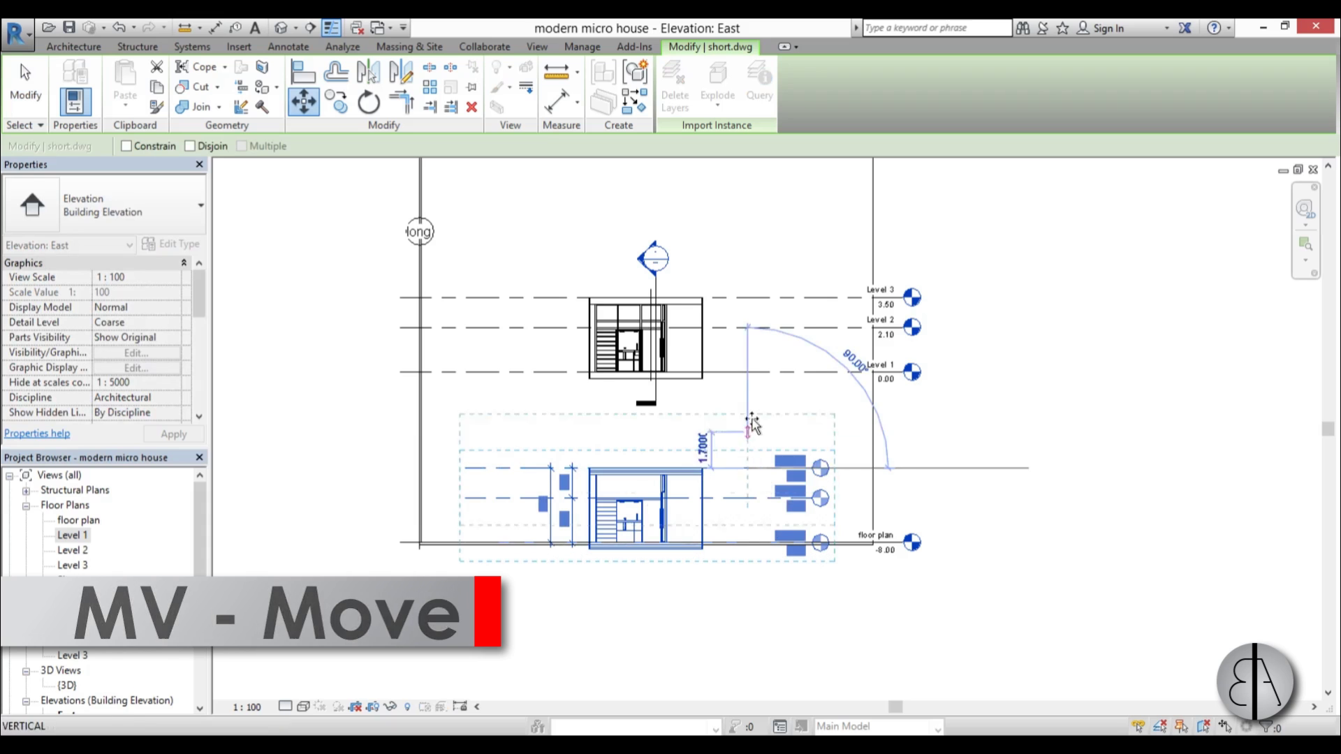
{"action": "left_click", "coordinate": [750, 298]}
{"action": "key", "text": "Escape"}
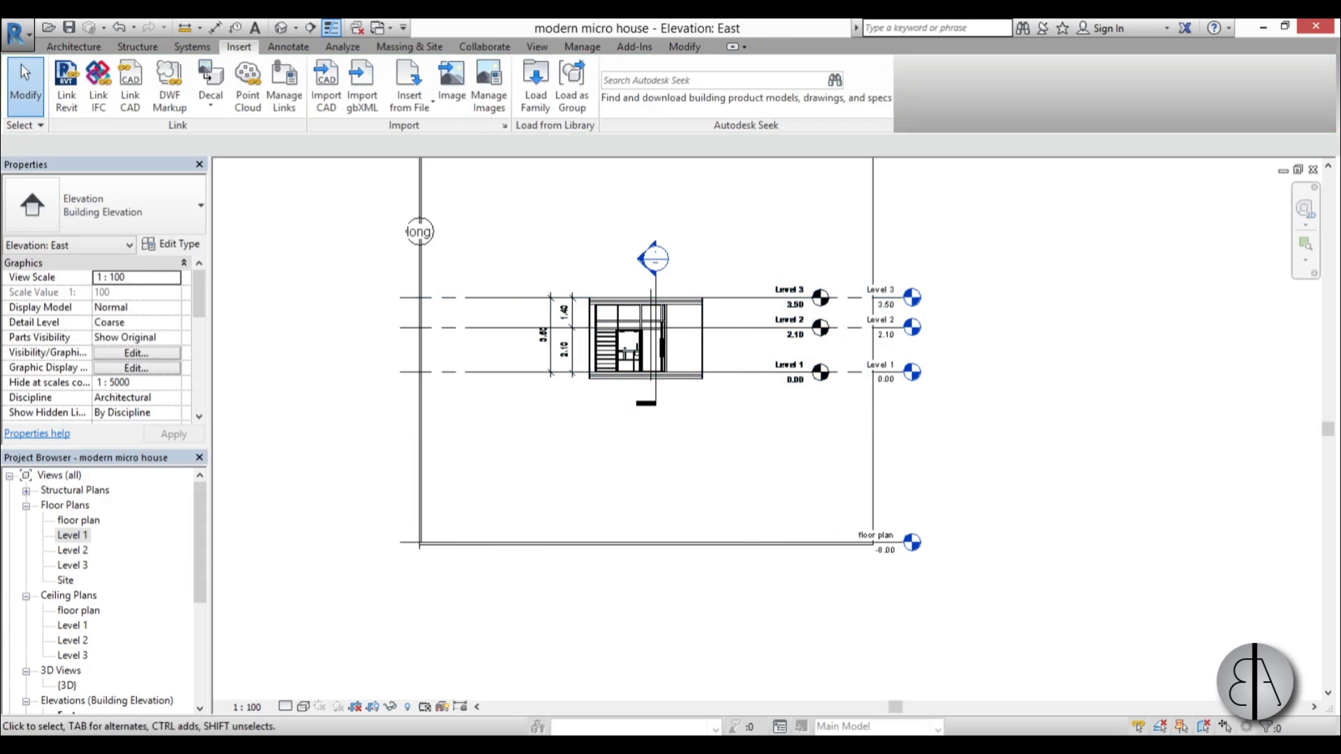
- Open the 3D view and examine how the three imported drawings sit relative to the house, floor and backdrop walls
{"action": "left_click", "coordinate": [281, 28]}
{"action": "mouse_move", "coordinate": [701, 357]}
{"action": "middle_mouse_down", "text": "shift"}
{"action": "mouse_move", "coordinate": [598, 488]}
{"action": "mouse_move", "coordinate": [706, 622]}
{"action": "mouse_move", "coordinate": [821, 592]}
{"action": "mouse_move", "coordinate": [759, 553]}
{"action": "middle_mouse_up", "text": "shift"}
{"action": "scroll", "coordinate": [677, 460], "scroll_direction": "up", "scroll_amount": 4}
{"action": "scroll", "coordinate": [756, 558], "scroll_direction": "down", "scroll_amount": 3}
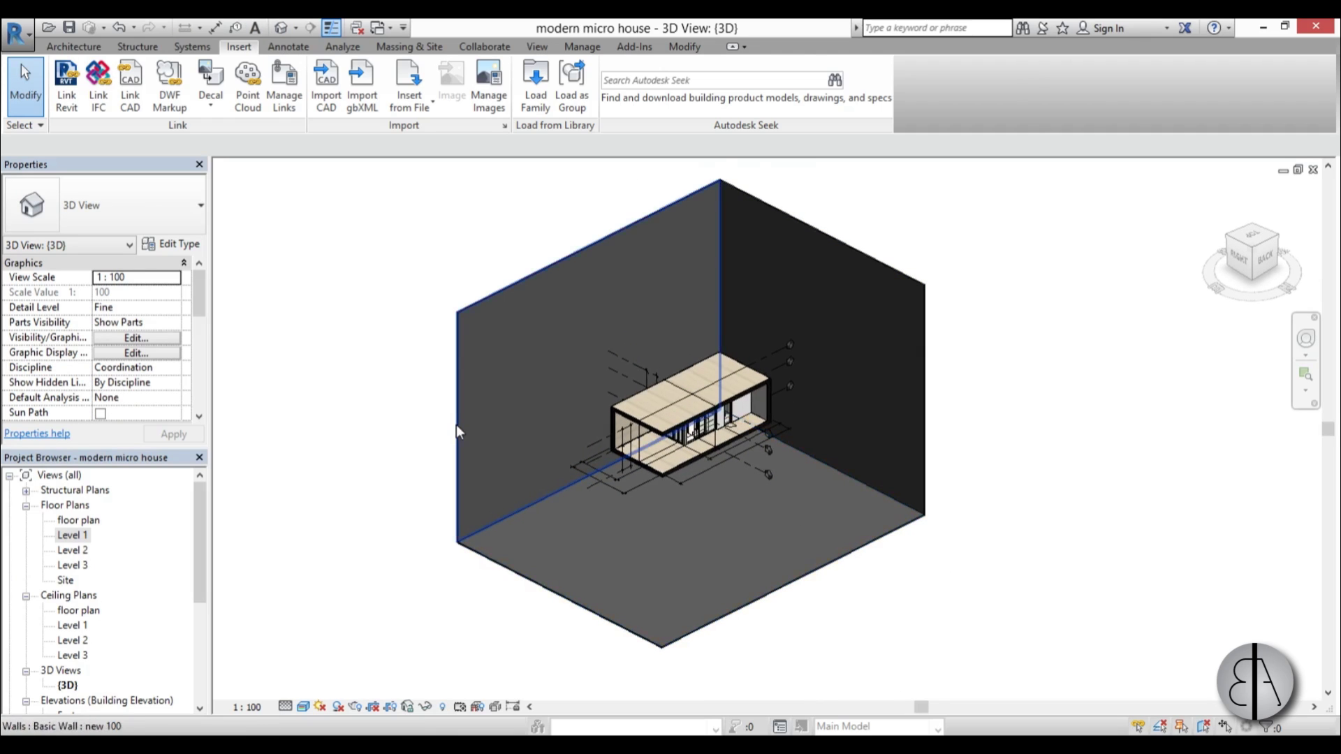
{"action": "scroll", "coordinate": [664, 374], "scroll_direction": "up", "scroll_amount": 3}
{"action": "scroll", "coordinate": [736, 350], "scroll_direction": "down", "scroll_amount": 2}
{"action": "middle_click_drag", "start_coordinate": [727, 351], "coordinate": [699, 356]}
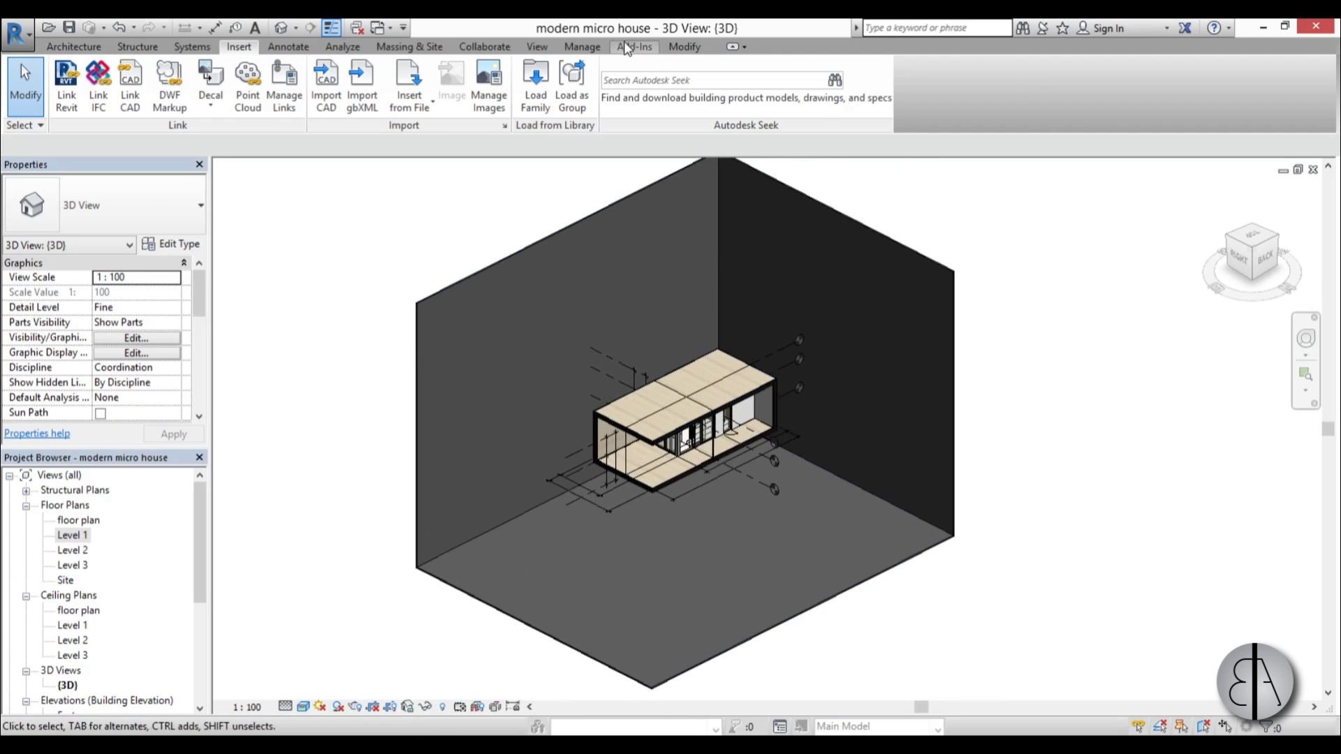
- Set the Default material's appearance colour to a pale beige-green, RGB 196-197-165, and apply it to the project
{"action": "left_click", "coordinate": [583, 47]}
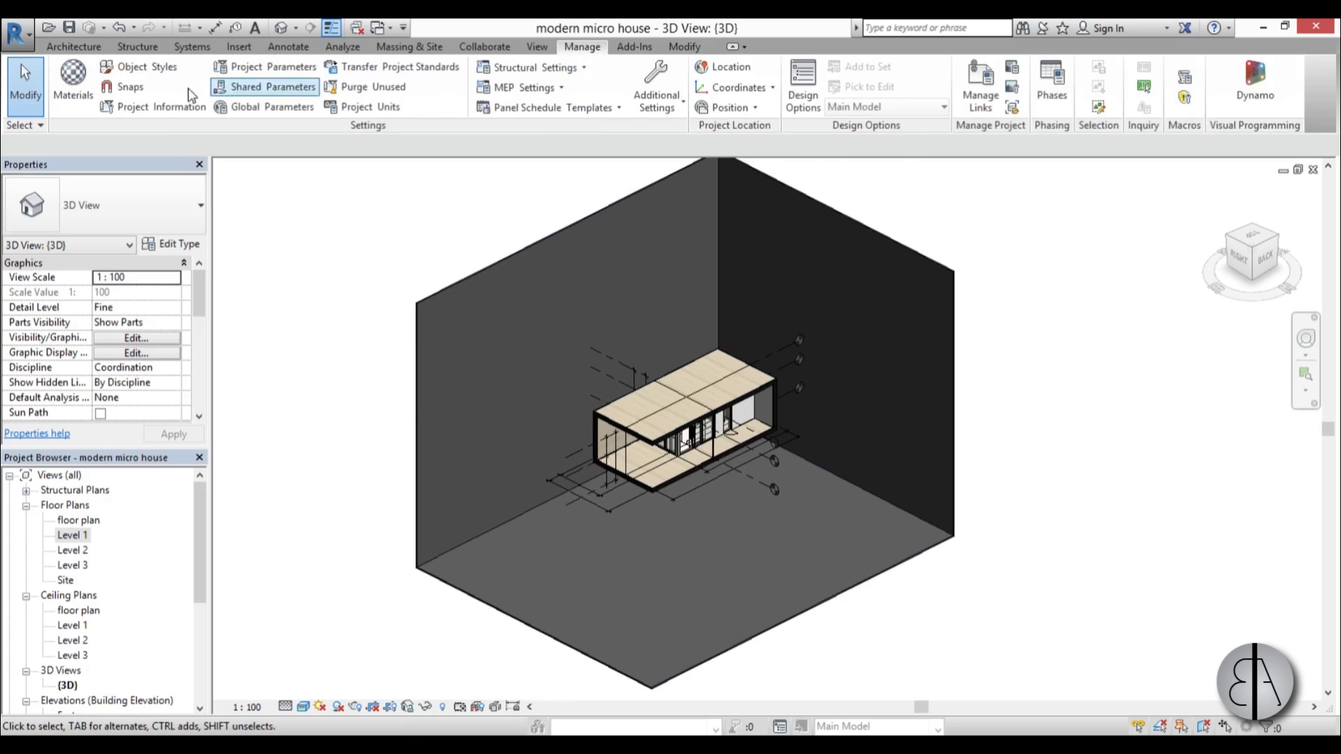
{"action": "left_click", "coordinate": [78, 90]}
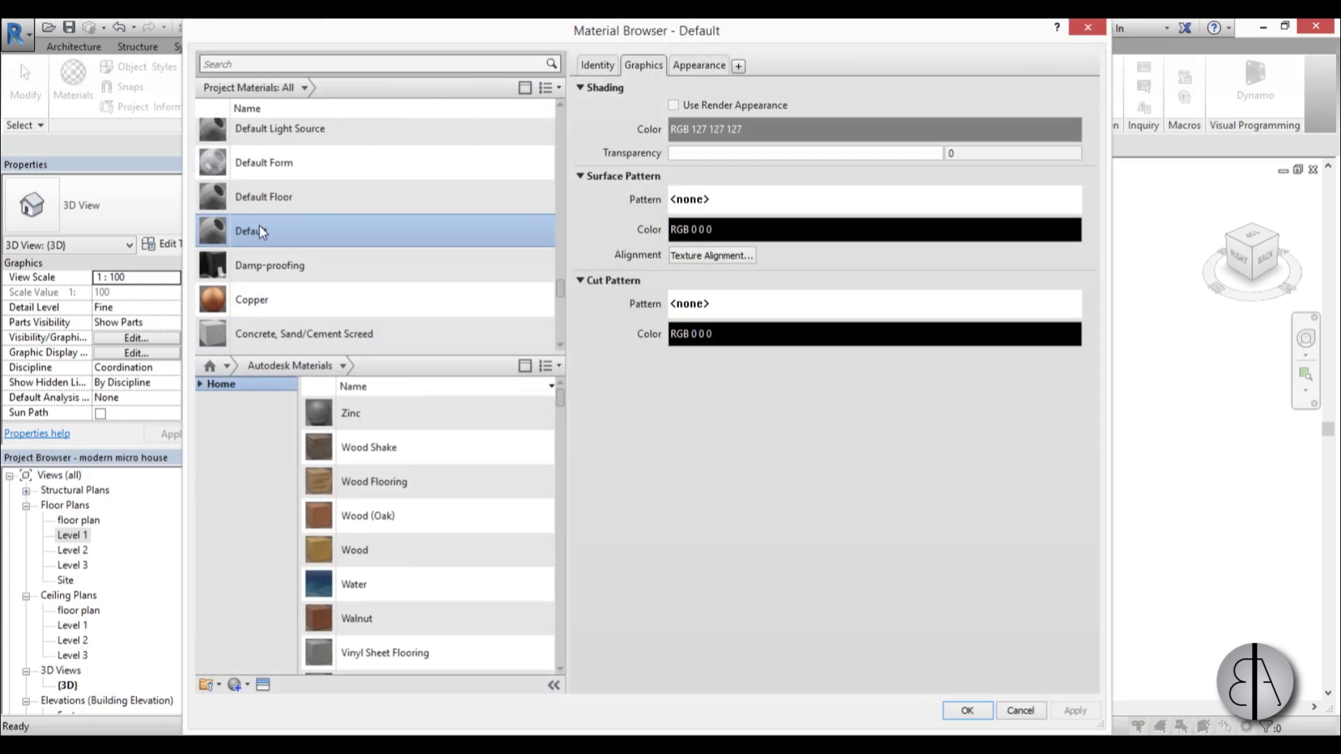
{"action": "left_click", "coordinate": [689, 67]}
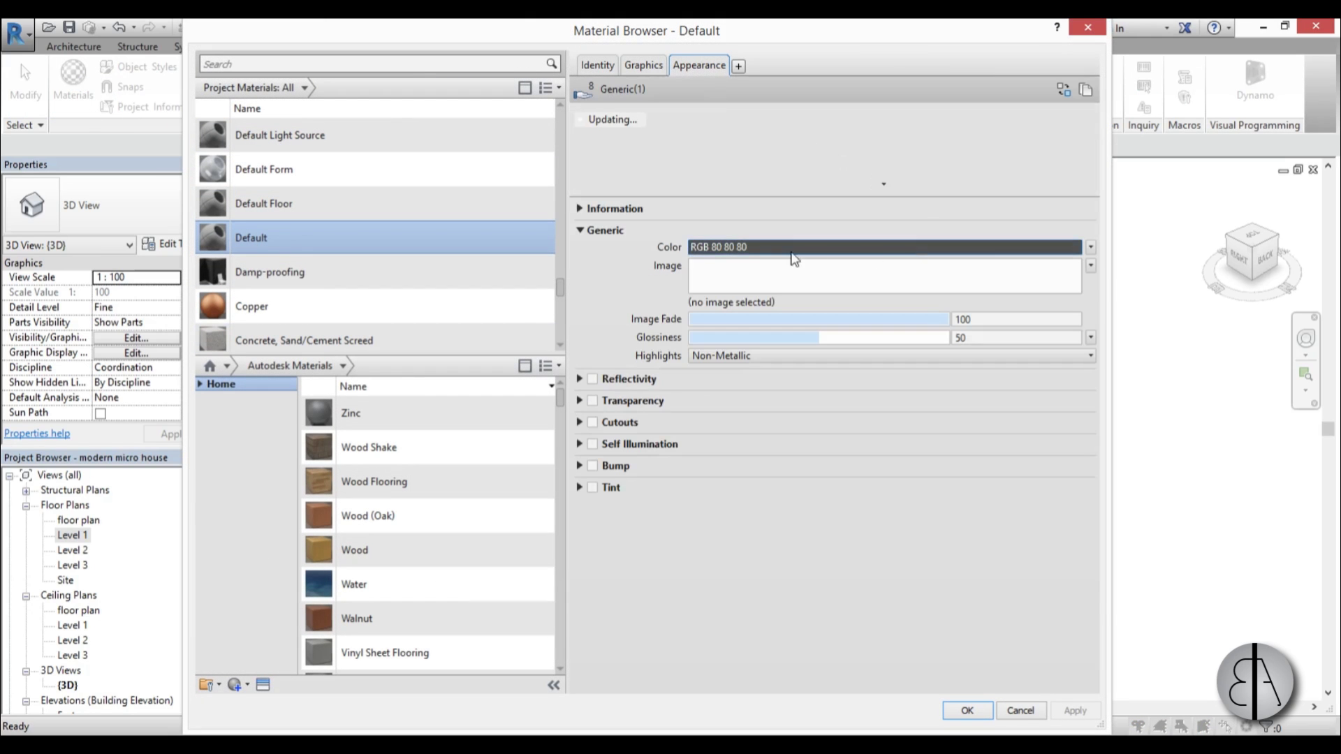
{"action": "left_click", "coordinate": [785, 248]}
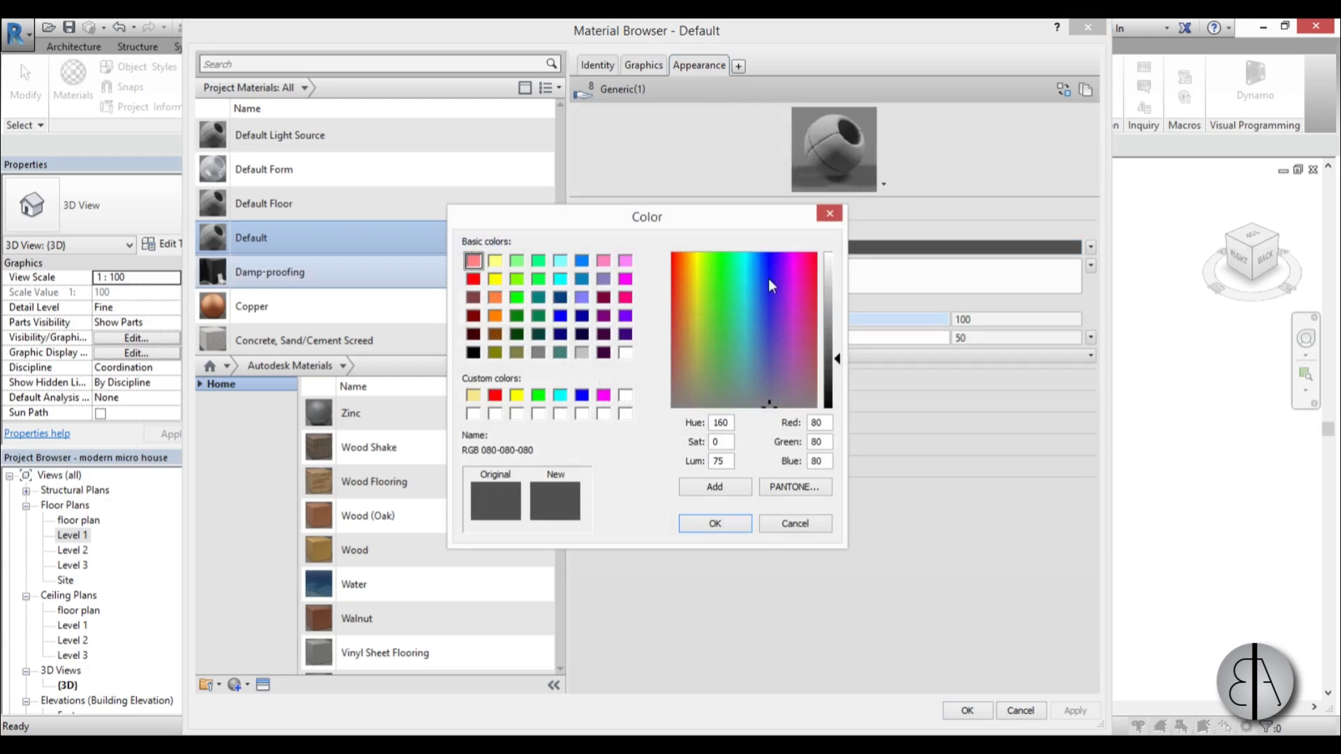
{"action": "left_click", "coordinate": [700, 384]}
{"action": "left_click_drag", "start_coordinate": [832, 360], "coordinate": [838, 302]}
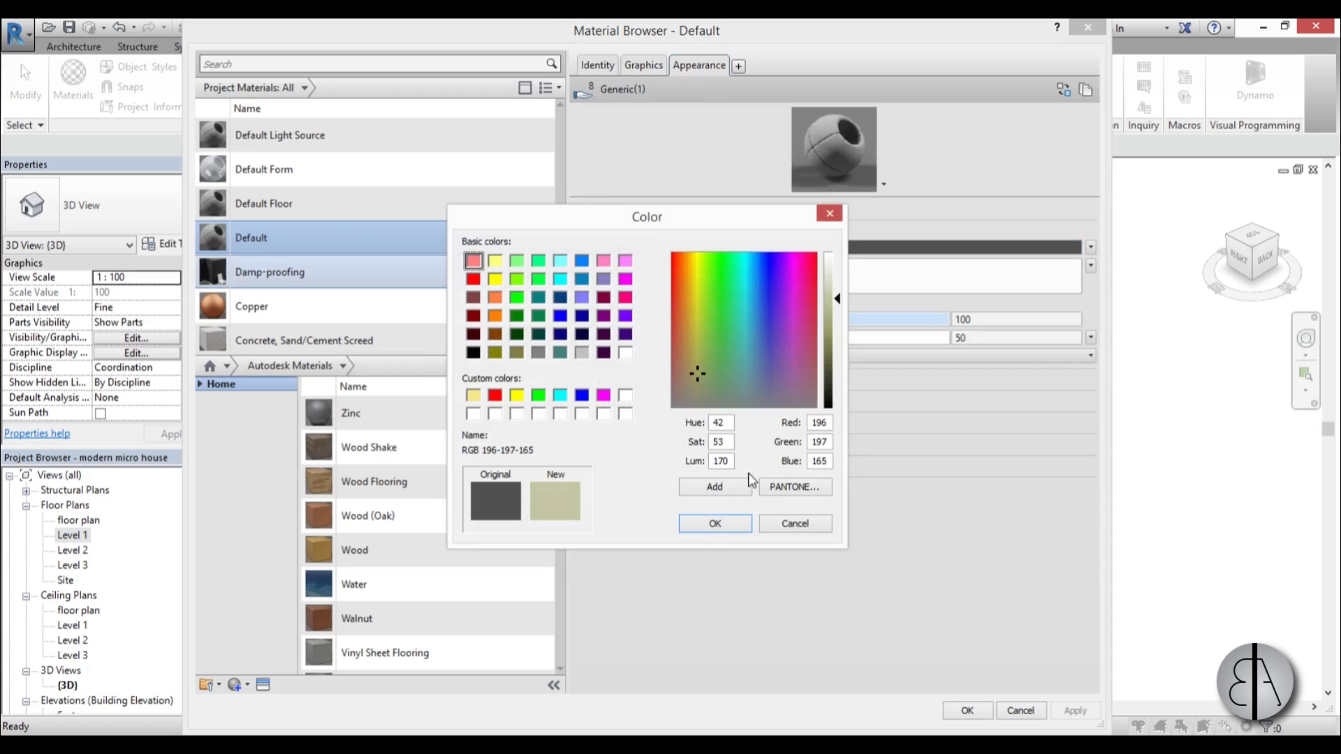
{"action": "left_click", "coordinate": [714, 524]}
{"action": "left_click", "coordinate": [1075, 710]}
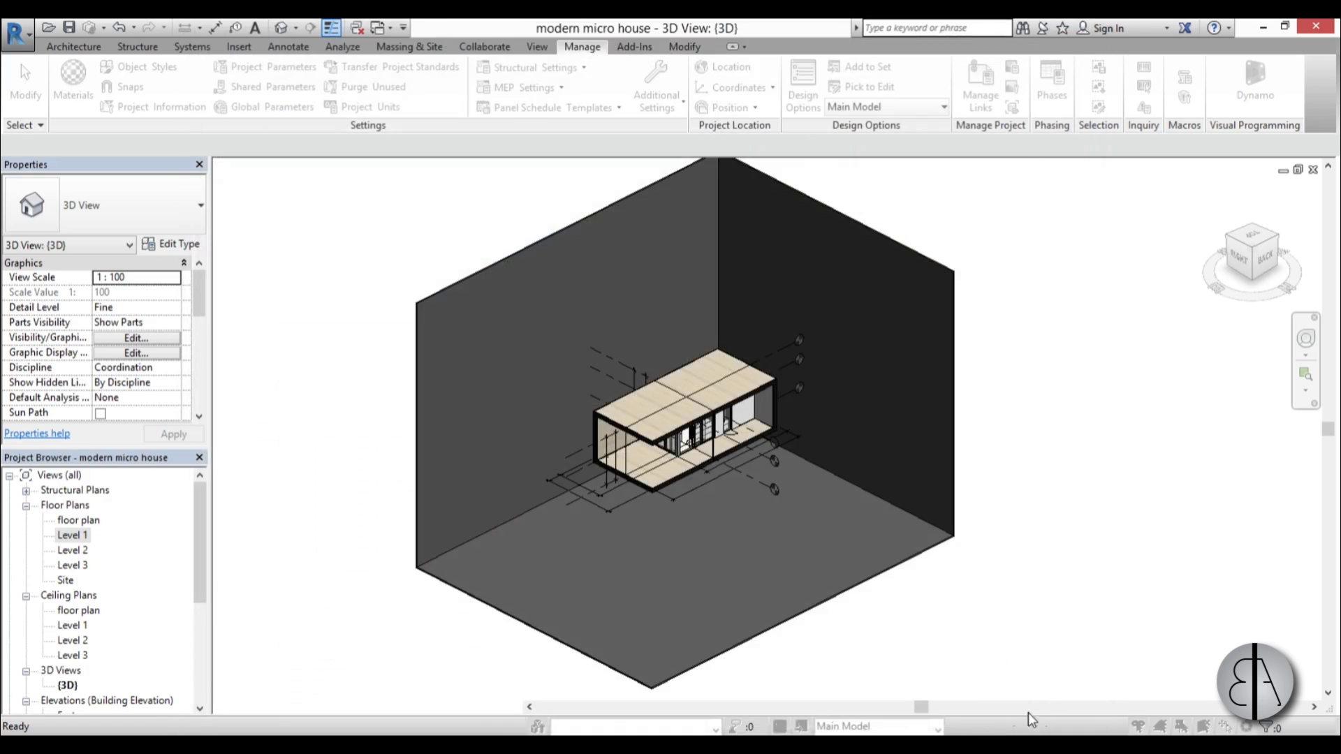
{"action": "left_click", "coordinate": [986, 716]}
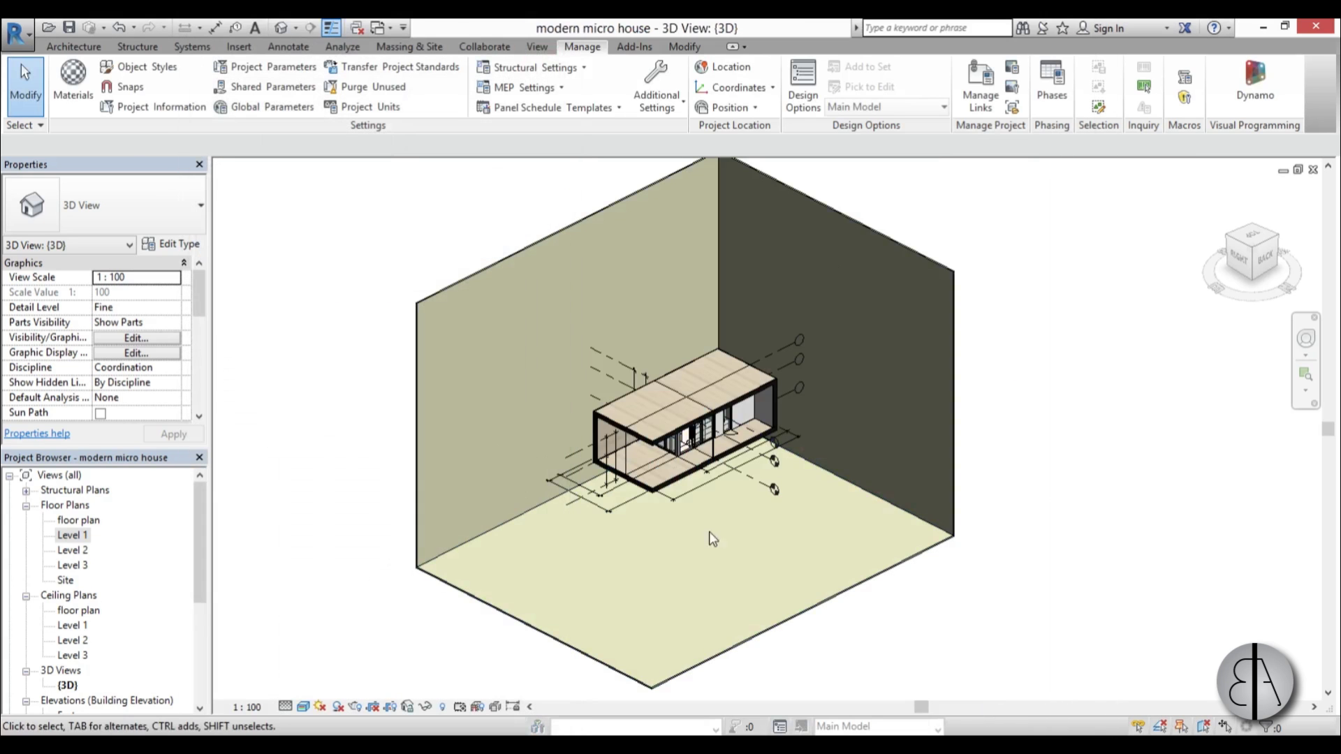
- Try cutting the roof off the house by enabling the 3D view's section box and lowering its upper face
{"action": "scroll", "coordinate": [713, 487], "scroll_direction": "up", "scroll_amount": 3}
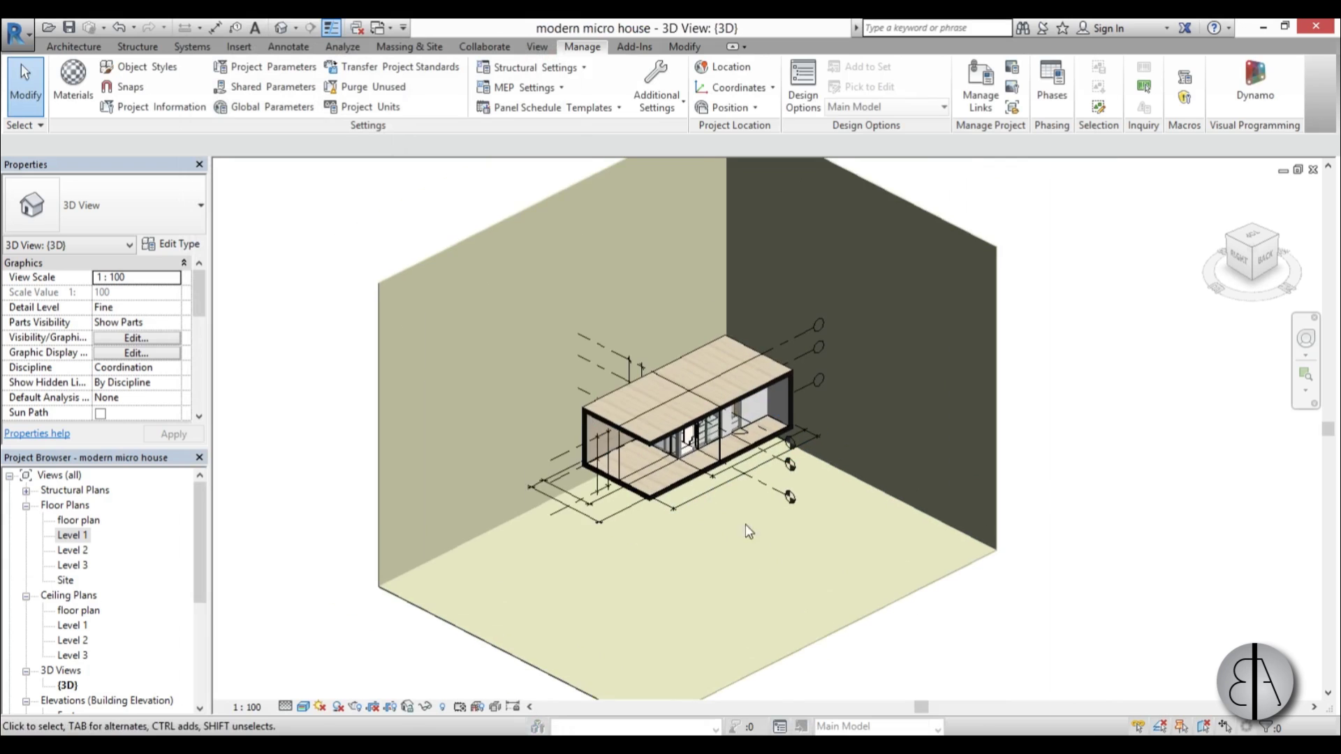
{"action": "scroll", "coordinate": [654, 419], "scroll_direction": "up", "scroll_amount": 3}
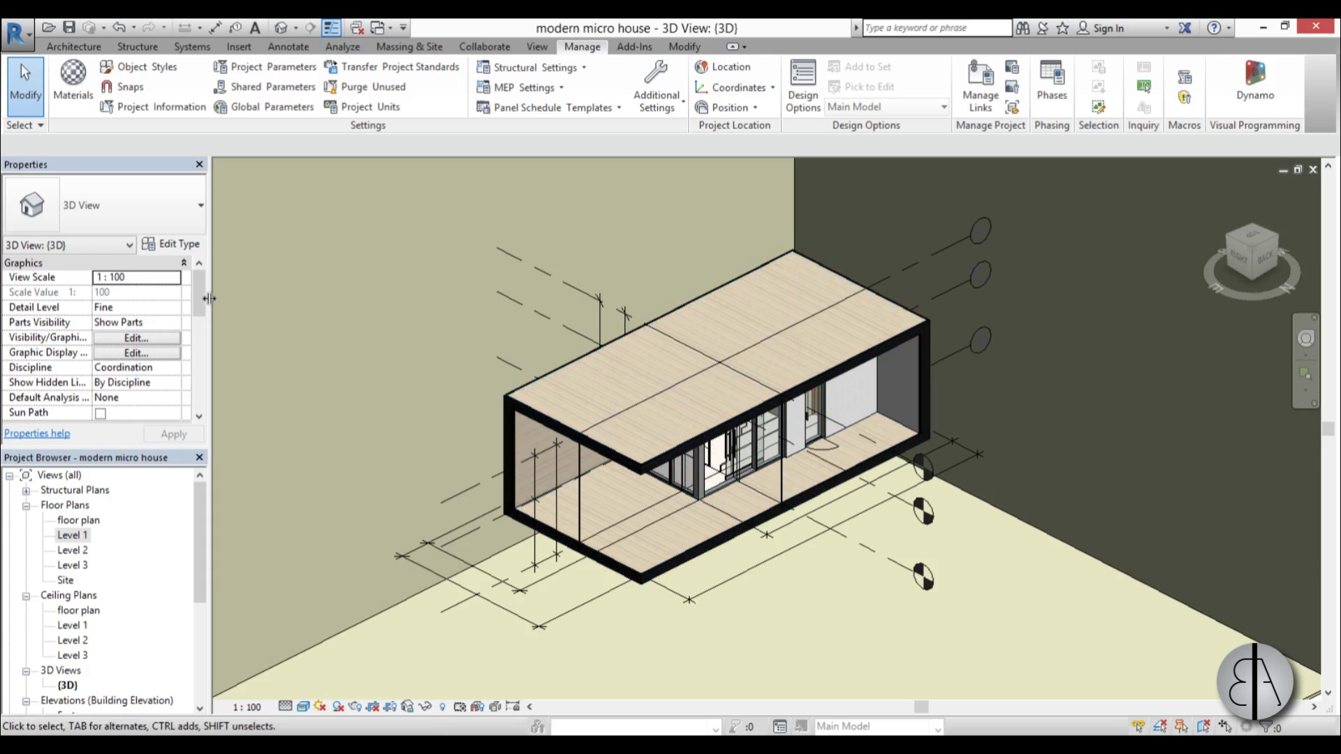
{"action": "left_click_drag", "start_coordinate": [201, 303], "coordinate": [201, 340]}
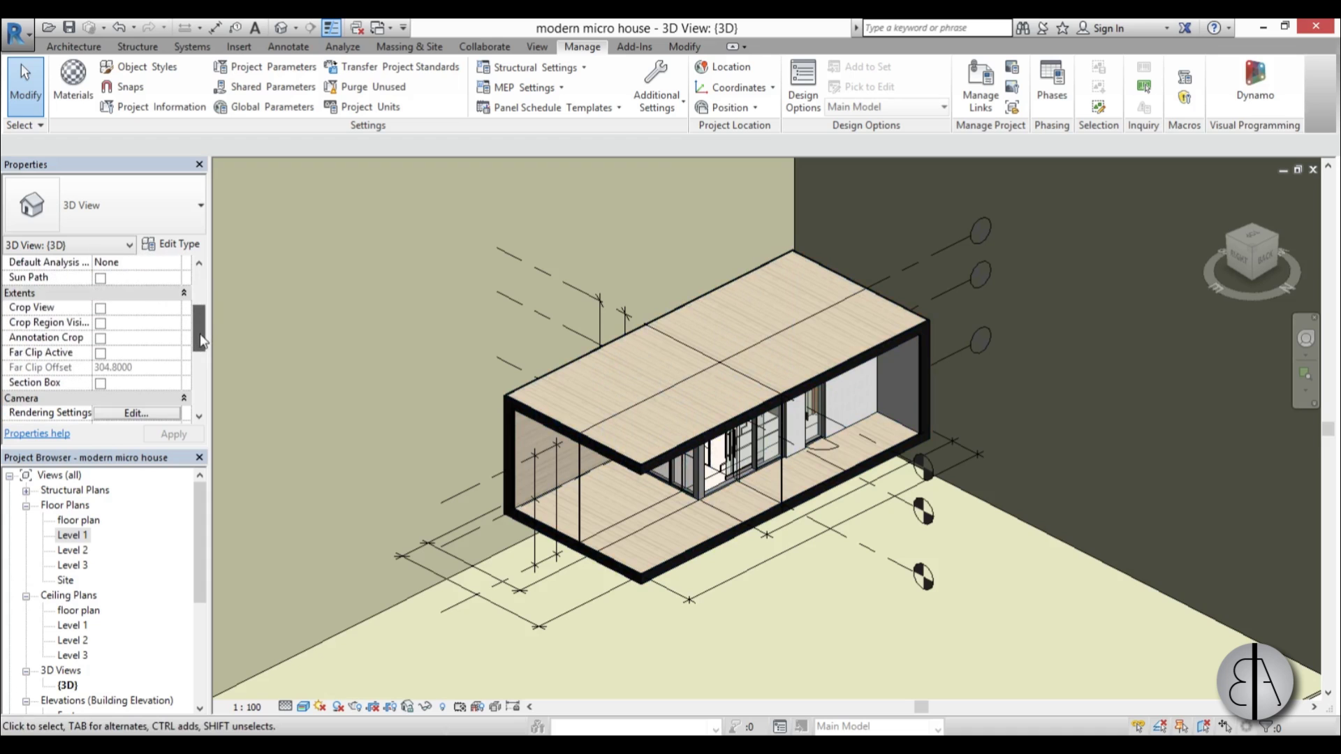
{"action": "left_click", "coordinate": [100, 384]}
{"action": "scroll", "coordinate": [527, 368], "scroll_direction": "down", "scroll_amount": 5}
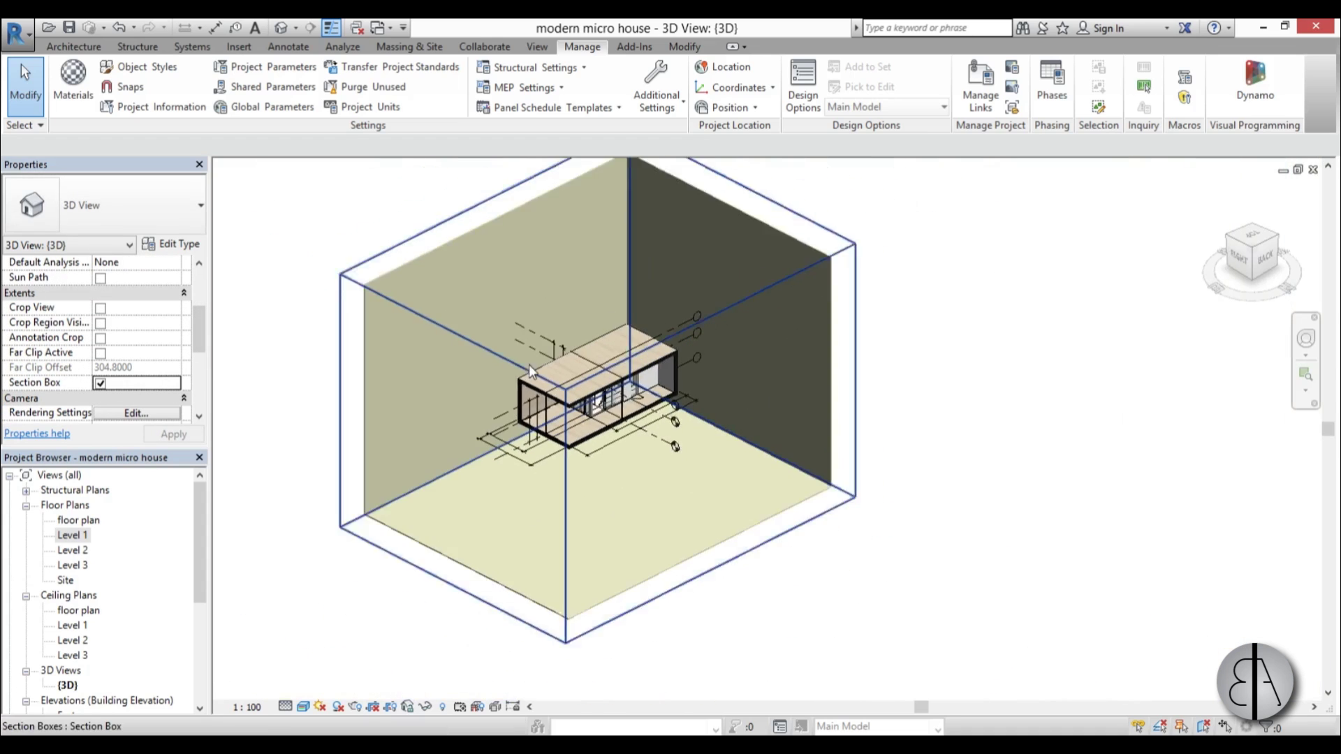
{"action": "left_click", "coordinate": [492, 220]}
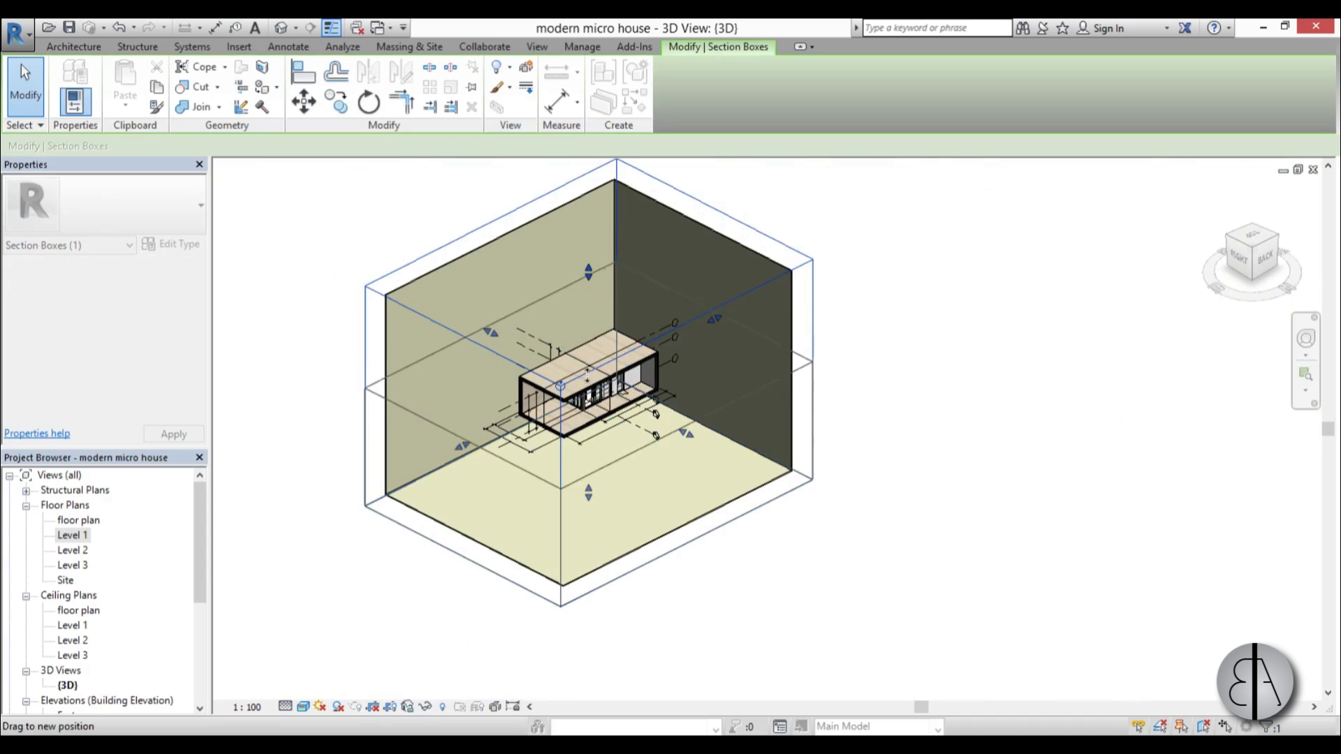
{"action": "left_click_drag", "start_coordinate": [585, 384], "coordinate": [586, 385]}
{"action": "scroll", "coordinate": [584, 393], "scroll_direction": "up", "scroll_amount": 3}
{"action": "scroll", "coordinate": [382, 387], "scroll_direction": "down", "scroll_amount": 2}
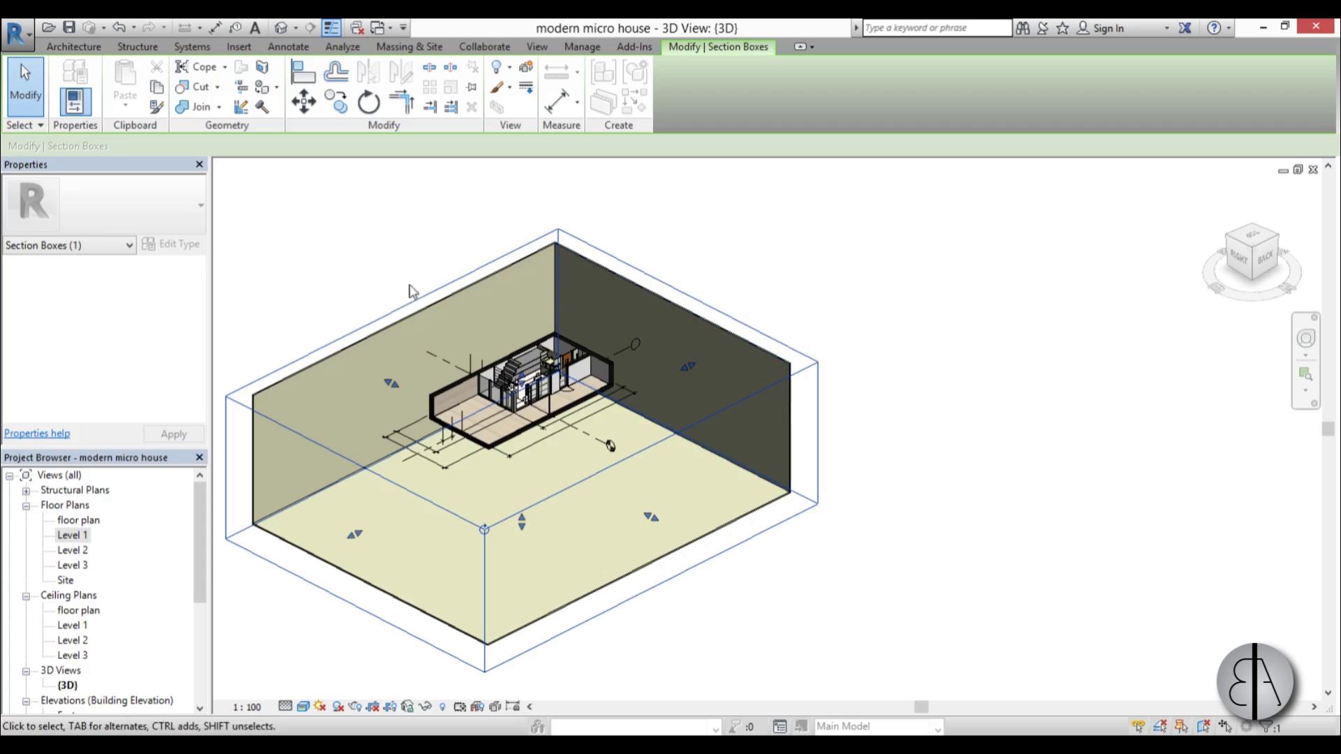
- Turn off the section box in the 3D view
{"action": "left_click", "coordinate": [244, 263]}
{"action": "left_click_drag", "start_coordinate": [199, 282], "coordinate": [203, 352]}
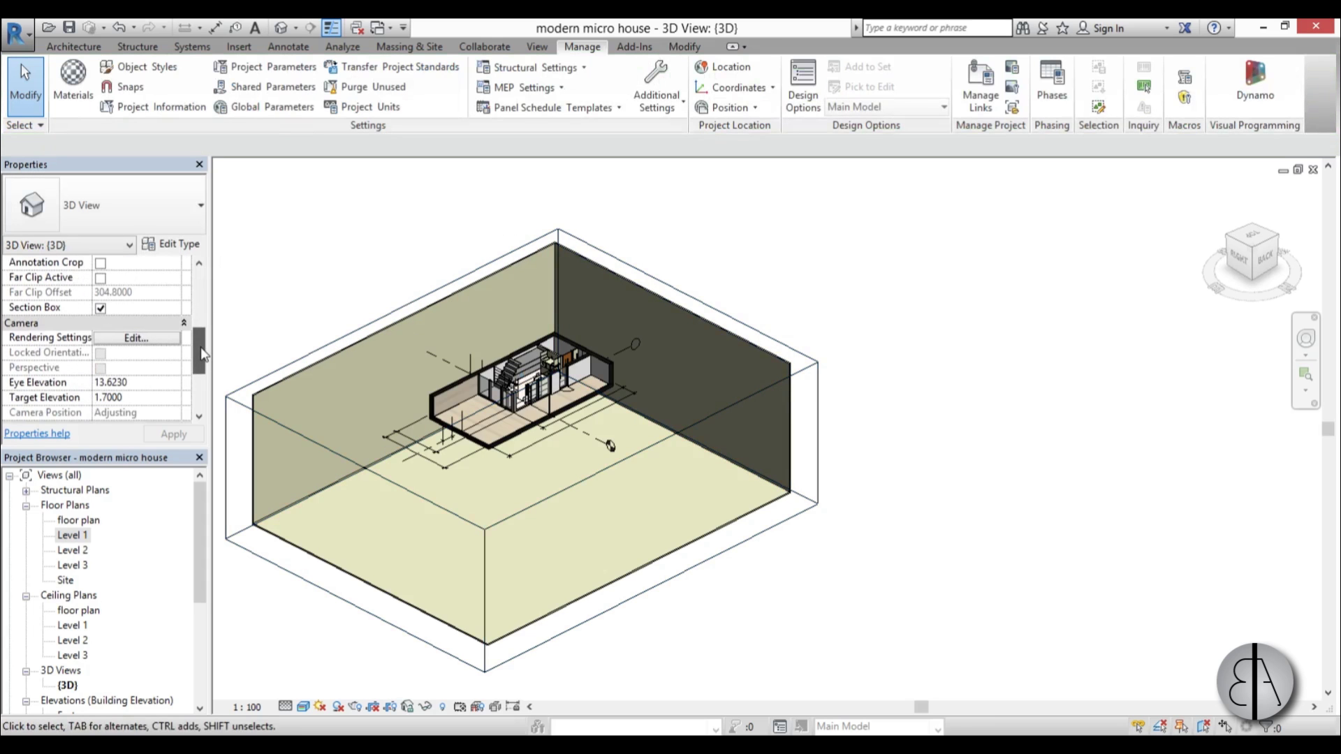
{"action": "left_click", "coordinate": [101, 308]}
- Hide the three stacked roof parts of the house in the 3D view, one after another, to expose the interior
{"action": "scroll", "coordinate": [545, 419], "scroll_direction": "up", "scroll_amount": 8}
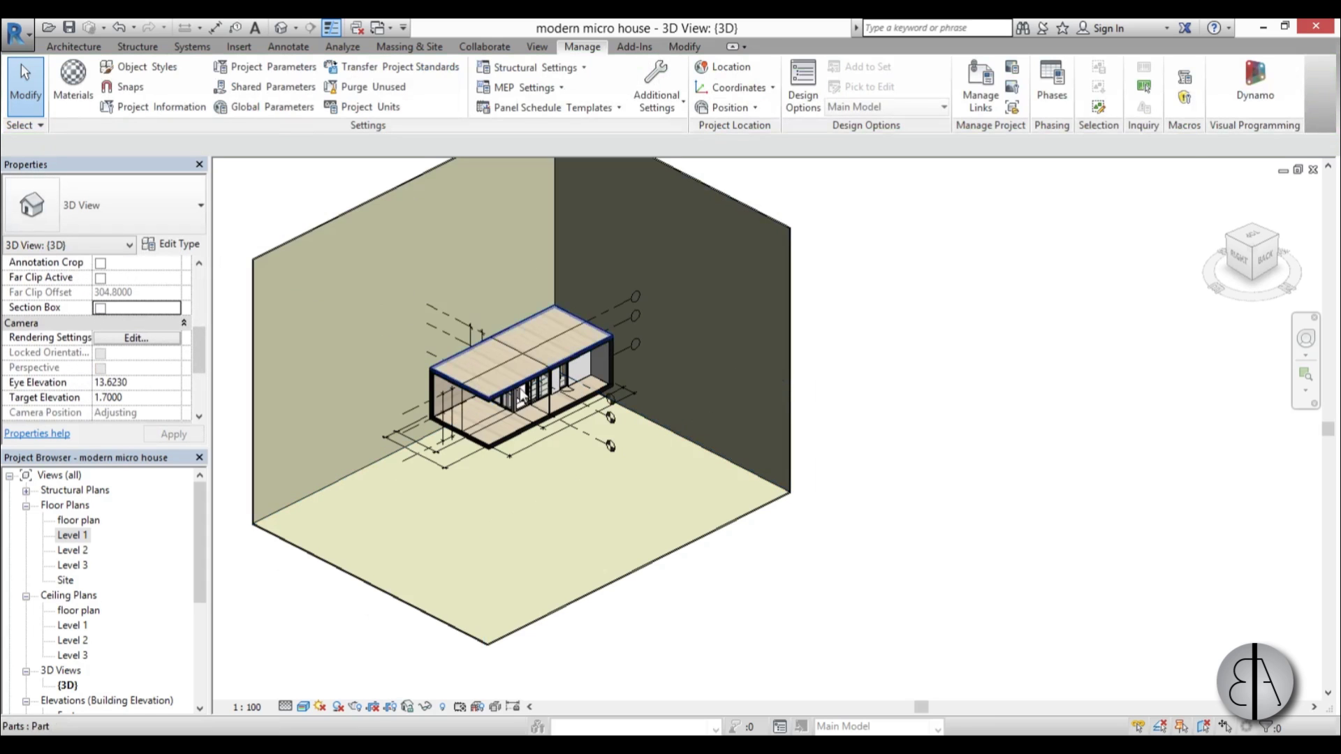
{"action": "left_click", "coordinate": [512, 461]}
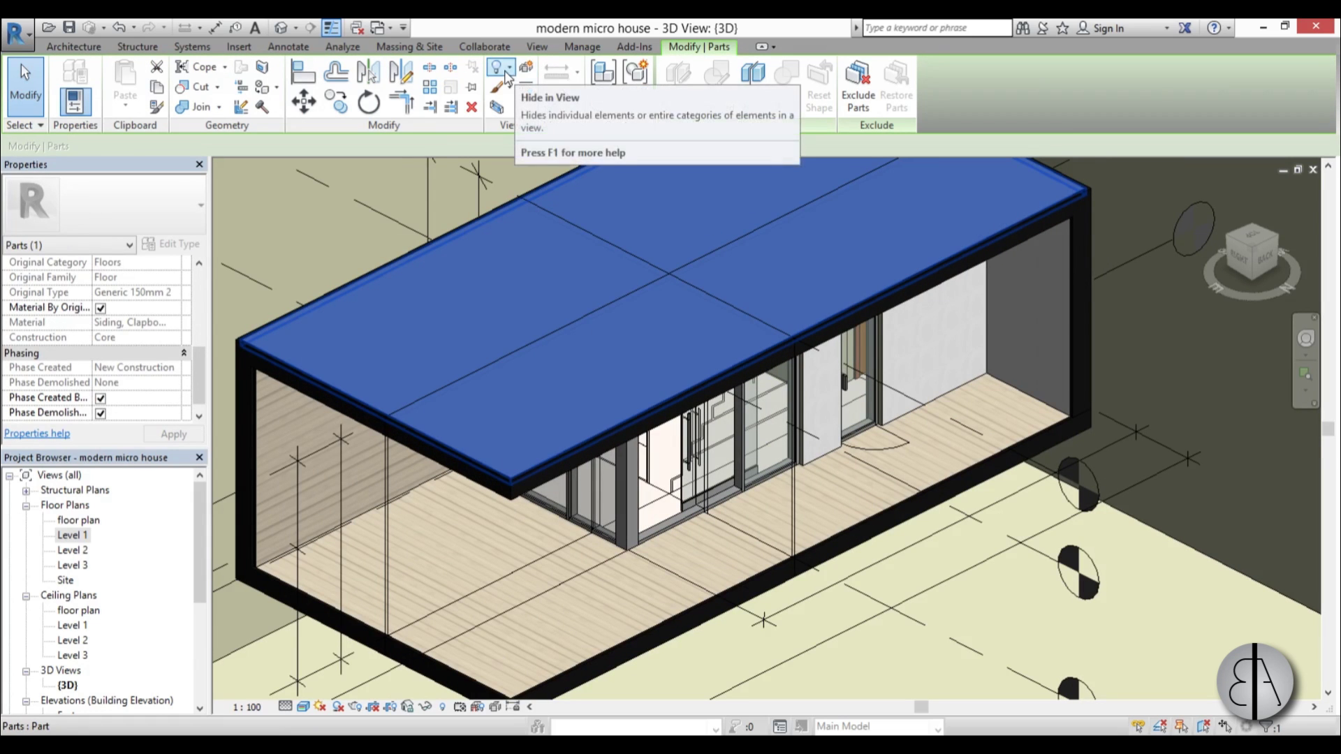
{"action": "left_click", "coordinate": [527, 77]}
{"action": "left_click", "coordinate": [525, 102]}
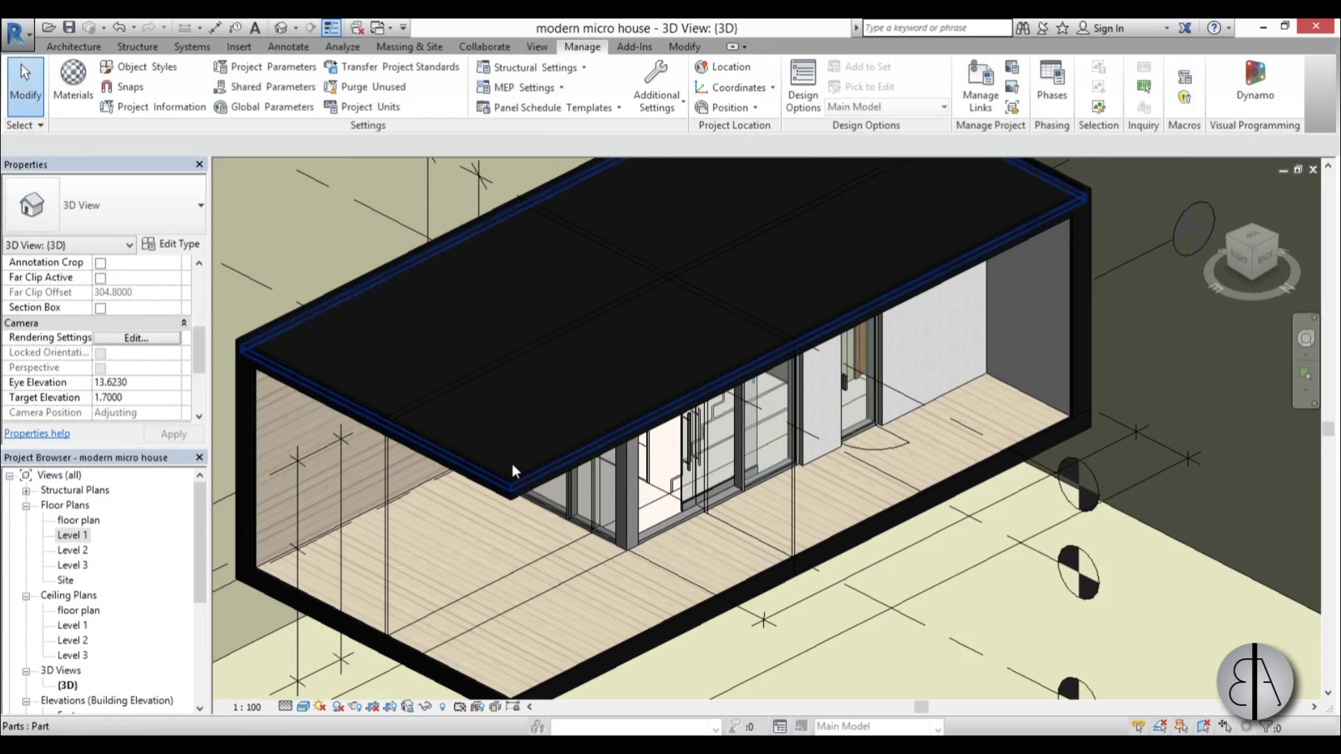
{"action": "left_click", "coordinate": [513, 464]}
{"action": "left_click", "coordinate": [495, 69]}
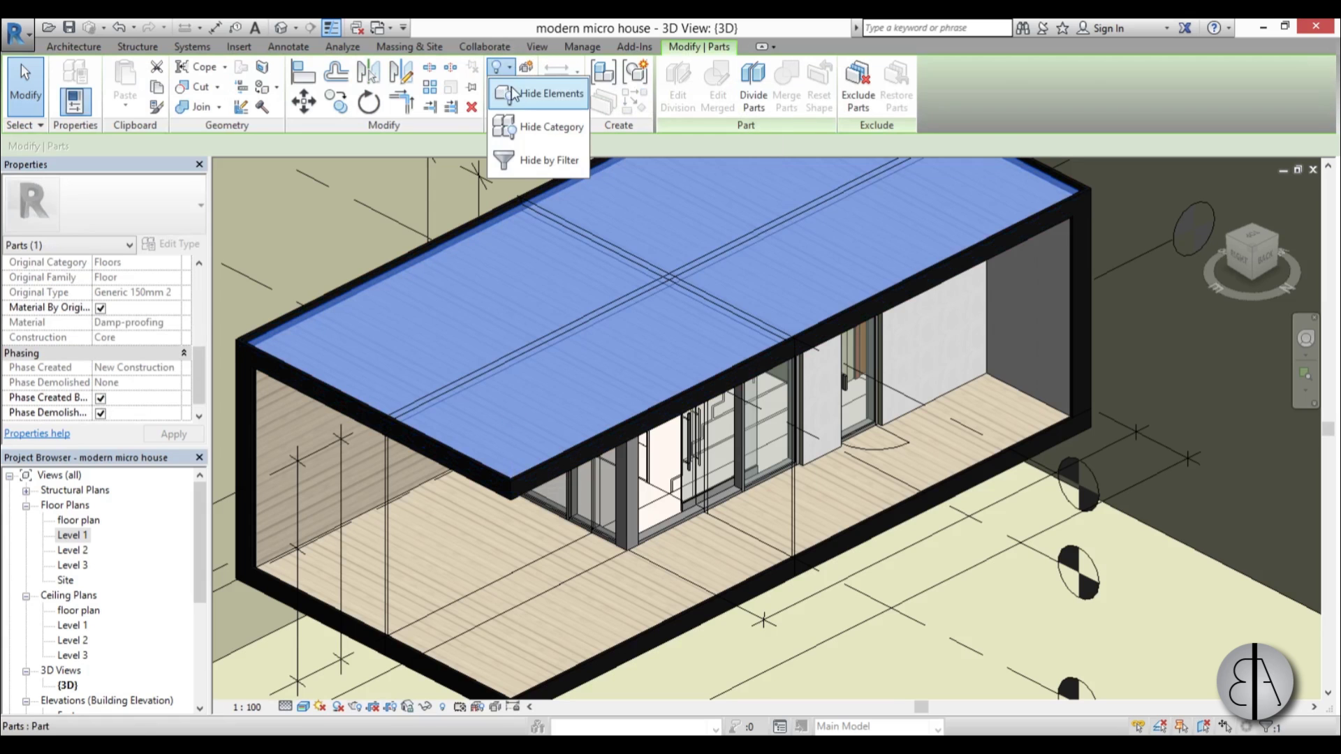
{"action": "left_click", "coordinate": [524, 93]}
{"action": "left_click", "coordinate": [511, 450]}
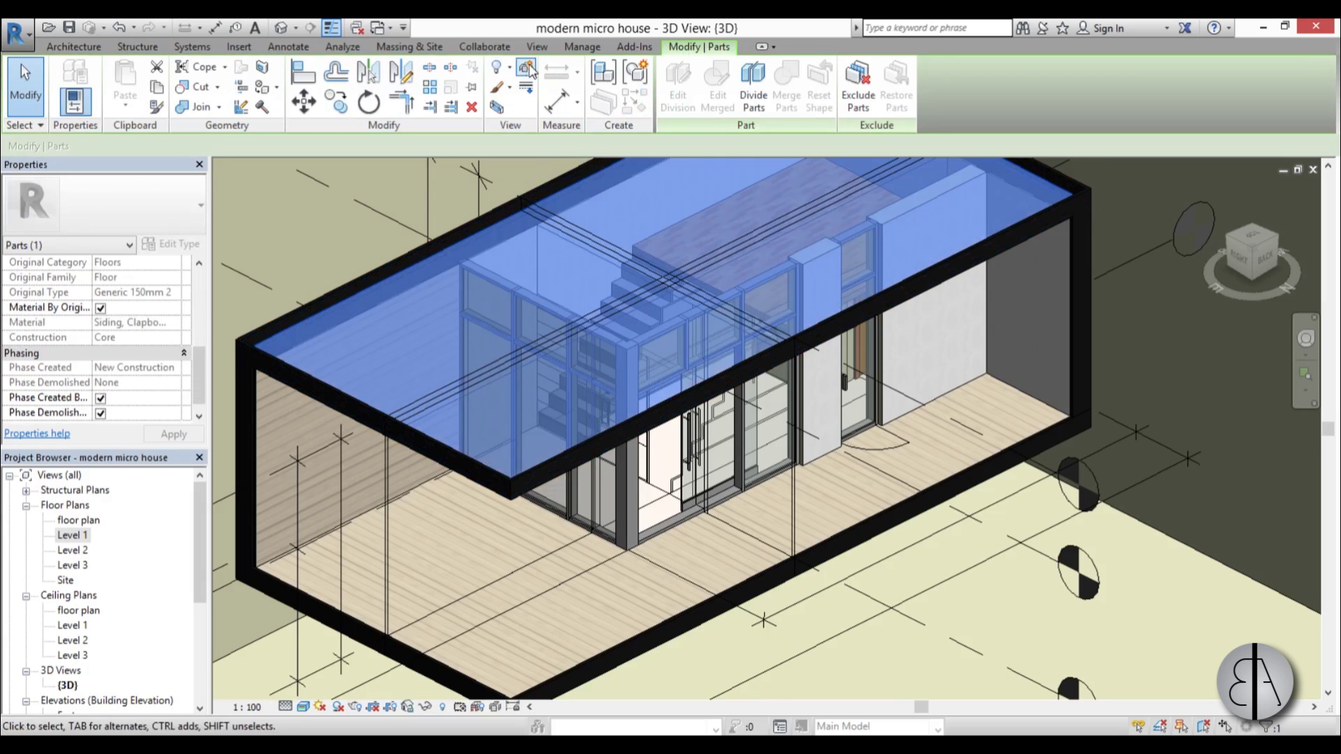
{"action": "left_click", "coordinate": [507, 69]}
{"action": "left_click", "coordinate": [518, 93]}
{"action": "scroll", "coordinate": [698, 446], "scroll_direction": "down", "scroll_amount": 3}
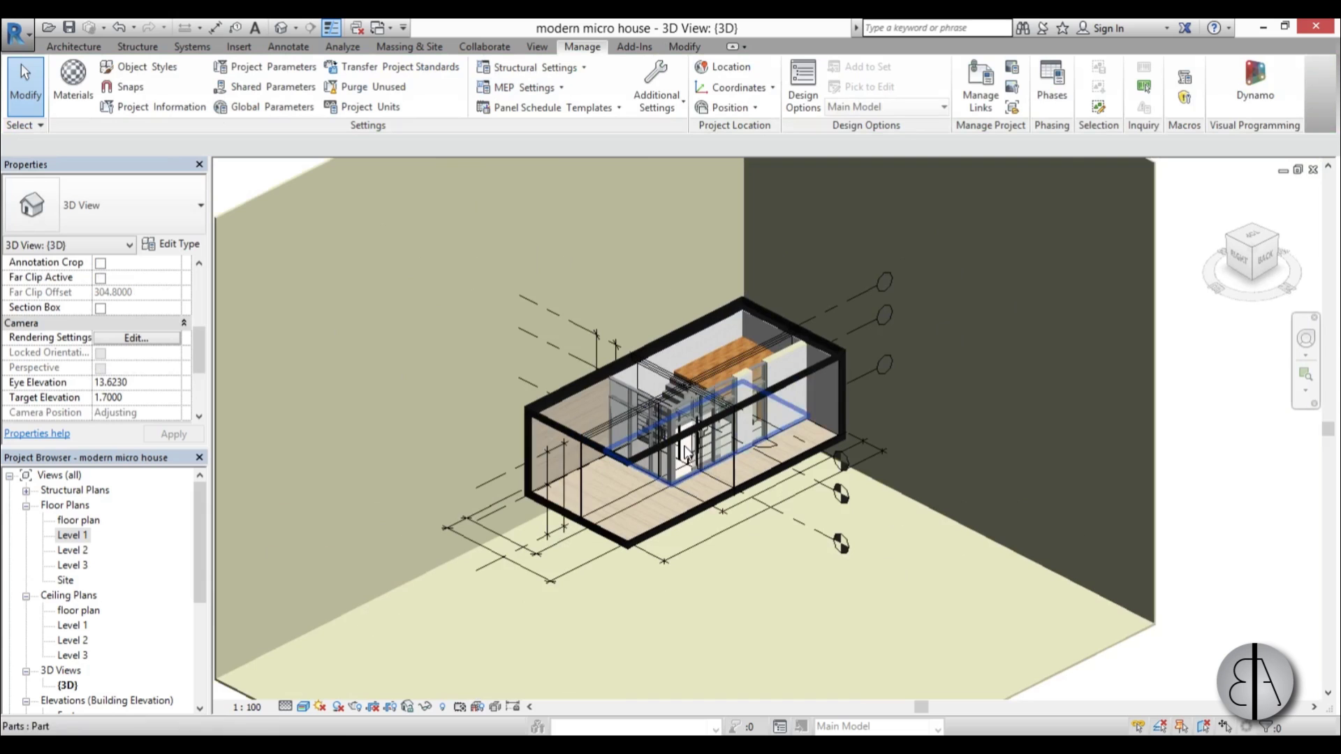
{"action": "scroll", "coordinate": [742, 431], "scroll_direction": "up", "scroll_amount": 3}
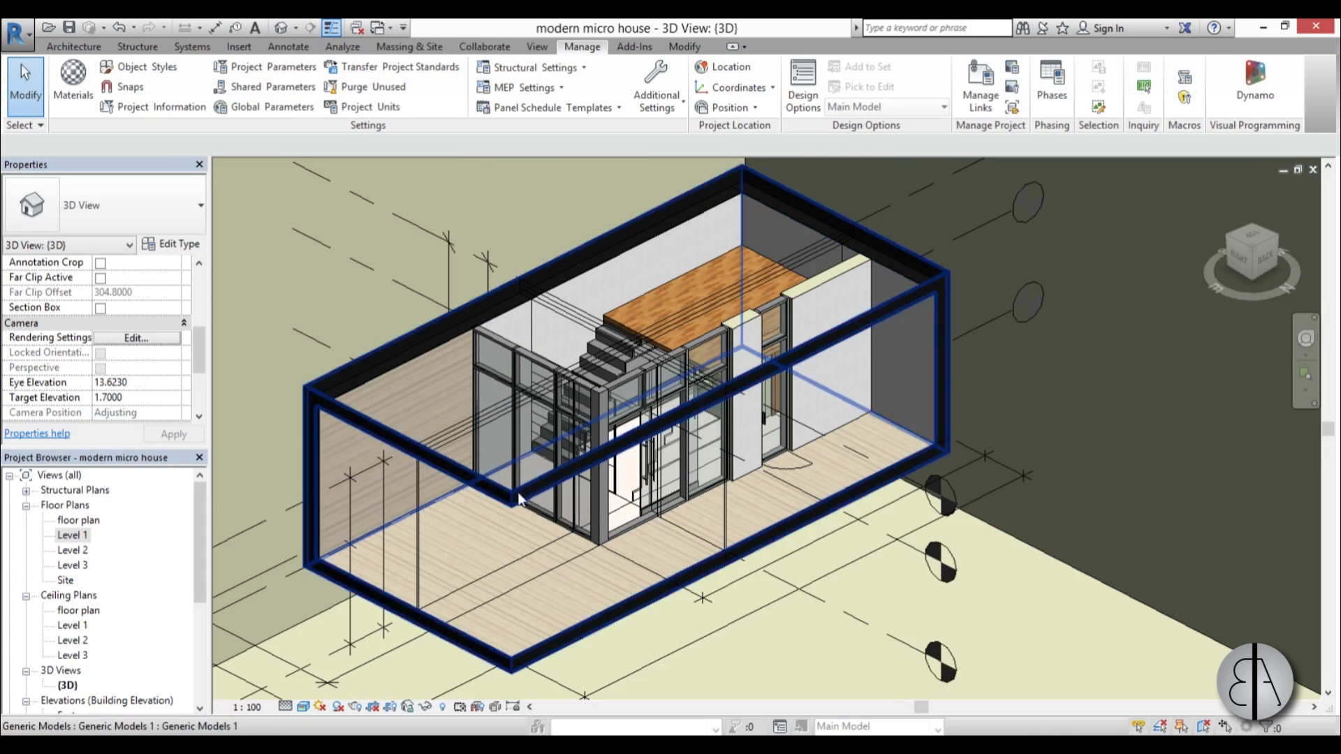
- Displace the imported "floor plan" drawing straight down onto the large floor beneath the house
{"action": "scroll", "coordinate": [717, 299], "scroll_direction": "down", "scroll_amount": 1}
{"action": "scroll", "coordinate": [718, 299], "scroll_direction": "down", "scroll_amount": 2}
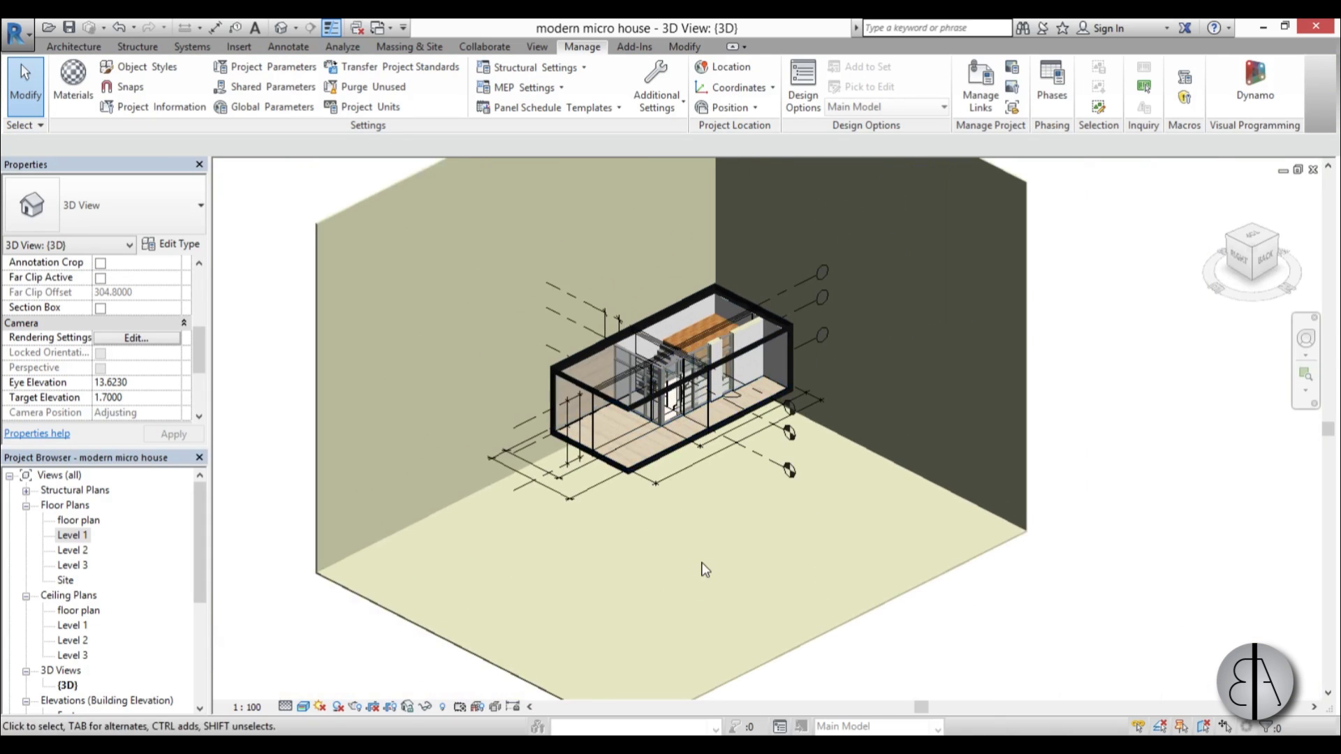
{"action": "left_click", "coordinate": [657, 483]}
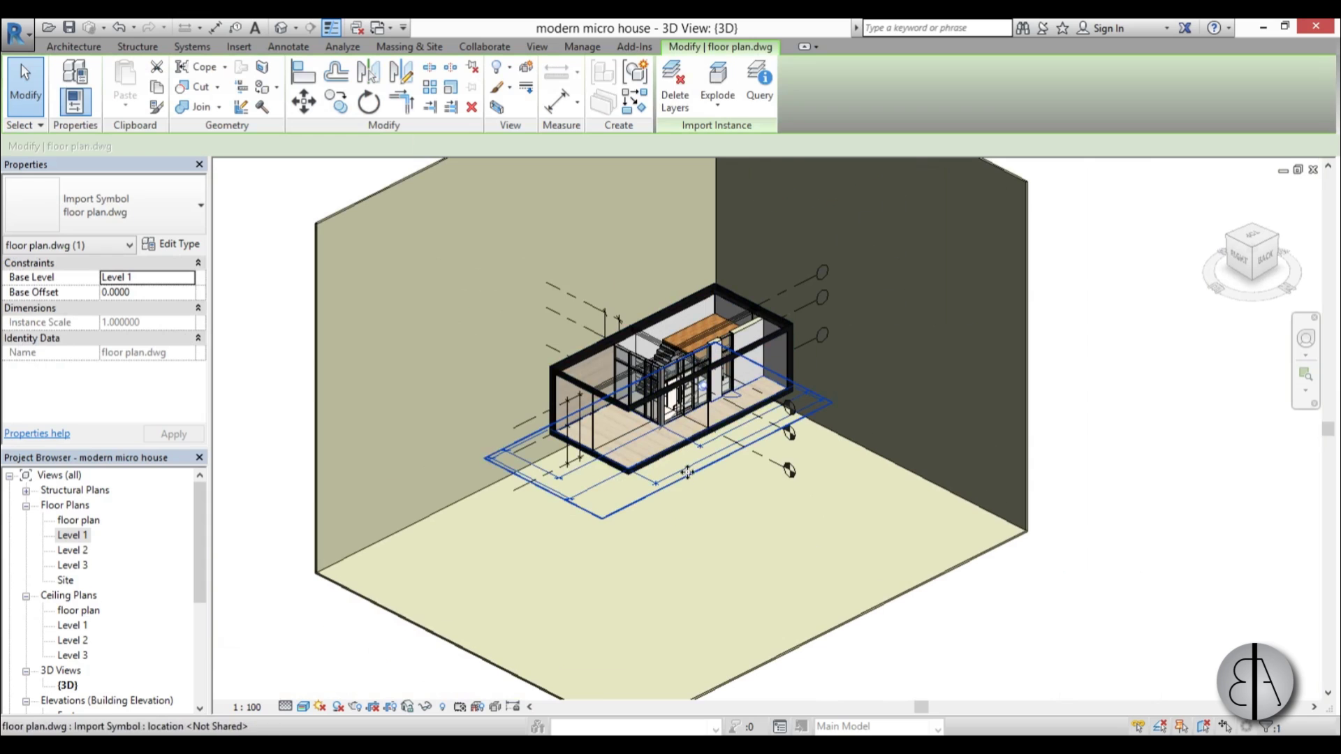
{"action": "scroll", "coordinate": [687, 472], "scroll_direction": "up", "scroll_amount": 5}
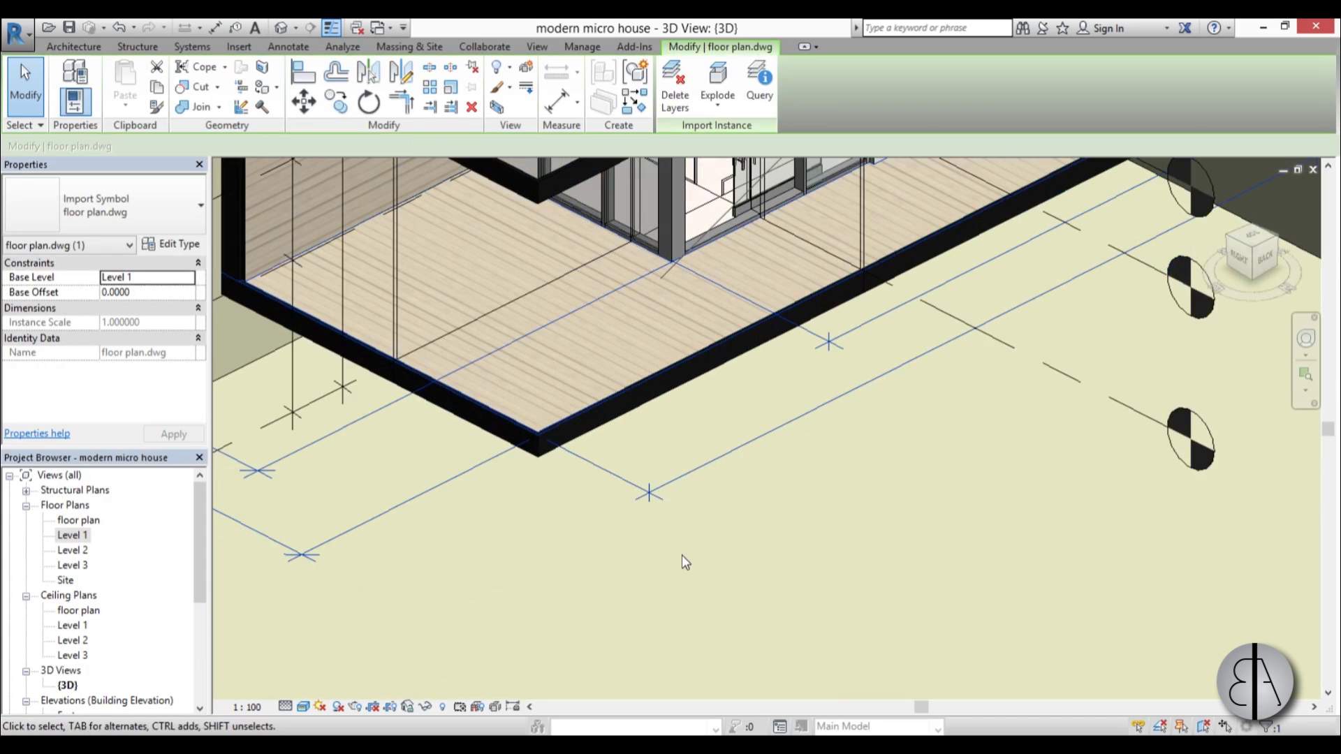
{"action": "scroll", "coordinate": [635, 468], "scroll_direction": "down", "scroll_amount": 5}
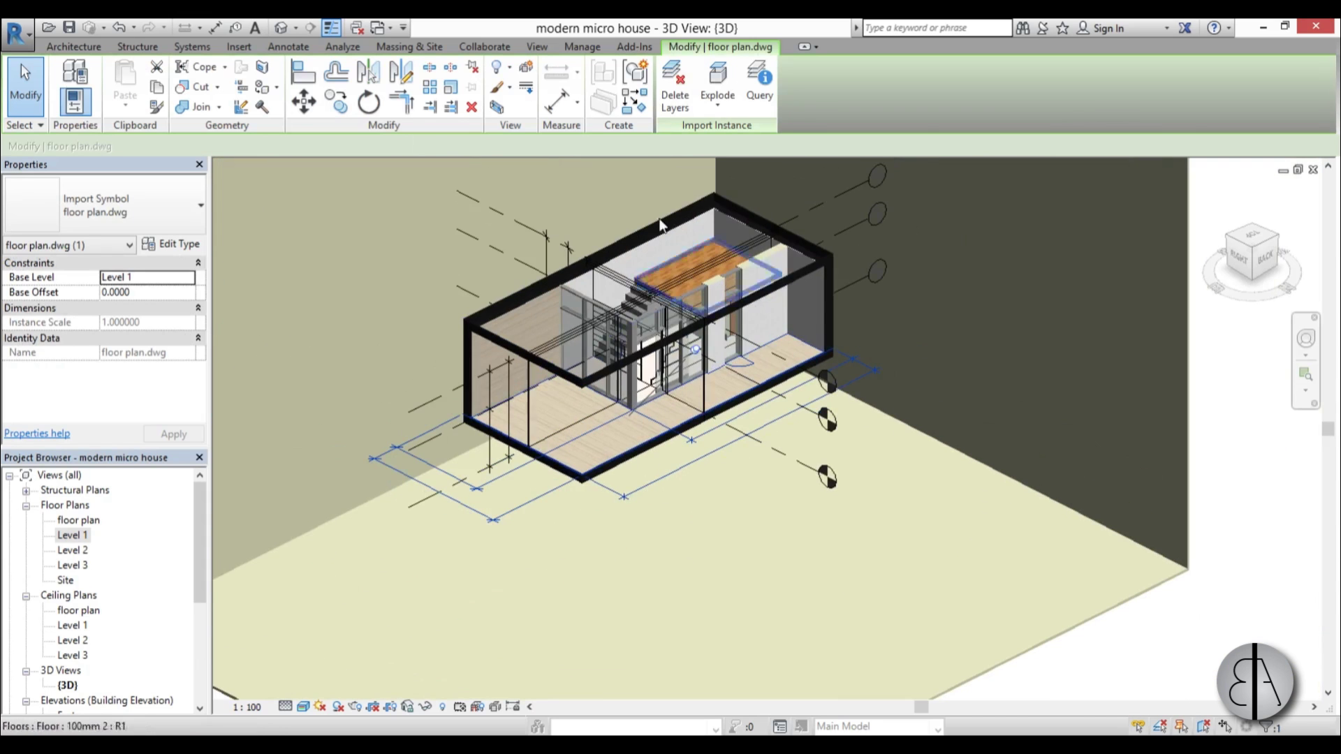
{"action": "left_click", "coordinate": [525, 67]}
{"action": "middle_click_drag", "start_coordinate": [775, 482], "coordinate": [708, 398], "text": "shift"}
{"action": "left_click_drag", "start_coordinate": [642, 339], "coordinate": [643, 518]}
{"action": "middle_click_drag", "start_coordinate": [574, 444], "coordinate": [741, 597], "text": "shift"}
{"action": "left_click", "coordinate": [794, 602]}
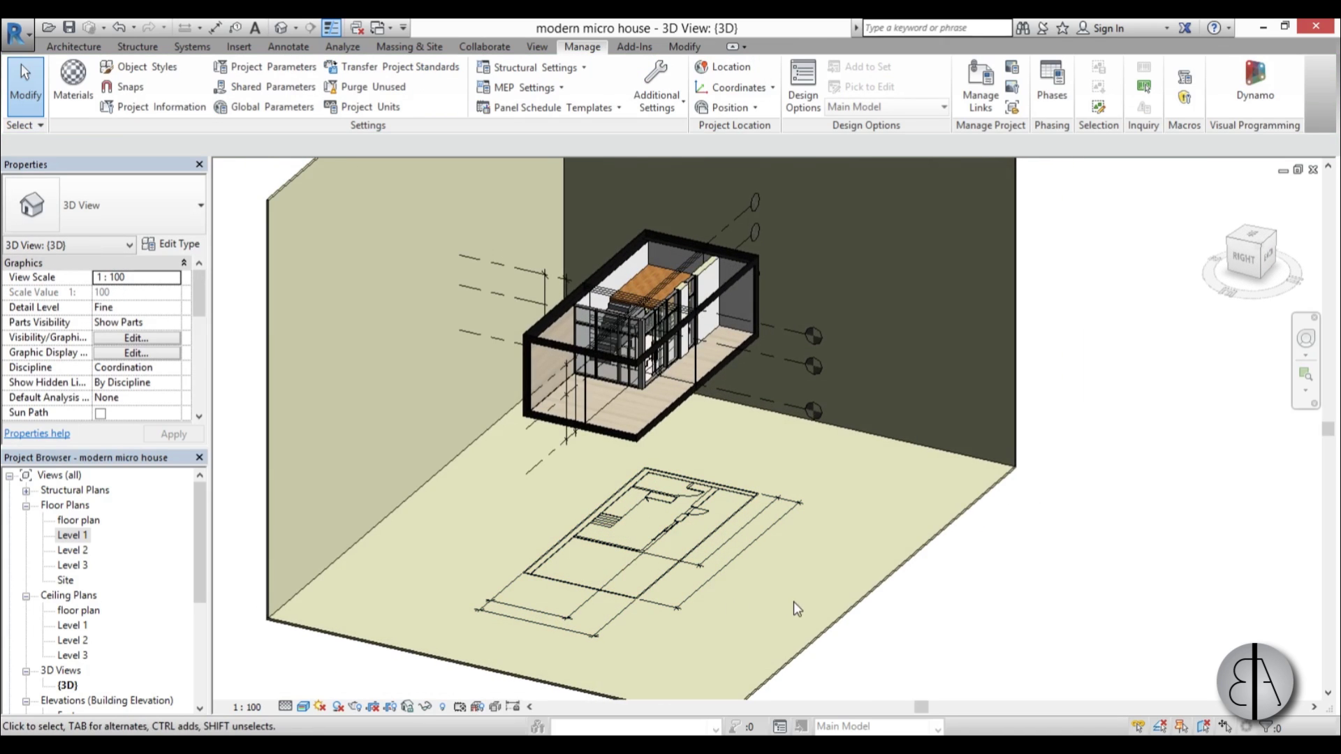
- Displace the imported "short" drawing onto the shorter backdrop wall, with an X displacement of about -13.39
{"action": "scroll", "coordinate": [793, 477], "scroll_direction": "down", "scroll_amount": 2}
{"action": "left_click", "coordinate": [801, 407]}
{"action": "middle_click_drag", "start_coordinate": [802, 407], "coordinate": [691, 367], "text": "shift"}
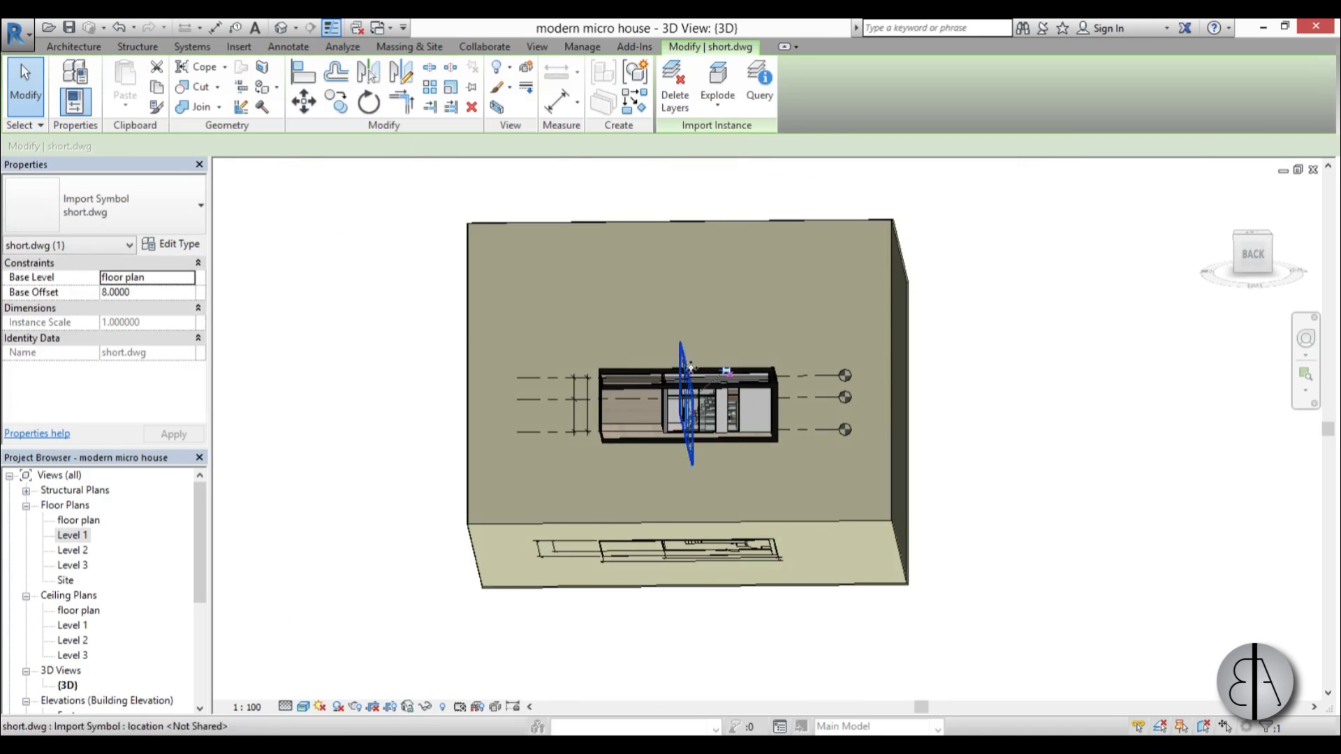
{"action": "left_click", "coordinate": [648, 417]}
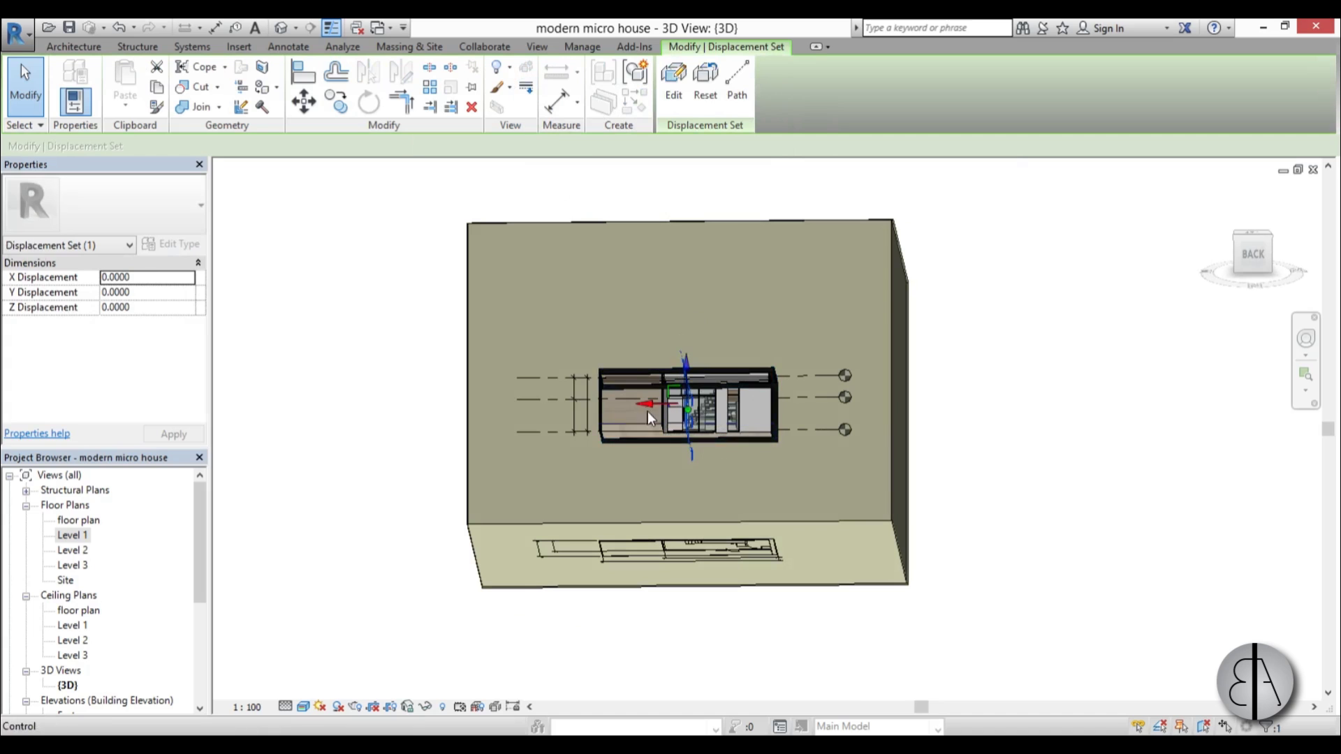
{"action": "left_click_drag", "start_coordinate": [647, 418], "coordinate": [845, 419]}
{"action": "mouse_move", "coordinate": [844, 419]}
{"action": "middle_mouse_down", "text": "shift"}
{"action": "mouse_move", "coordinate": [831, 403]}
{"action": "mouse_move", "coordinate": [847, 401]}
{"action": "middle_mouse_up", "text": "shift"}
{"action": "scroll", "coordinate": [896, 405], "scroll_direction": "up", "scroll_amount": 5}
{"action": "left_click_drag", "start_coordinate": [827, 397], "coordinate": [834, 397]}
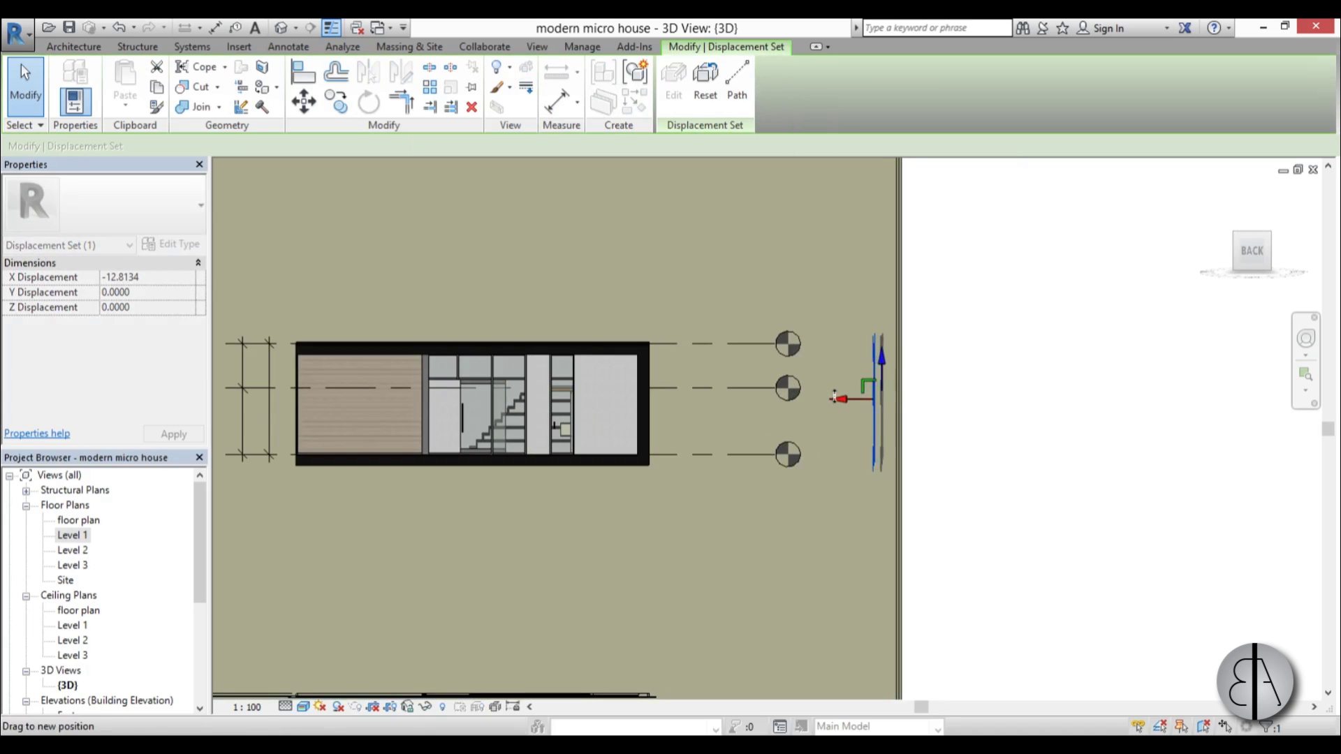
{"action": "scroll", "coordinate": [661, 371], "scroll_direction": "down", "scroll_amount": 5}
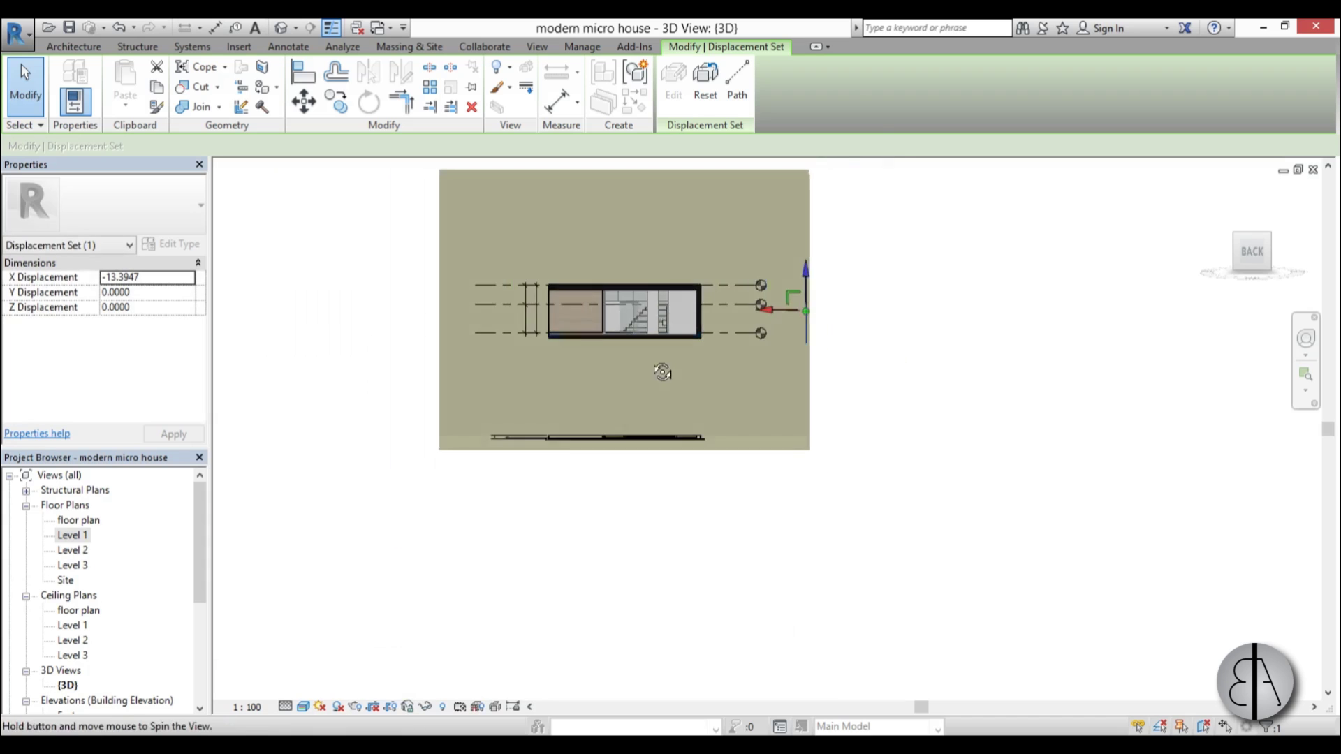
- Displace the imported "long" drawing along the Y axis onto the longer backdrop wall behind the house
{"action": "middle_click_drag", "start_coordinate": [661, 370], "coordinate": [796, 475], "text": "shift"}
{"action": "left_click", "coordinate": [563, 368]}
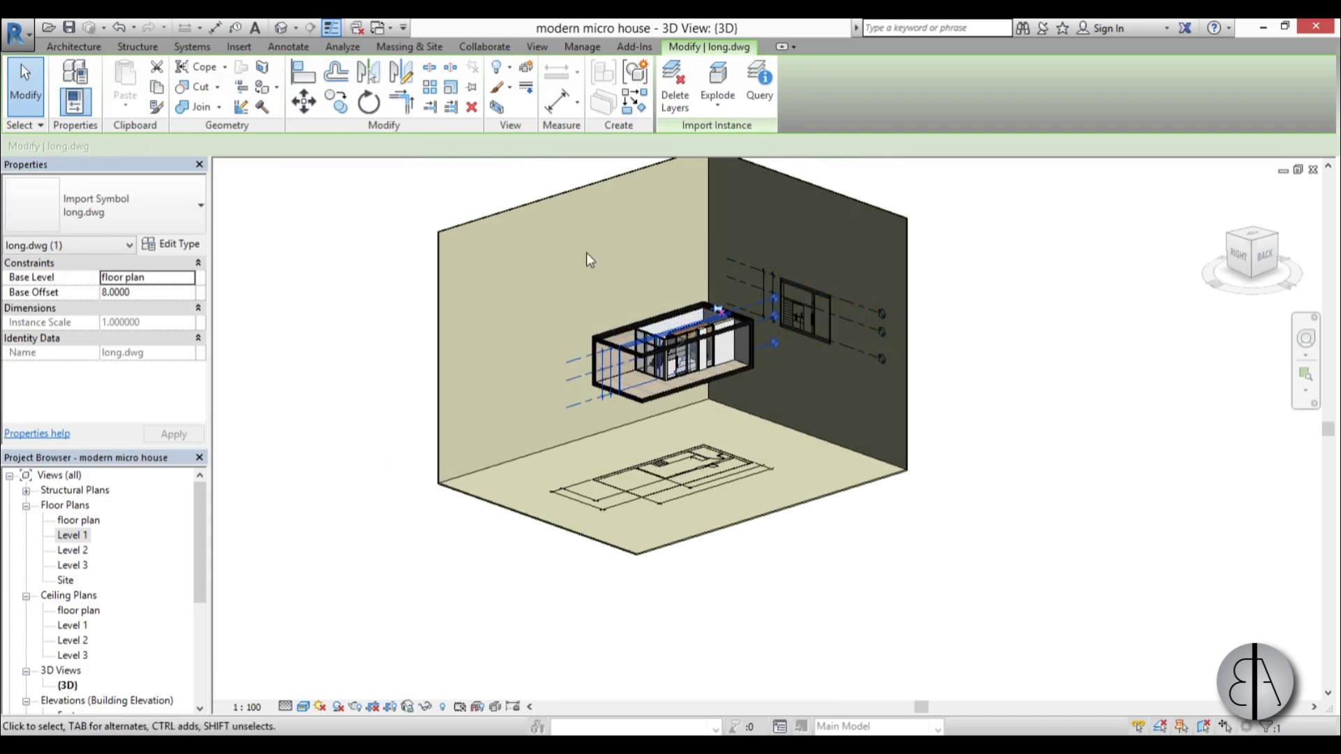
{"action": "left_click", "coordinate": [526, 67]}
{"action": "middle_click_drag", "start_coordinate": [635, 501], "coordinate": [795, 432], "text": "shift"}
{"action": "left_click_drag", "start_coordinate": [717, 355], "coordinate": [506, 365]}
{"action": "scroll", "coordinate": [506, 364], "scroll_direction": "up", "scroll_amount": 7}
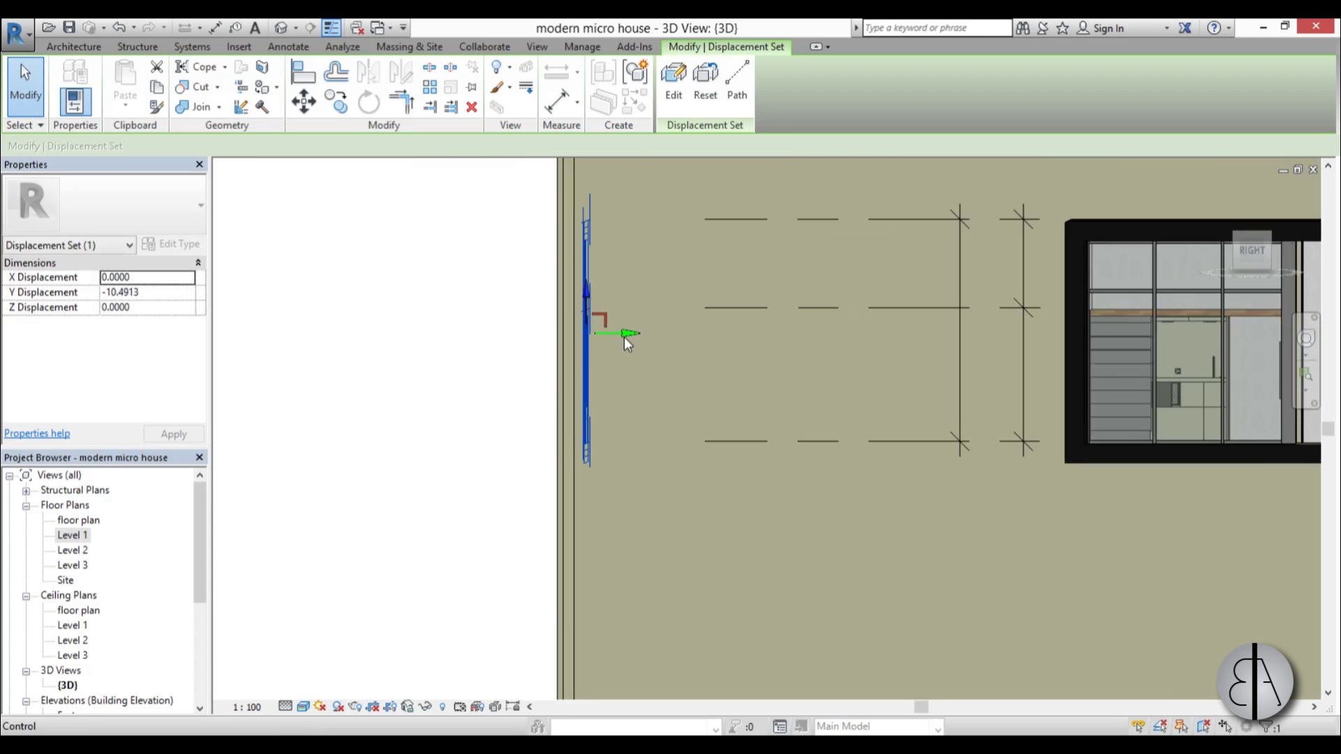
{"action": "left_click_drag", "start_coordinate": [623, 336], "coordinate": [618, 334]}
{"action": "middle_click_drag", "start_coordinate": [651, 386], "coordinate": [800, 522], "text": "shift"}
{"action": "scroll", "coordinate": [597, 475], "scroll_direction": "down", "scroll_amount": 5}
{"action": "left_click", "coordinate": [1041, 633]}
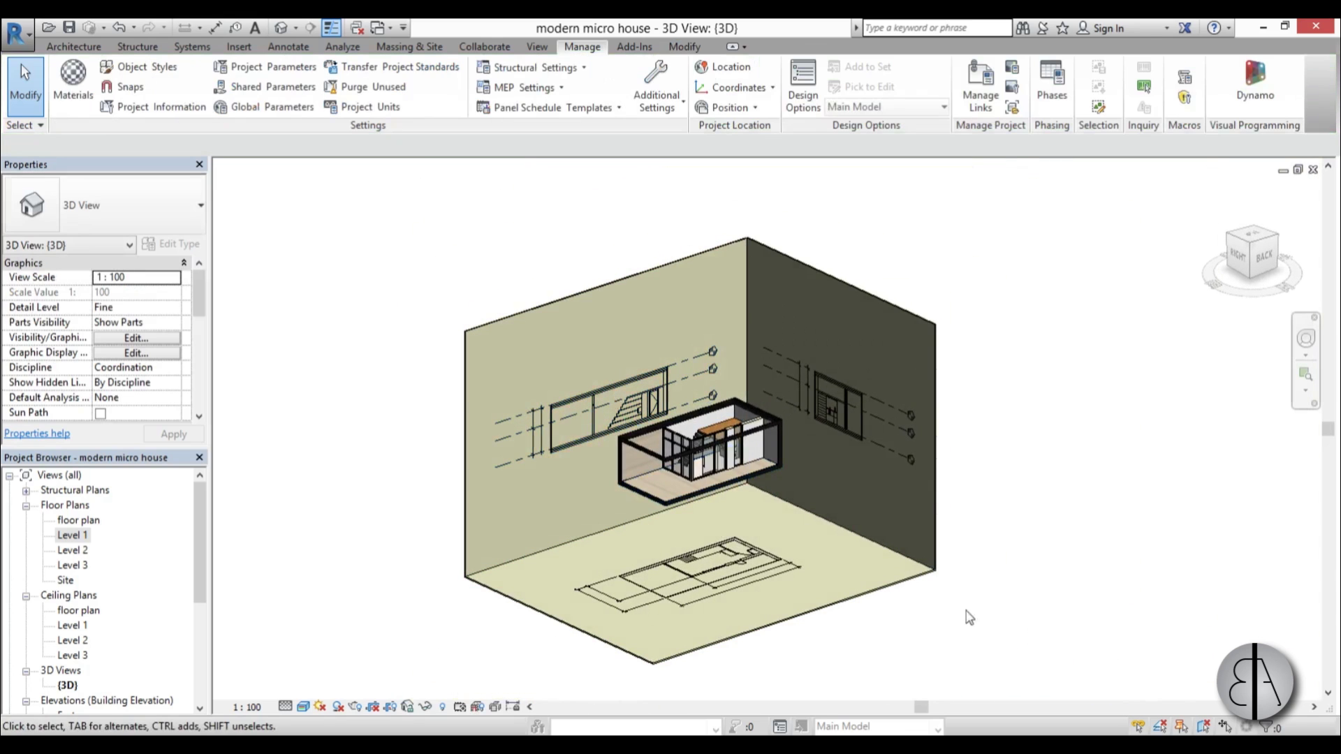
- Orient the 3D view isometrically from the top-right-back corner and examine the projected drawings around the open house
{"action": "scroll", "coordinate": [680, 524], "scroll_direction": "down", "scroll_amount": 1}
{"action": "middle_click_drag", "start_coordinate": [681, 531], "coordinate": [683, 536], "text": "shift"}
{"action": "left_click", "coordinate": [1228, 261]}
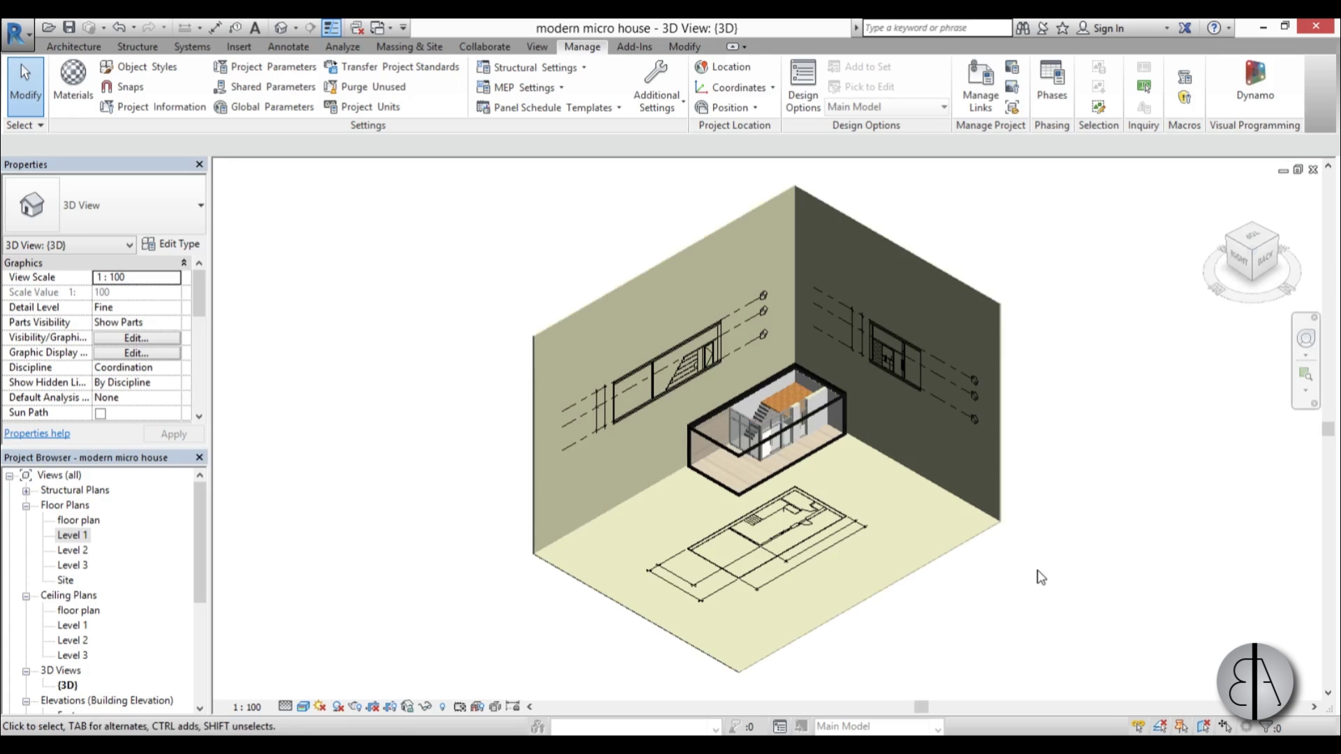
{"action": "scroll", "coordinate": [823, 405], "scroll_direction": "up", "scroll_amount": 4}
{"action": "middle_click_drag", "start_coordinate": [822, 386], "coordinate": [787, 444]}
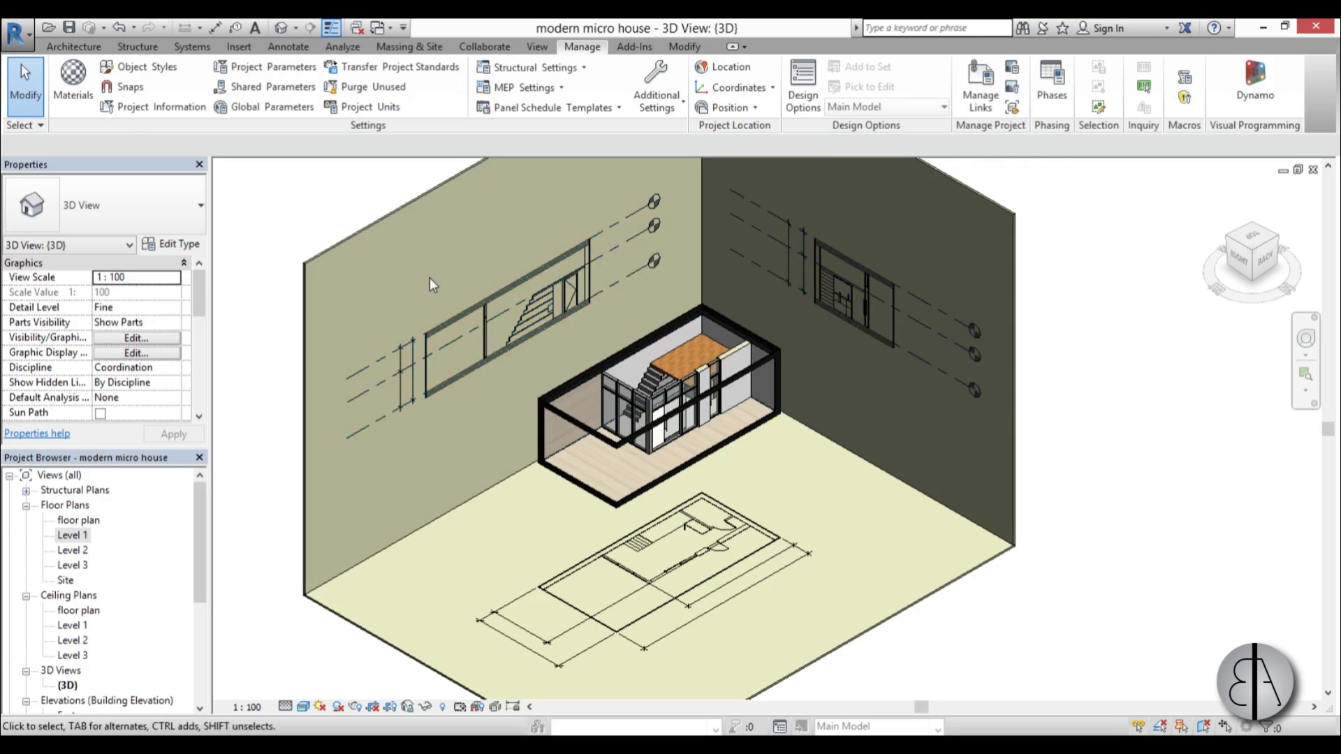
- Add displacement paths from the four outer corners of the displaced "long" drawing back to the house
{"action": "left_click", "coordinate": [426, 328]}
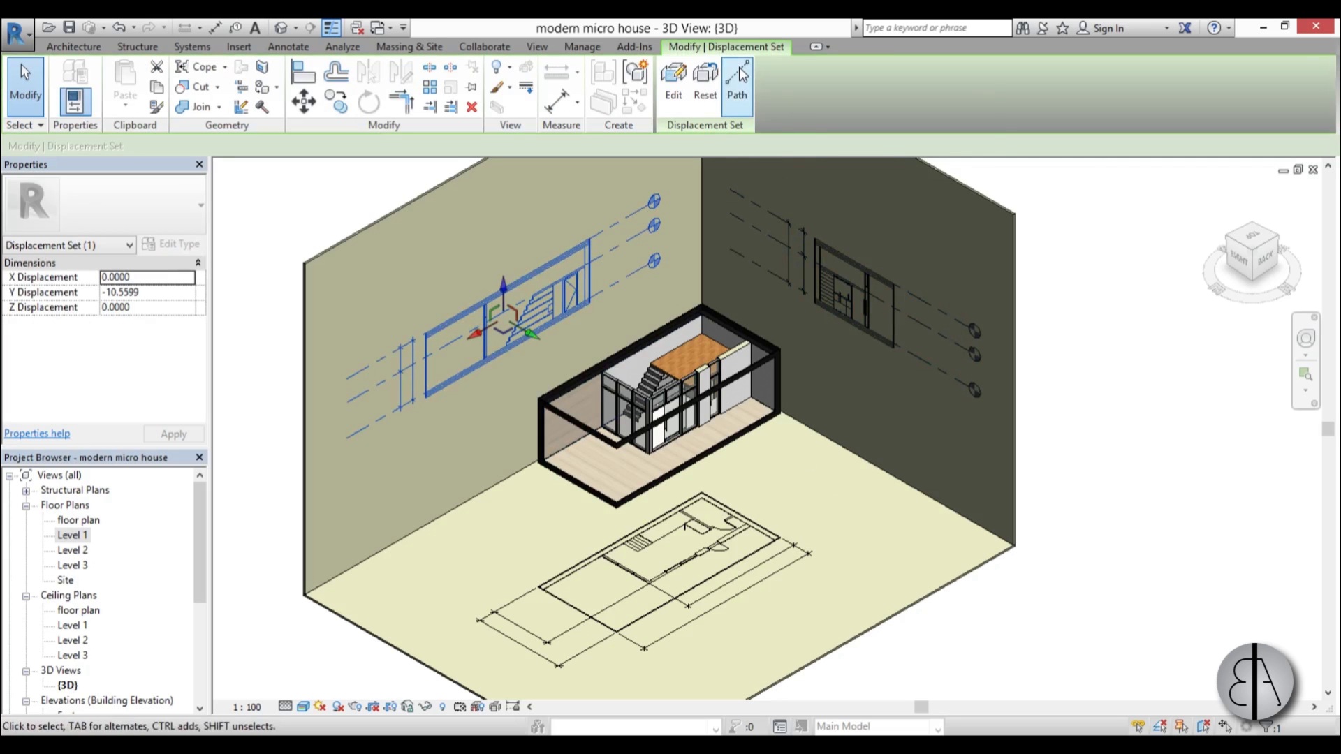
{"action": "key", "text": "Escape"}
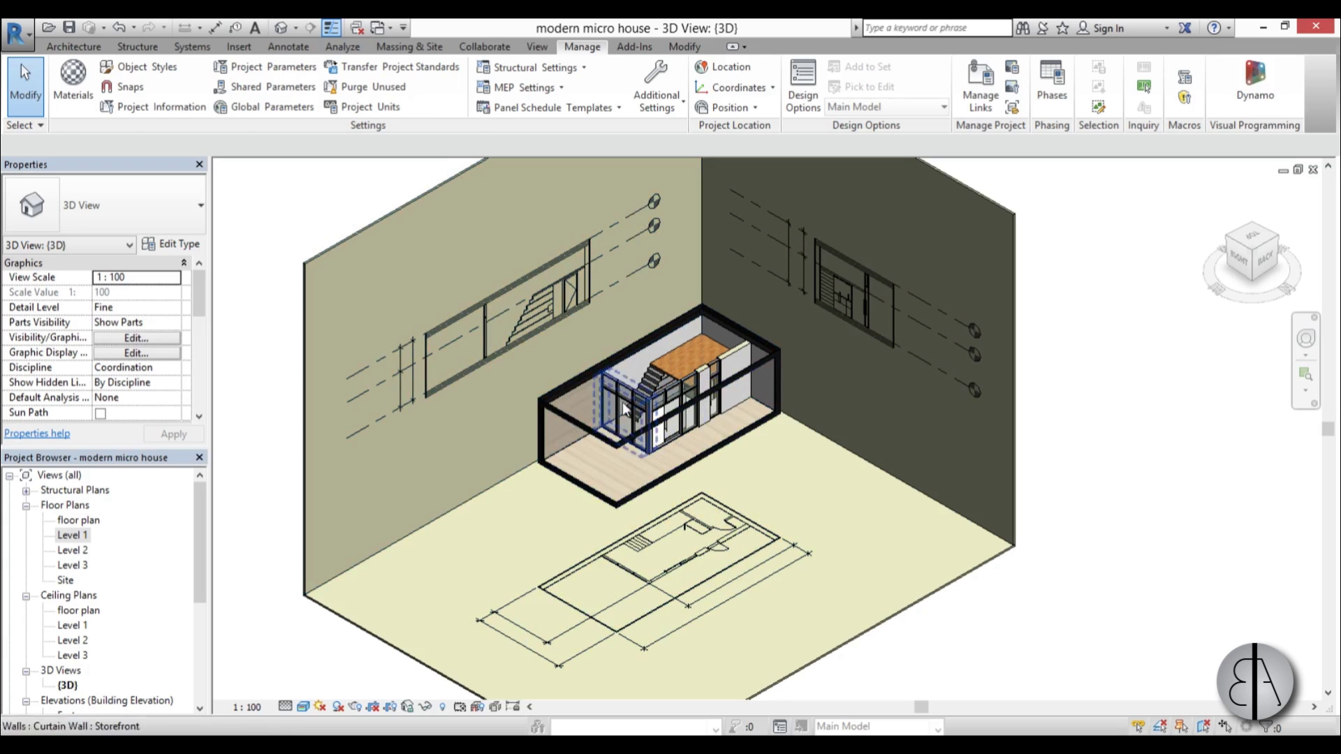
{"action": "left_click", "coordinate": [451, 346]}
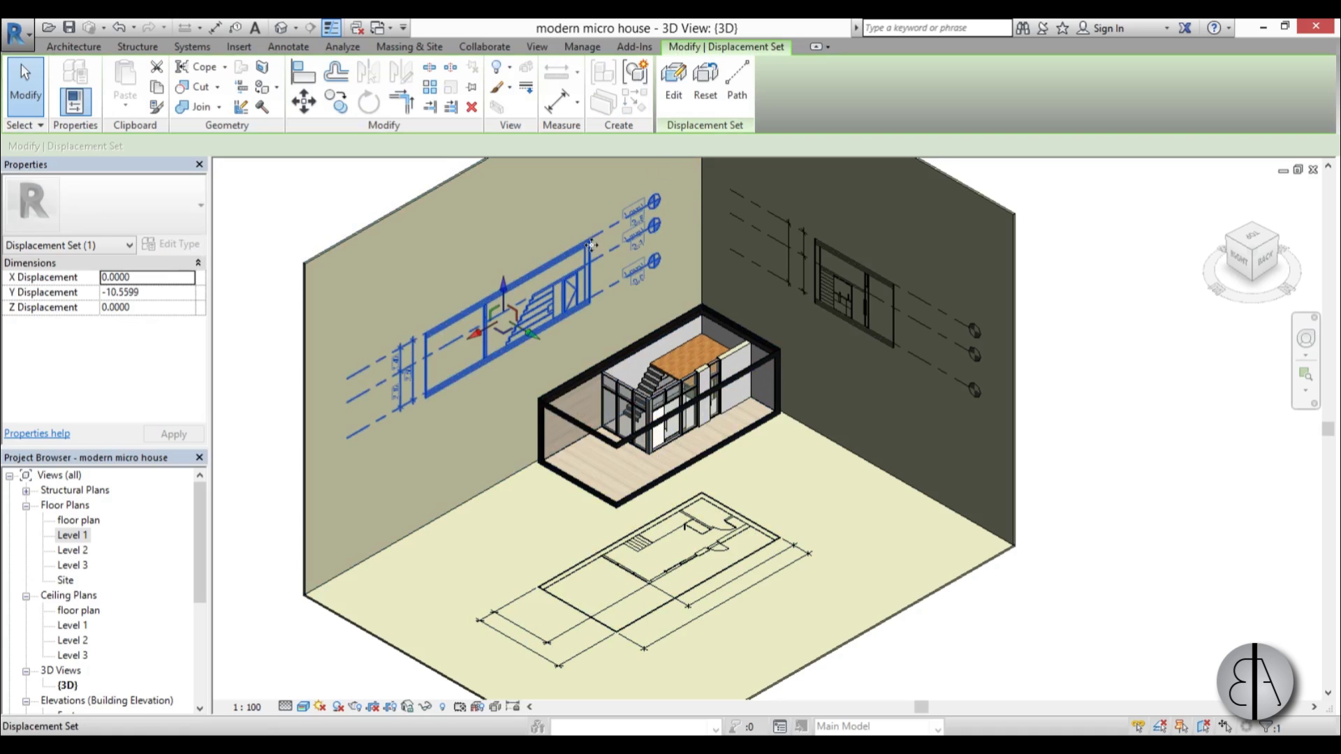
{"action": "left_click", "coordinate": [732, 91]}
{"action": "scroll", "coordinate": [598, 307], "scroll_direction": "up", "scroll_amount": 3}
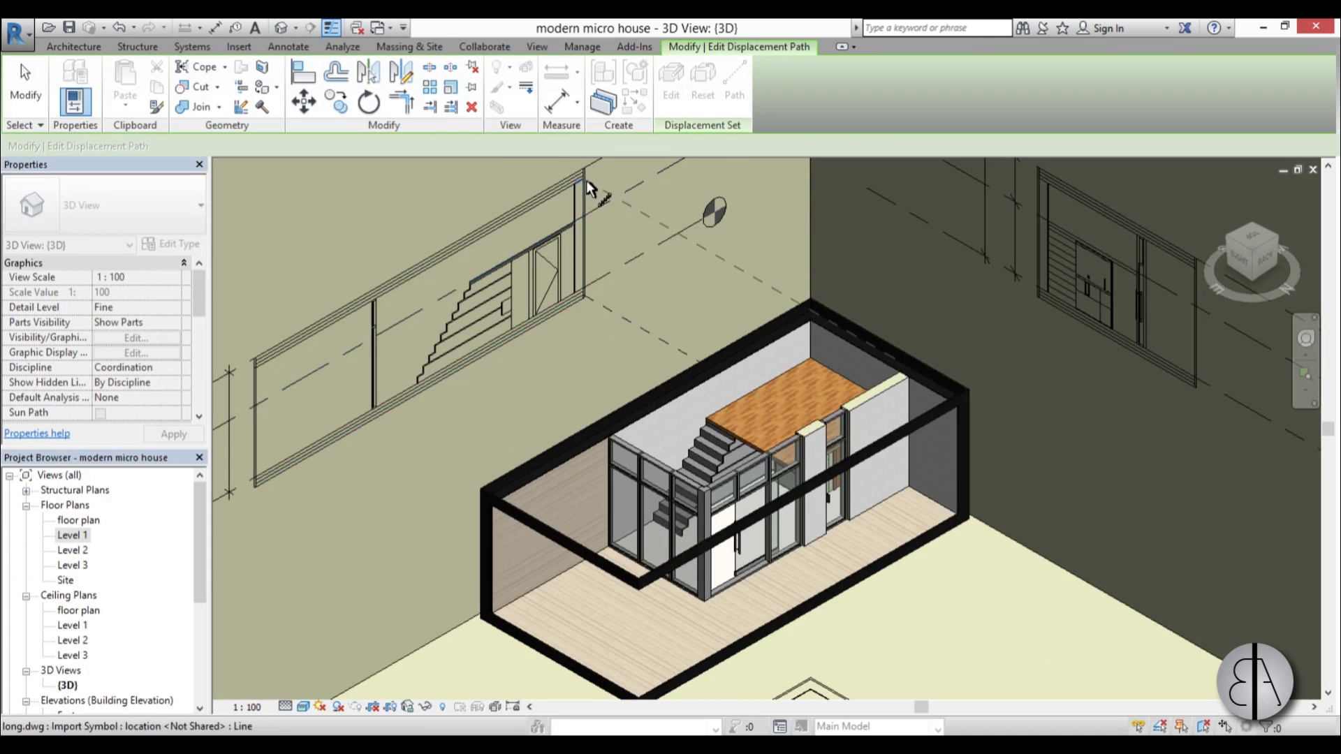
{"action": "scroll", "coordinate": [588, 172], "scroll_direction": "down", "scroll_amount": 3}
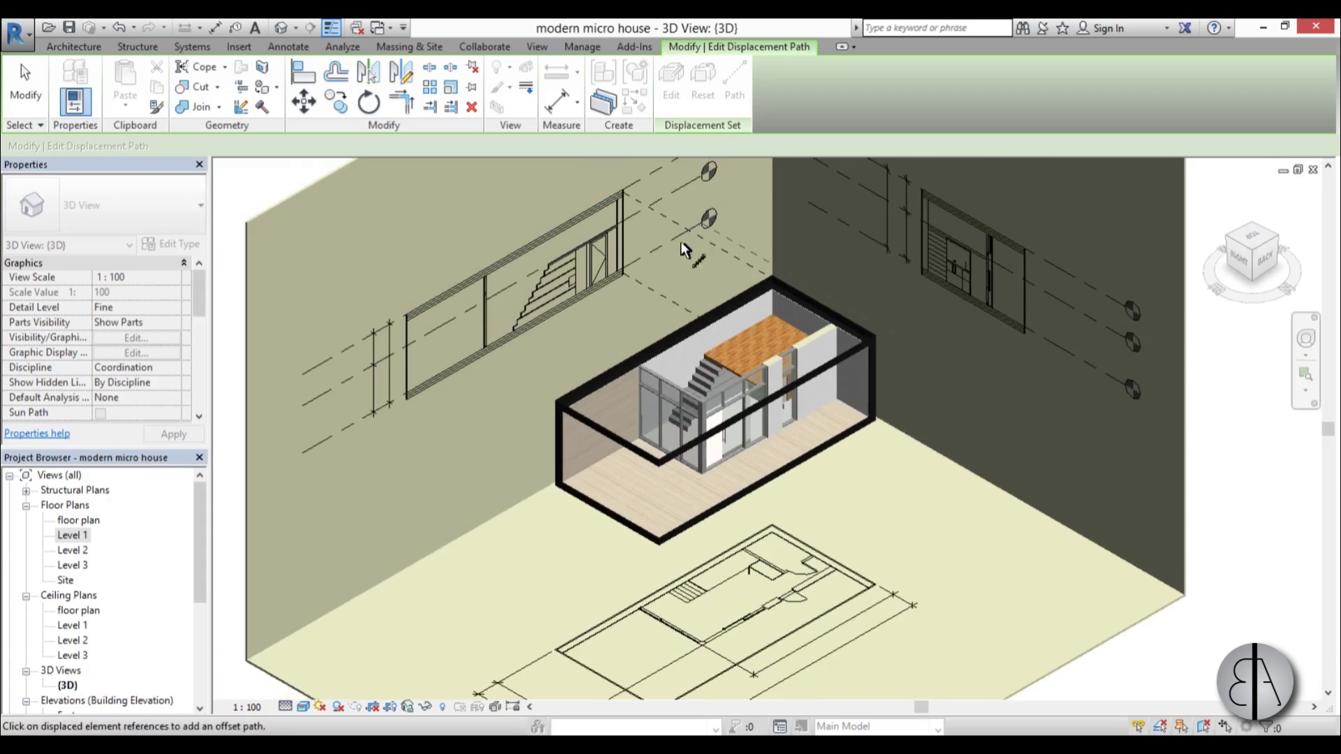
{"action": "scroll", "coordinate": [419, 314], "scroll_direction": "up", "scroll_amount": 3}
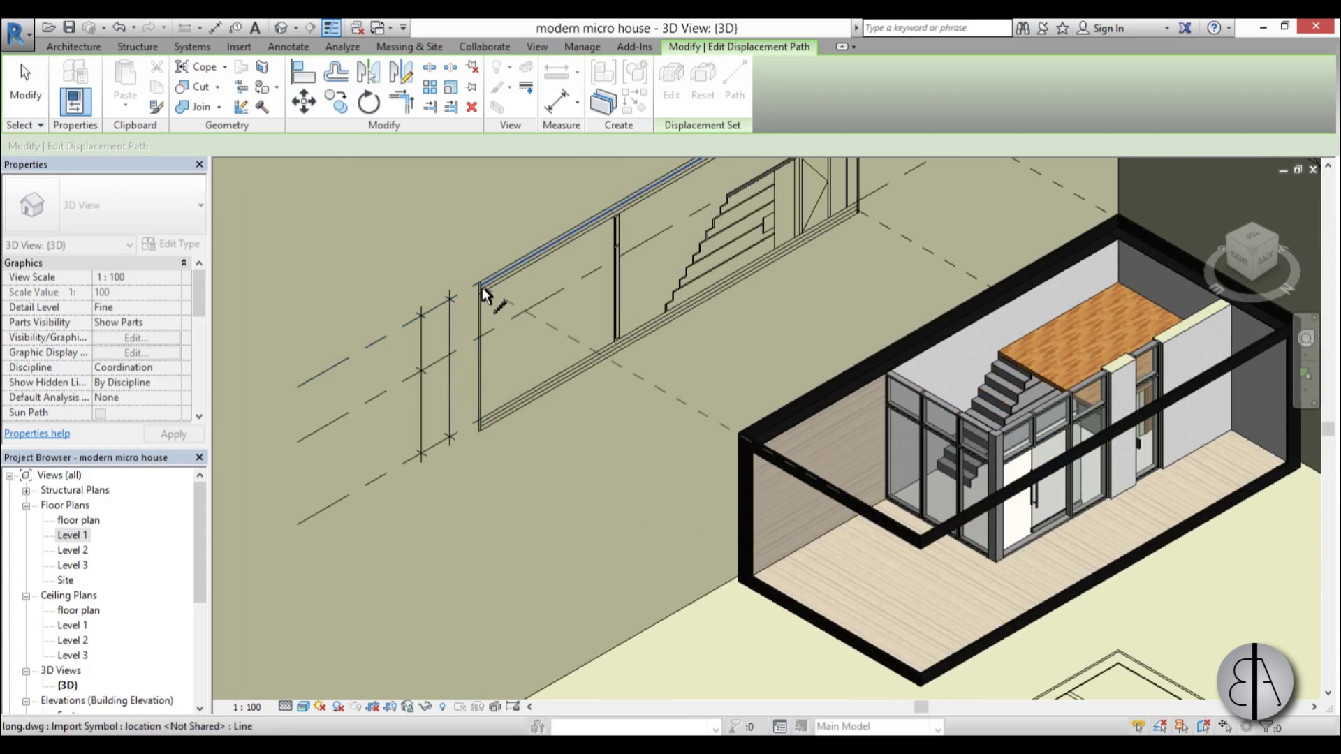
{"action": "scroll", "coordinate": [479, 429], "scroll_direction": "down", "scroll_amount": 5}
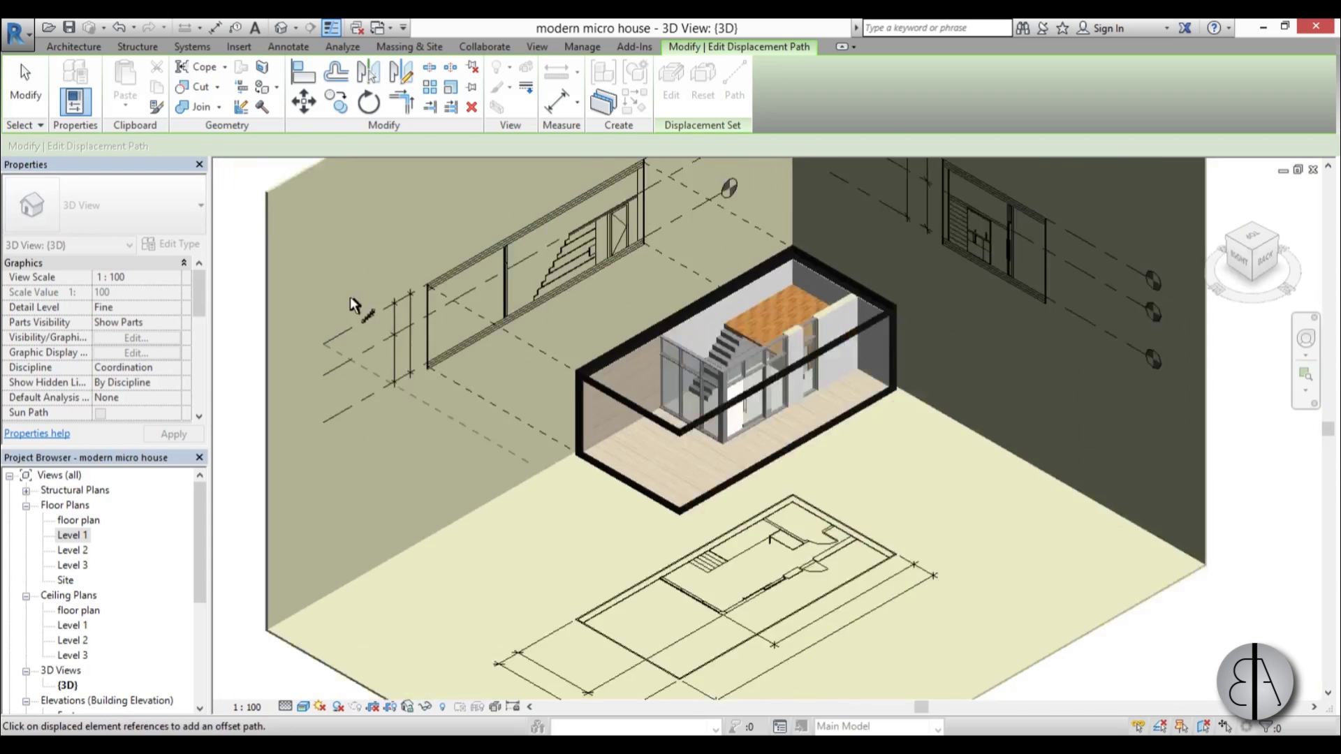
{"action": "left_click", "coordinate": [24, 91]}
{"action": "scroll", "coordinate": [335, 314], "scroll_direction": "up", "scroll_amount": 3}
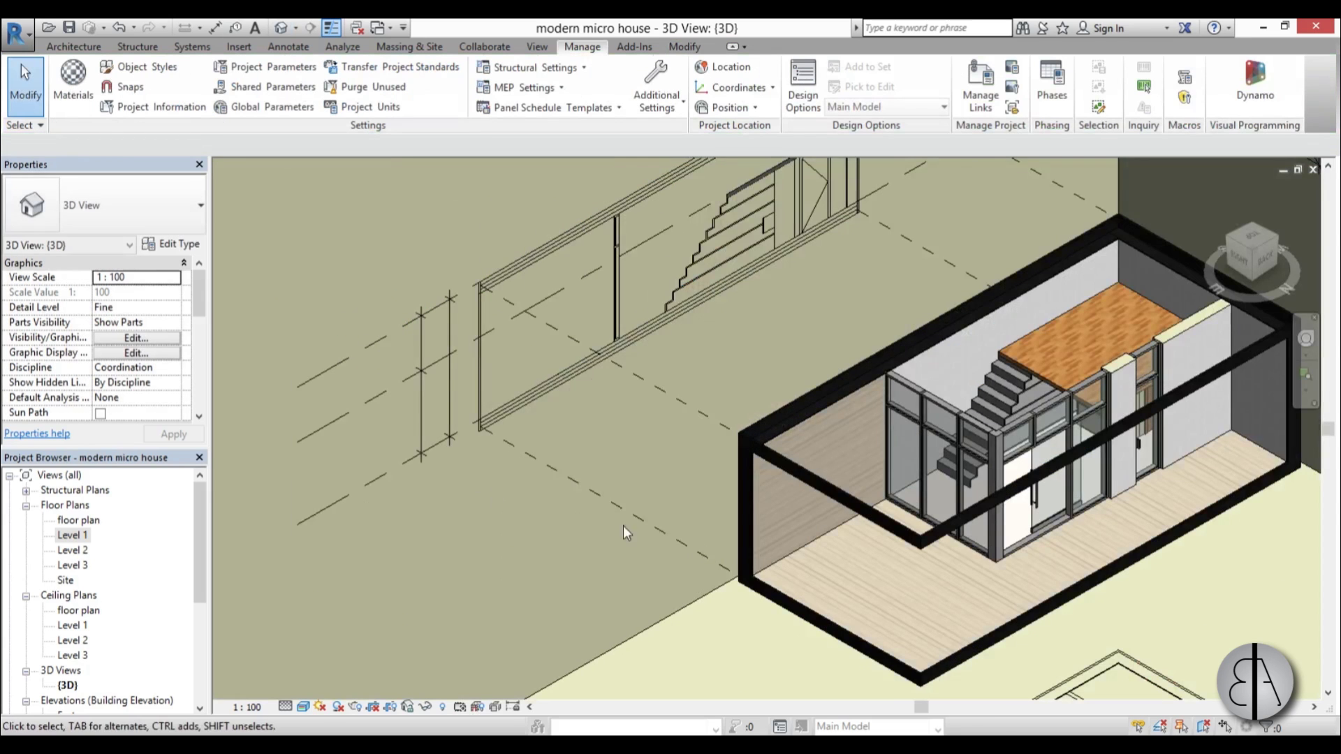
- Add displacement paths from the displaced floor plan's three far and side outer corners and its interior partition corner up to the house
{"action": "scroll", "coordinate": [402, 403], "scroll_direction": "down", "scroll_amount": 3}
{"action": "middle_click_drag", "start_coordinate": [402, 403], "coordinate": [369, 357]}
{"action": "left_click", "coordinate": [764, 575]}
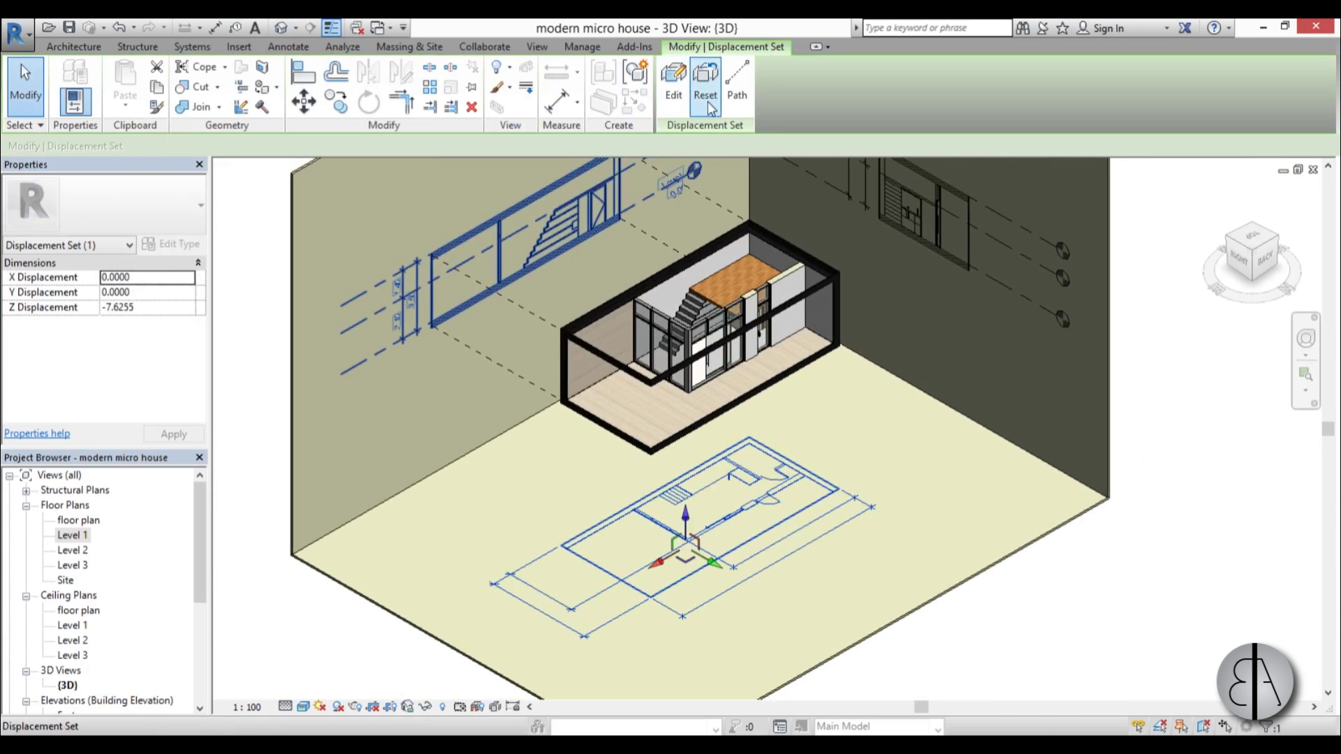
{"action": "left_click", "coordinate": [736, 79]}
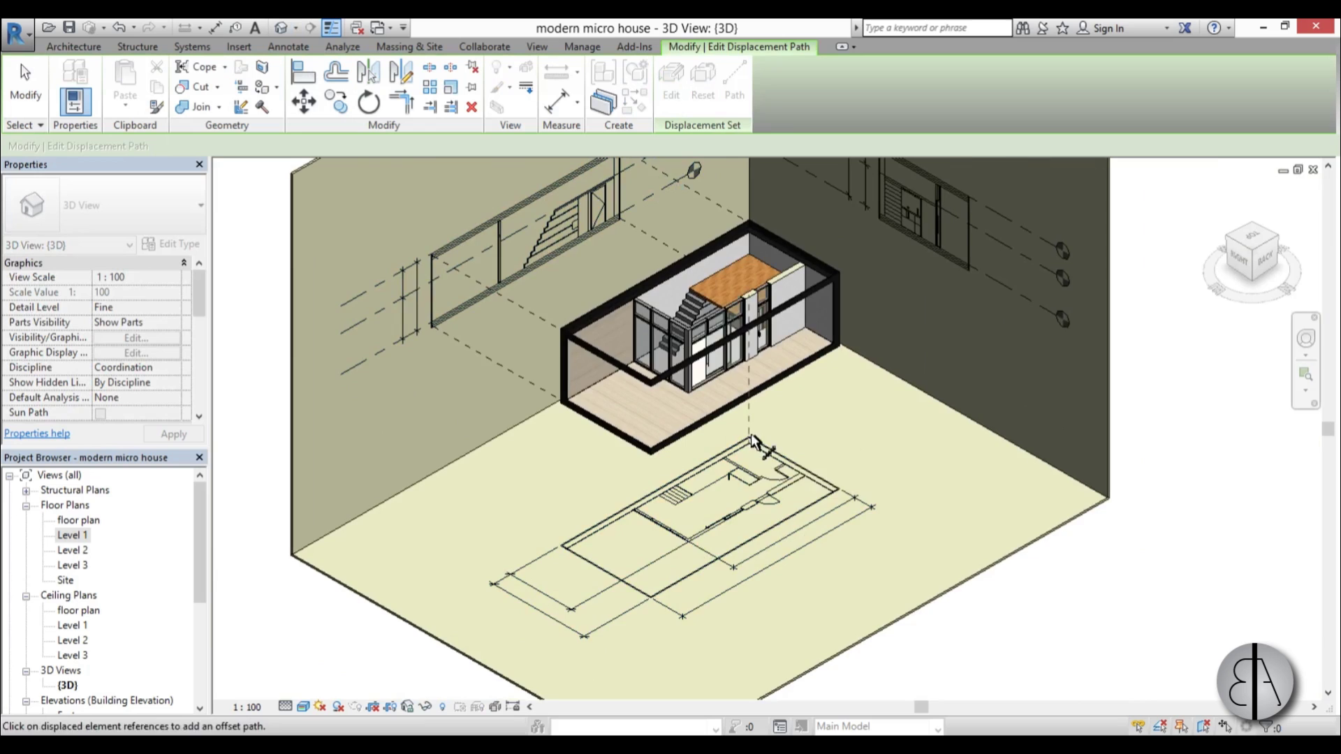
{"action": "scroll", "coordinate": [753, 447], "scroll_direction": "up", "scroll_amount": 3}
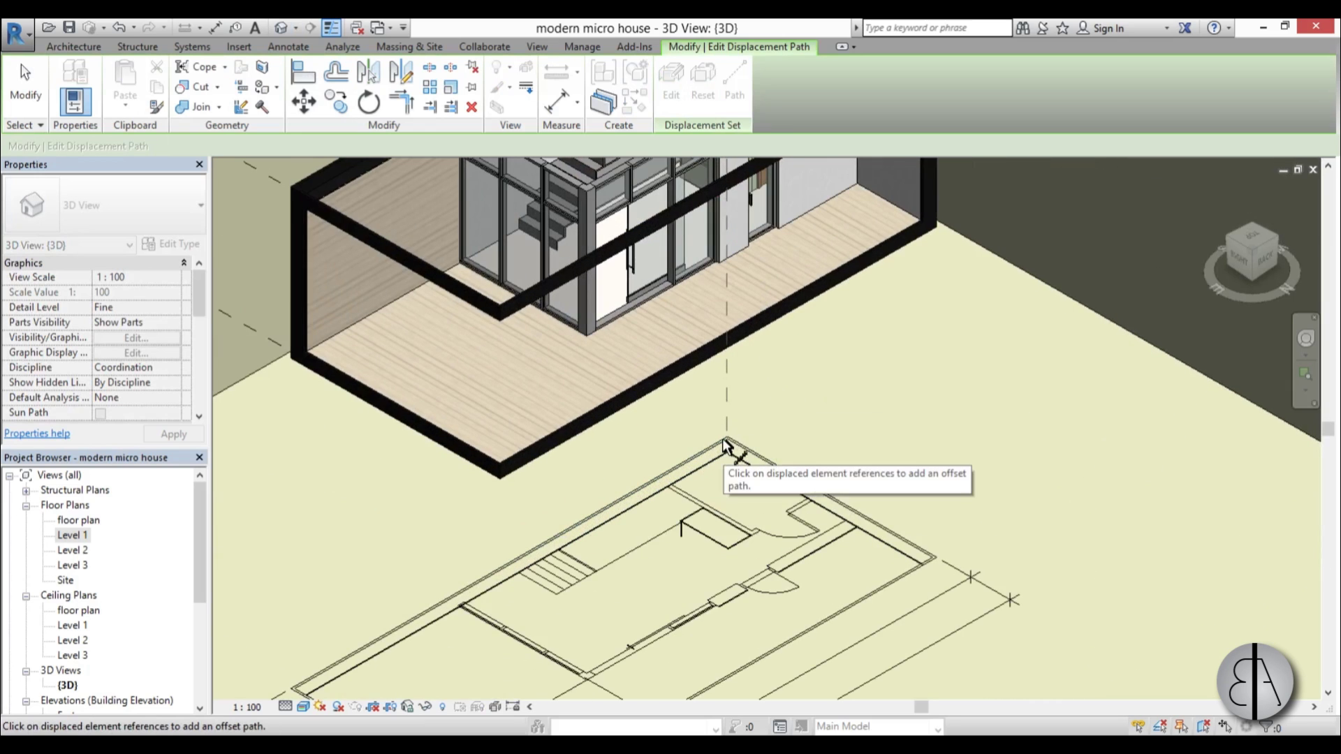
{"action": "scroll", "coordinate": [935, 541], "scroll_direction": "down", "scroll_amount": 1}
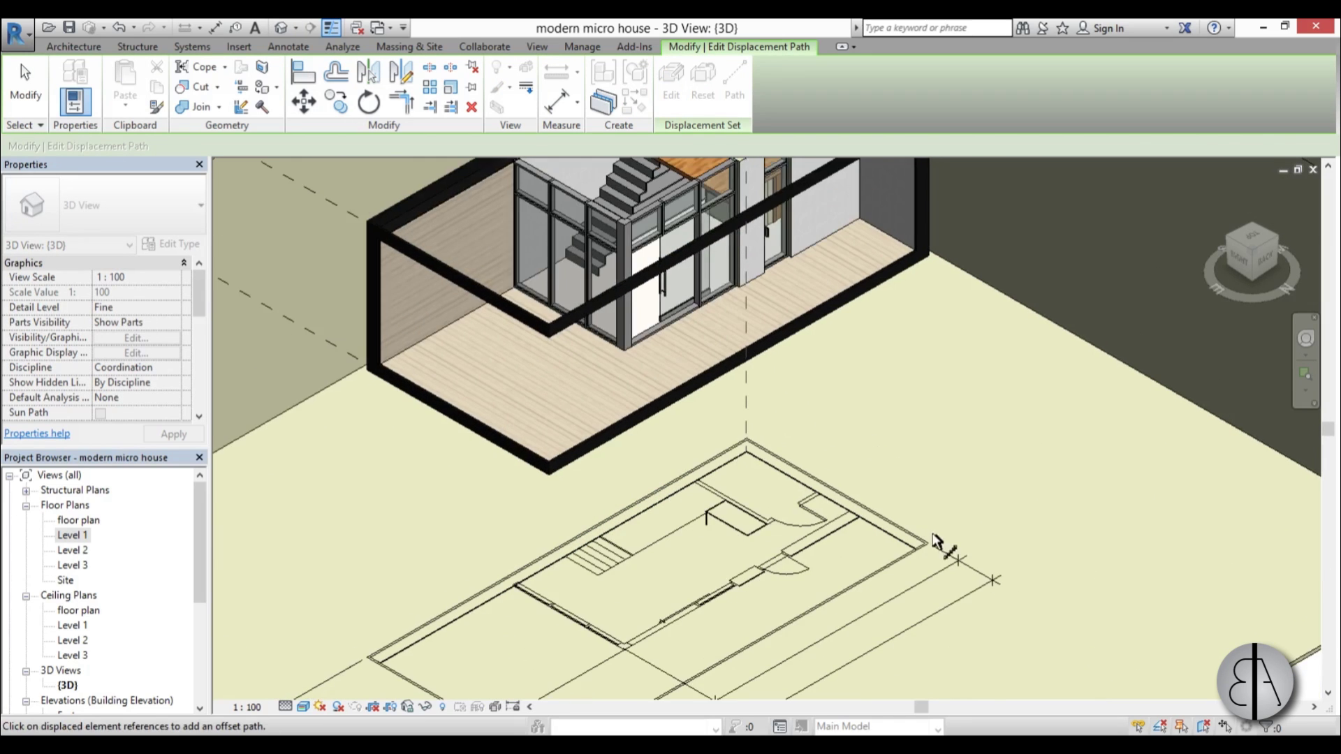
{"action": "scroll", "coordinate": [935, 541], "scroll_direction": "up", "scroll_amount": 3}
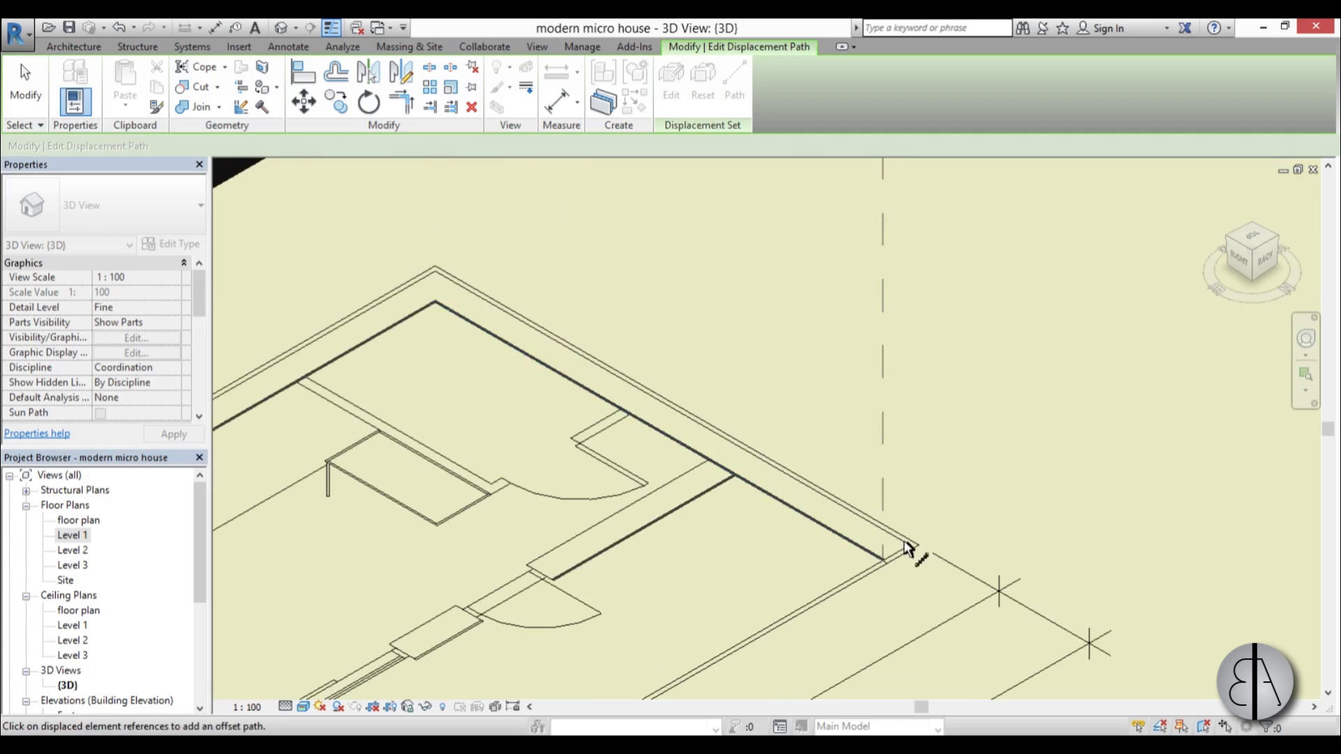
{"action": "scroll", "coordinate": [510, 299], "scroll_direction": "down", "scroll_amount": 4}
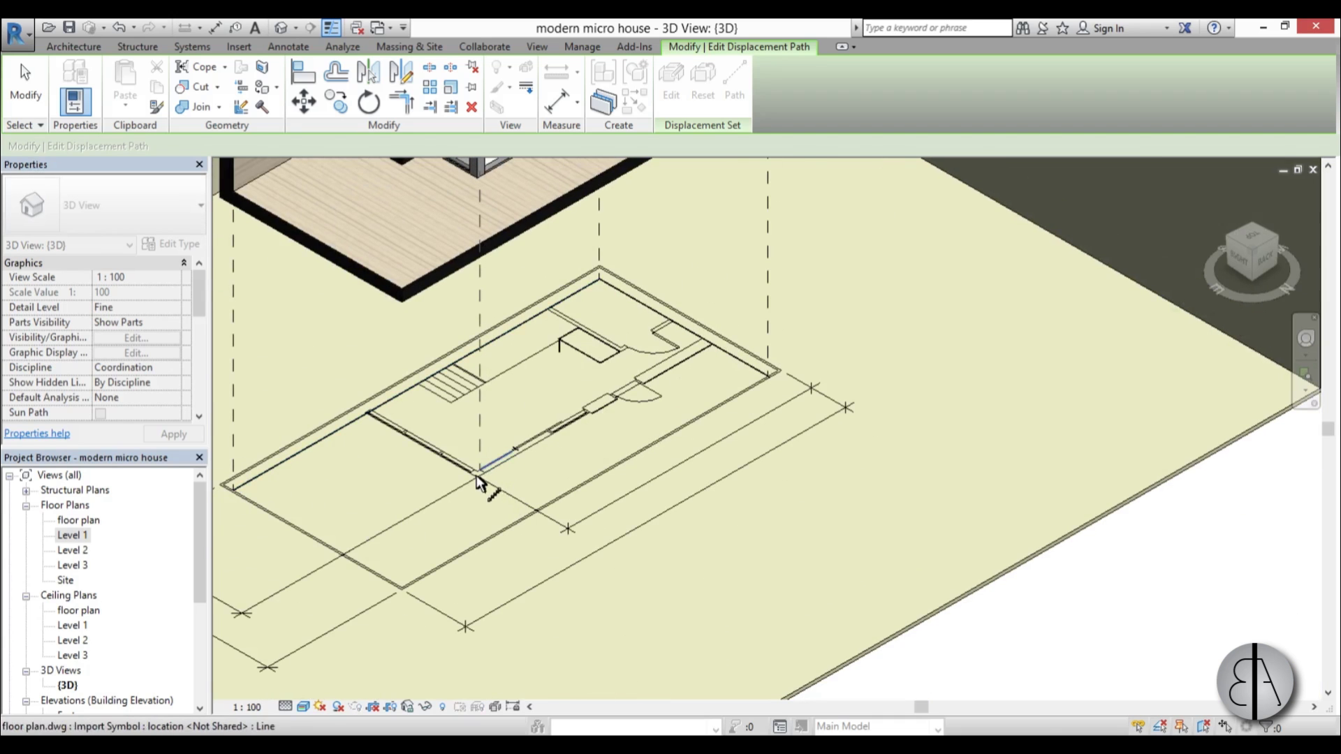
{"action": "scroll", "coordinate": [403, 600], "scroll_direction": "down", "scroll_amount": 5}
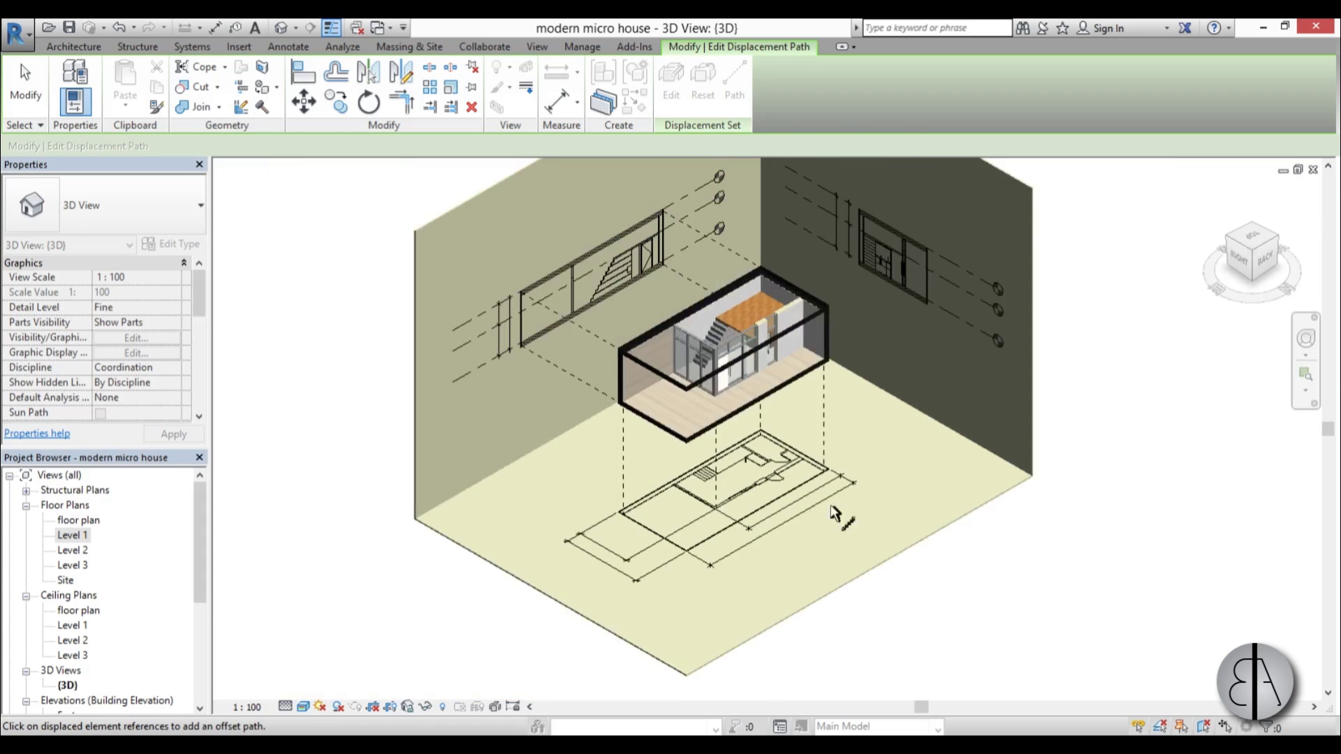
{"action": "key", "text": "Escape"}
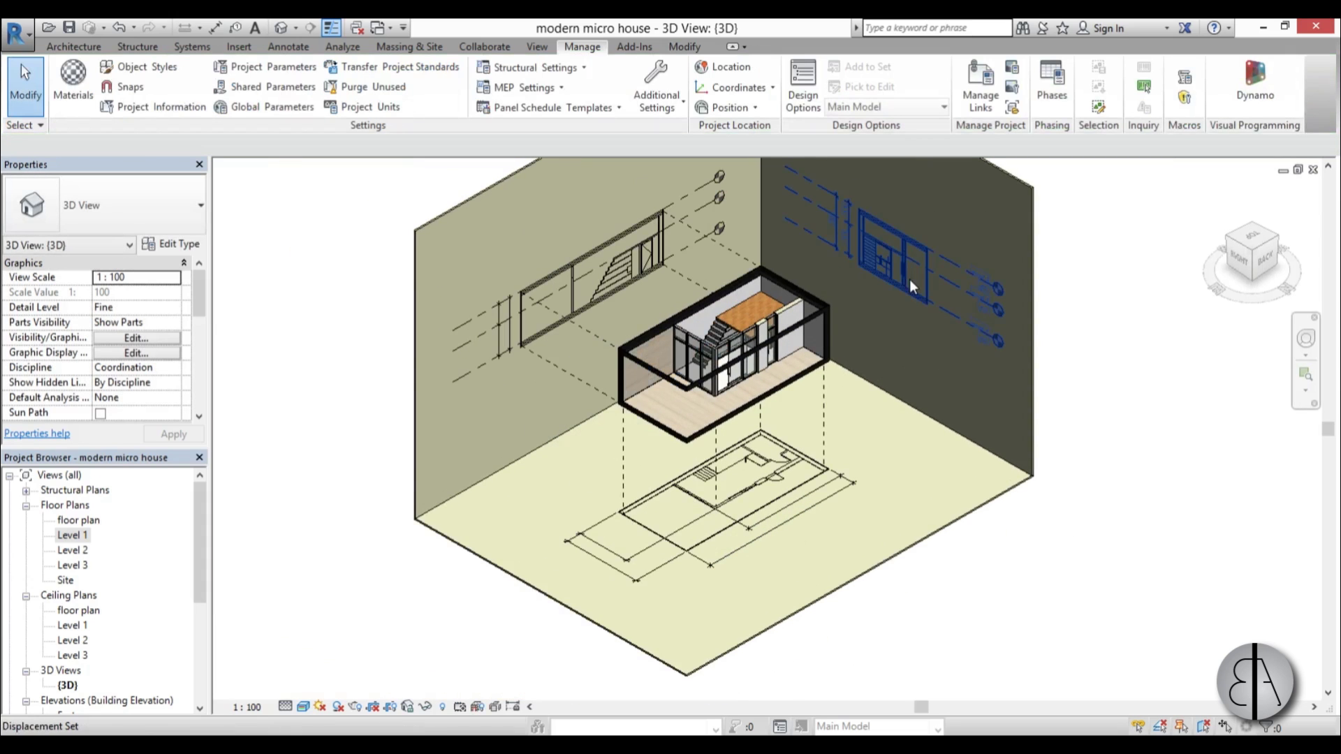
- Add displacement paths from the four outer corners of the displaced "short" drawing on the darker wall back to the house
{"action": "left_click", "coordinate": [909, 280]}
{"action": "middle_click_drag", "start_coordinate": [920, 329], "coordinate": [756, 447]}
{"action": "left_click", "coordinate": [734, 84]}
{"action": "scroll", "coordinate": [611, 392], "scroll_direction": "up", "scroll_amount": 4}
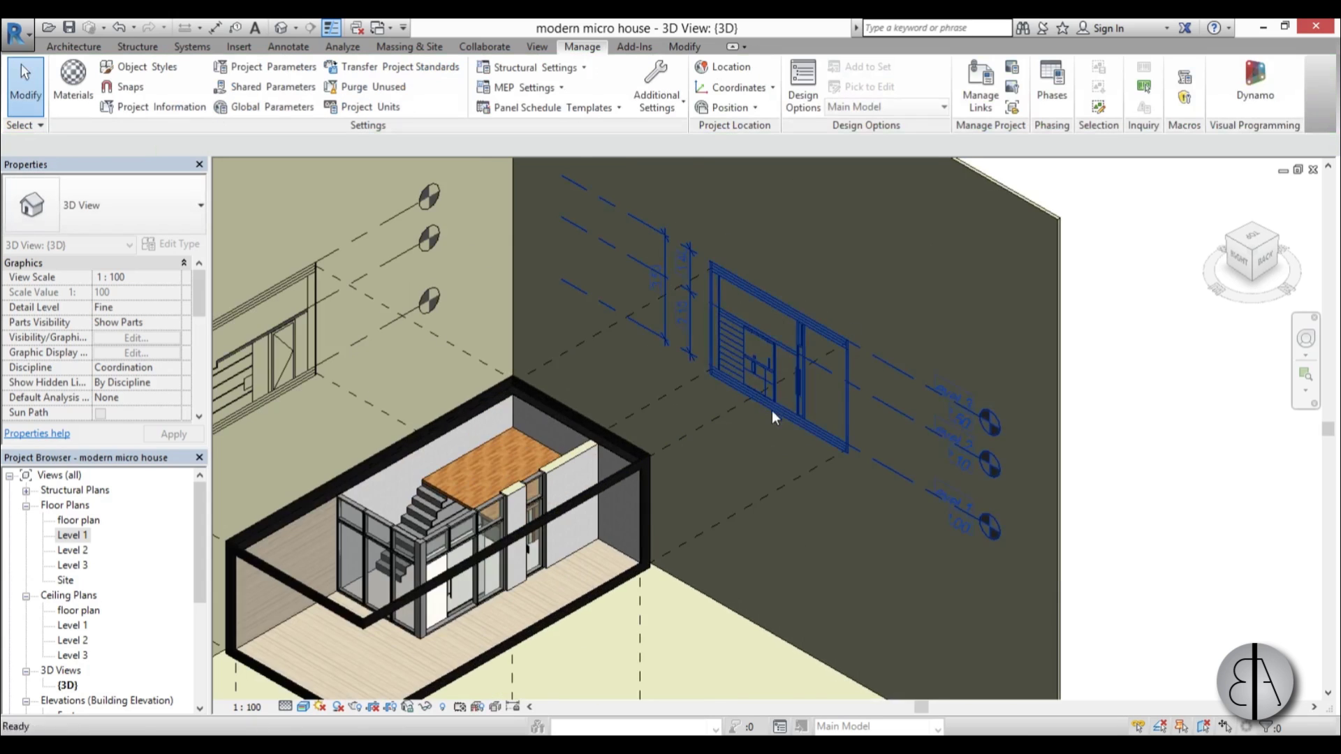
{"action": "scroll", "coordinate": [772, 409], "scroll_direction": "down", "scroll_amount": 5}
{"action": "mouse_move", "coordinate": [768, 507]}
{"action": "middle_mouse_down"}
{"action": "mouse_move", "coordinate": [769, 486]}
{"action": "mouse_move", "coordinate": [774, 506]}
{"action": "middle_mouse_up"}
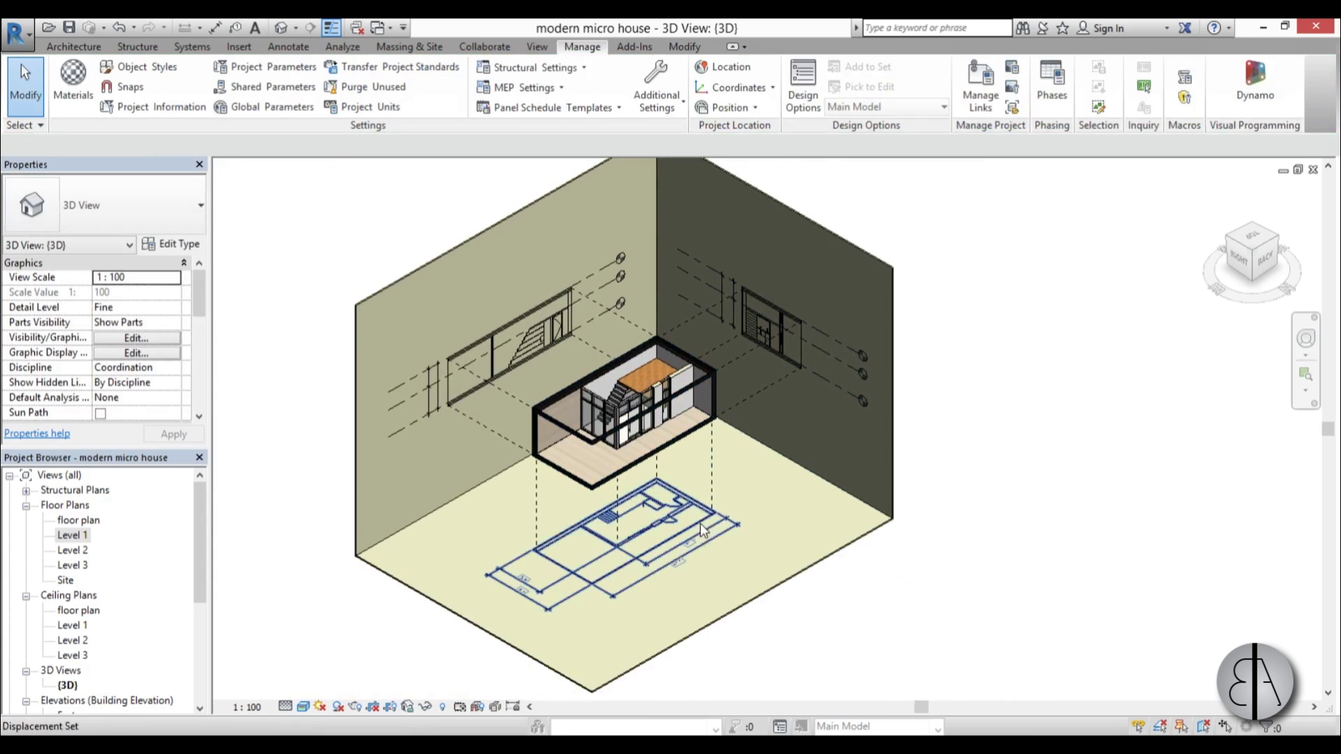
{"action": "middle_click_drag", "start_coordinate": [526, 639], "coordinate": [518, 627]}
- Try cast shadows in the 3D view and switch them off again
{"action": "left_click", "coordinate": [338, 706]}
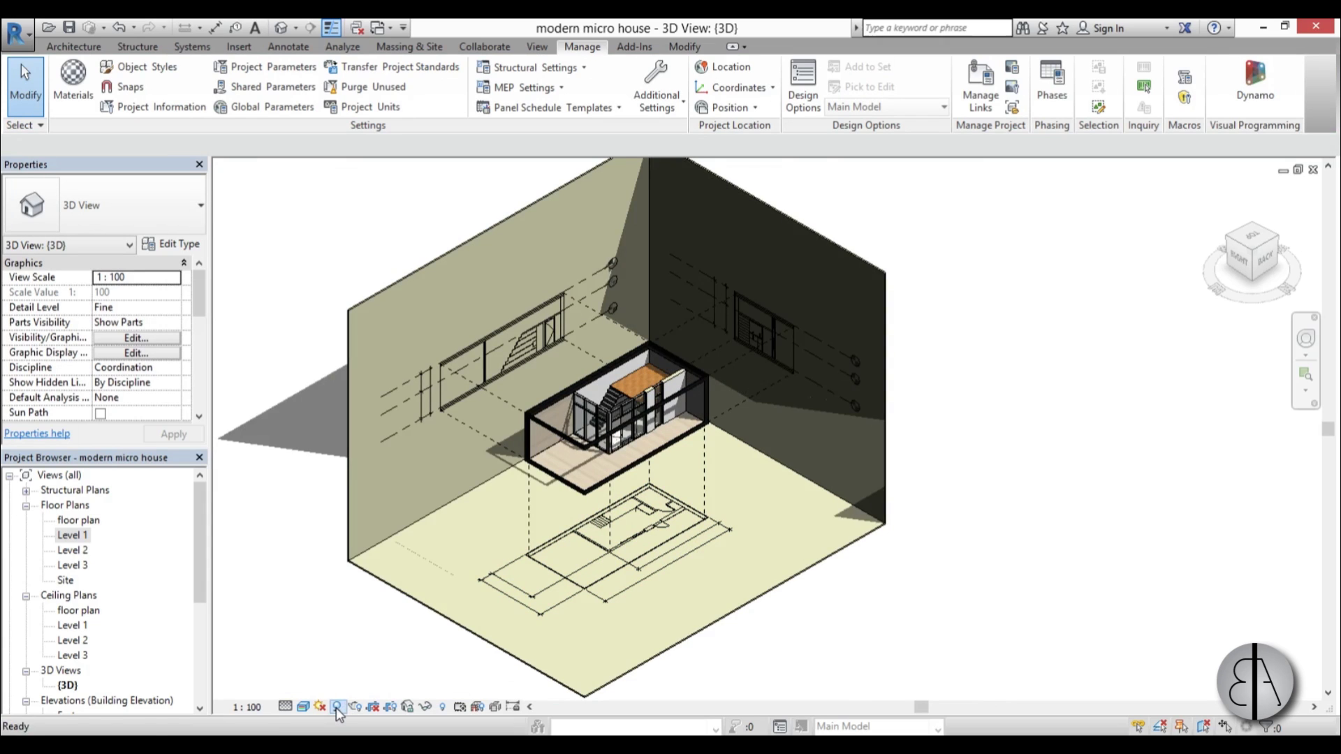
{"action": "left_click", "coordinate": [338, 707]}
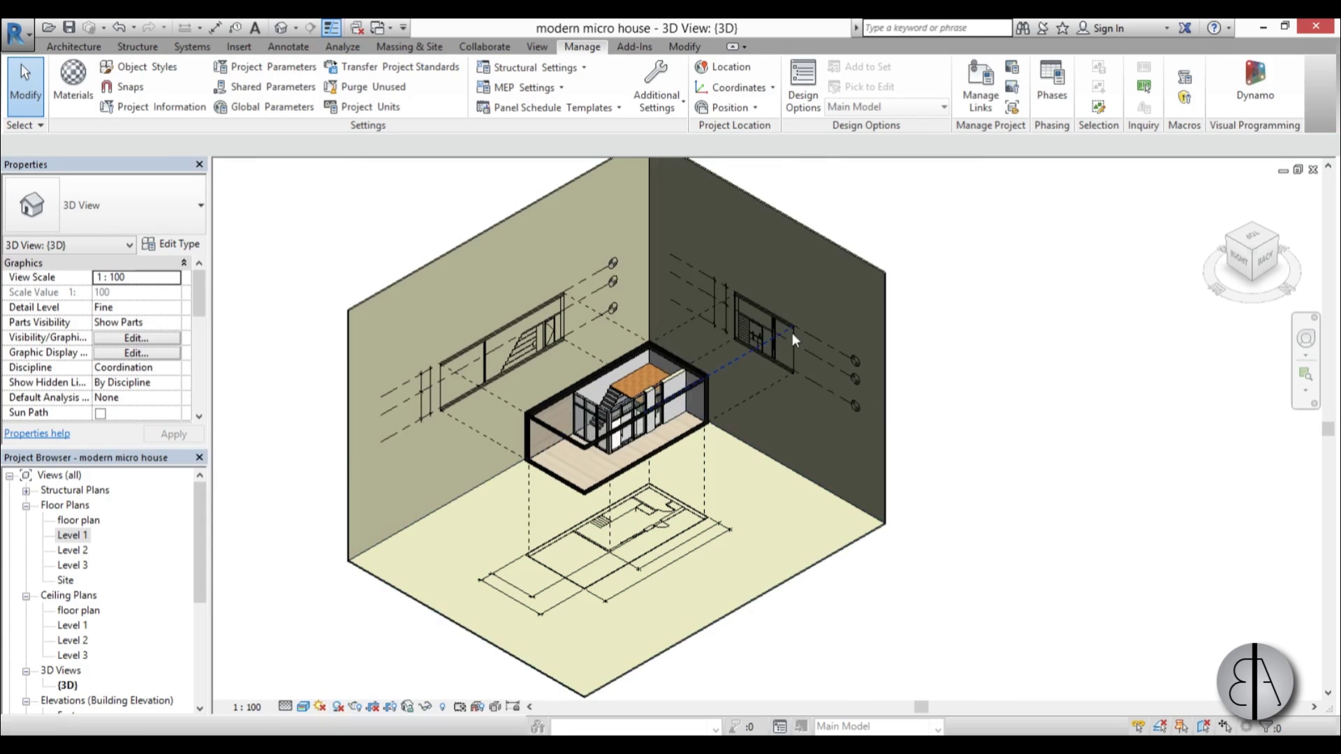
{"action": "left_click", "coordinate": [1250, 259]}
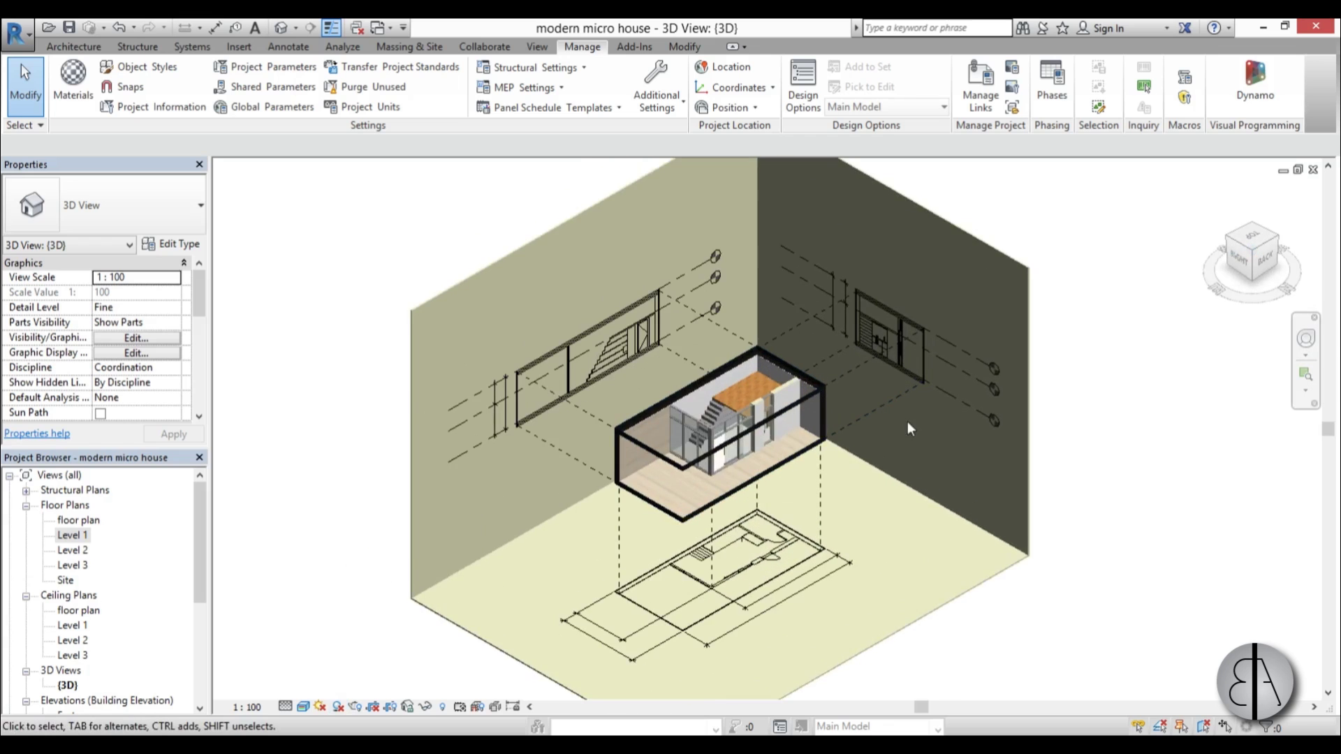
- Open the 3D view's lighting settings and try ambient light 40 with the sun at 90 and at 50
{"action": "left_click", "coordinate": [304, 708]}
{"action": "left_click", "coordinate": [342, 581]}
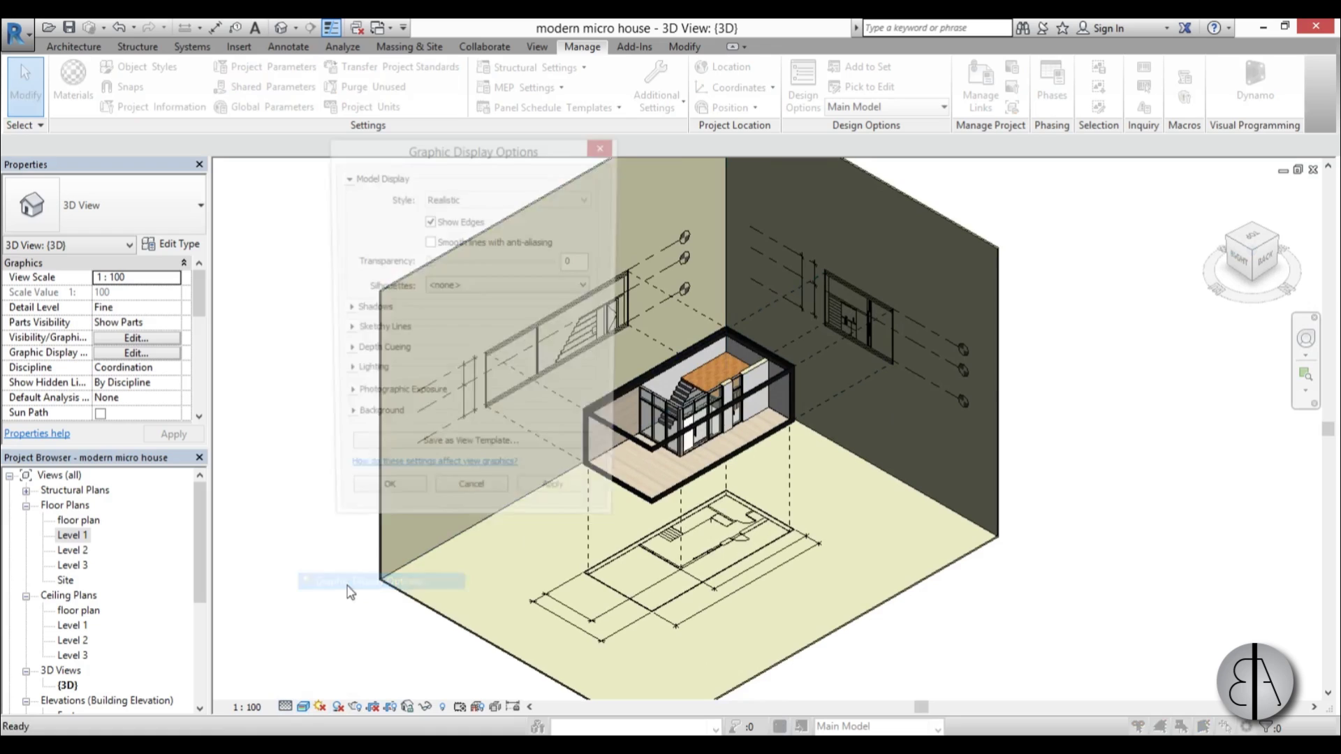
{"action": "left_click", "coordinate": [345, 373]}
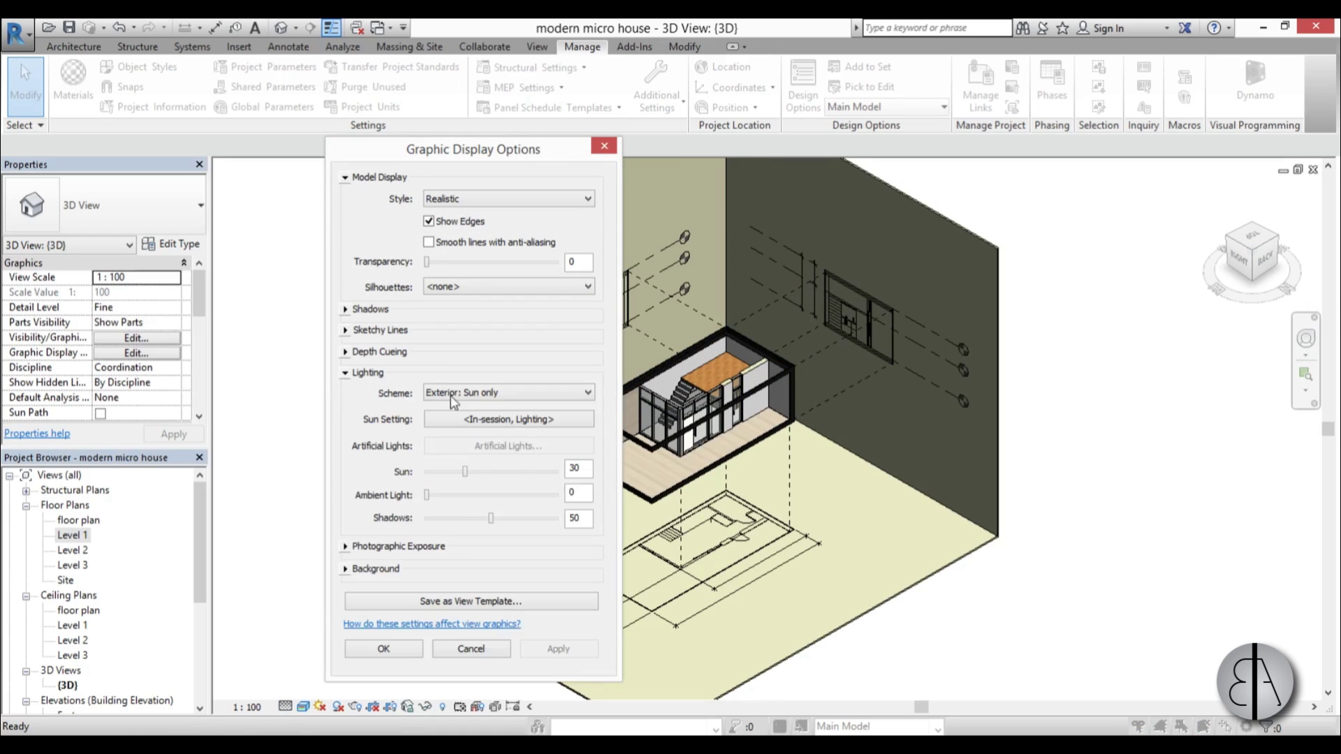
{"action": "left_click", "coordinate": [525, 495]}
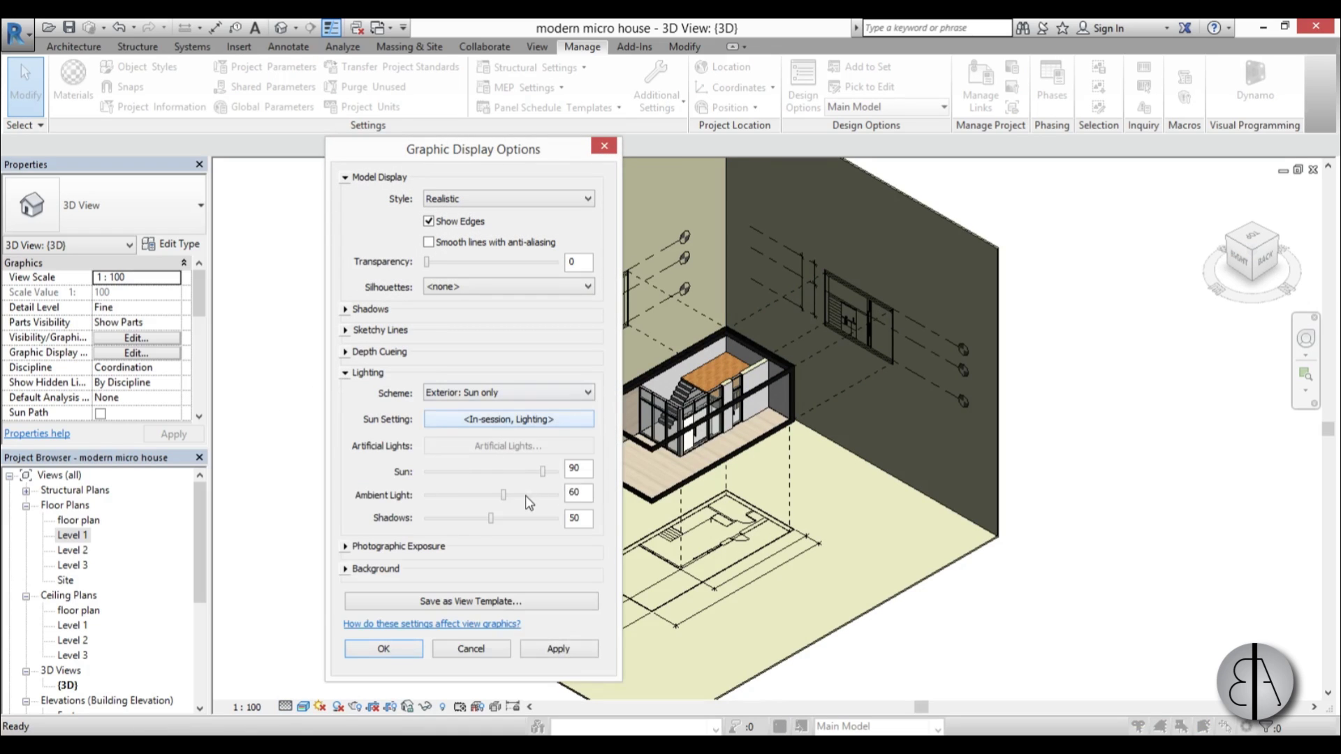
{"action": "left_click", "coordinate": [474, 519]}
{"action": "left_click", "coordinate": [545, 649]}
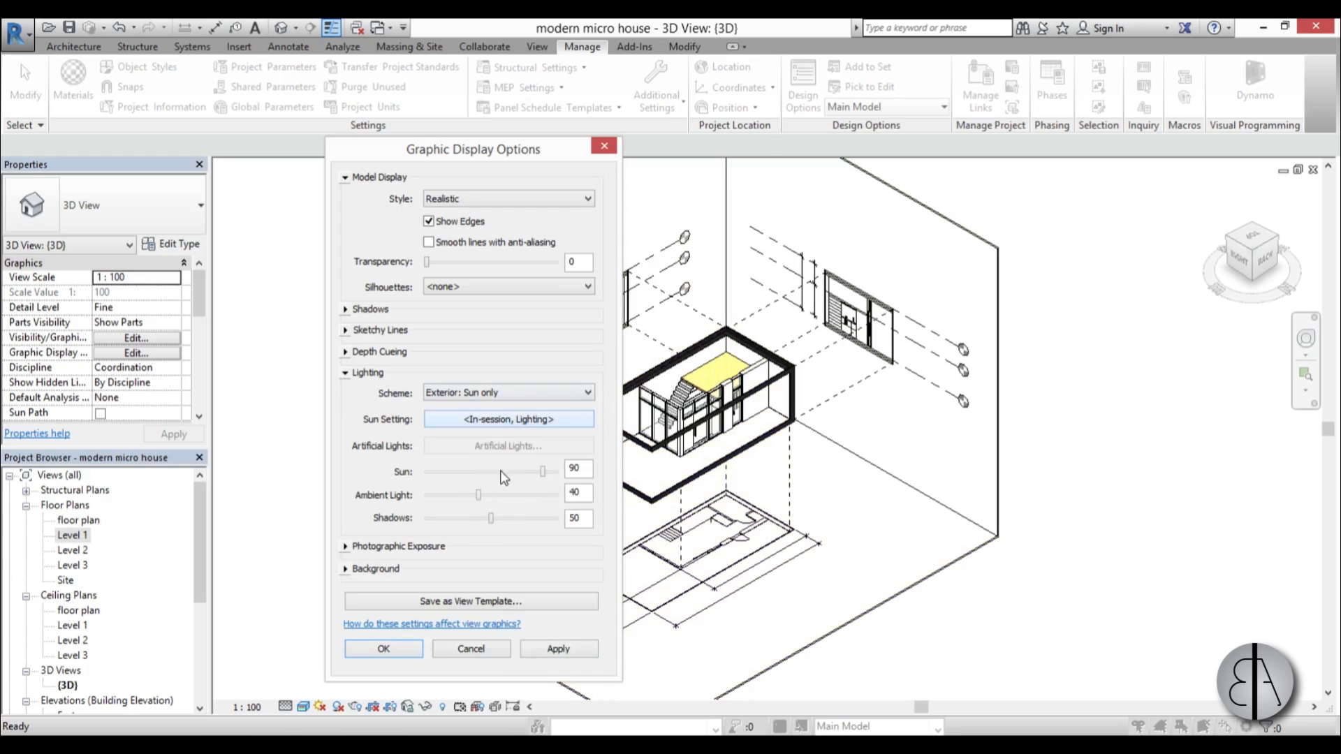
{"action": "left_click", "coordinate": [558, 648]}
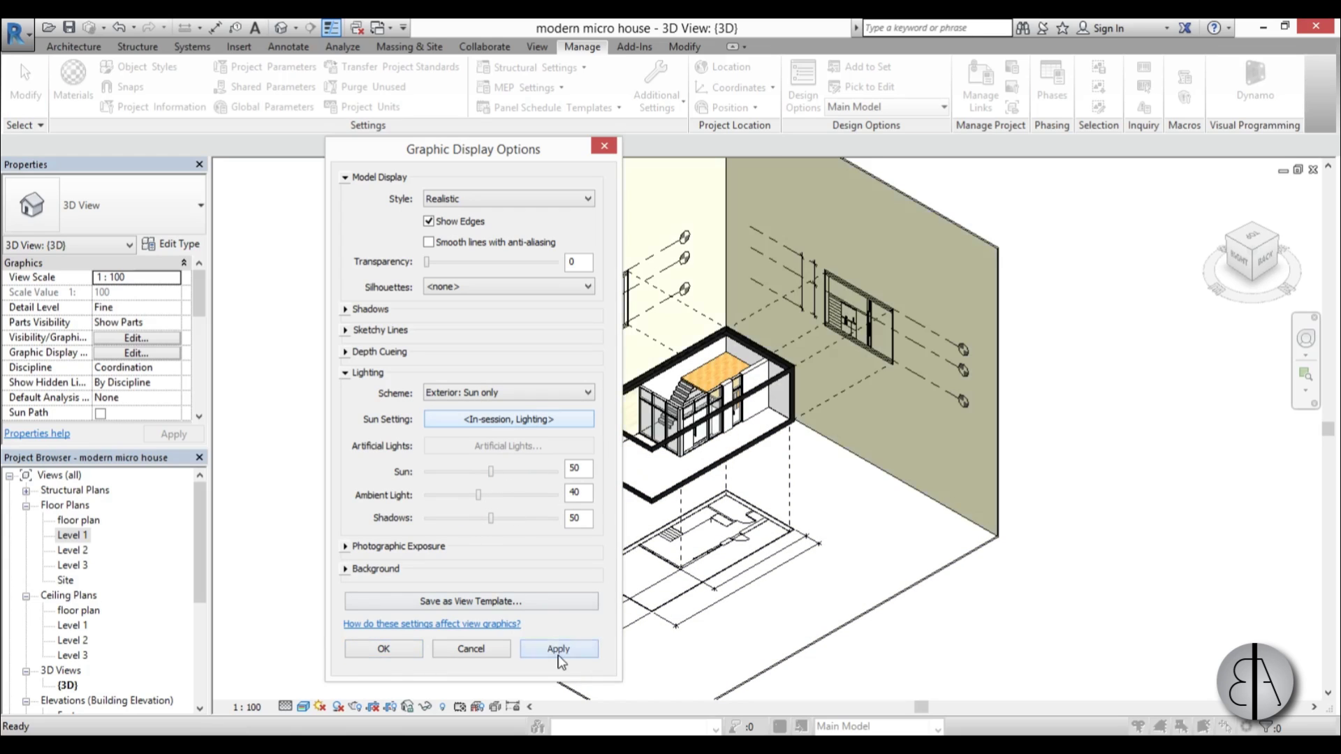
- Try lighting values of sun 30 and ambient light 20, with shadows at 30 and at 50
{"action": "mouse_move", "coordinate": [490, 471]}
{"action": "left_mouse_down"}
{"action": "mouse_move", "coordinate": [465, 471]}
{"action": "mouse_move", "coordinate": [452, 494]}
{"action": "left_mouse_up"}
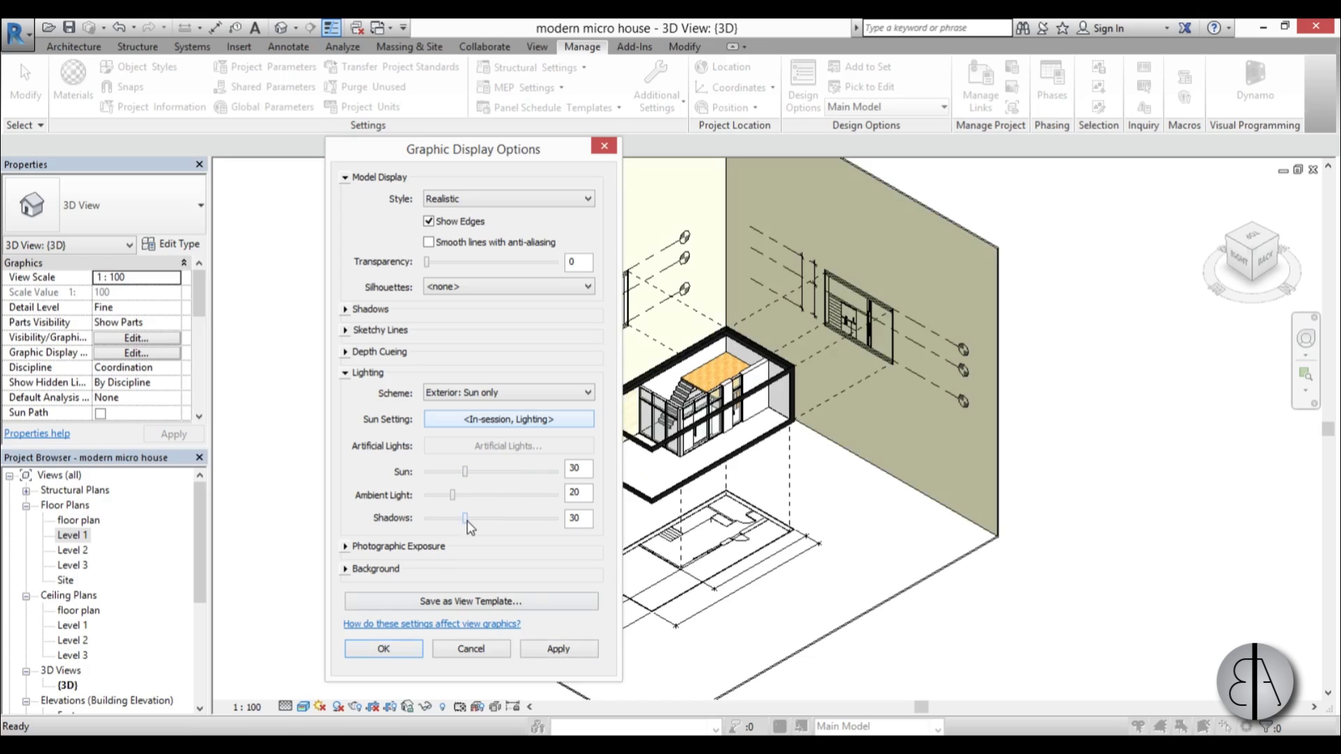
{"action": "left_click", "coordinate": [559, 646]}
{"action": "left_click", "coordinate": [500, 518]}
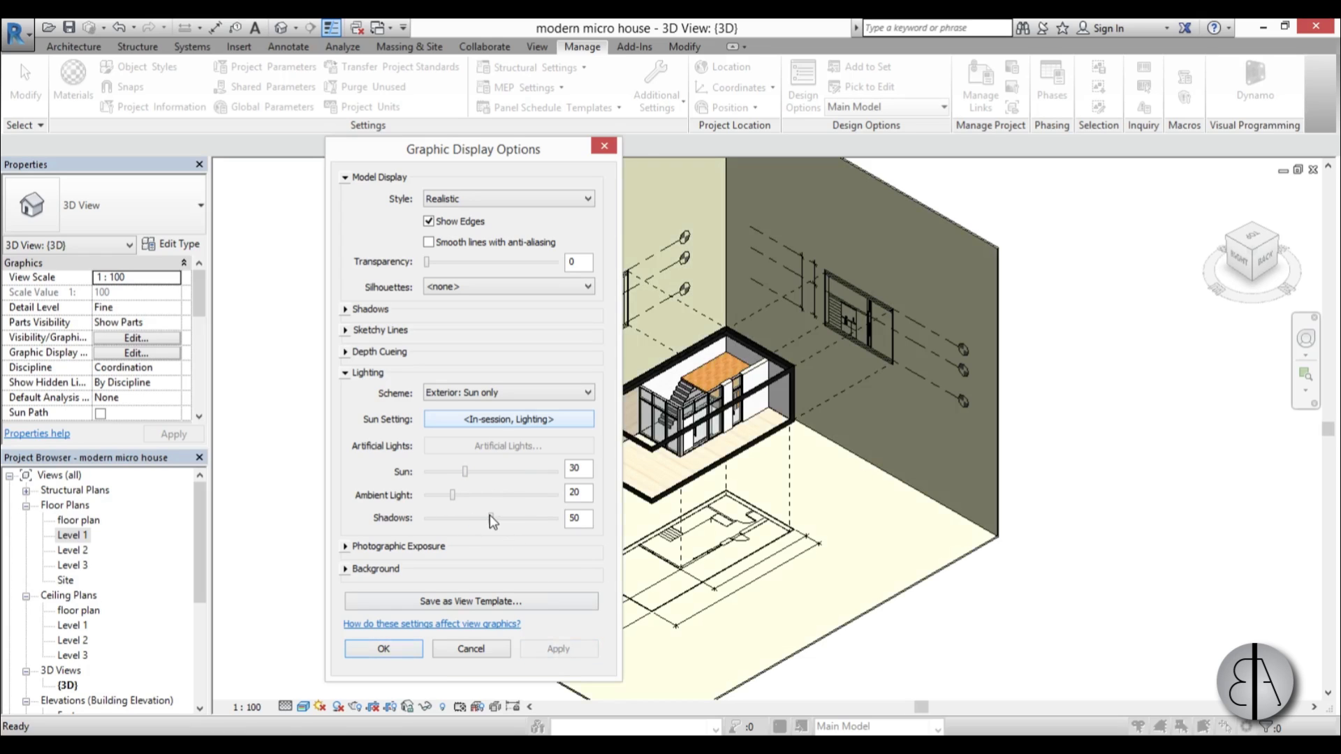
{"action": "left_click", "coordinate": [557, 648]}
- Try brighter lighting with sun 50 and ambient light 40
{"action": "left_click", "coordinate": [489, 472]}
{"action": "left_click", "coordinate": [489, 493]}
{"action": "left_click", "coordinate": [554, 647]}
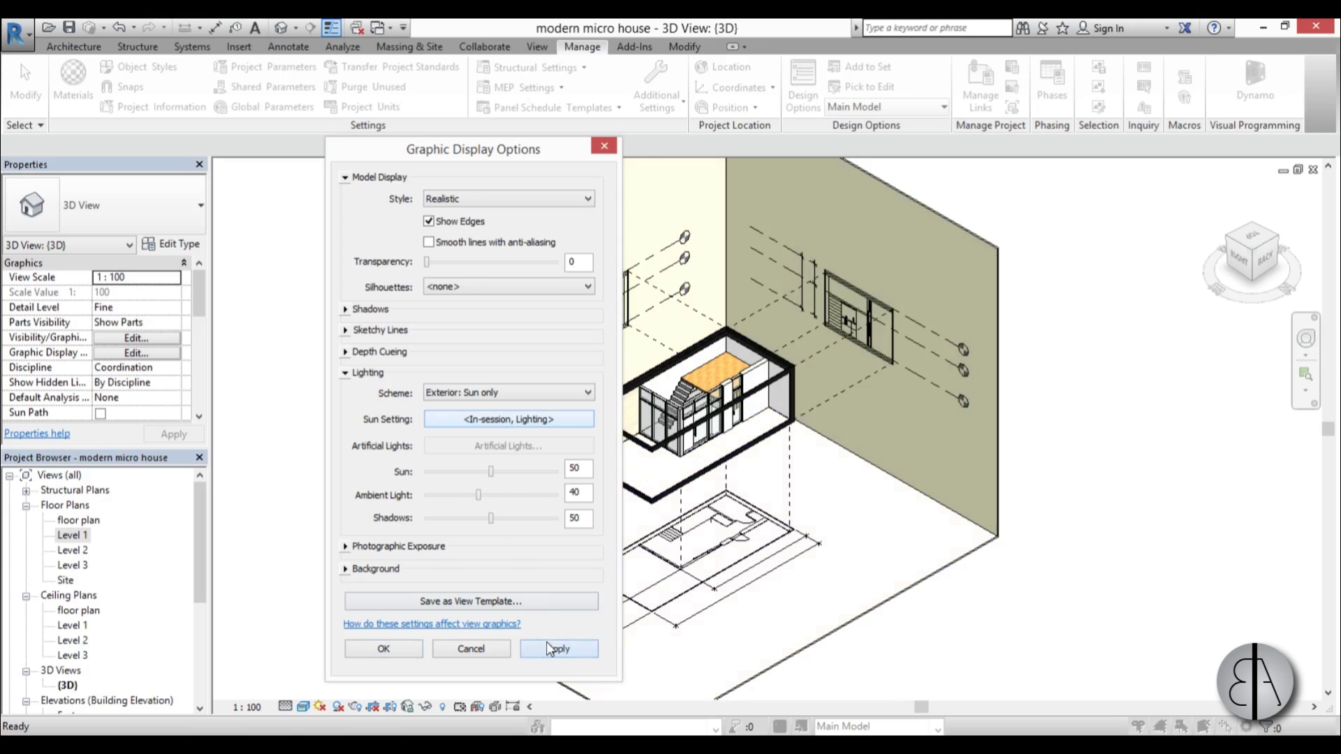
- Set the view's lighting to sun 33, ambient light 16 and shadows 19, and accept the display options
{"action": "left_click", "coordinate": [462, 518]}
{"action": "left_click_drag", "start_coordinate": [478, 495], "coordinate": [447, 494]}
{"action": "left_click", "coordinate": [550, 657]}
{"action": "left_click", "coordinate": [567, 654]}
{"action": "left_click", "coordinate": [570, 657]}
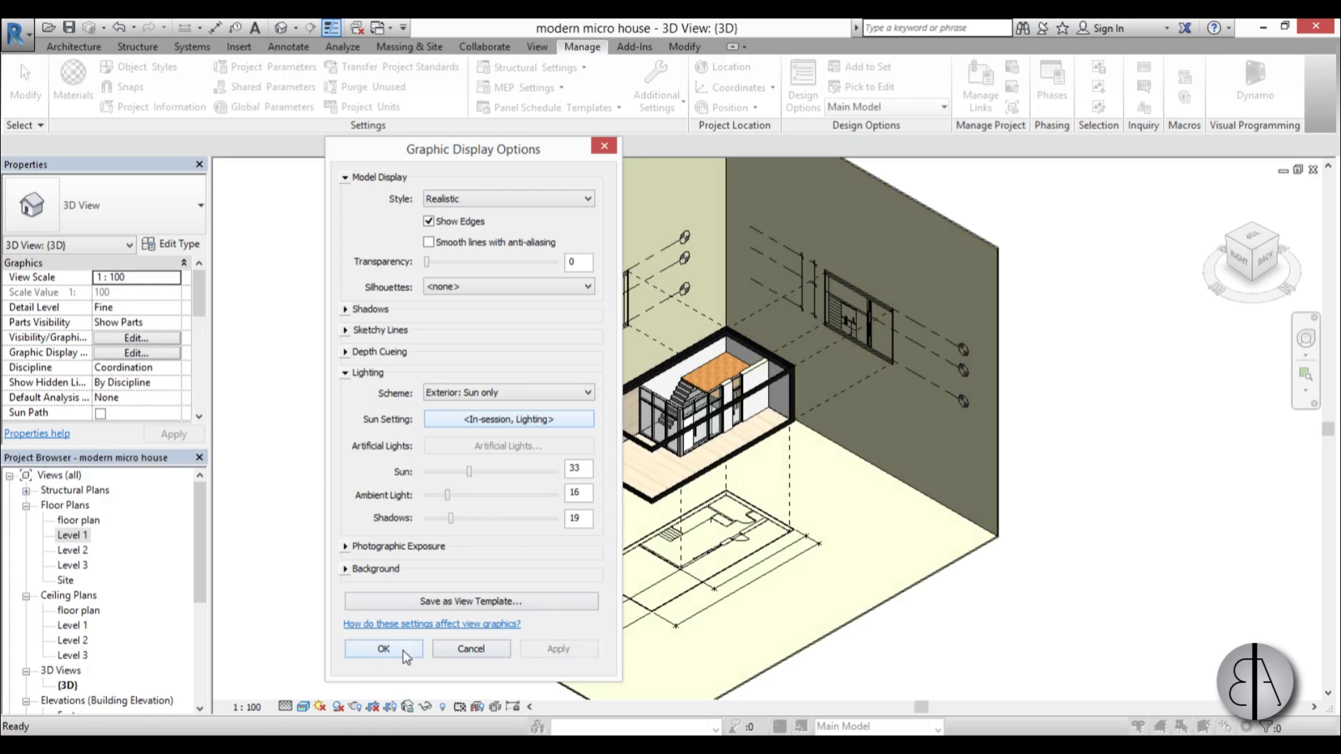
{"action": "left_click", "coordinate": [383, 648]}
{"action": "scroll", "coordinate": [391, 531], "scroll_direction": "down", "scroll_amount": 2}
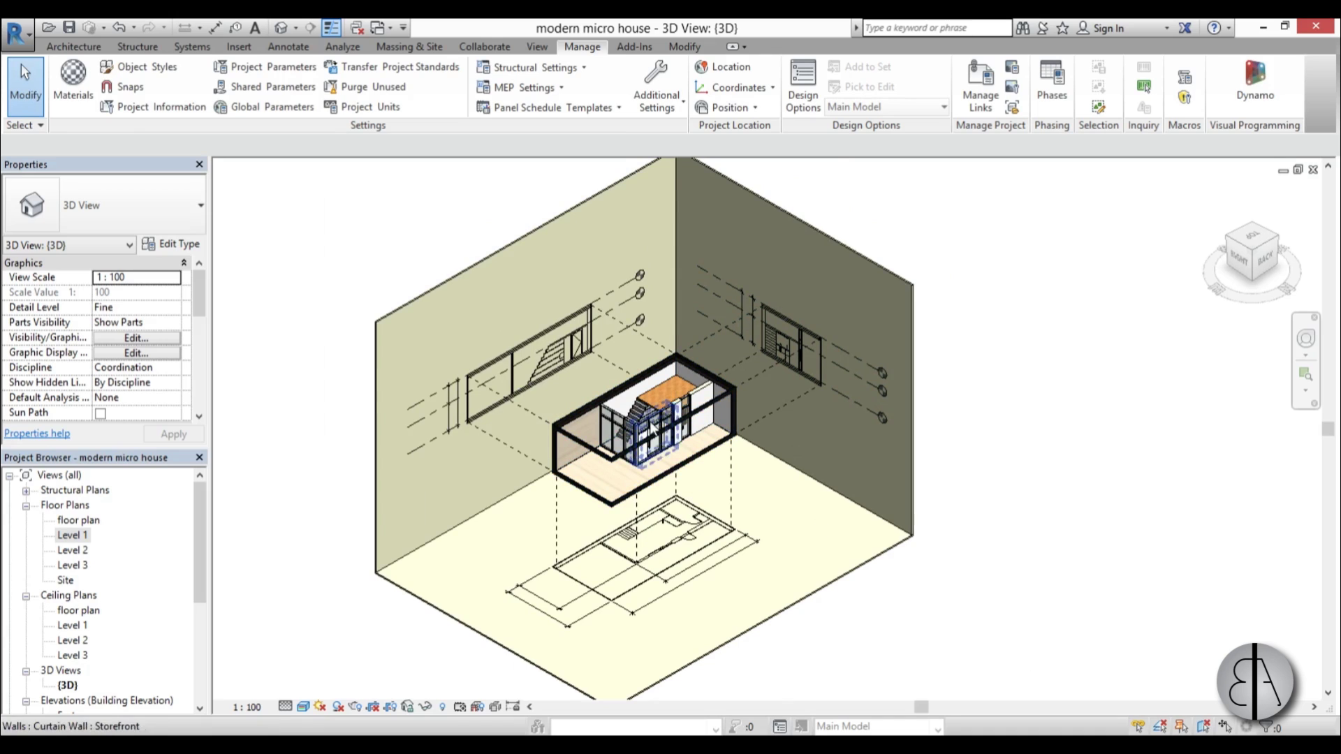
{"action": "scroll", "coordinate": [651, 430], "scroll_direction": "up", "scroll_amount": 3}
{"action": "scroll", "coordinate": [854, 478], "scroll_direction": "down", "scroll_amount": 2}
{"action": "middle_click_drag", "start_coordinate": [919, 547], "coordinate": [870, 513]}
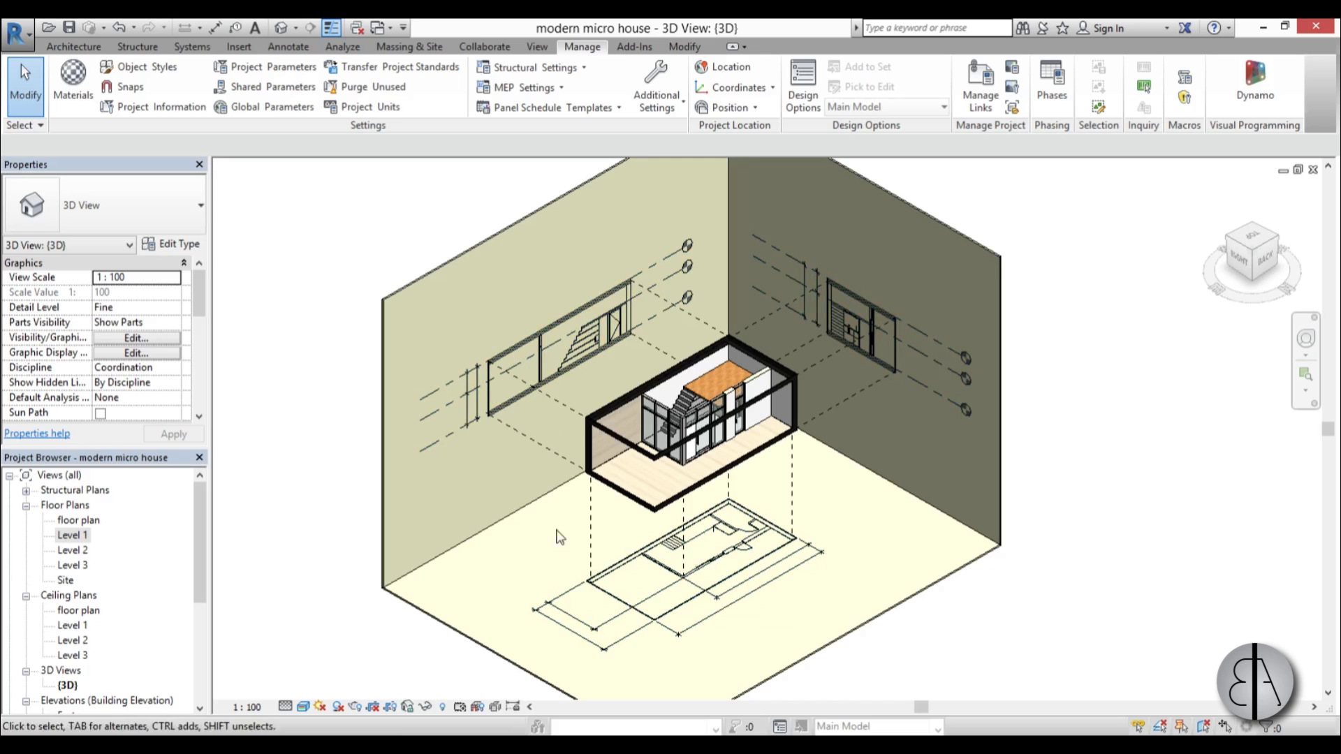
{"action": "middle_click_drag", "start_coordinate": [880, 527], "coordinate": [874, 512]}
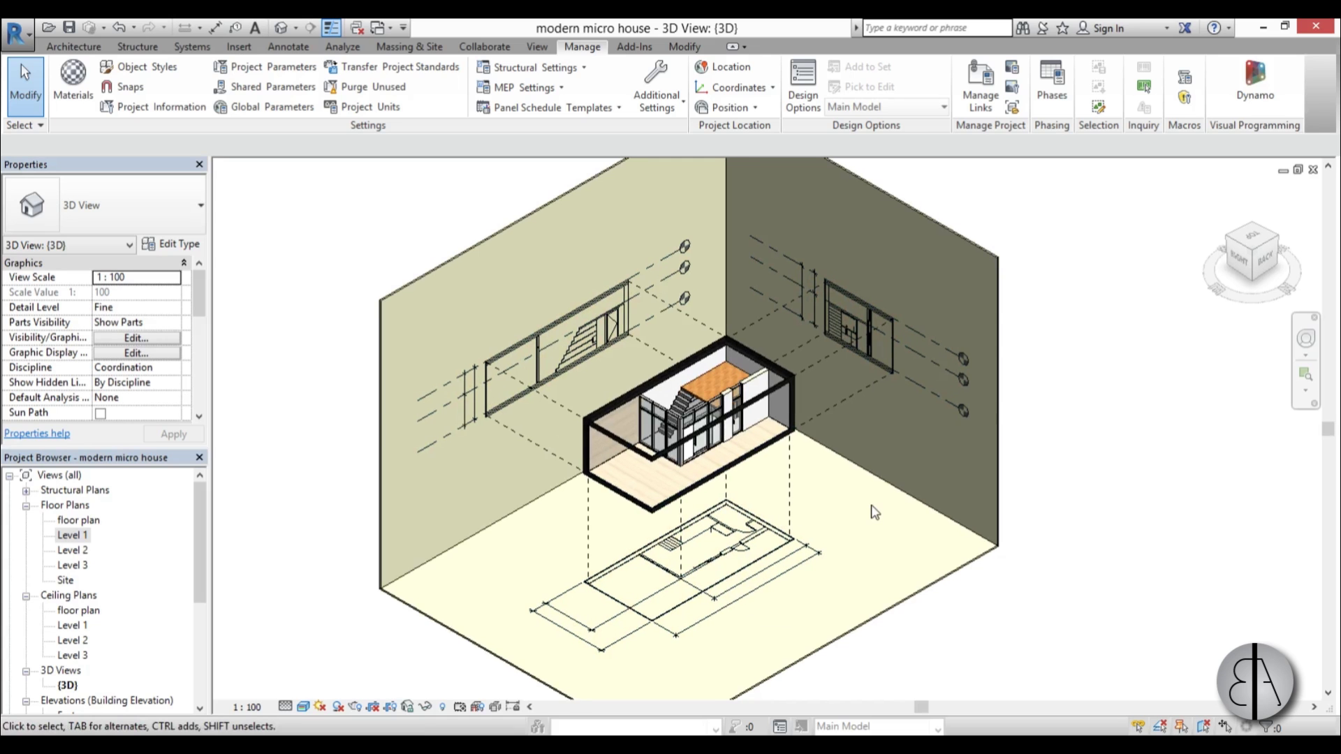